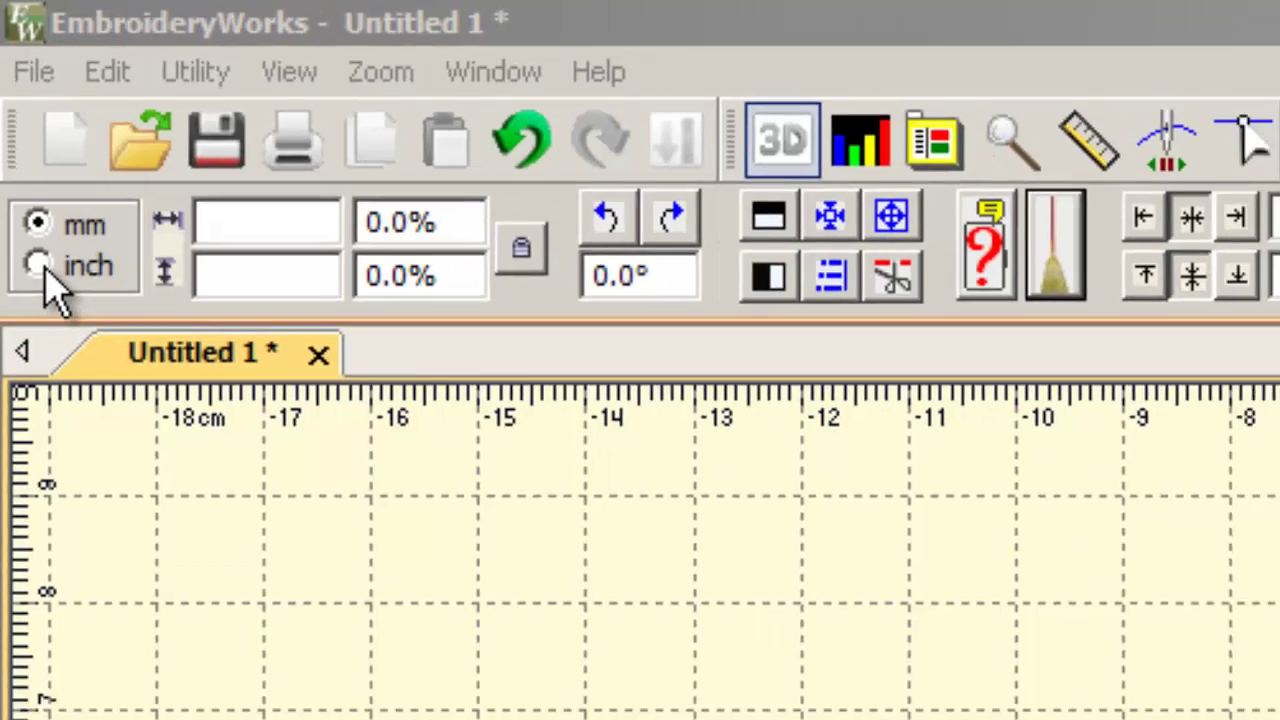
- Set the measurement units of the workspace to inches
{"action": "left_click", "coordinate": [45, 305]}
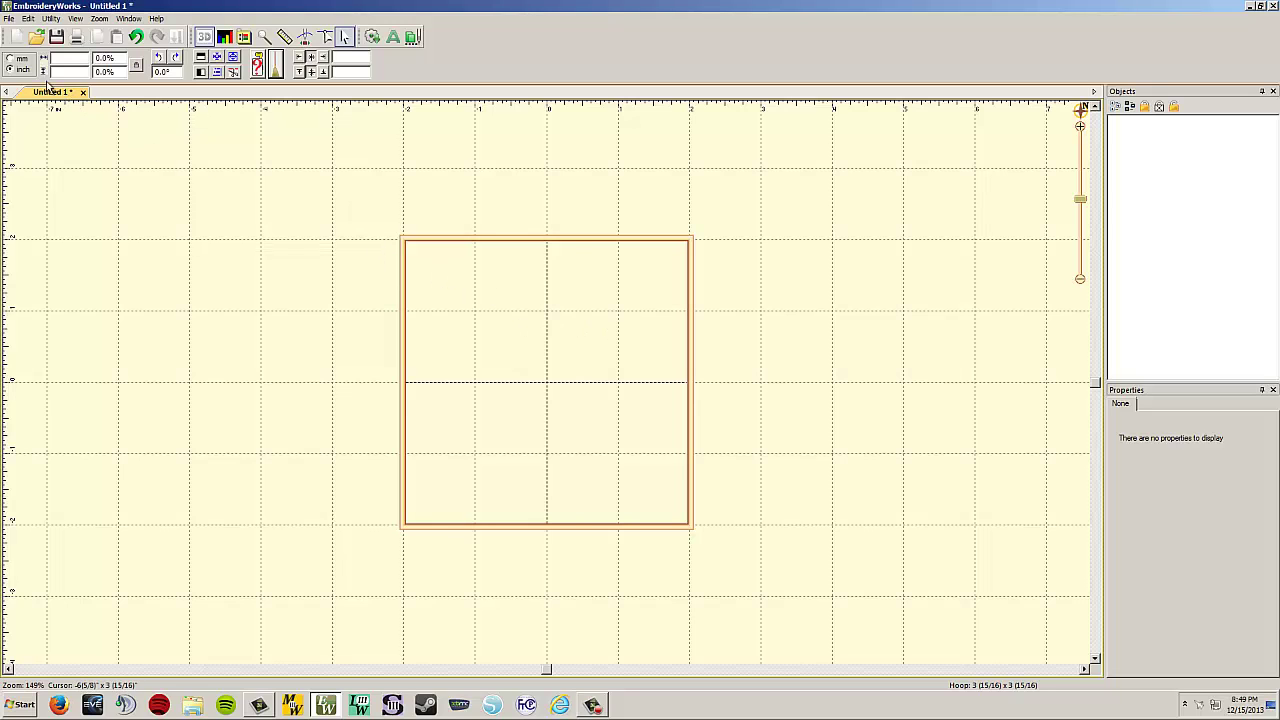
{"action": "left_click", "coordinate": [20, 59]}
{"action": "left_click", "coordinate": [22, 70]}
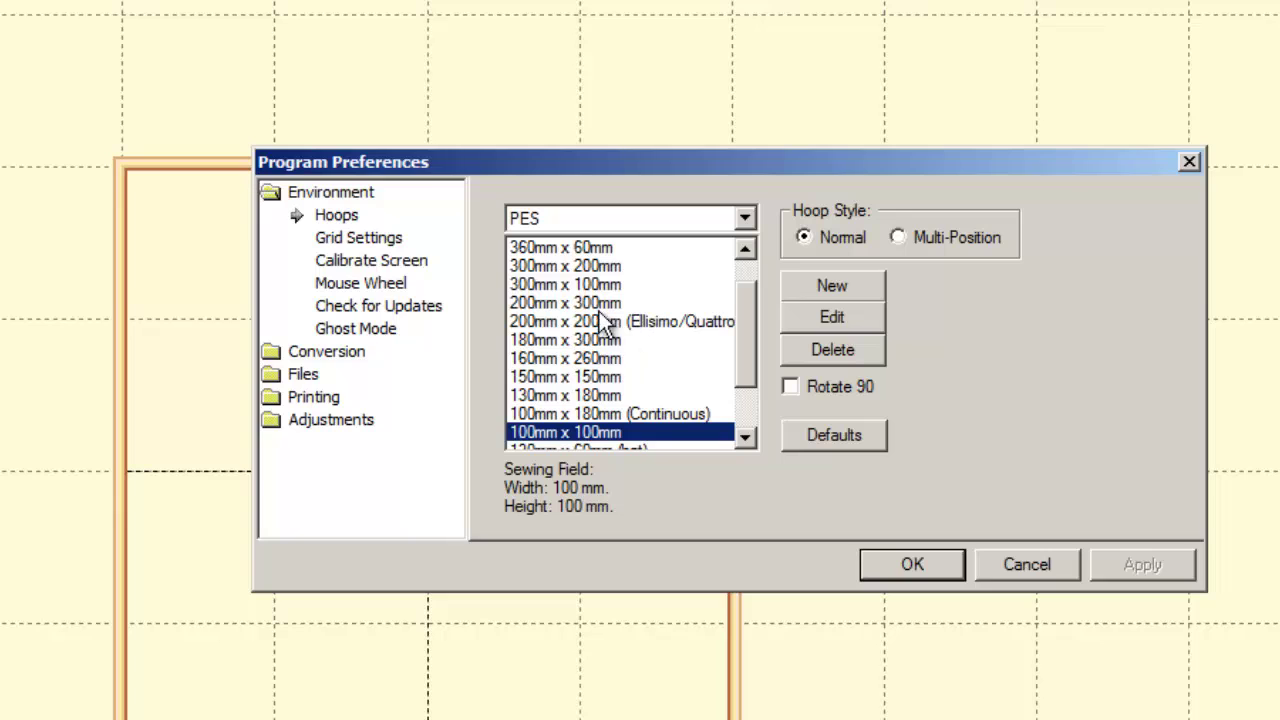
- Examine the largest PES hoops in the hoop preferences, including the 360mm x 200mm and 360mm x 60mm sizes
{"action": "scroll", "coordinate": [738, 318], "scroll_direction": "up", "scroll_amount": 1}
{"action": "left_click_drag", "start_coordinate": [742, 321], "coordinate": [664, 288]}
{"action": "mouse_move", "coordinate": [752, 300]}
{"action": "left_mouse_down"}
{"action": "mouse_move", "coordinate": [751, 352]}
{"action": "mouse_move", "coordinate": [752, 296]}
{"action": "left_mouse_up"}
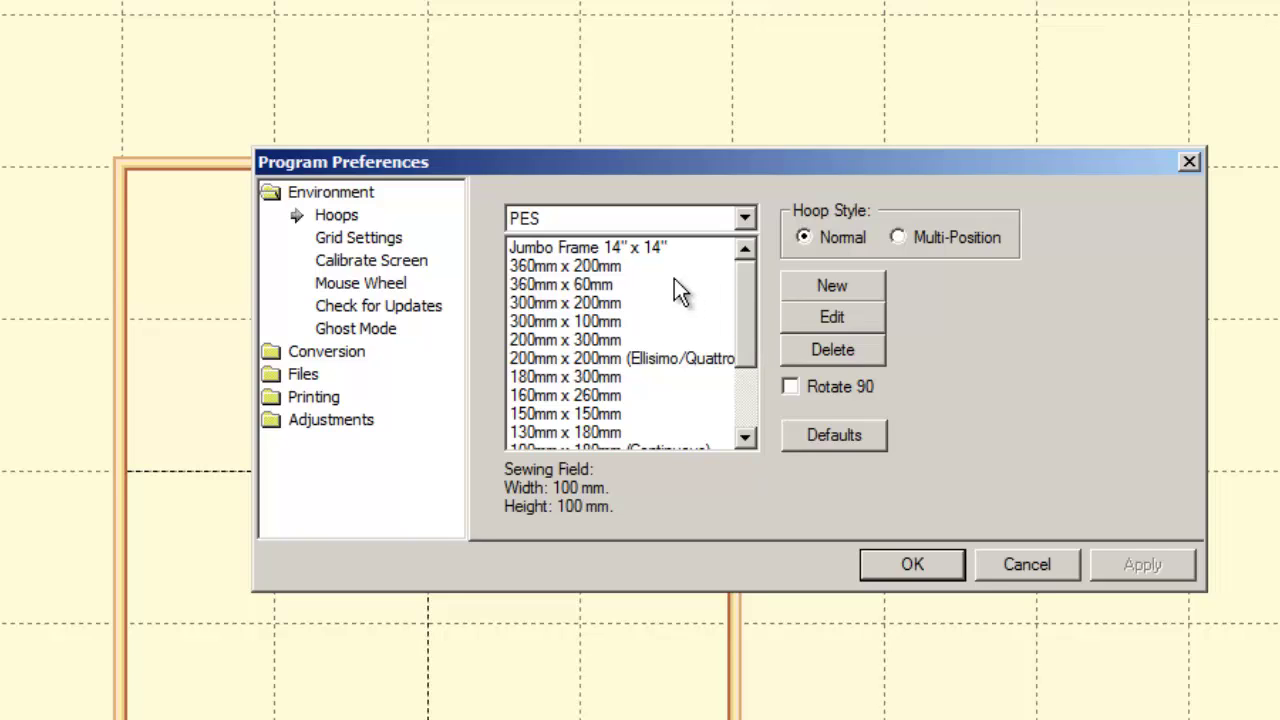
{"action": "left_click", "coordinate": [585, 264]}
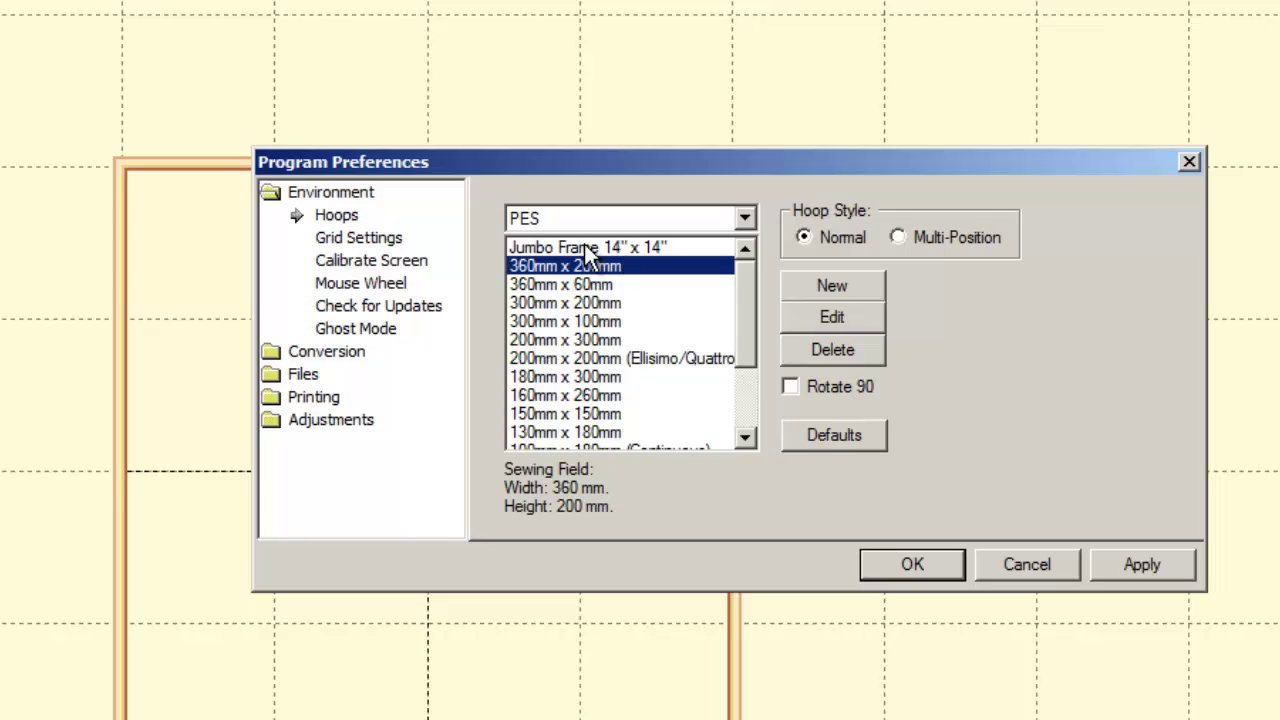
{"action": "left_click", "coordinate": [554, 285]}
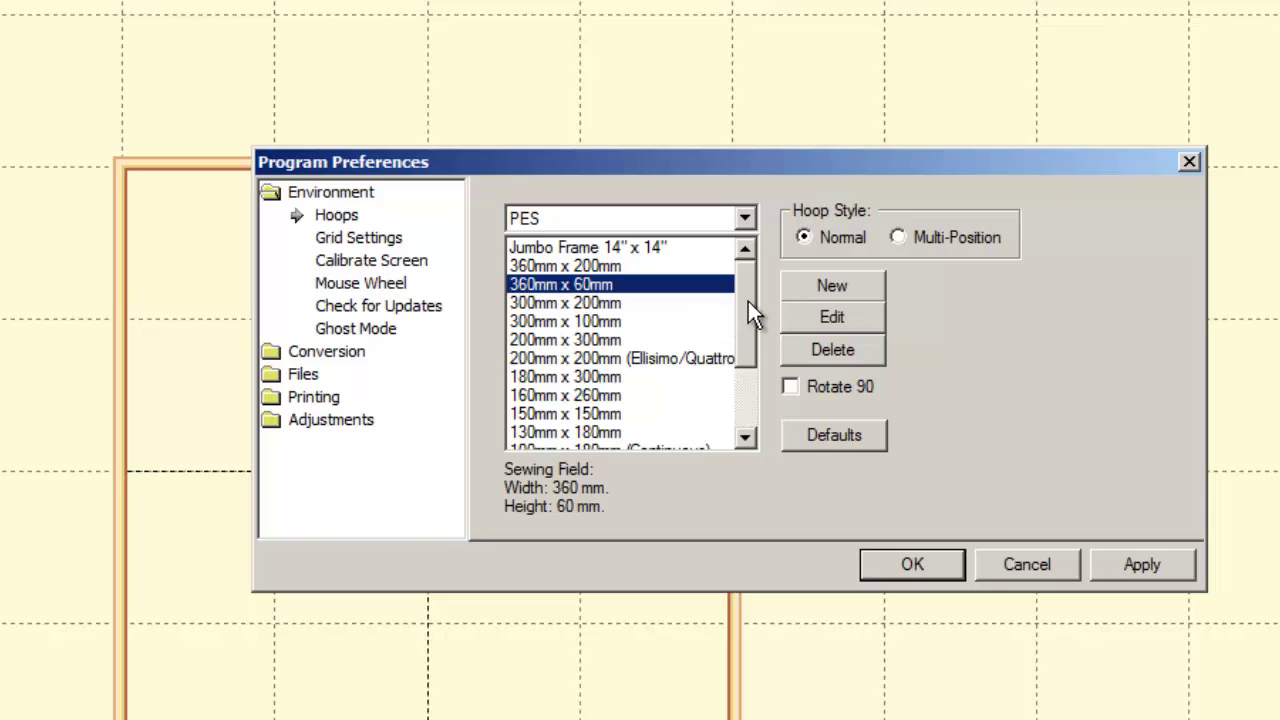
{"action": "mouse_move", "coordinate": [748, 301]}
{"action": "left_mouse_down"}
{"action": "mouse_move", "coordinate": [751, 371]}
{"action": "mouse_move", "coordinate": [748, 287]}
{"action": "left_mouse_up"}
- Rename the 200mm x 300mm PES hoop as "my large hoop", keeping its dimensions
{"action": "left_click", "coordinate": [536, 342]}
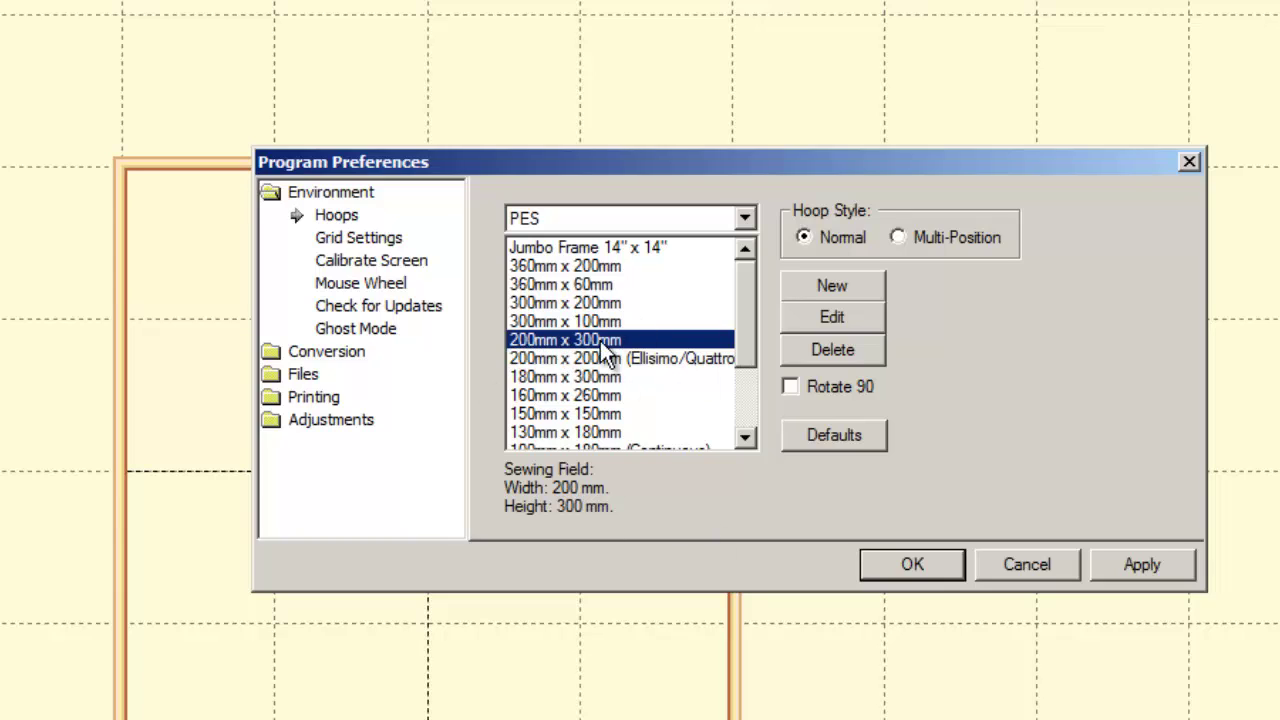
{"action": "left_click", "coordinate": [840, 316]}
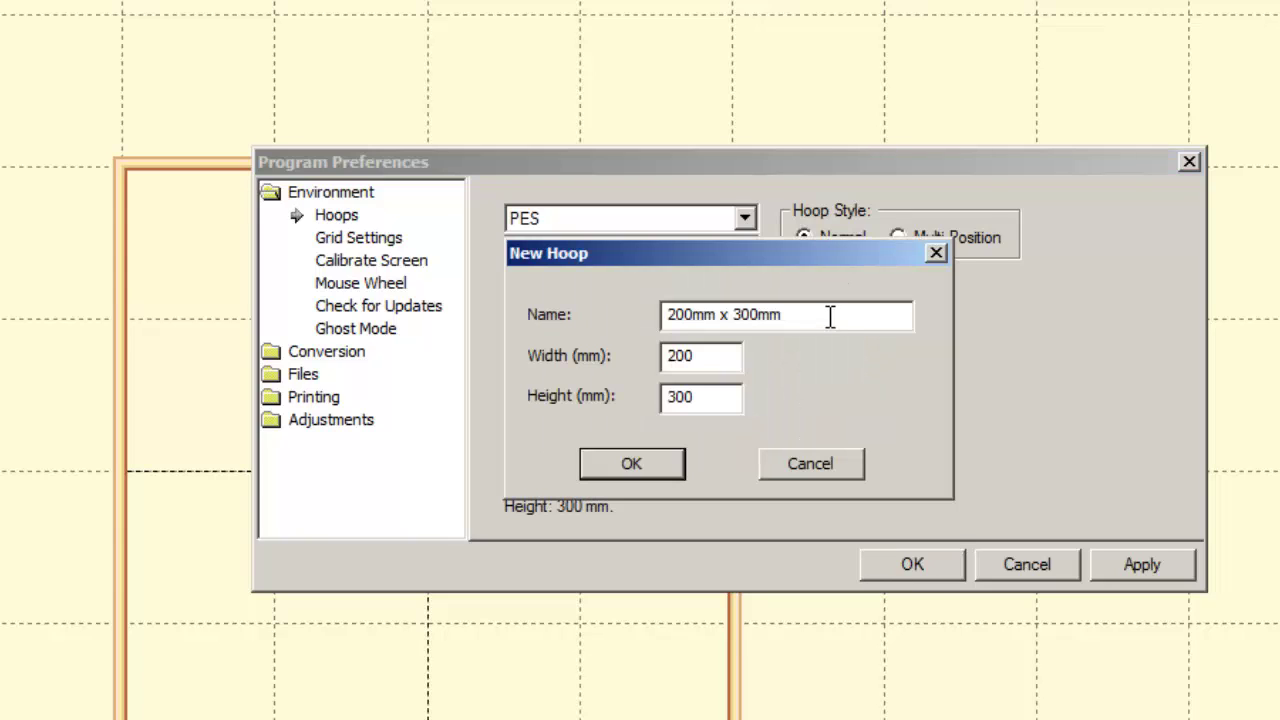
{"action": "left_click_drag", "start_coordinate": [829, 317], "coordinate": [599, 328]}
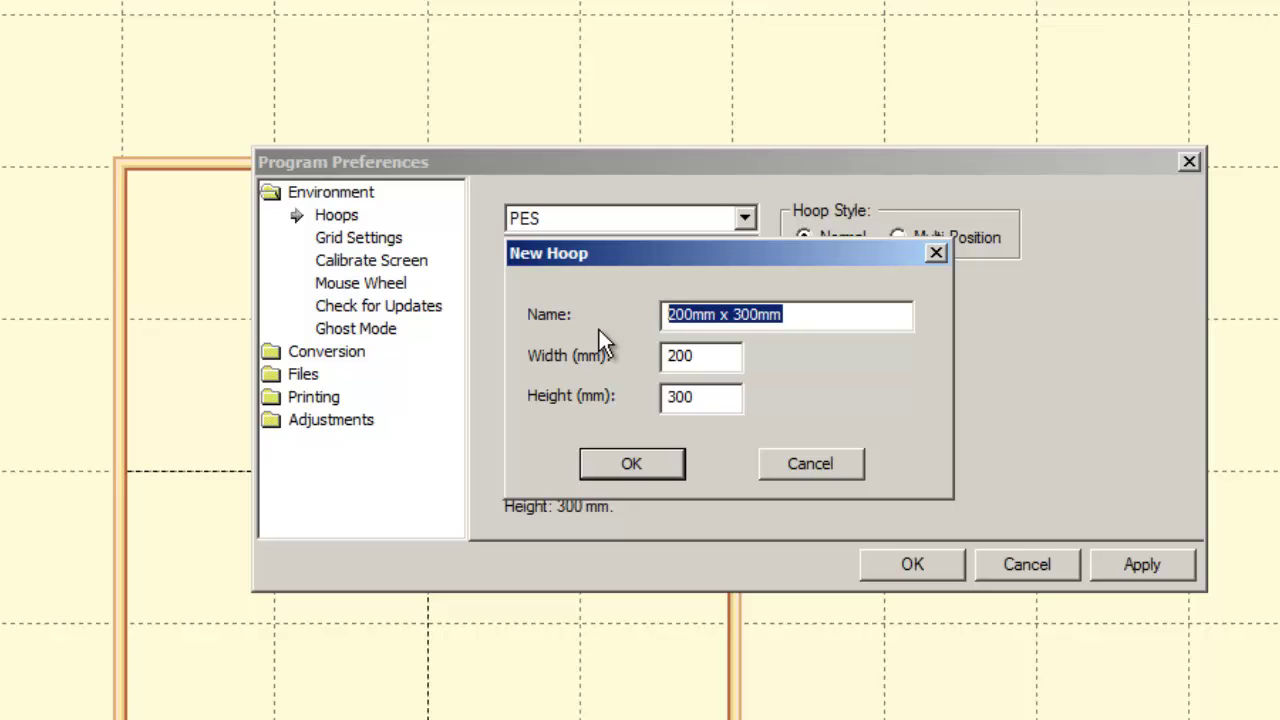
{"action": "type", "text": "my la"}
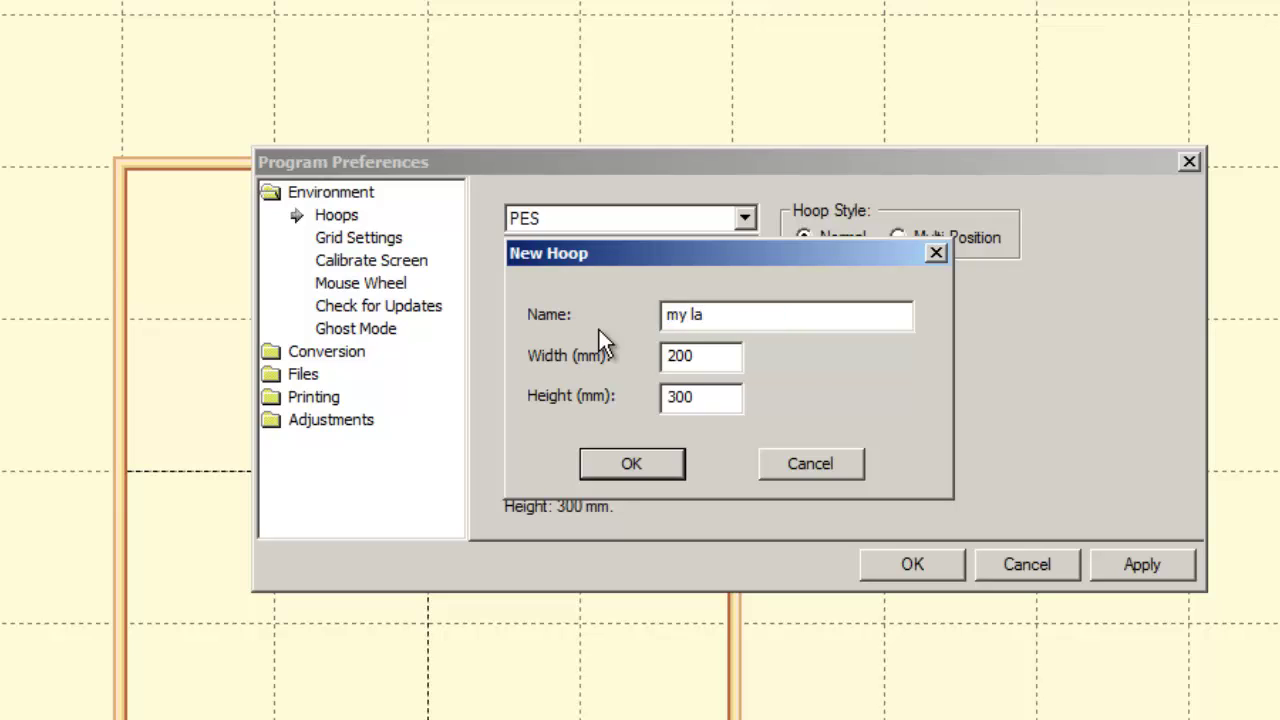
{"action": "type", "text": "rge hoop"}
{"action": "left_click", "coordinate": [682, 468]}
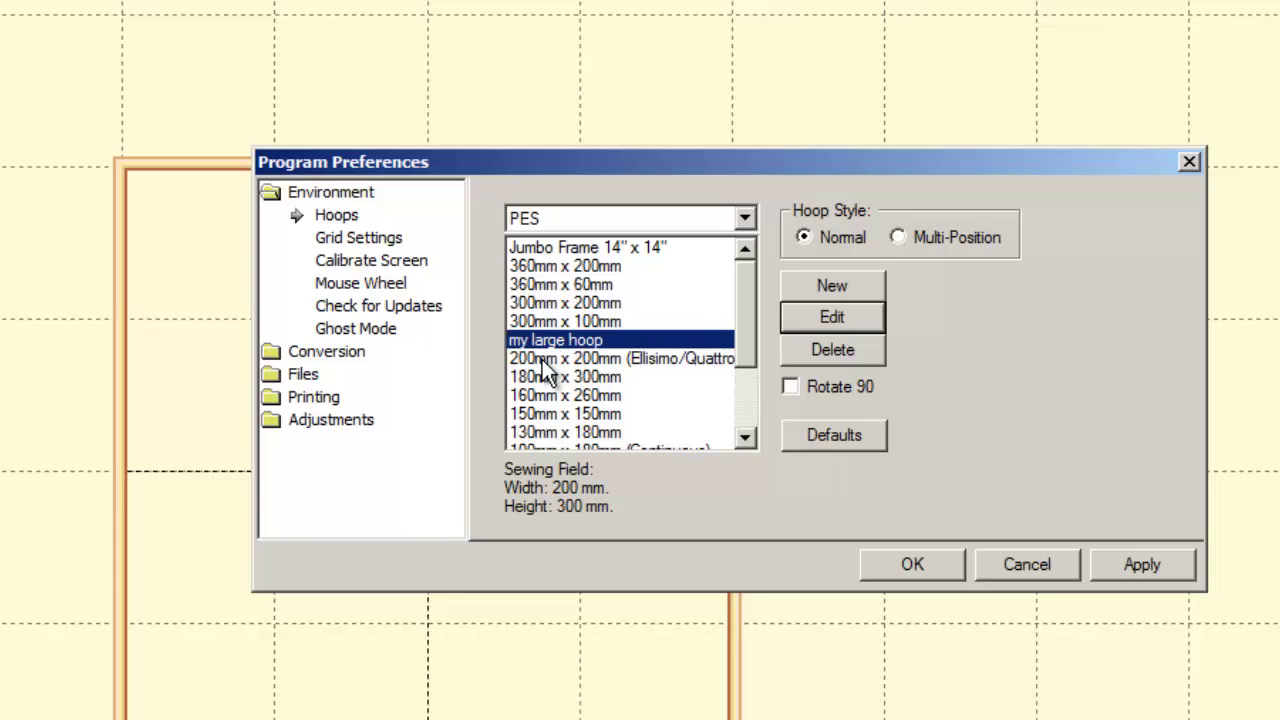
- Review the sewing fields of the mid-size PES hoops, from 200mm x 200mm down to 100mm x 180mm (Continuous)
{"action": "left_click", "coordinate": [605, 358]}
{"action": "scroll", "coordinate": [745, 316], "scroll_direction": "down", "scroll_amount": 1}
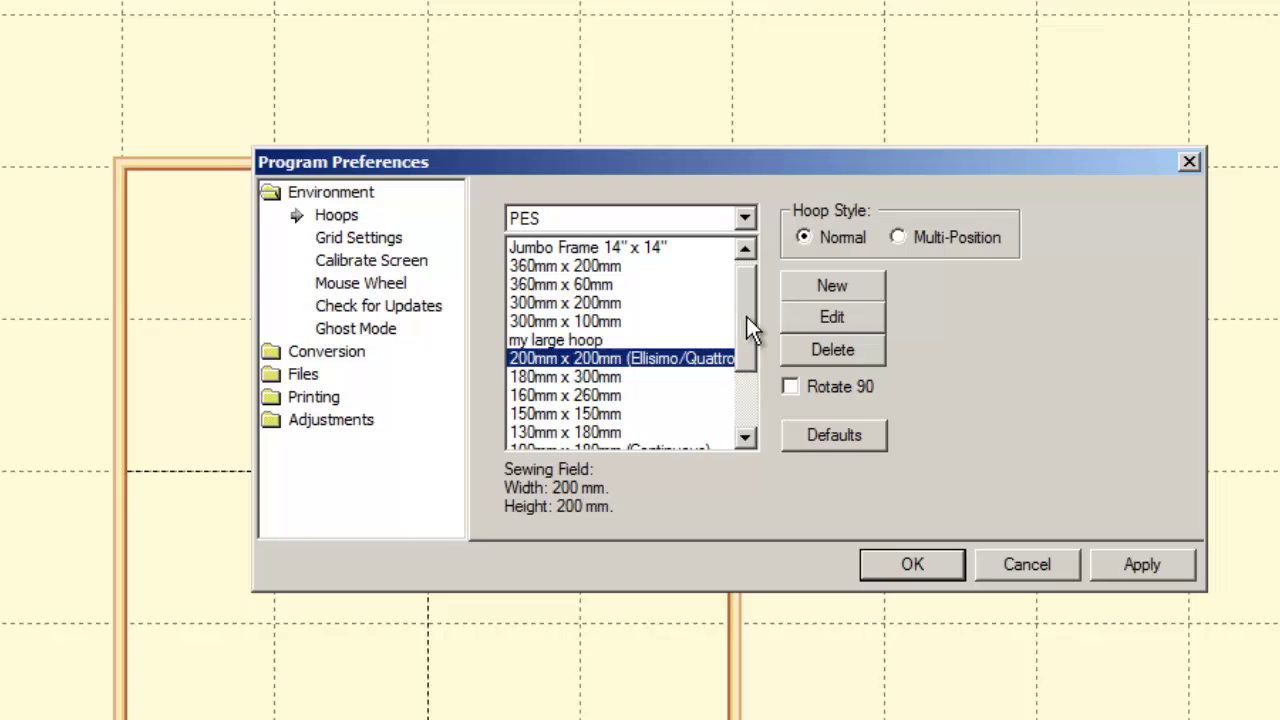
{"action": "left_click", "coordinate": [590, 341]}
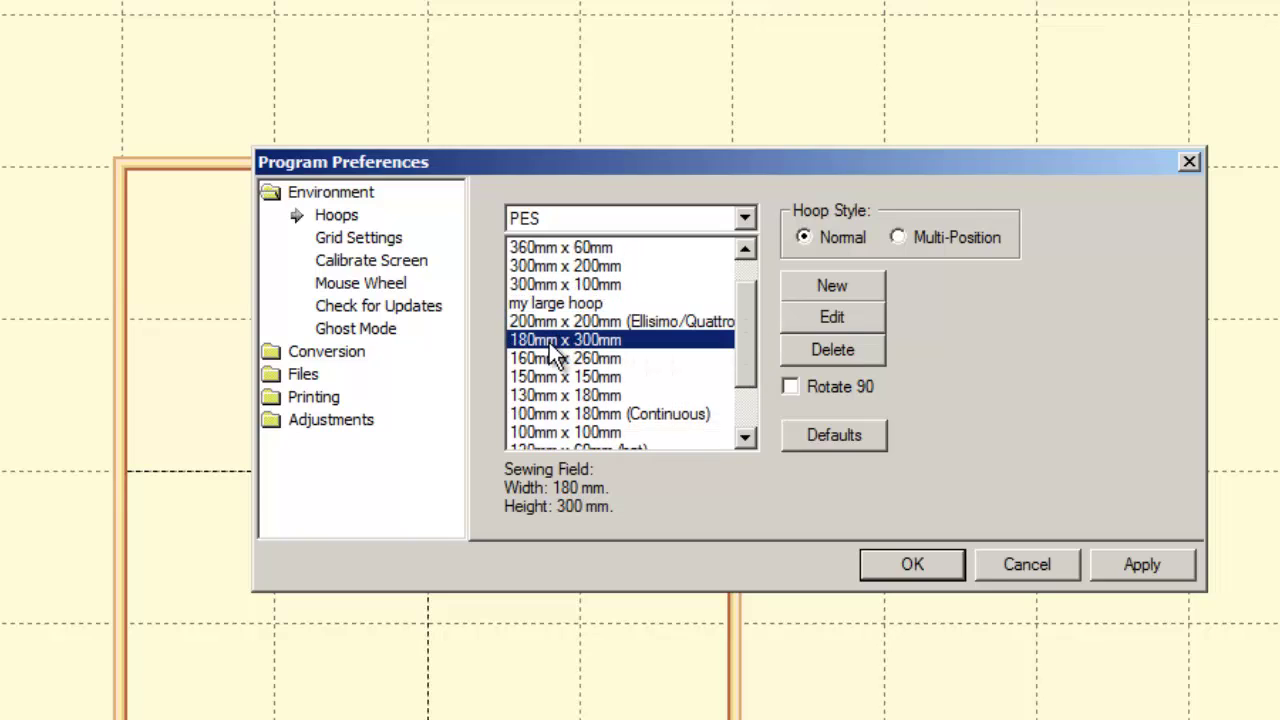
{"action": "left_click", "coordinate": [565, 360]}
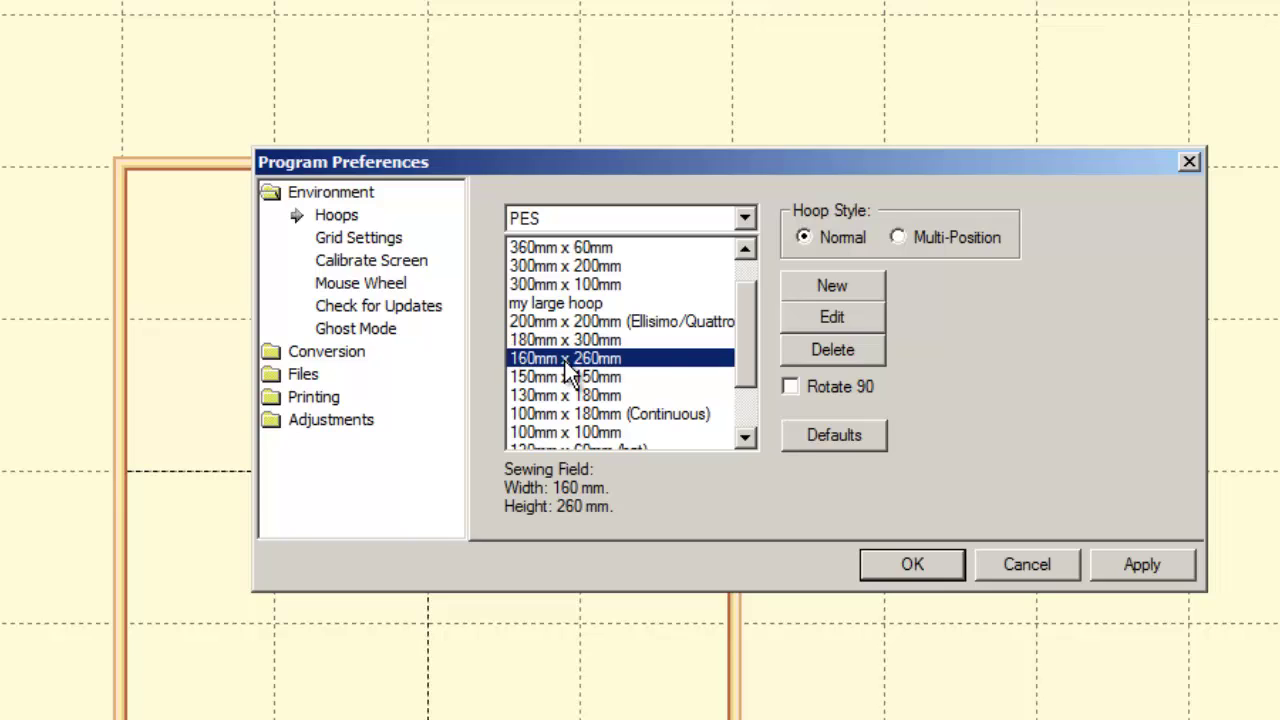
{"action": "left_click", "coordinate": [542, 340]}
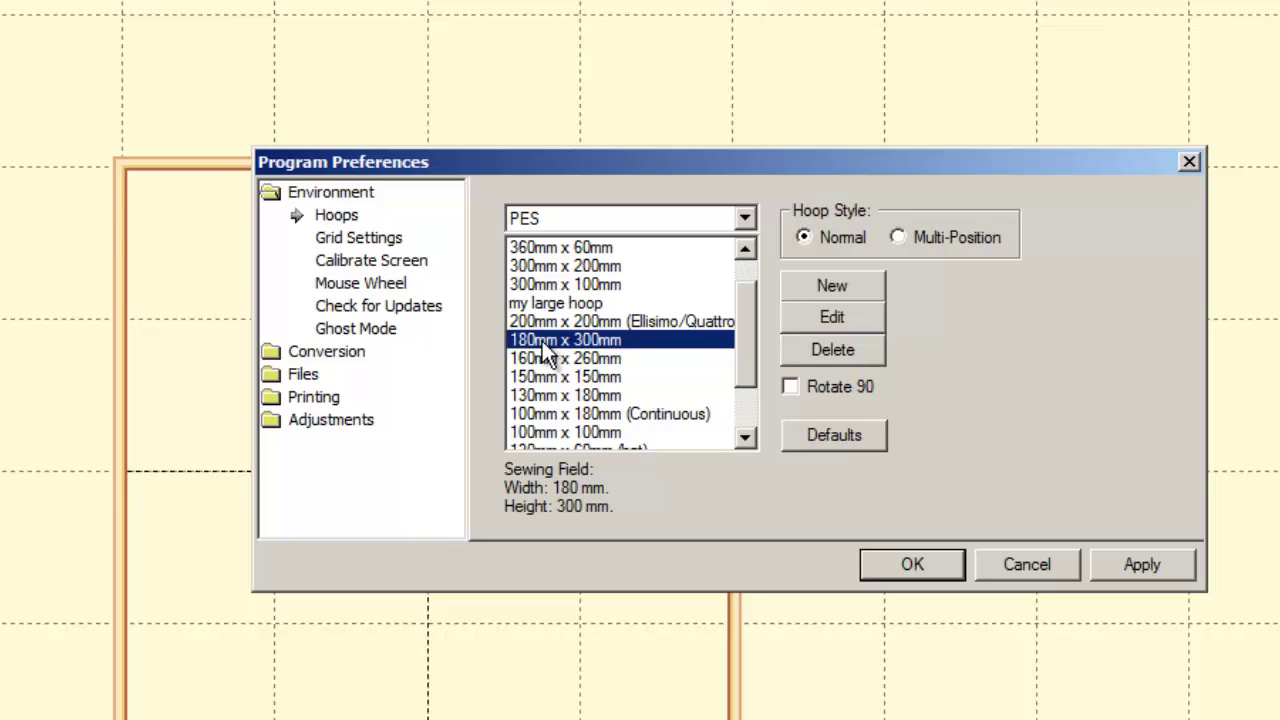
{"action": "left_click", "coordinate": [562, 360]}
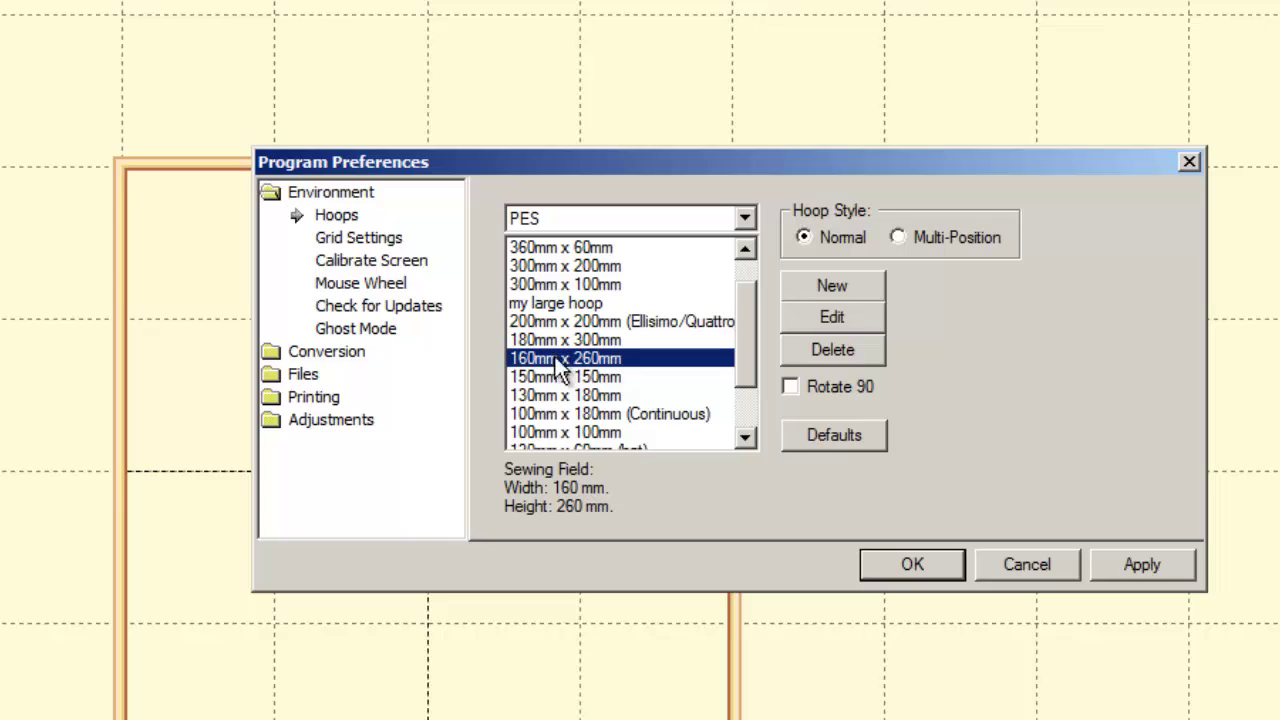
{"action": "left_click", "coordinate": [565, 375]}
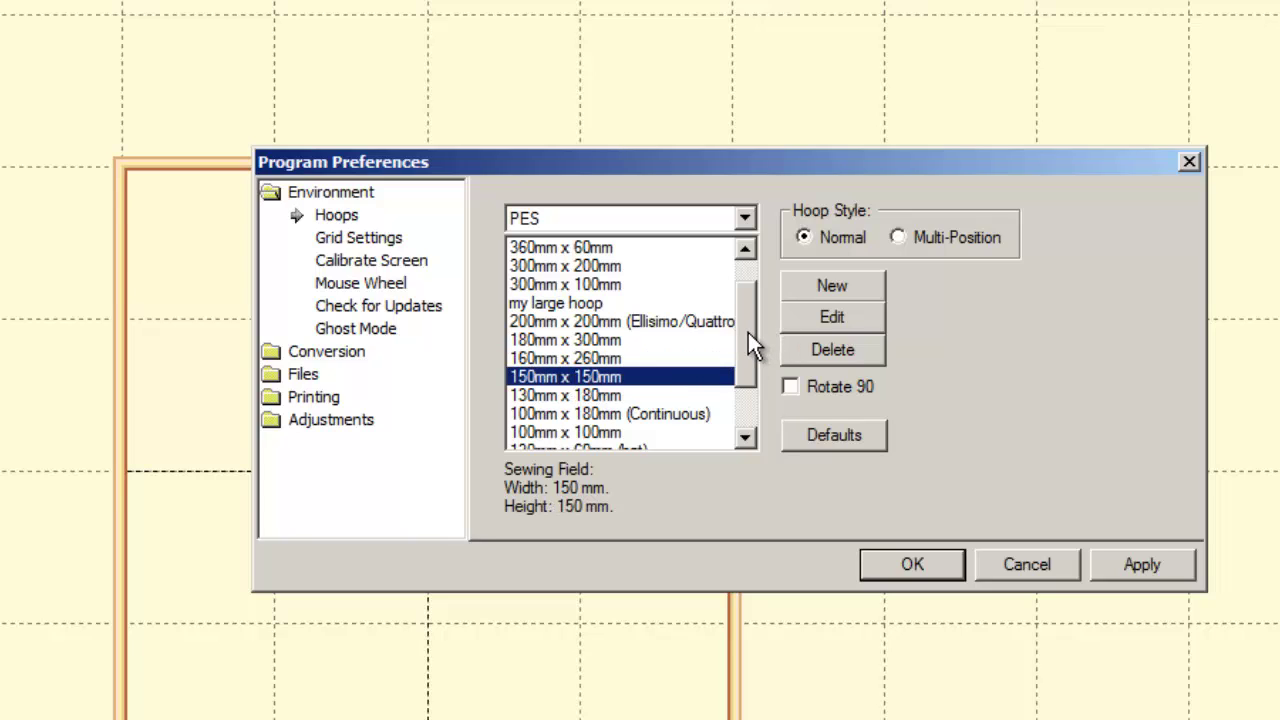
{"action": "left_click_drag", "start_coordinate": [744, 327], "coordinate": [745, 334]}
{"action": "left_click", "coordinate": [594, 378]}
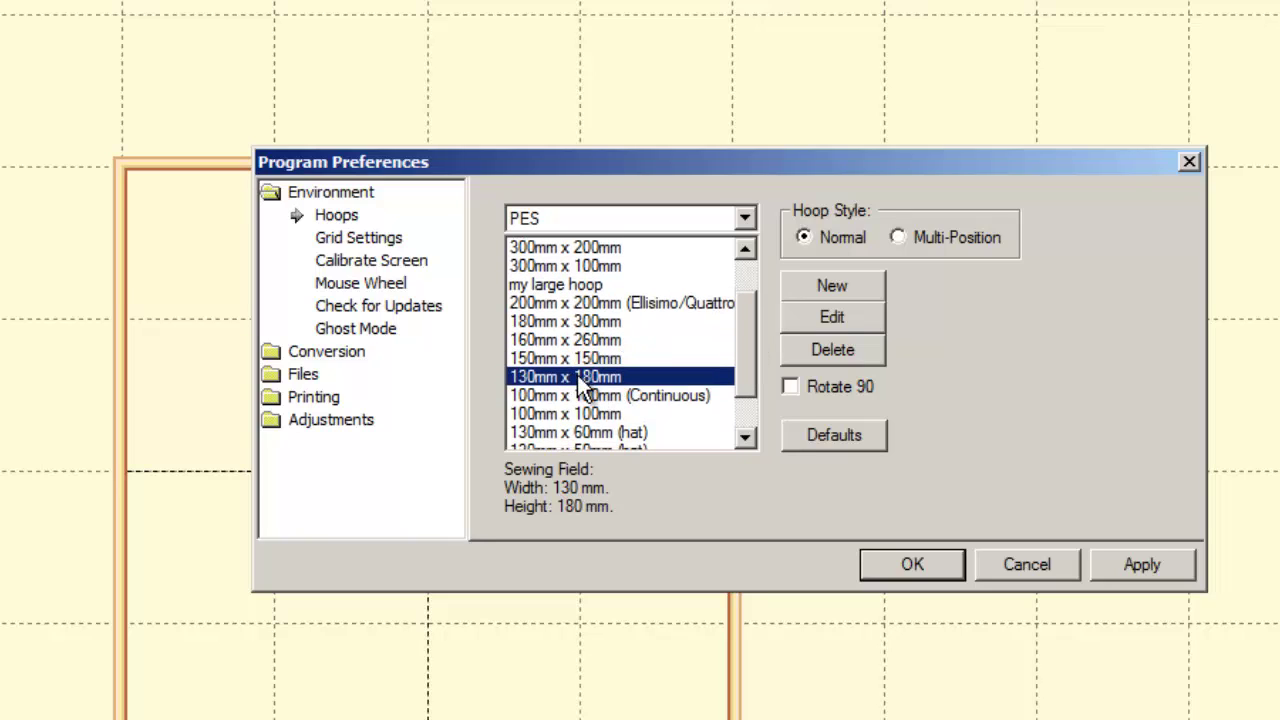
{"action": "left_click", "coordinate": [536, 393]}
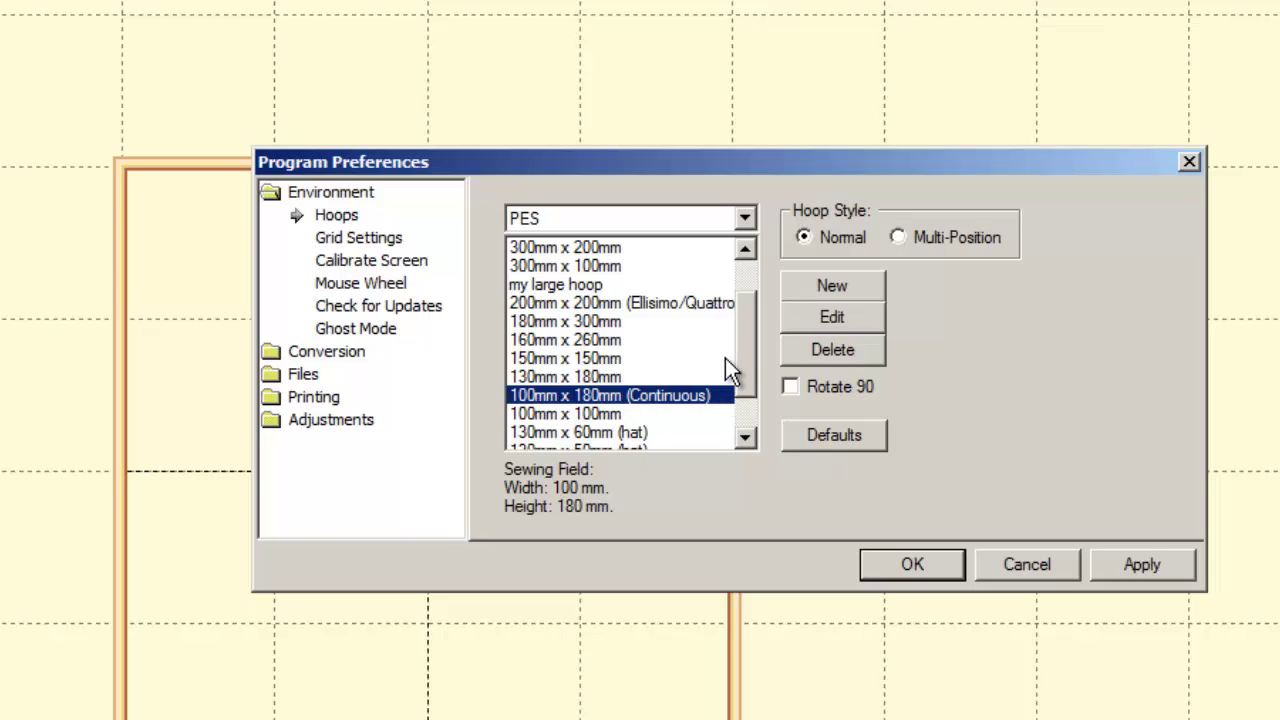
- Review the sewing fields of the small PES hoops: 100mm x 100mm, the two hat hoops, 90mm x 80mm (oval) and 60mm x 40mm
{"action": "left_click_drag", "start_coordinate": [745, 336], "coordinate": [746, 352]}
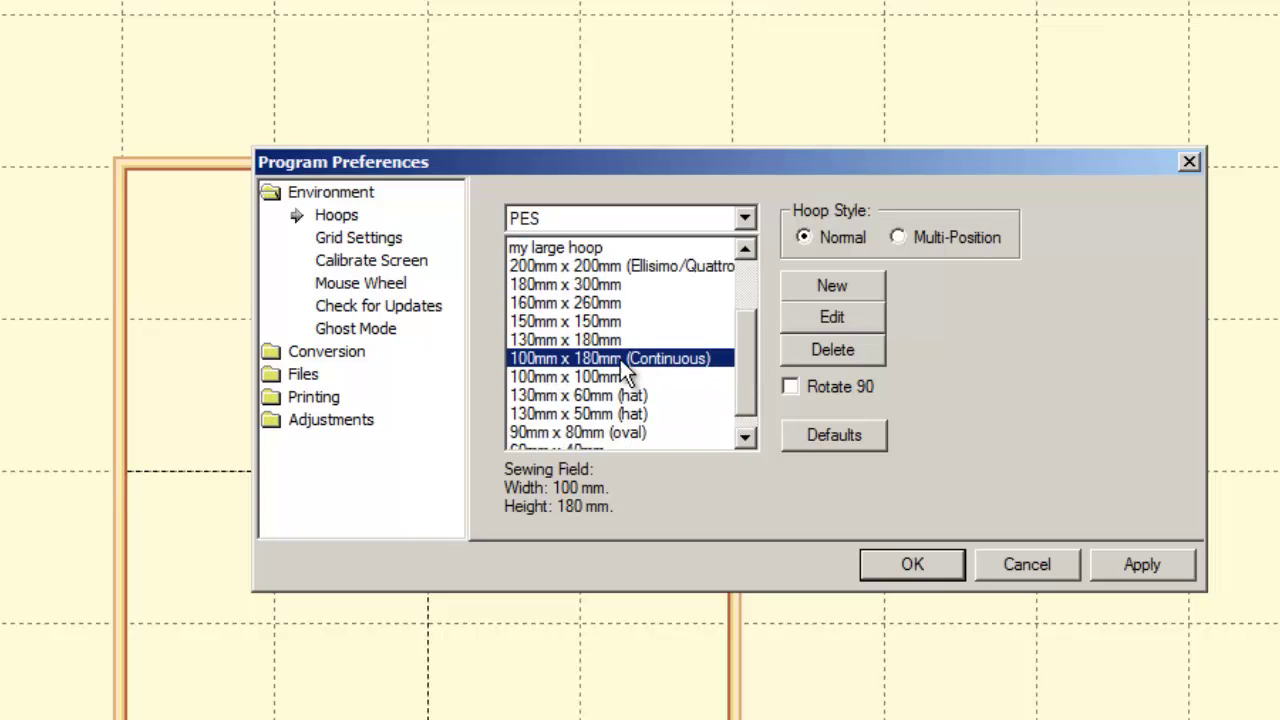
{"action": "left_click", "coordinate": [555, 378]}
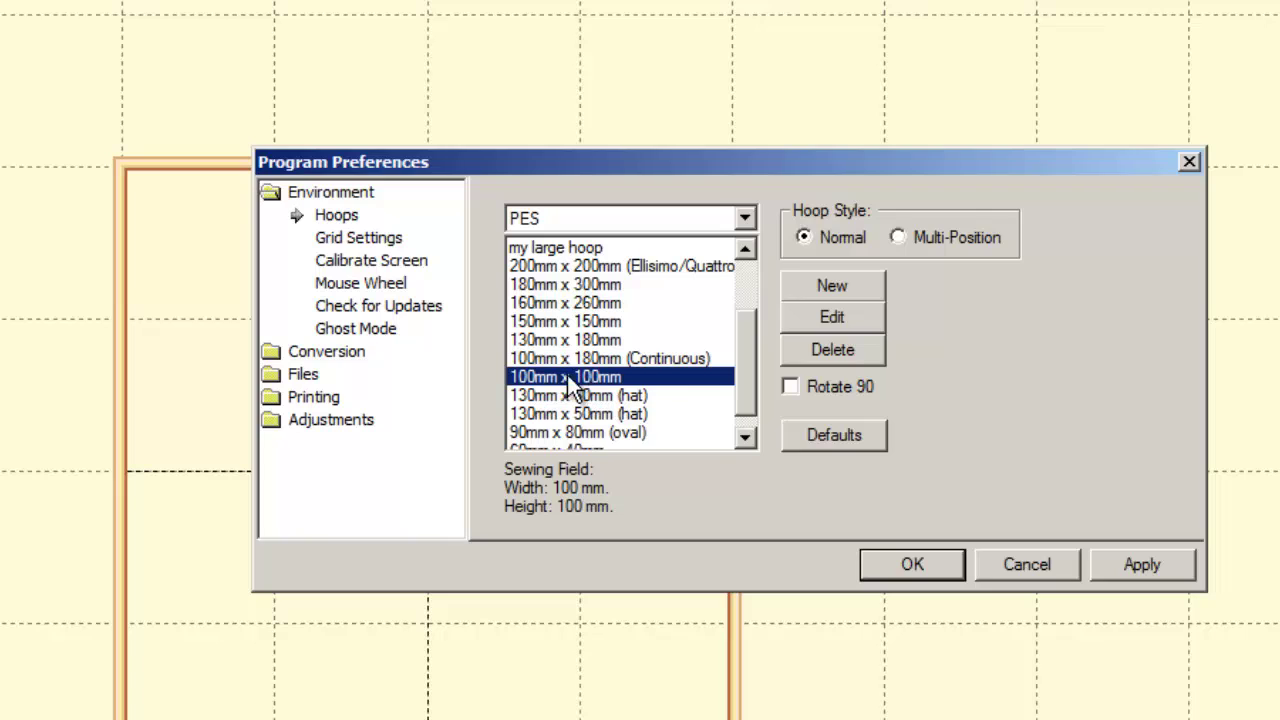
{"action": "scroll", "coordinate": [735, 372], "scroll_direction": "down", "scroll_amount": 1}
{"action": "left_click", "coordinate": [624, 377]}
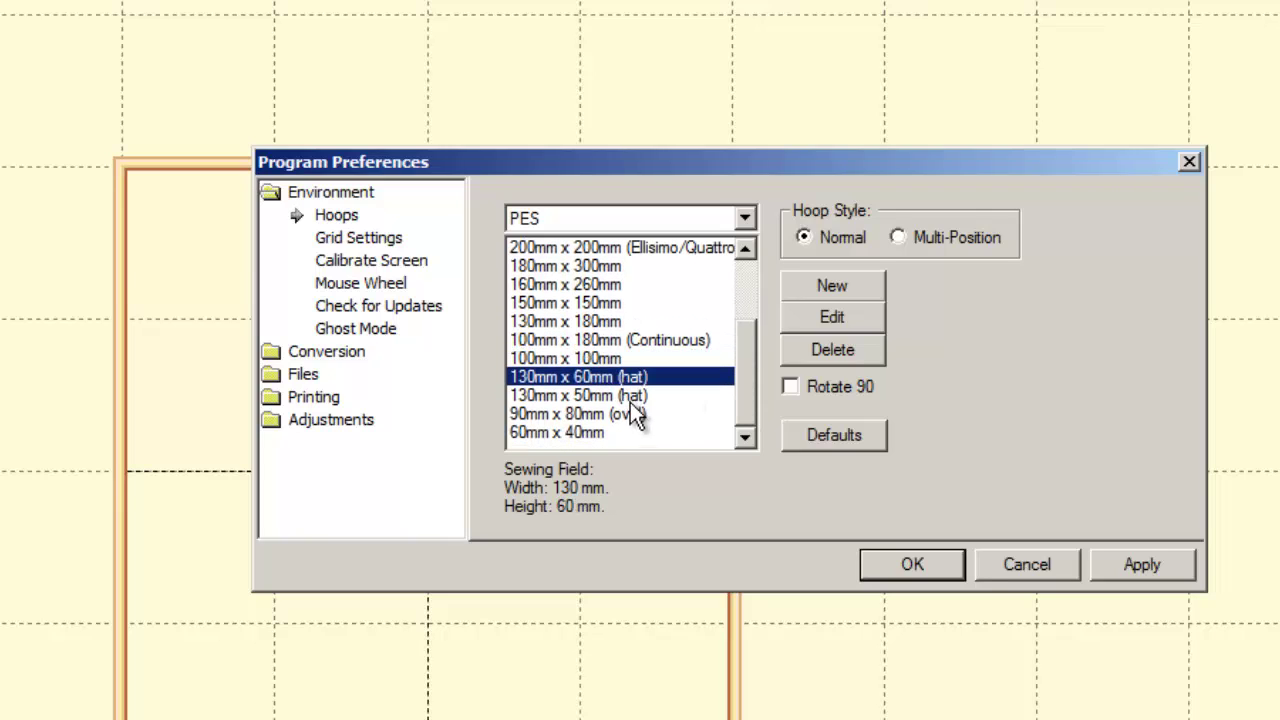
{"action": "left_click", "coordinate": [634, 395]}
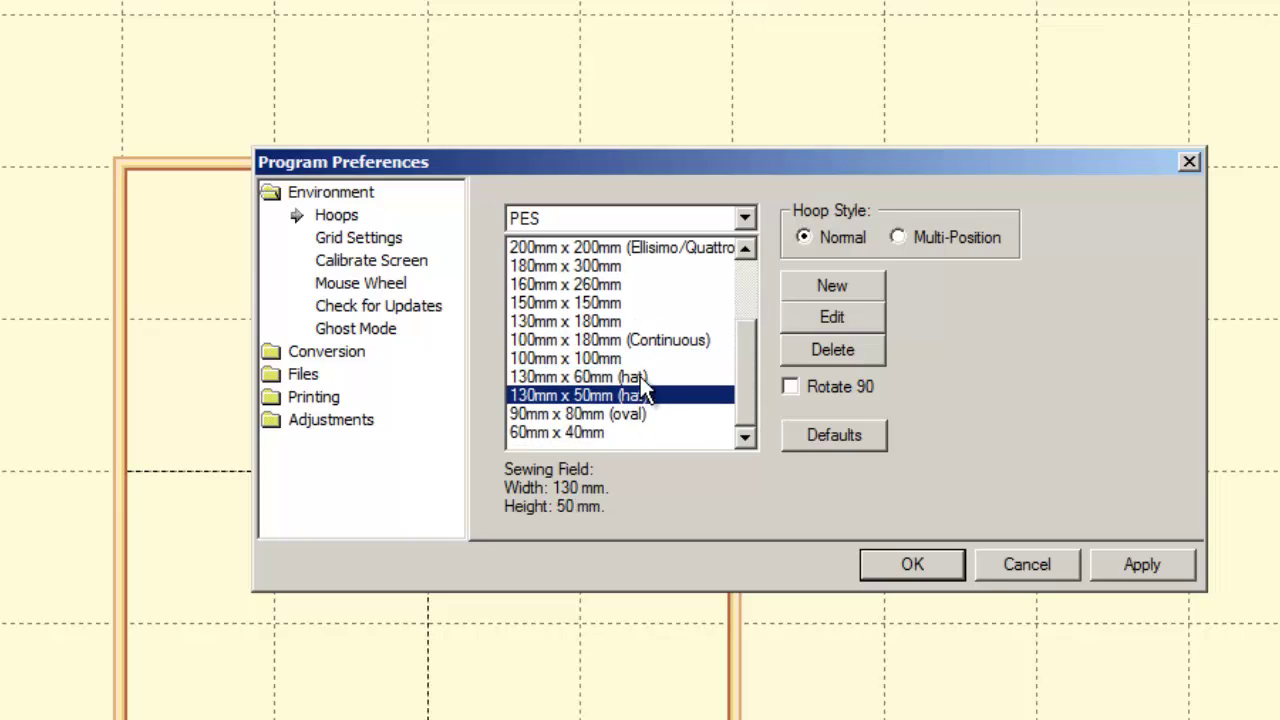
{"action": "left_click", "coordinate": [556, 417]}
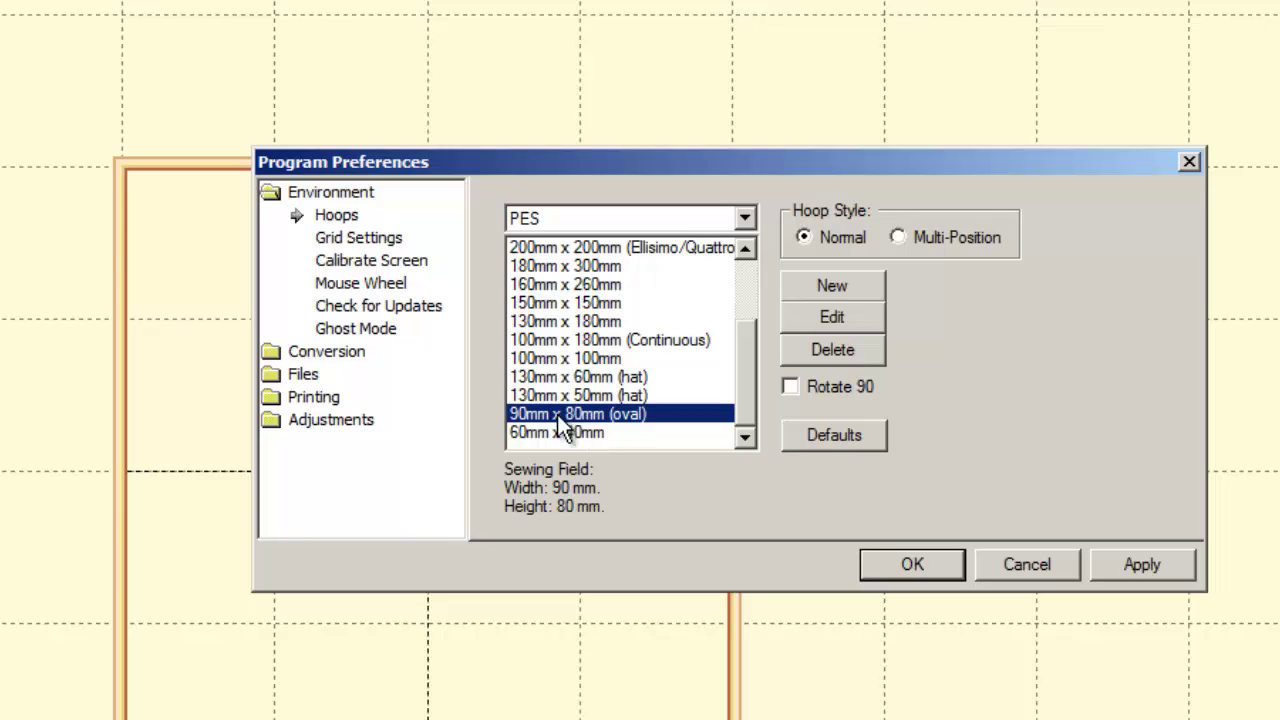
{"action": "left_click", "coordinate": [537, 433]}
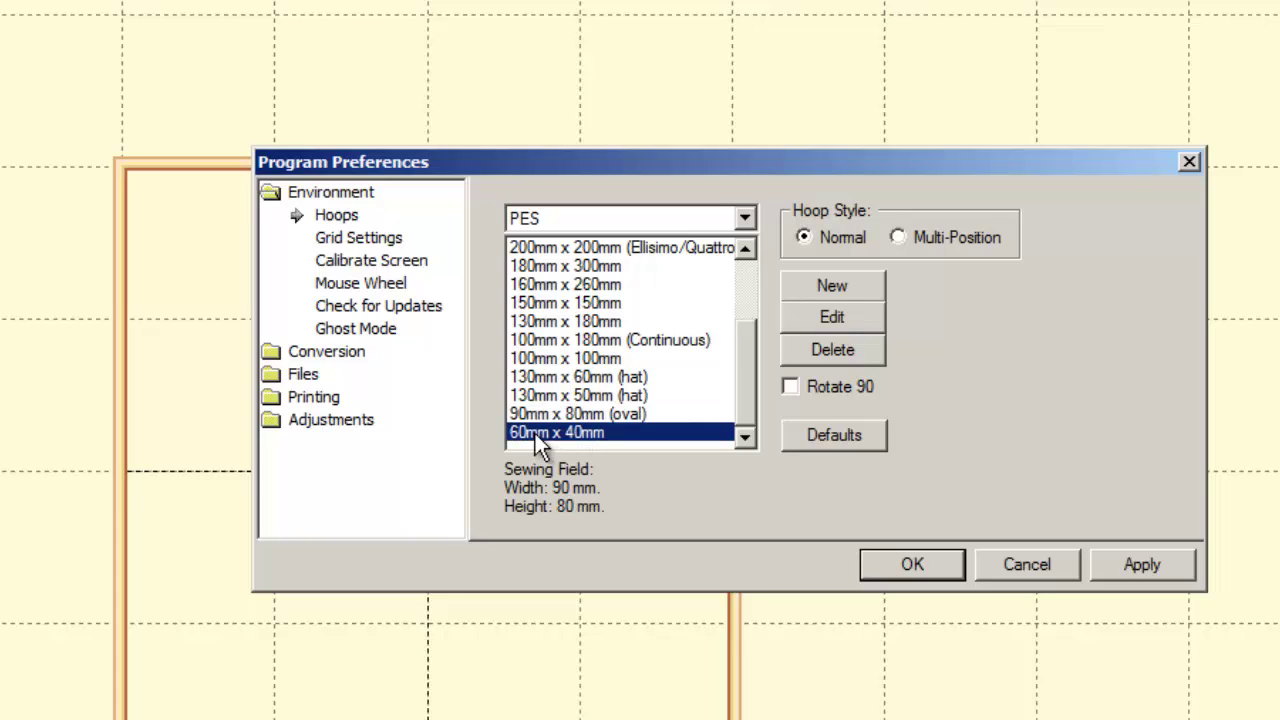
{"action": "left_click", "coordinate": [540, 414]}
{"action": "left_click", "coordinate": [537, 430]}
{"action": "left_click", "coordinate": [557, 414]}
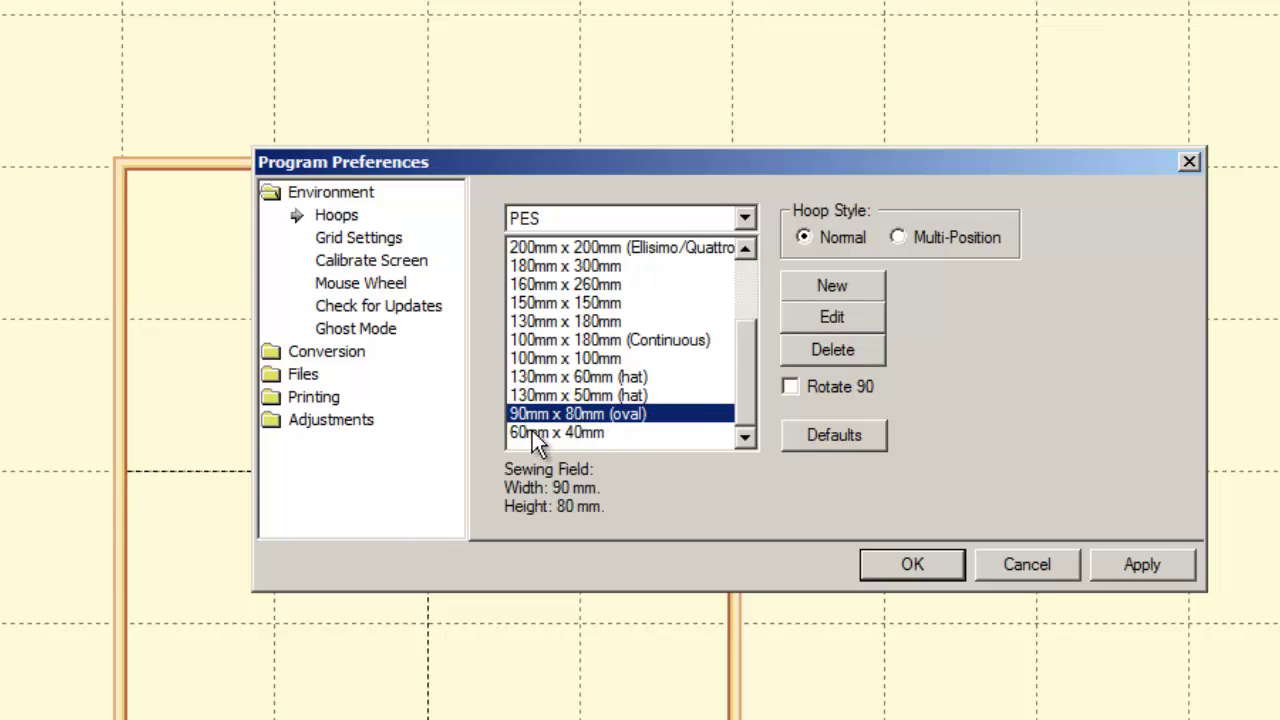
{"action": "left_click", "coordinate": [612, 432]}
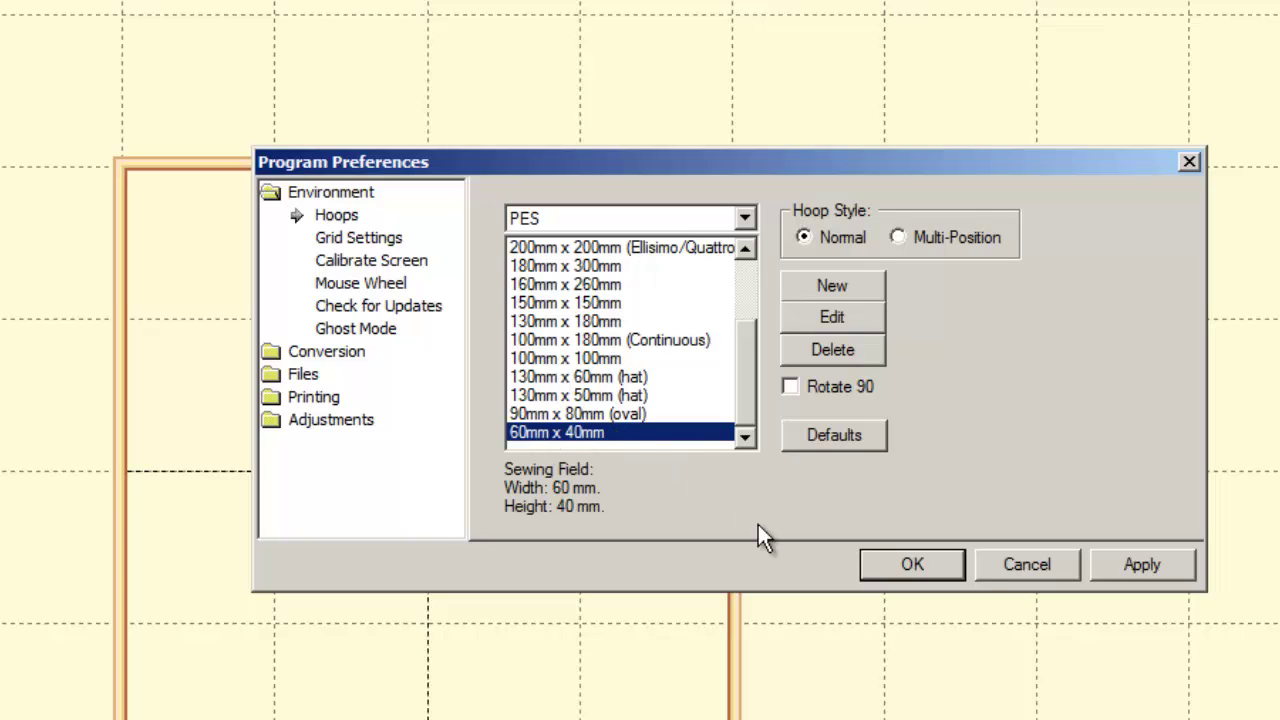
- Apply the "my large hoop" hoop to the page, rotated by 90 degrees
{"action": "left_click_drag", "start_coordinate": [755, 390], "coordinate": [756, 342]}
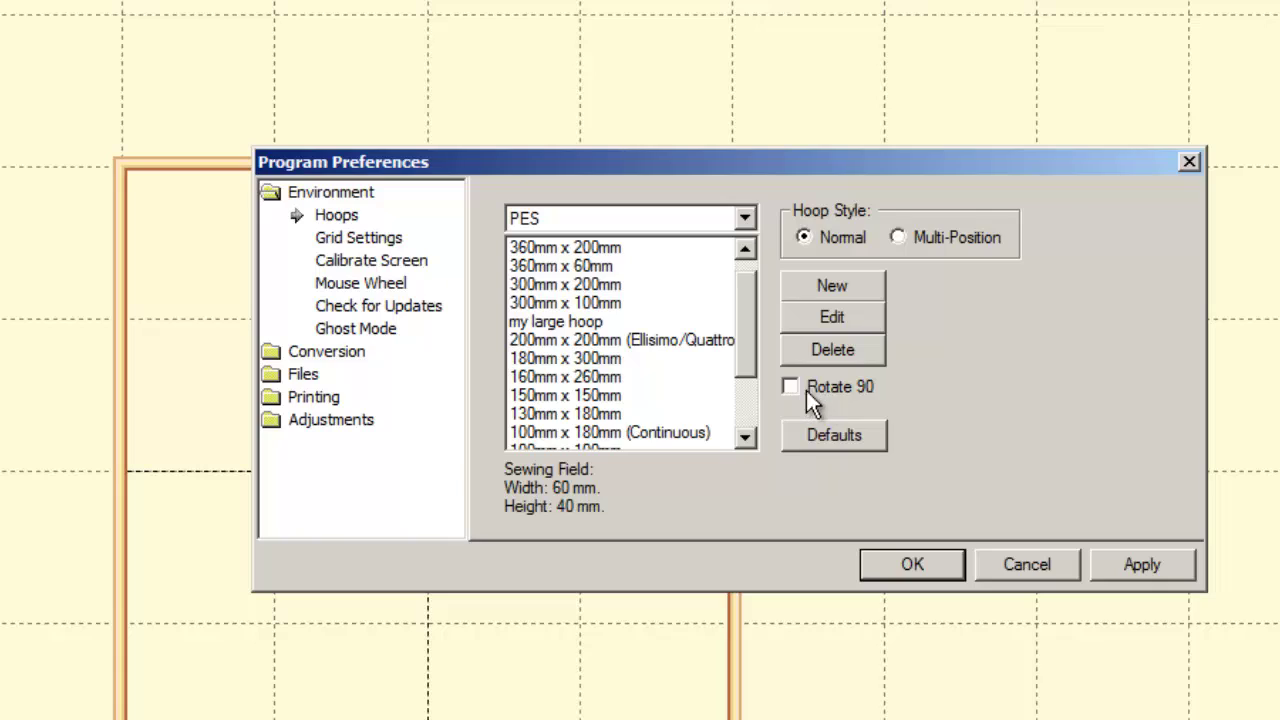
{"action": "left_click", "coordinate": [585, 325]}
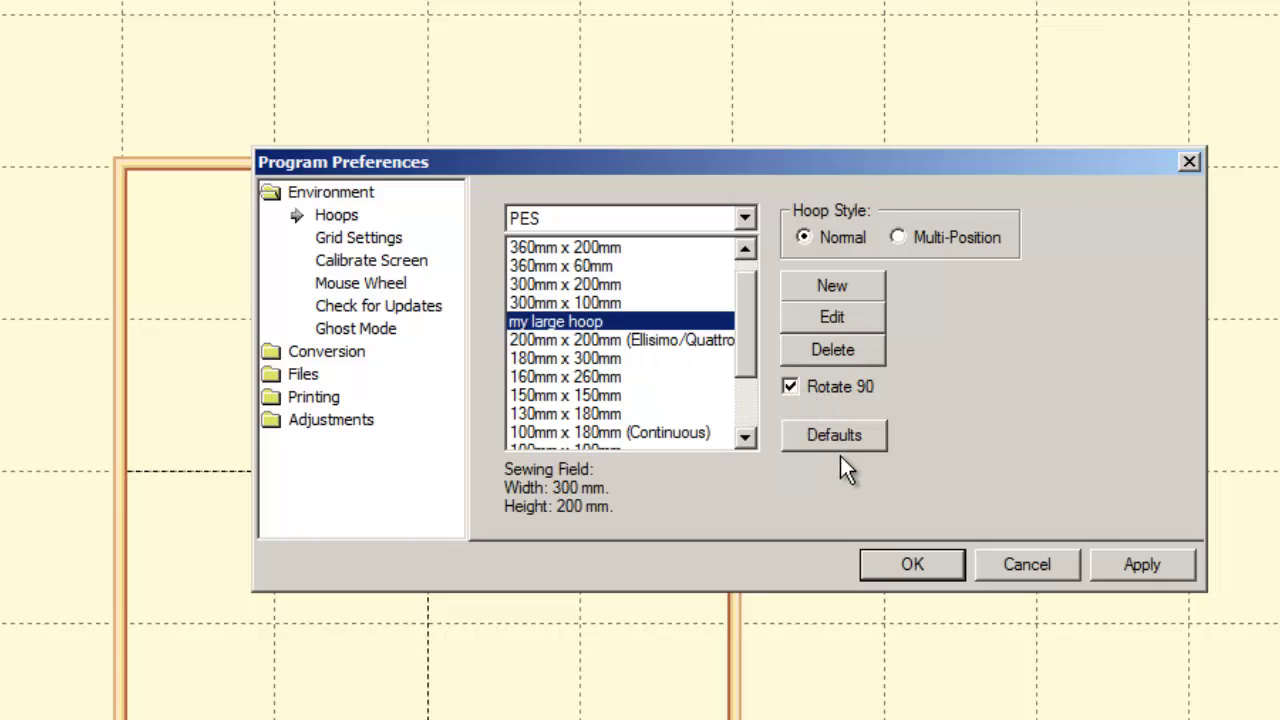
{"action": "left_click", "coordinate": [914, 566]}
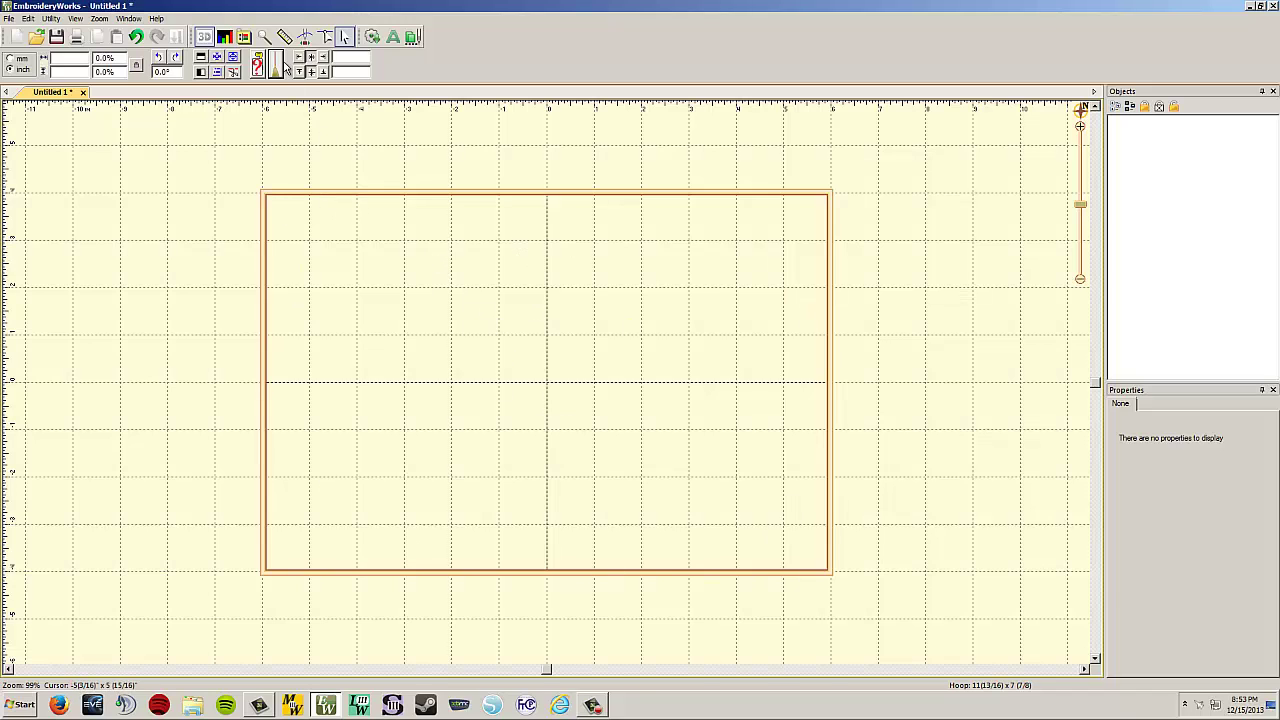
- Change the page's hoop to the PES 130mm x 180mm size with the 90-degree rotation kept on
{"action": "left_click", "coordinate": [244, 37]}
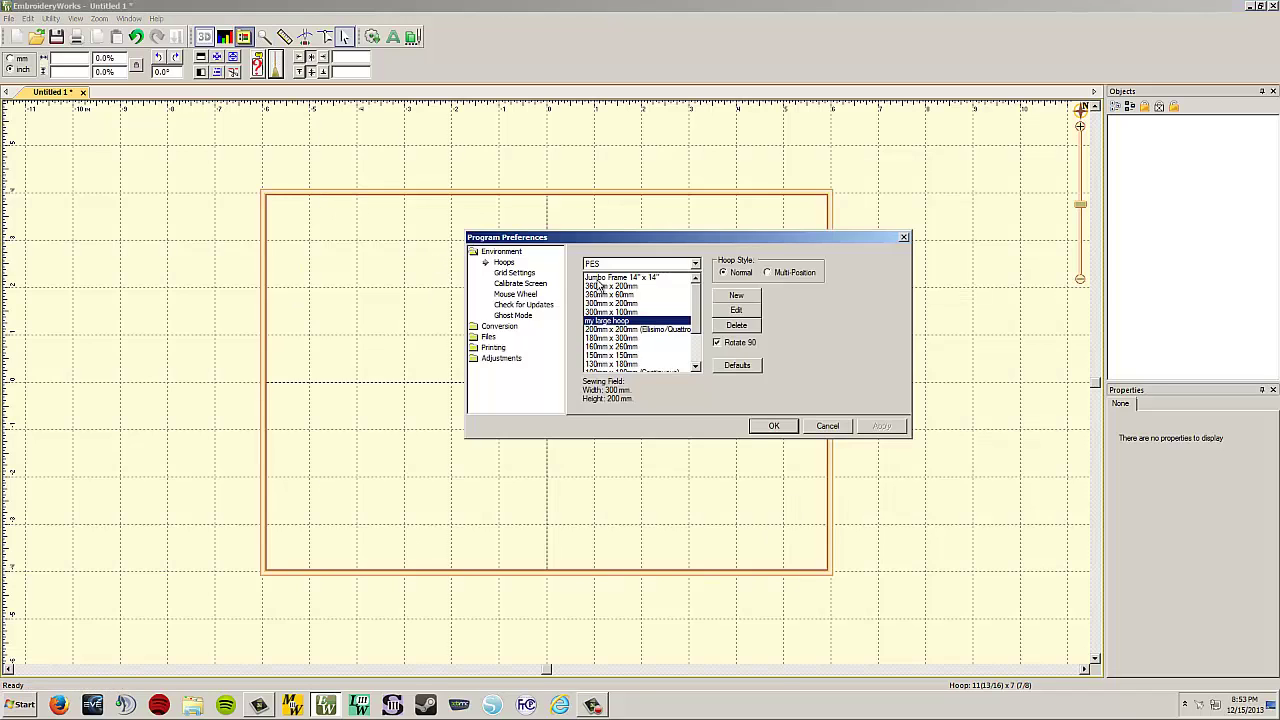
{"action": "left_click", "coordinate": [625, 364]}
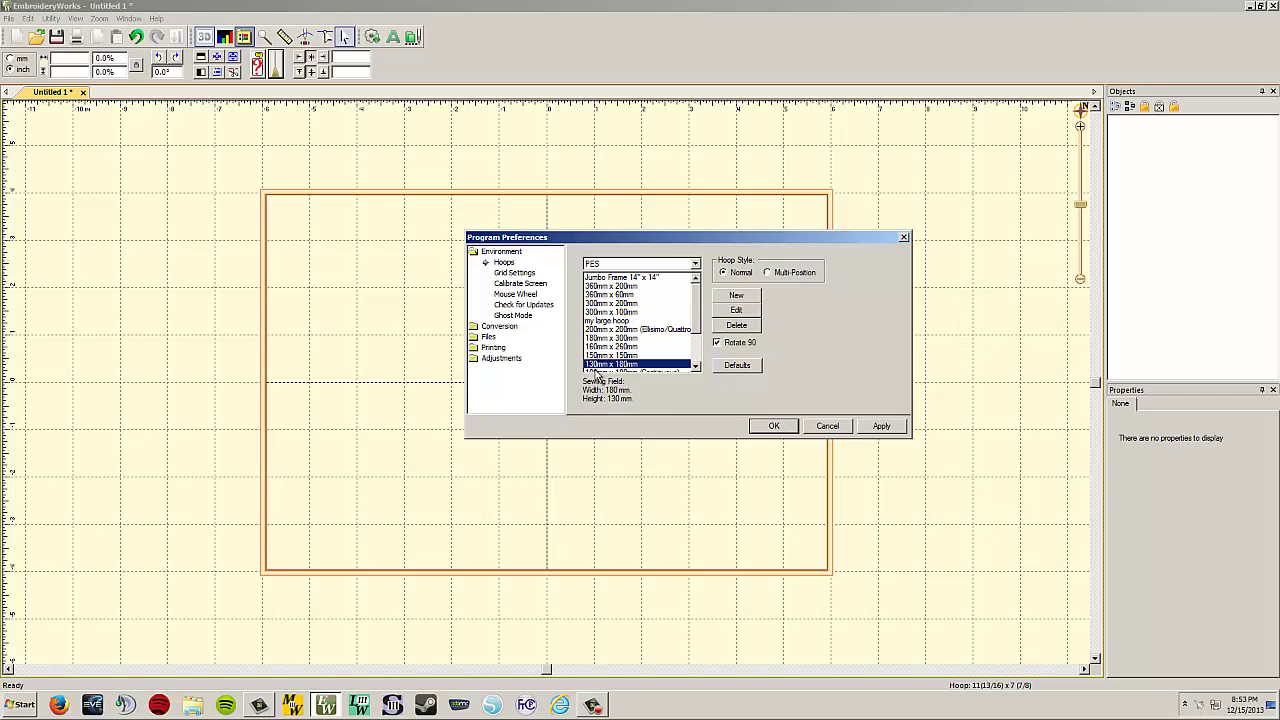
{"action": "left_click", "coordinate": [772, 428]}
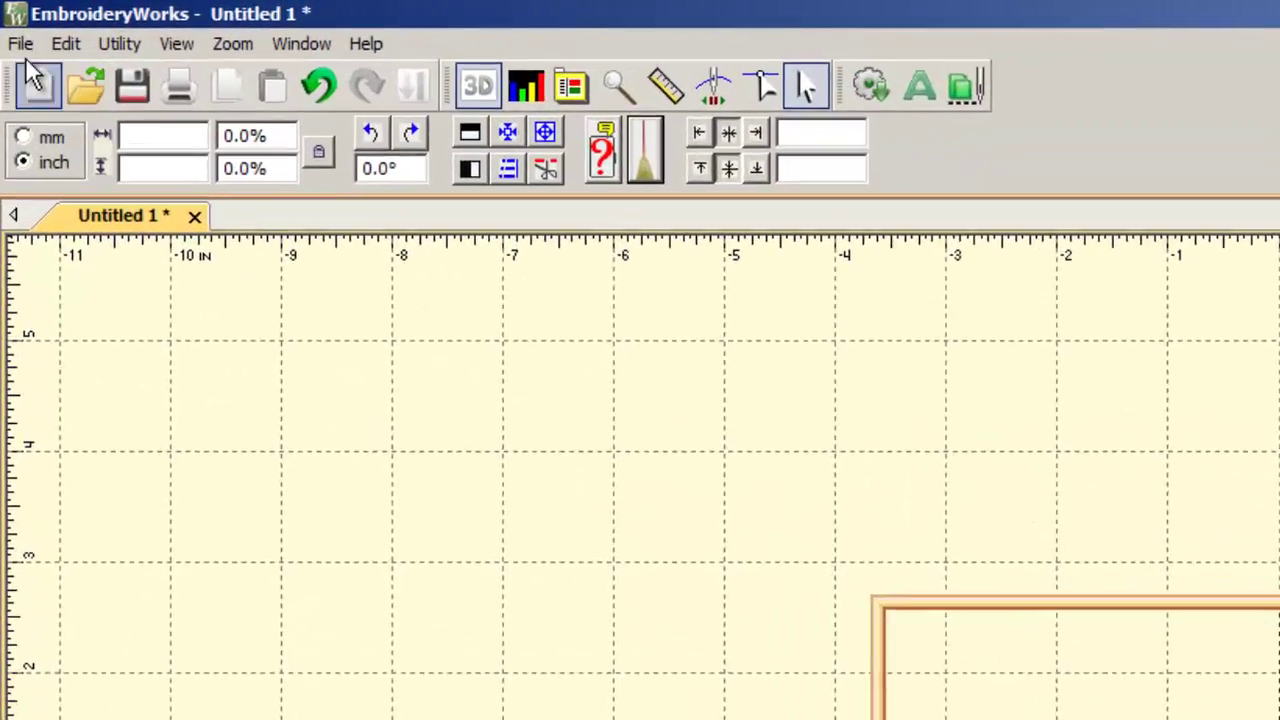
- Start opening a design file and review the drives and folders available besides My Free Designs
{"action": "left_click", "coordinate": [8, 19]}
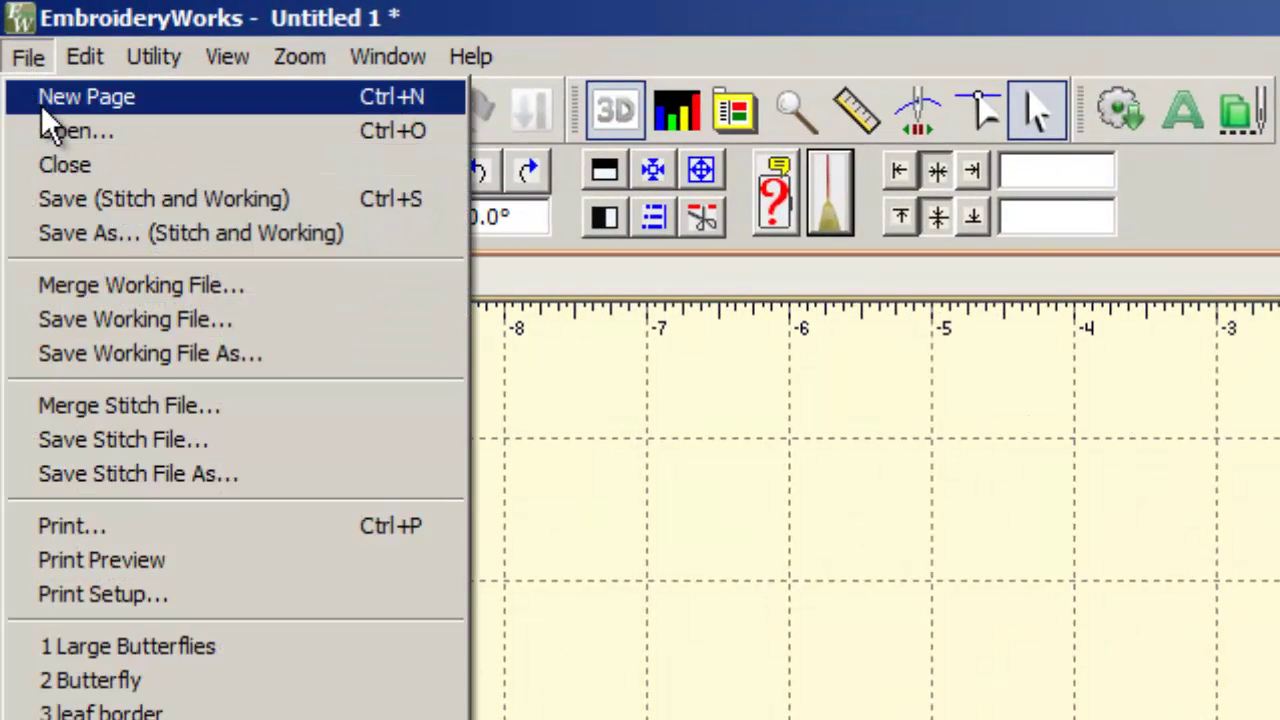
{"action": "left_click", "coordinate": [556, 429]}
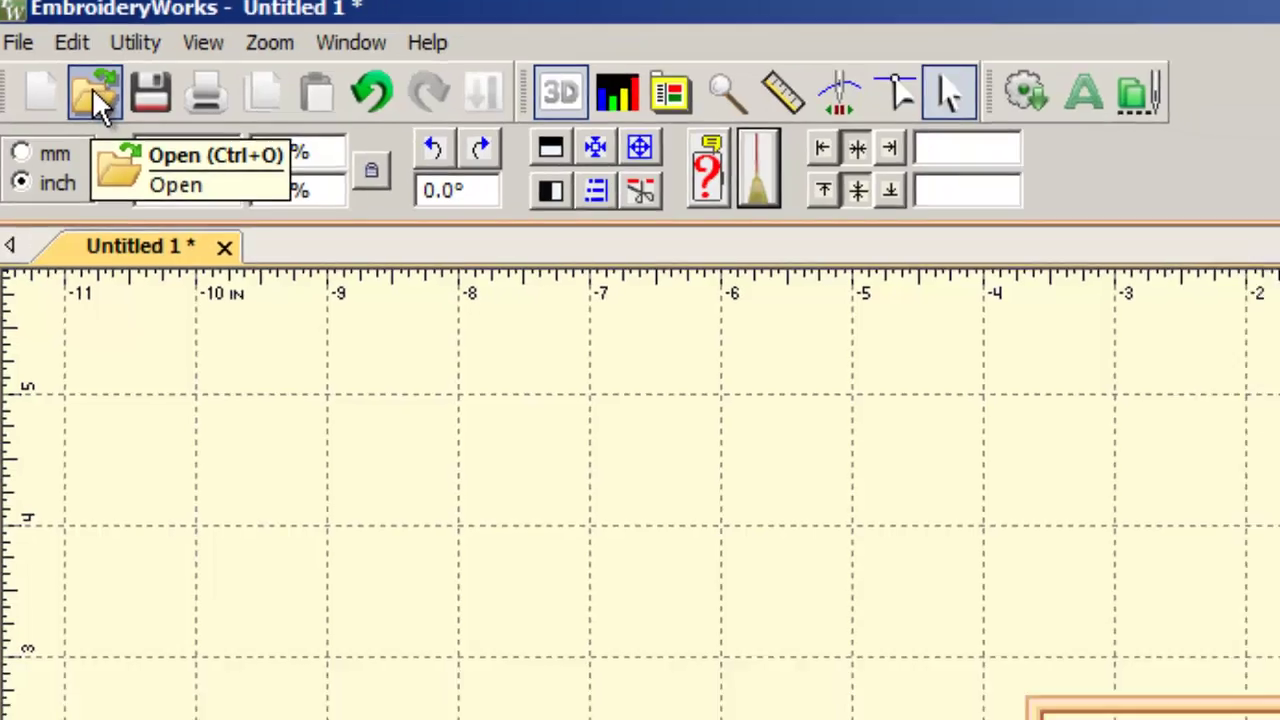
{"action": "left_click", "coordinate": [112, 110]}
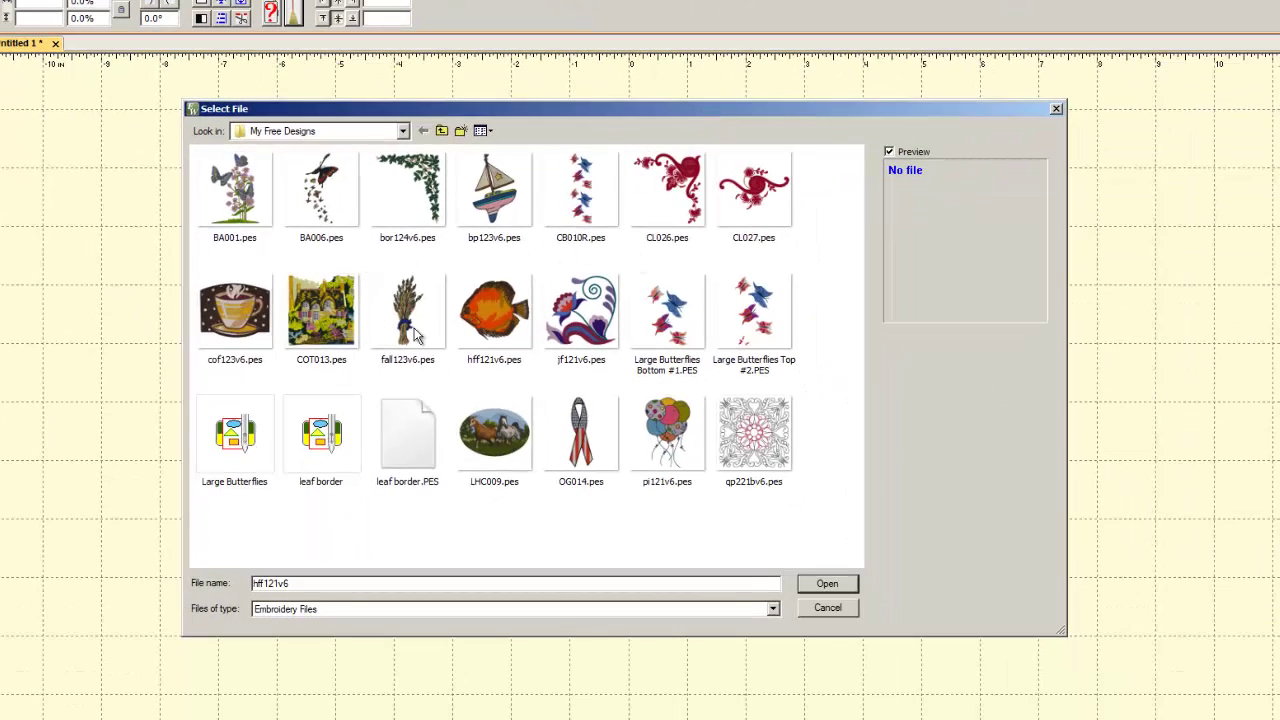
{"action": "left_click", "coordinate": [403, 131]}
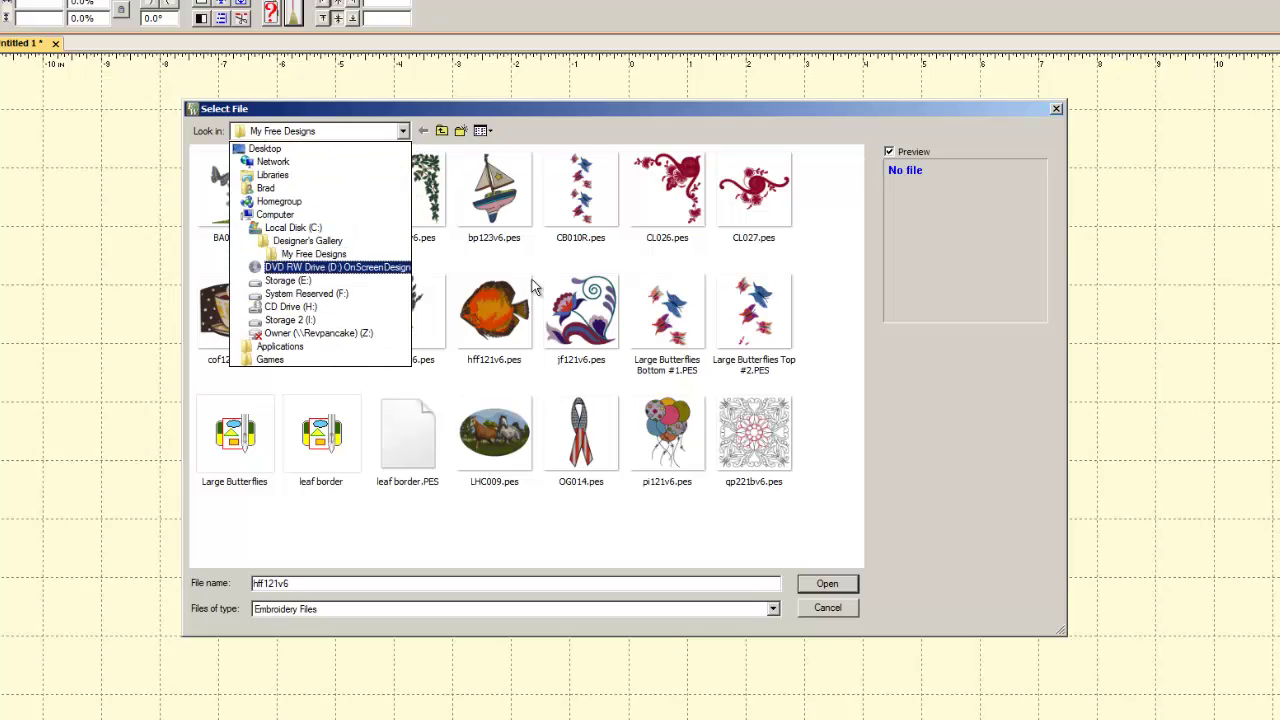
{"action": "left_click", "coordinate": [701, 534]}
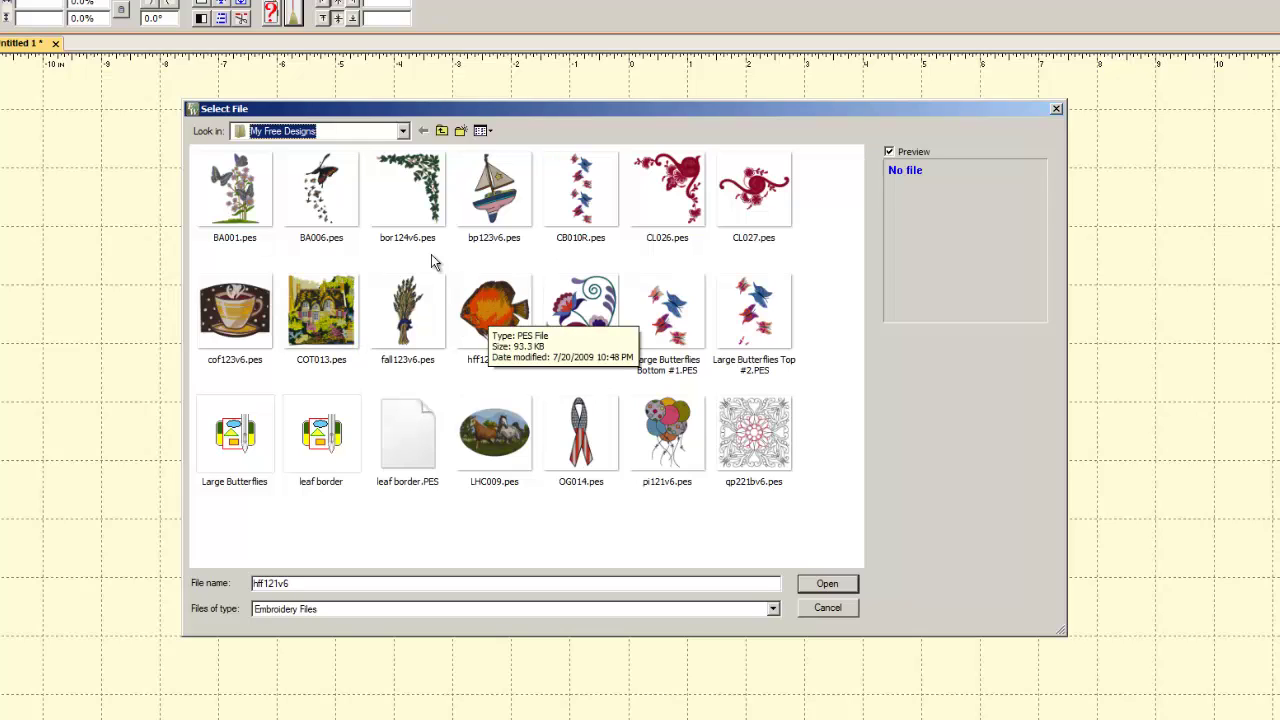
{"action": "left_click", "coordinate": [403, 134]}
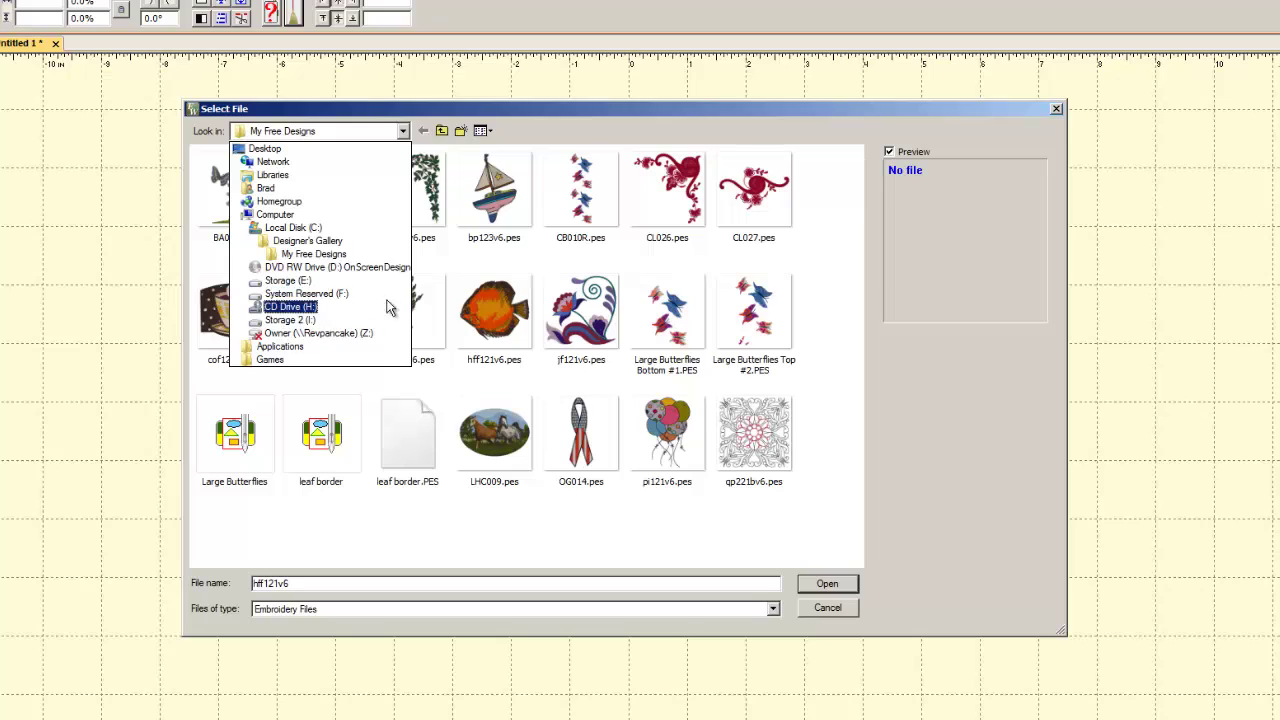
{"action": "left_click", "coordinate": [523, 520]}
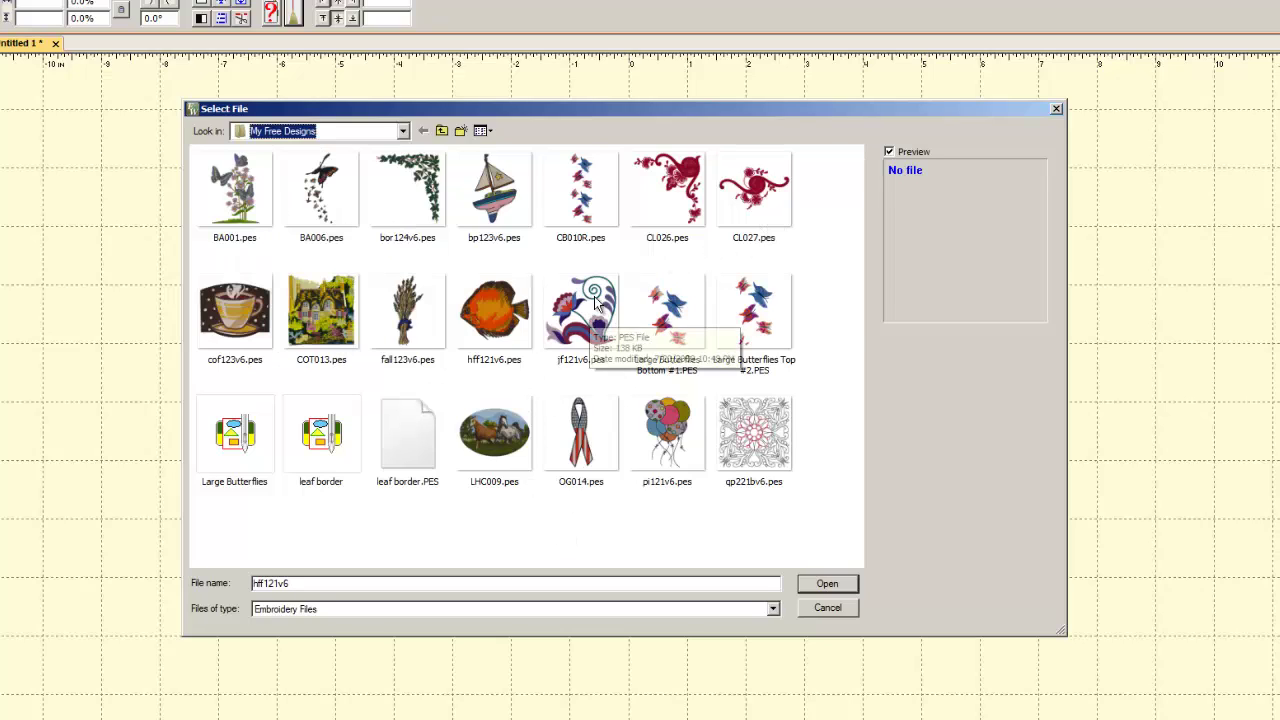
- Preview the hff121v6.pes fish design, try resizing the file dialog, and open the design on the page
{"action": "left_click", "coordinate": [490, 325]}
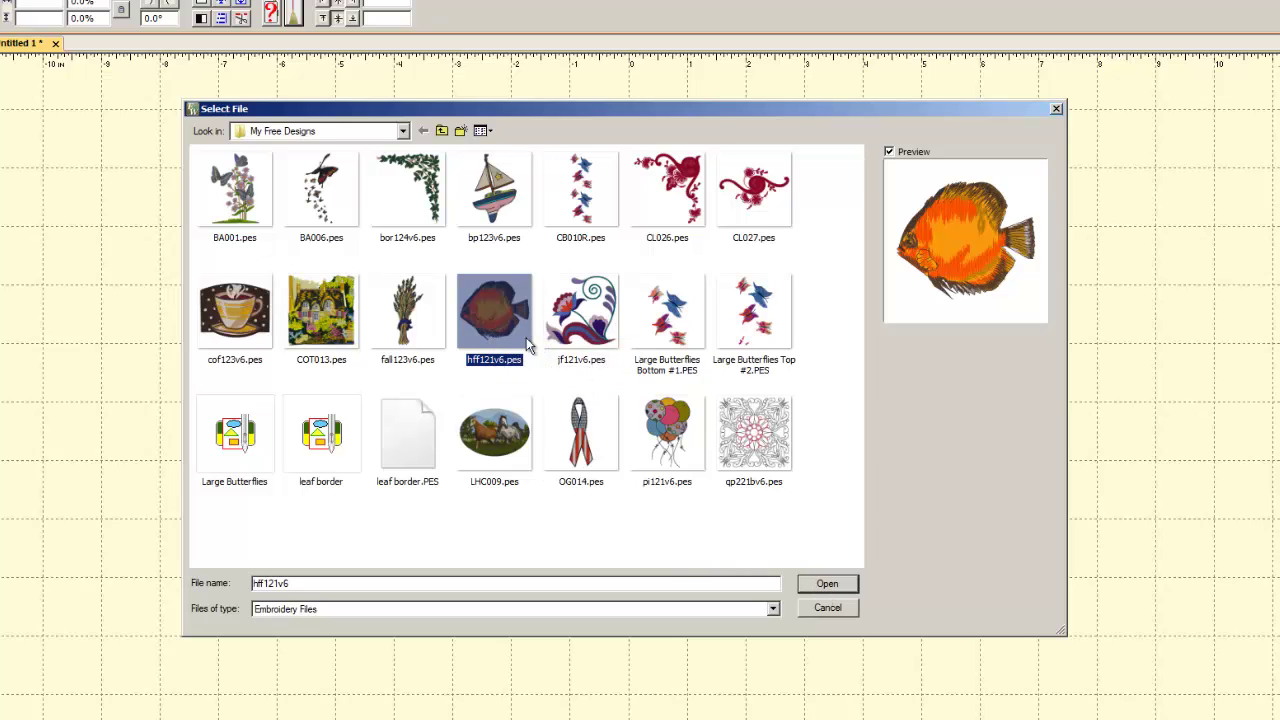
{"action": "left_click_drag", "start_coordinate": [1064, 632], "coordinate": [577, 378]}
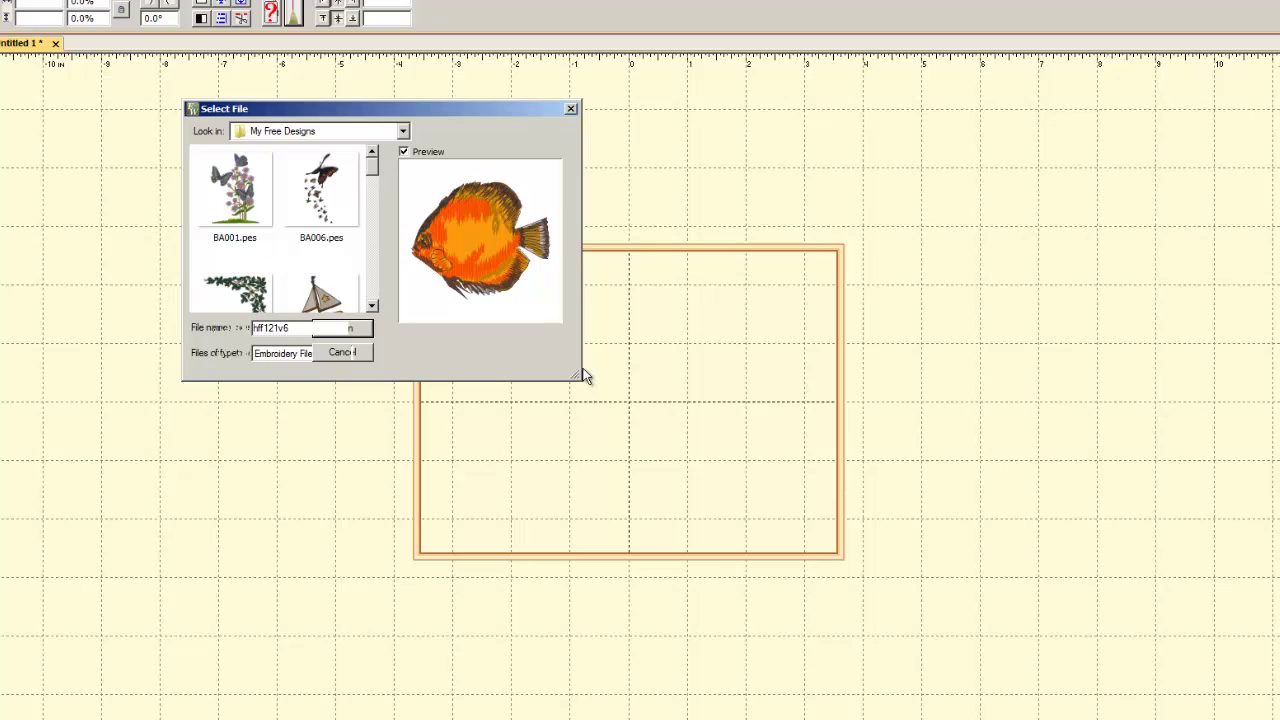
{"action": "left_click_drag", "start_coordinate": [577, 378], "coordinate": [1069, 671]}
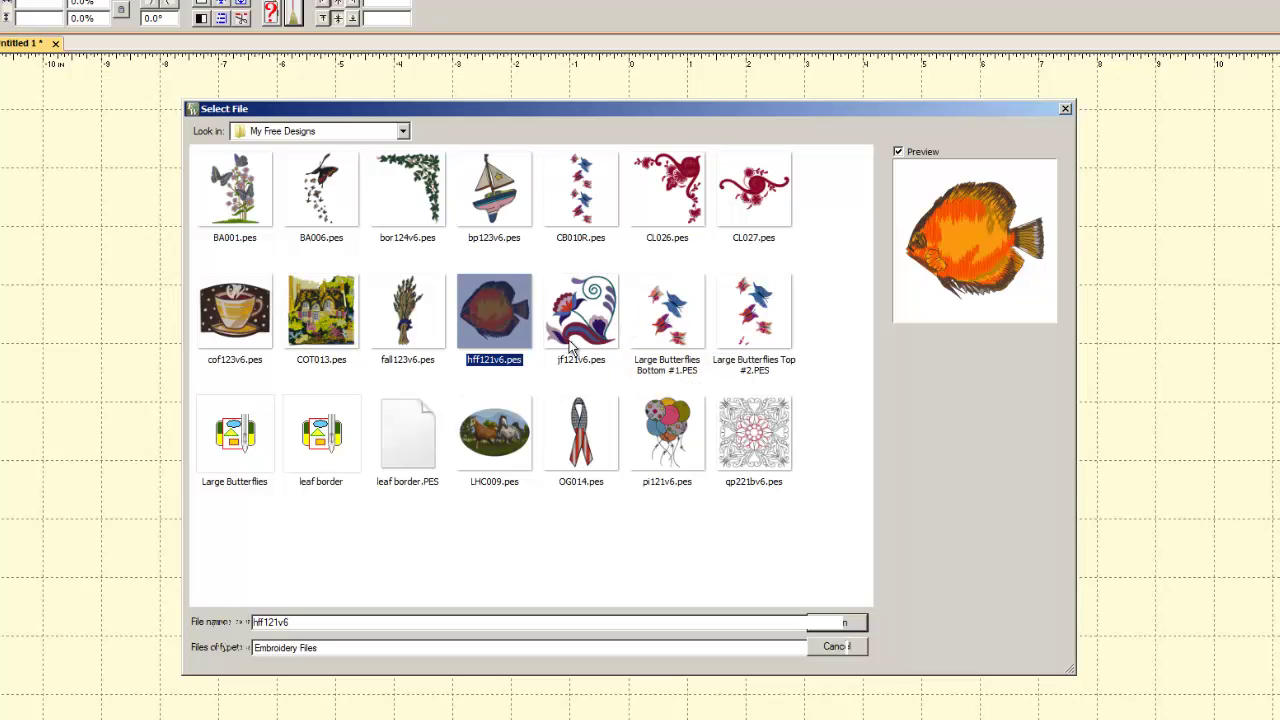
{"action": "left_click", "coordinate": [849, 621]}
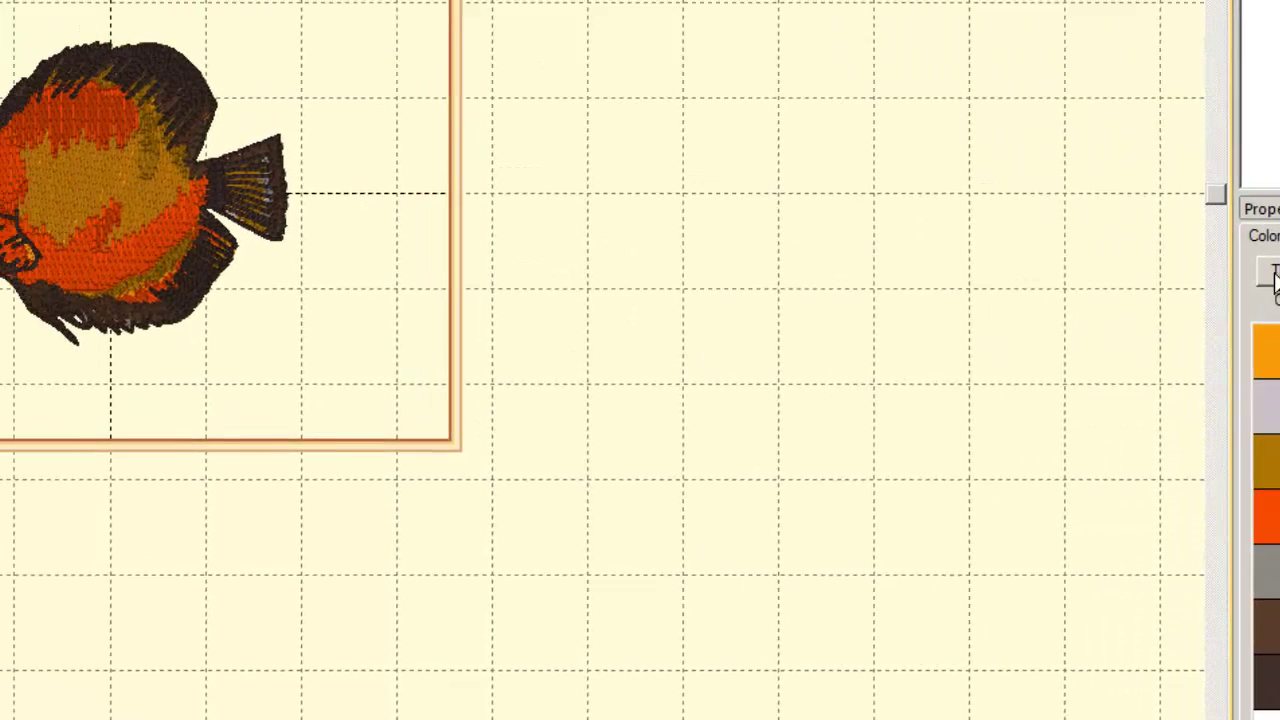
- Convert the fish design's threads to the Sulky Rayon brand and make it the preferred brand
{"action": "left_click", "coordinate": [1273, 277]}
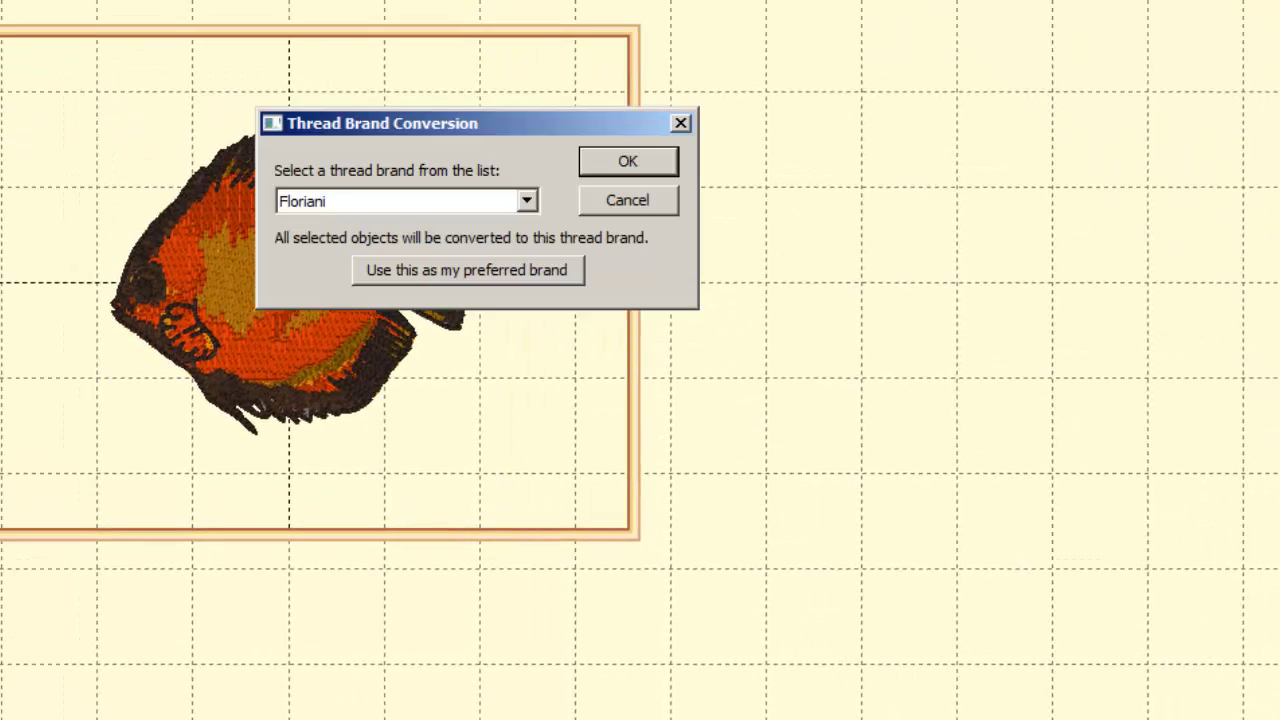
{"action": "left_click", "coordinate": [527, 201]}
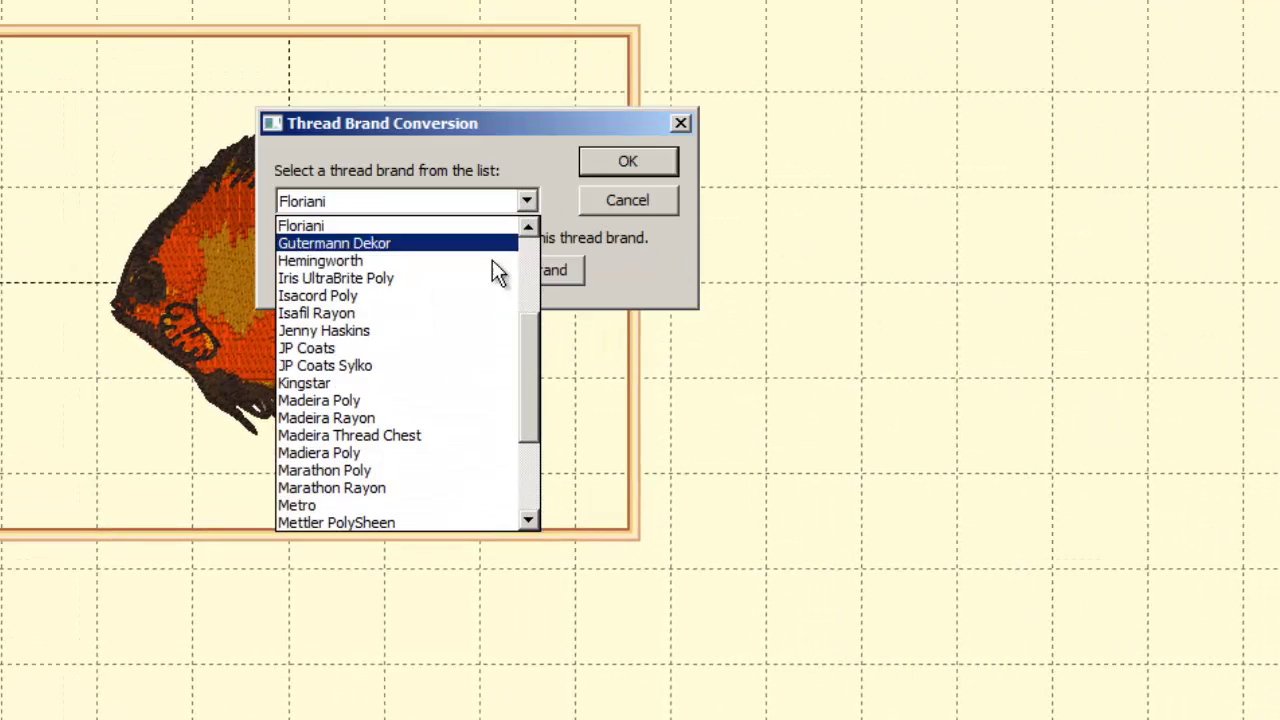
{"action": "left_click_drag", "start_coordinate": [521, 394], "coordinate": [534, 466]}
{"action": "left_click", "coordinate": [448, 487]}
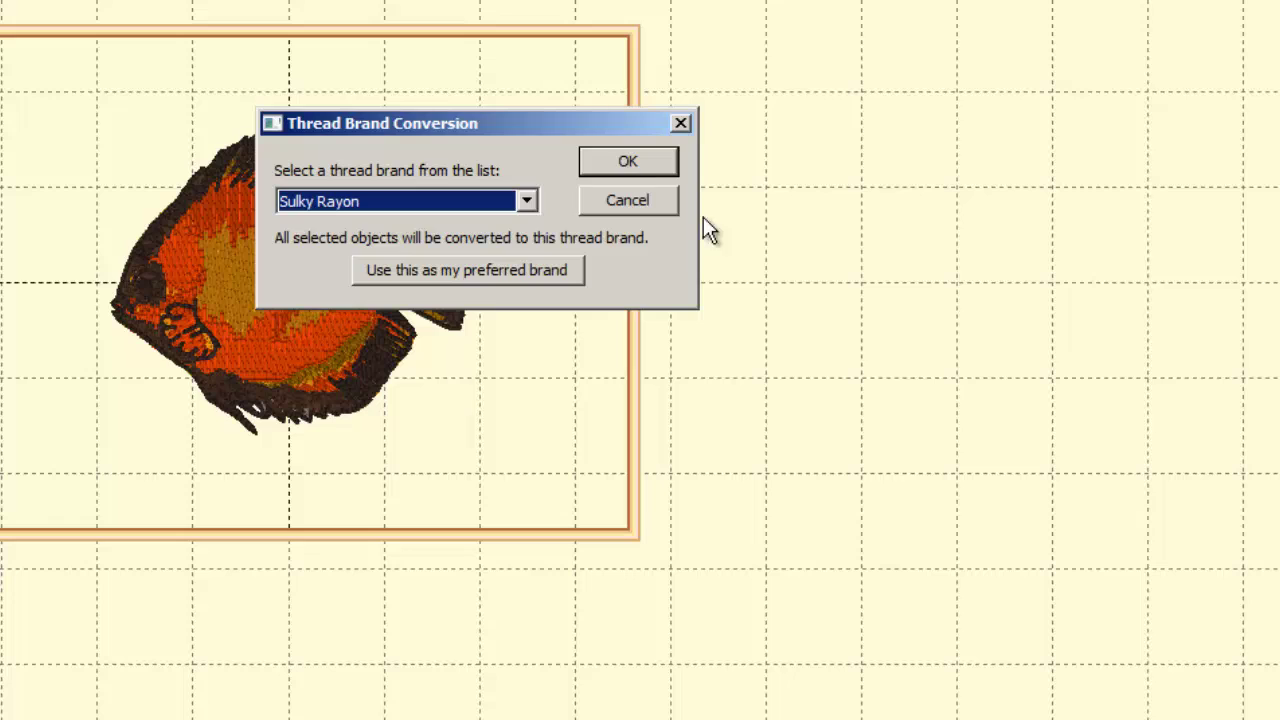
{"action": "left_click", "coordinate": [491, 273]}
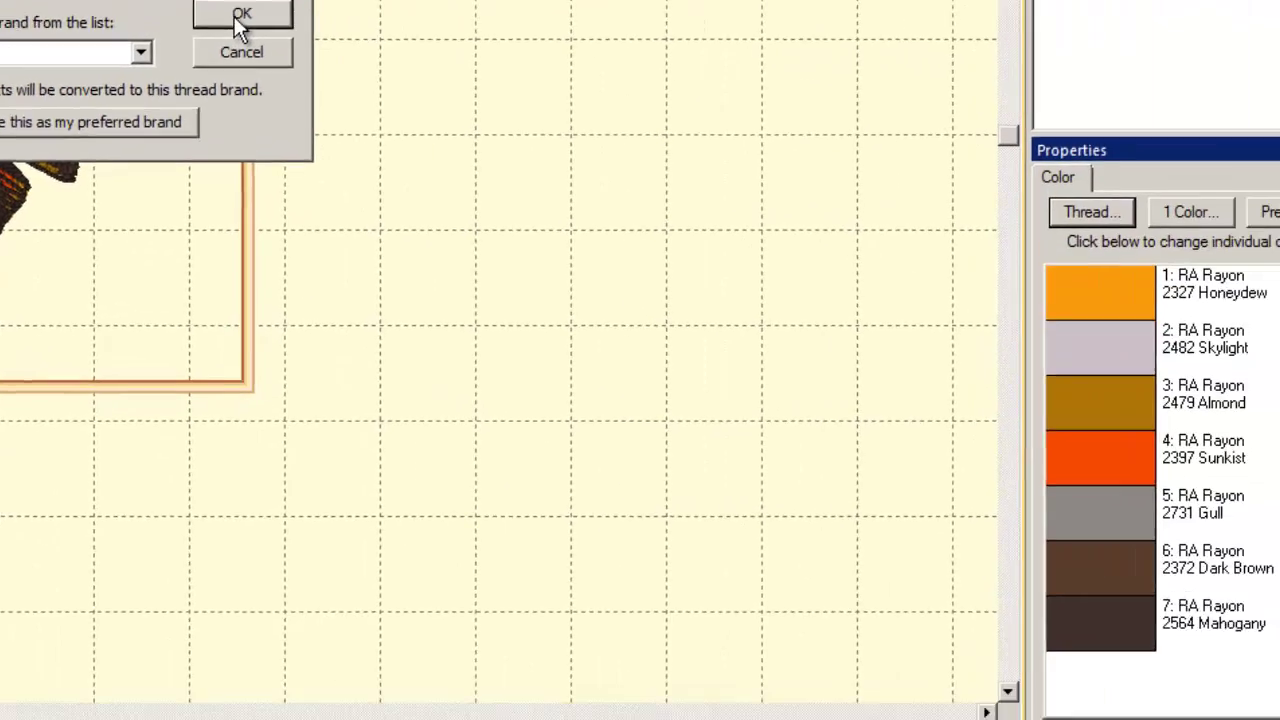
{"action": "left_click", "coordinate": [627, 161]}
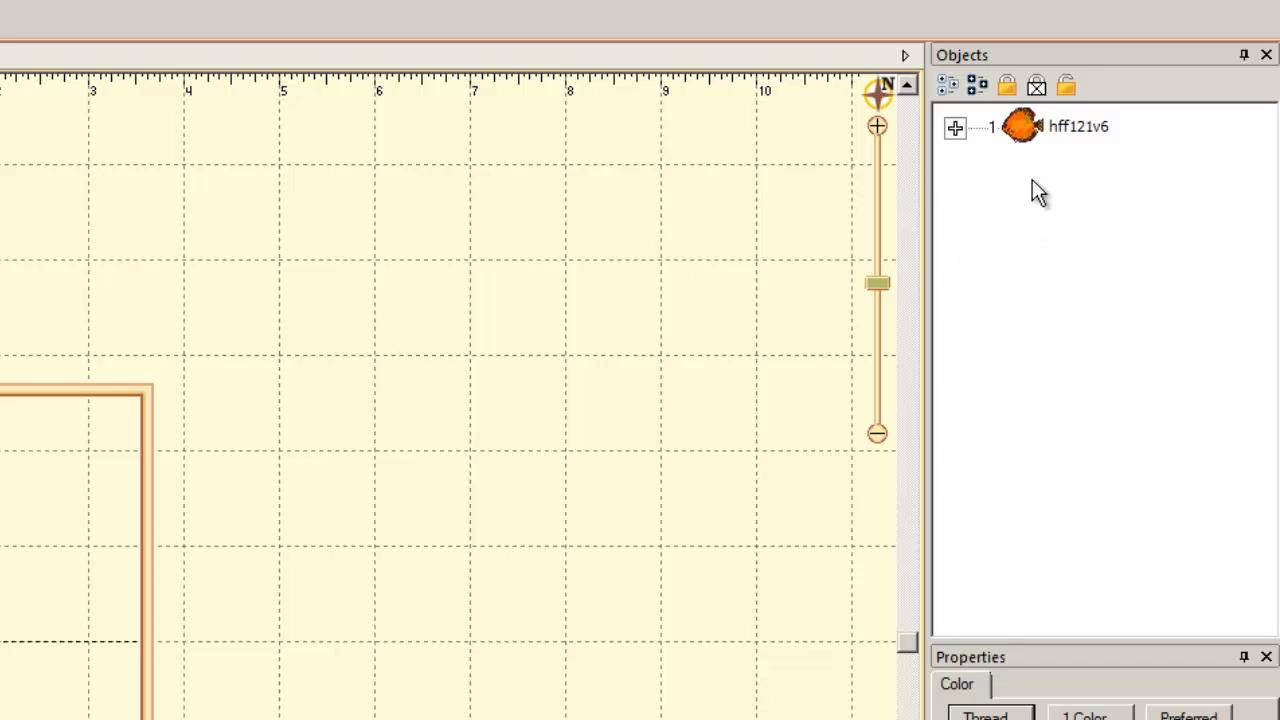
- Expand the hff121v6 design in the object list and inspect its thread color segments one by one
{"action": "left_click", "coordinate": [958, 131]}
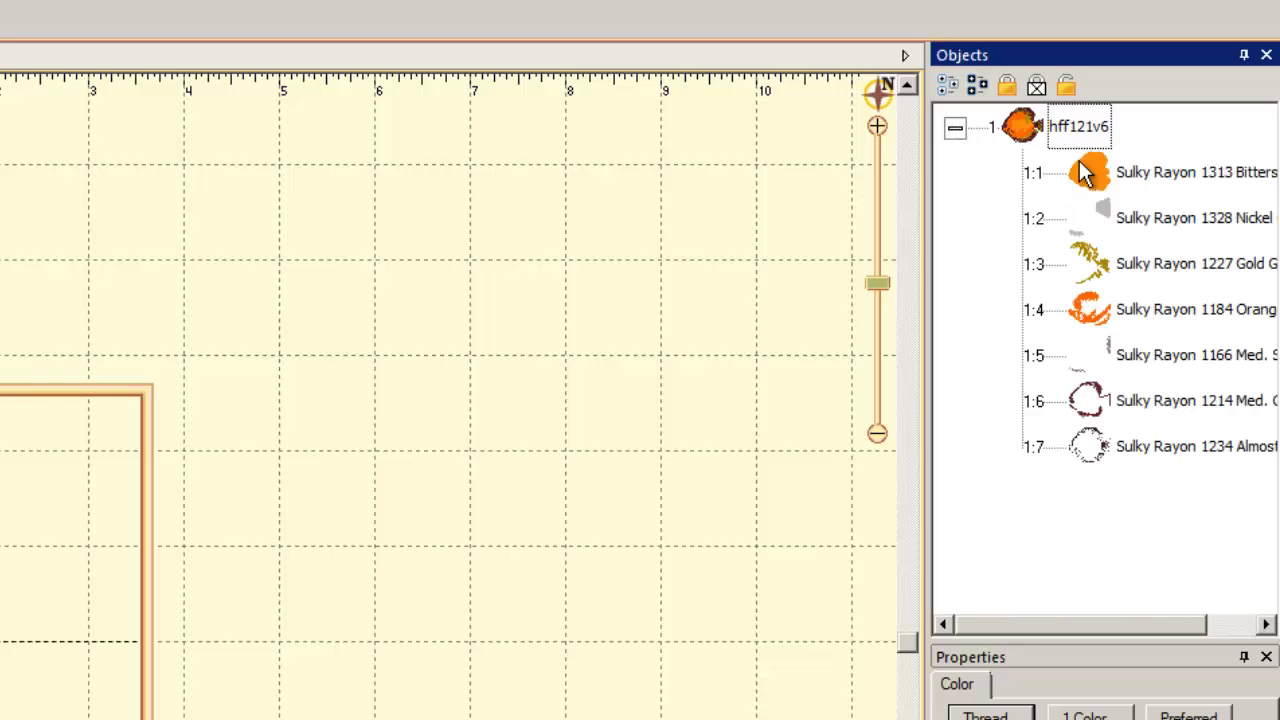
{"action": "left_click", "coordinate": [1134, 358]}
{"action": "left_click", "coordinate": [1137, 310]}
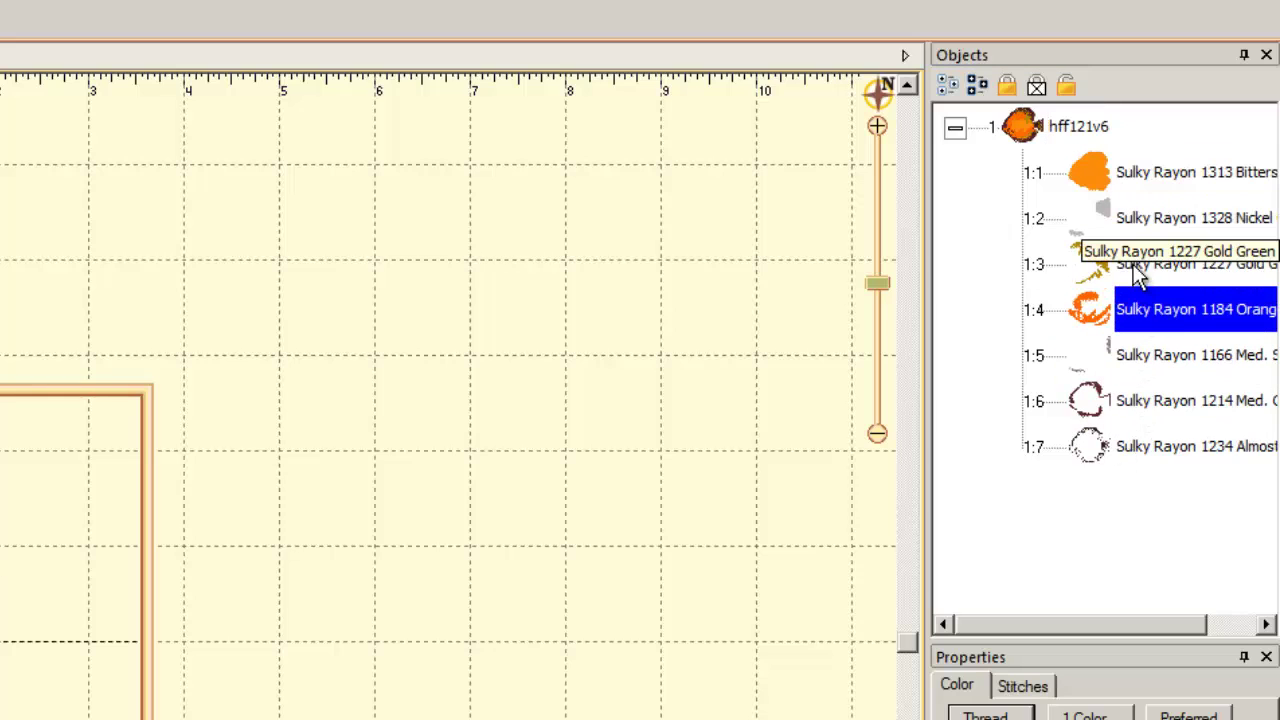
{"action": "left_click", "coordinate": [1137, 217]}
{"action": "left_click", "coordinate": [1137, 182]}
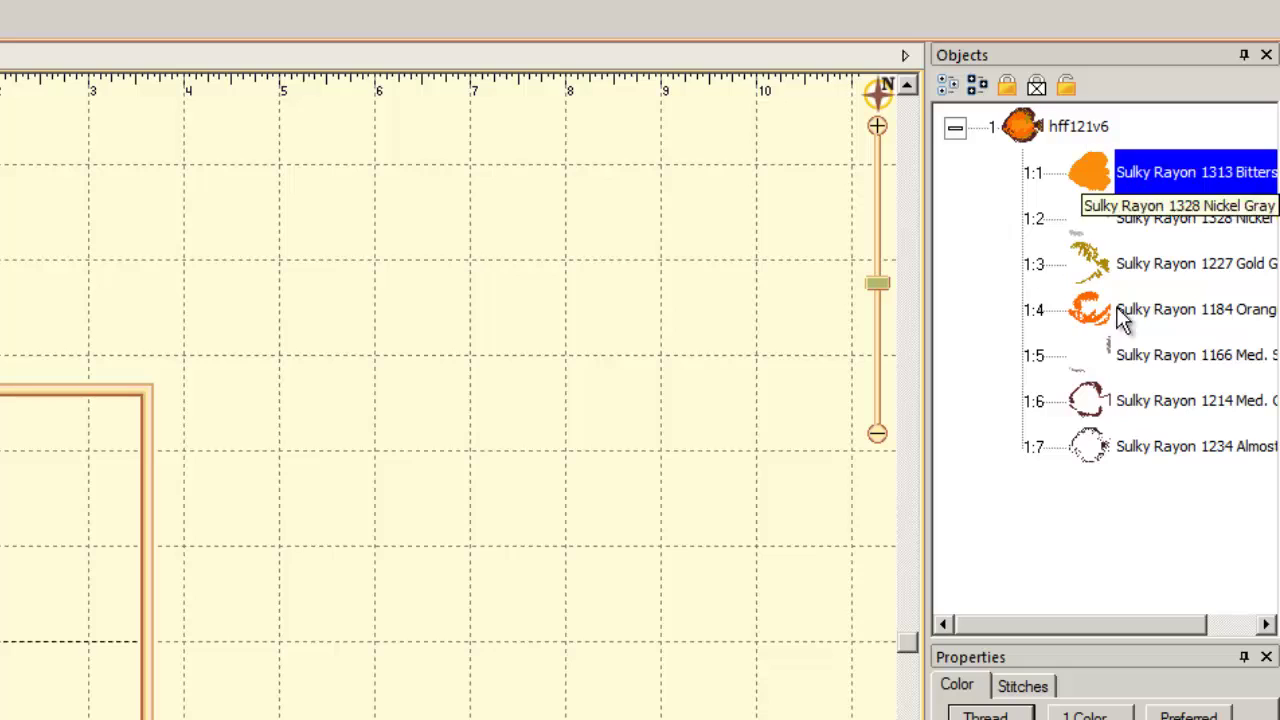
{"action": "left_click", "coordinate": [1132, 356]}
{"action": "left_click", "coordinate": [1140, 410]}
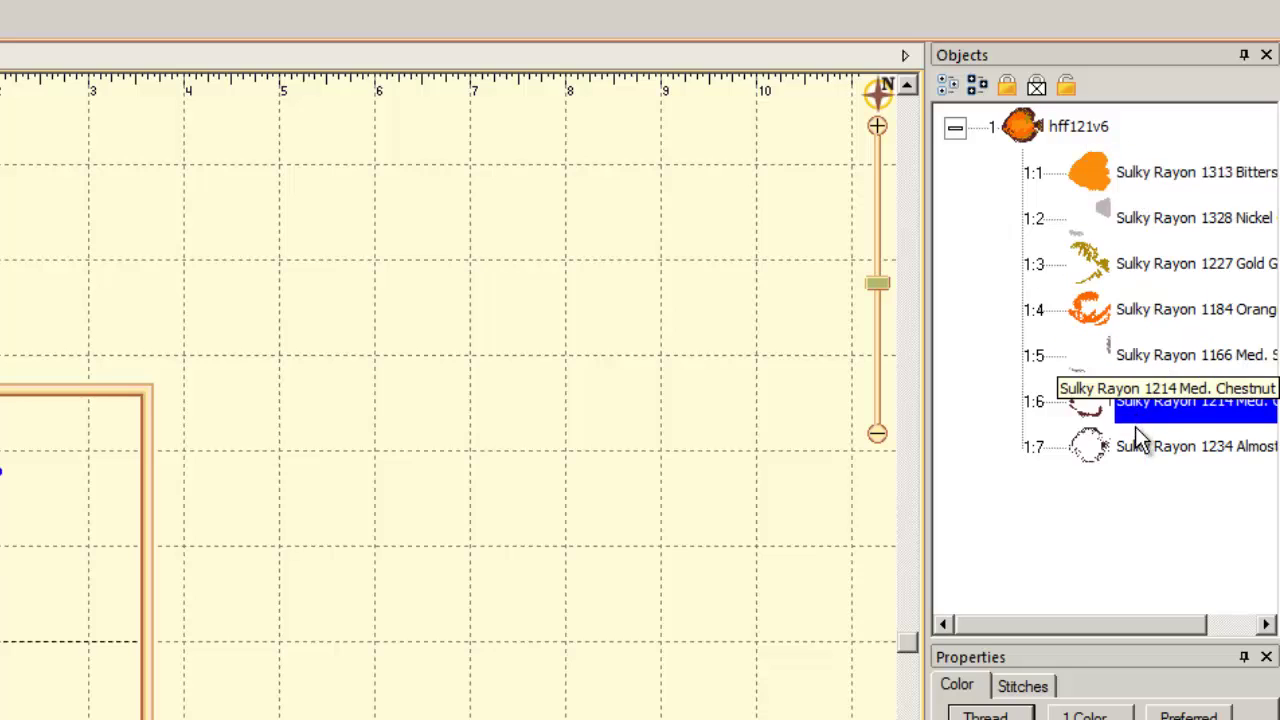
{"action": "left_click", "coordinate": [1134, 446]}
- Compare selecting the whole hff121v6 design with selecting only its first color segment, clearing the selection after each
{"action": "left_click", "coordinate": [1073, 126]}
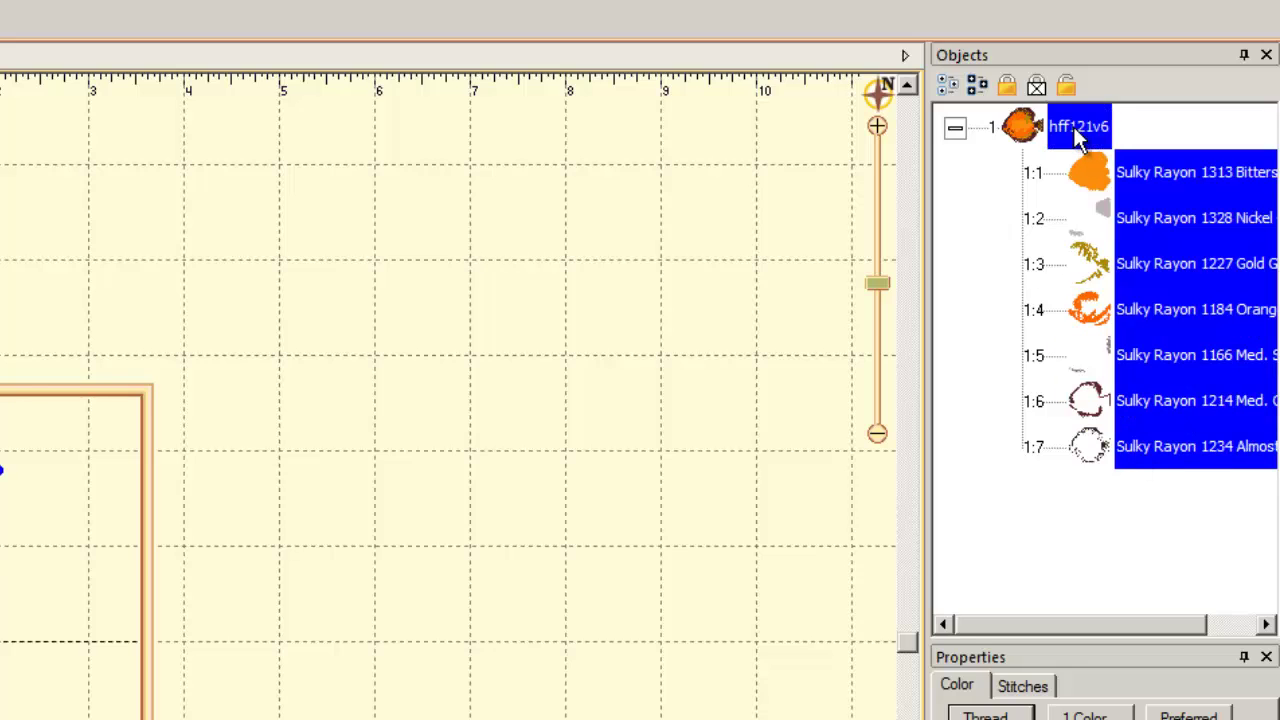
{"action": "left_click", "coordinate": [974, 336]}
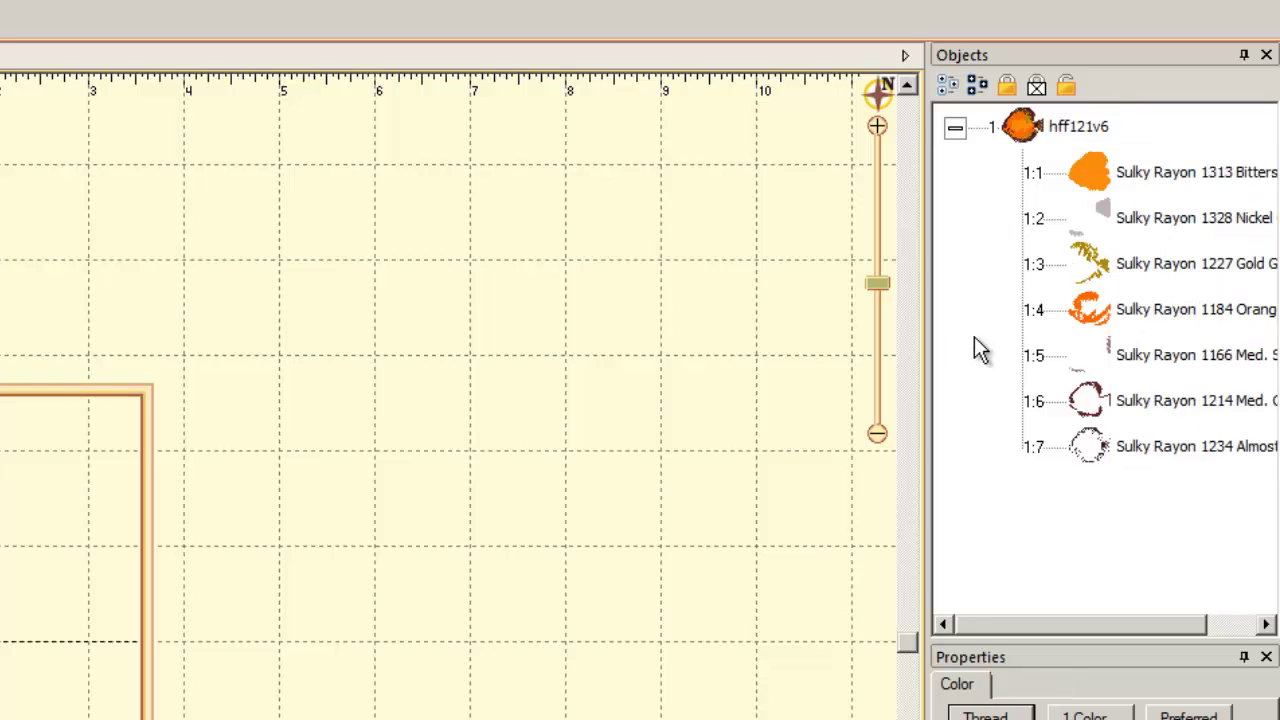
{"action": "left_click", "coordinate": [1069, 128]}
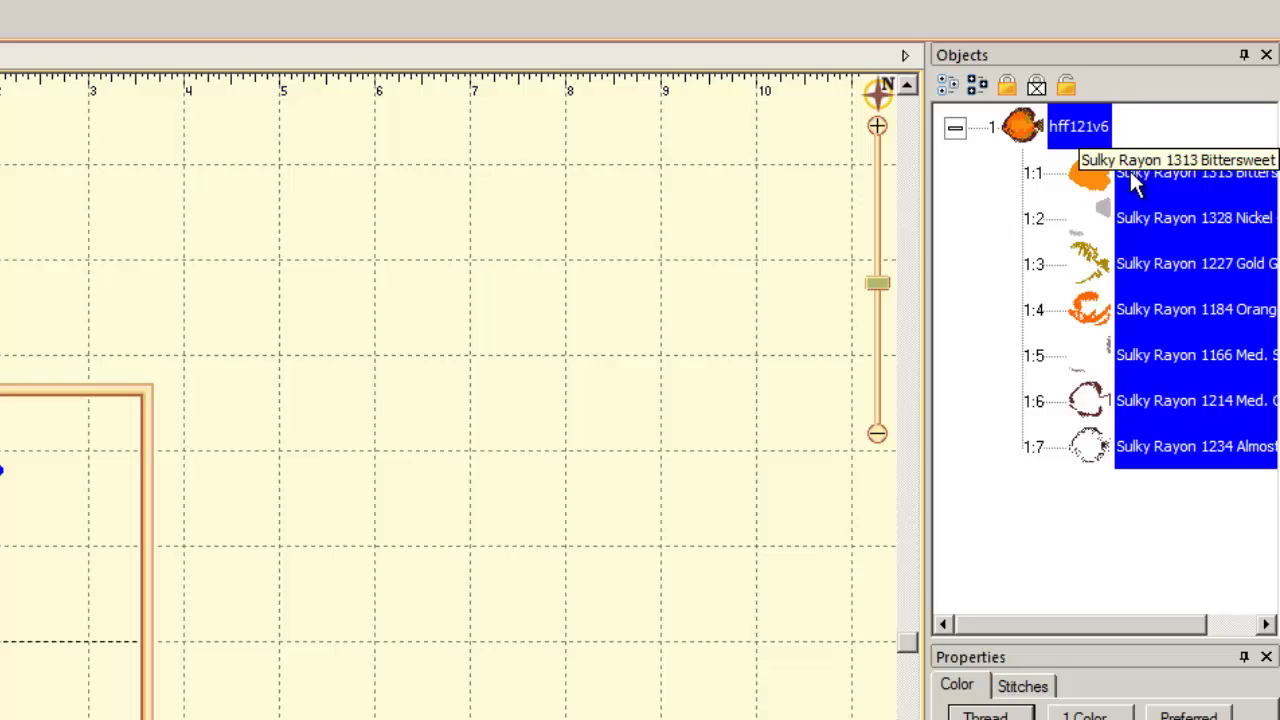
{"action": "left_click", "coordinate": [986, 329]}
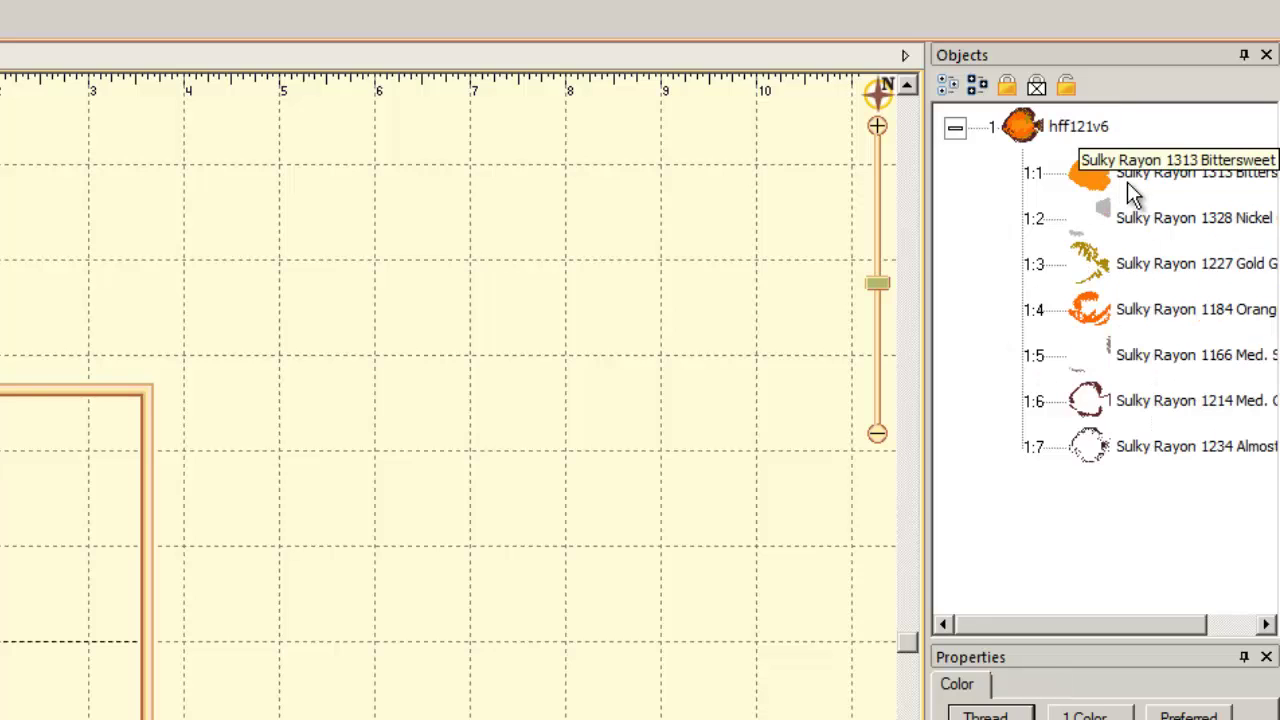
{"action": "left_click", "coordinate": [1127, 182]}
{"action": "key", "text": "ctrl+a"}
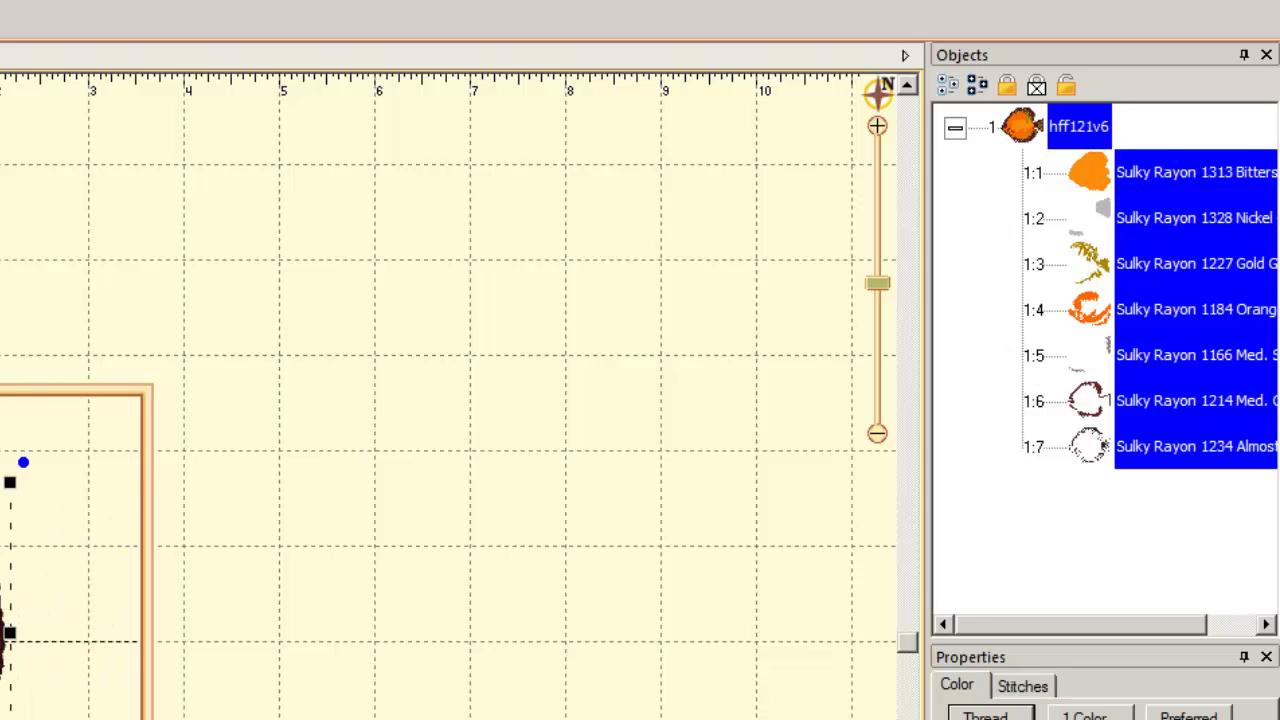
{"action": "left_click", "coordinate": [1145, 172]}
{"action": "left_click", "coordinate": [560, 320]}
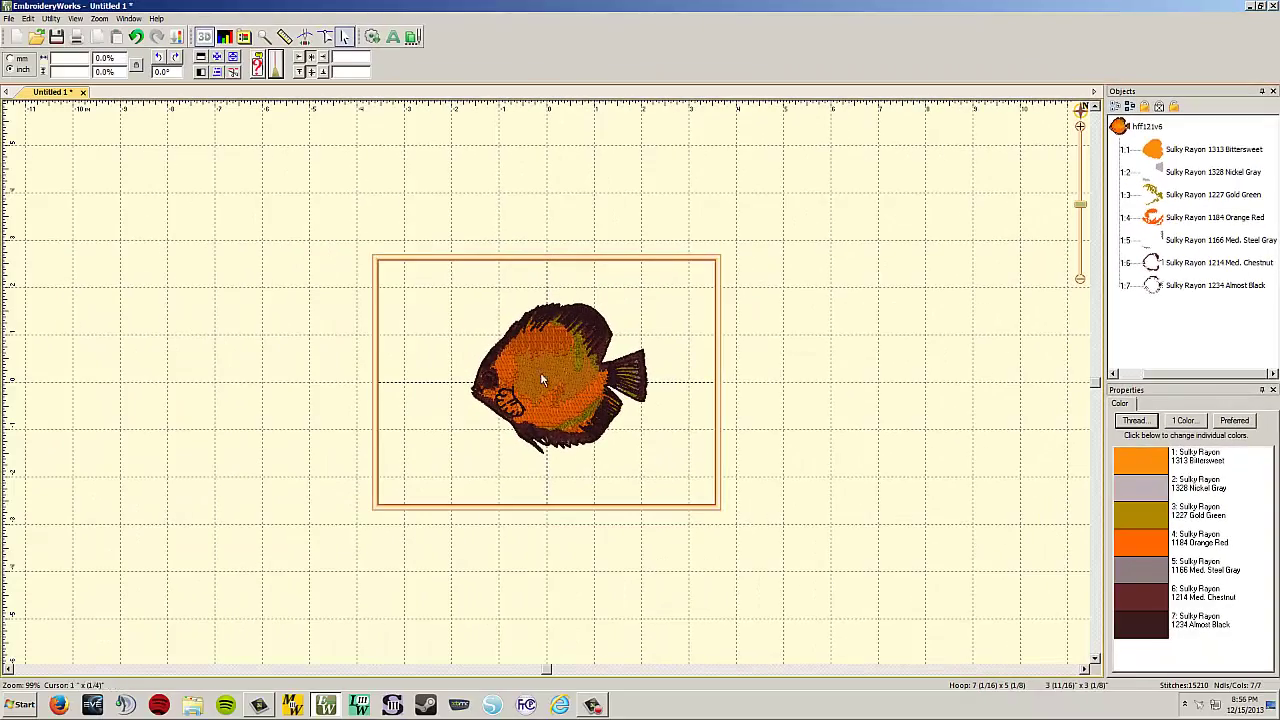
{"action": "left_click", "coordinate": [39, 537]}
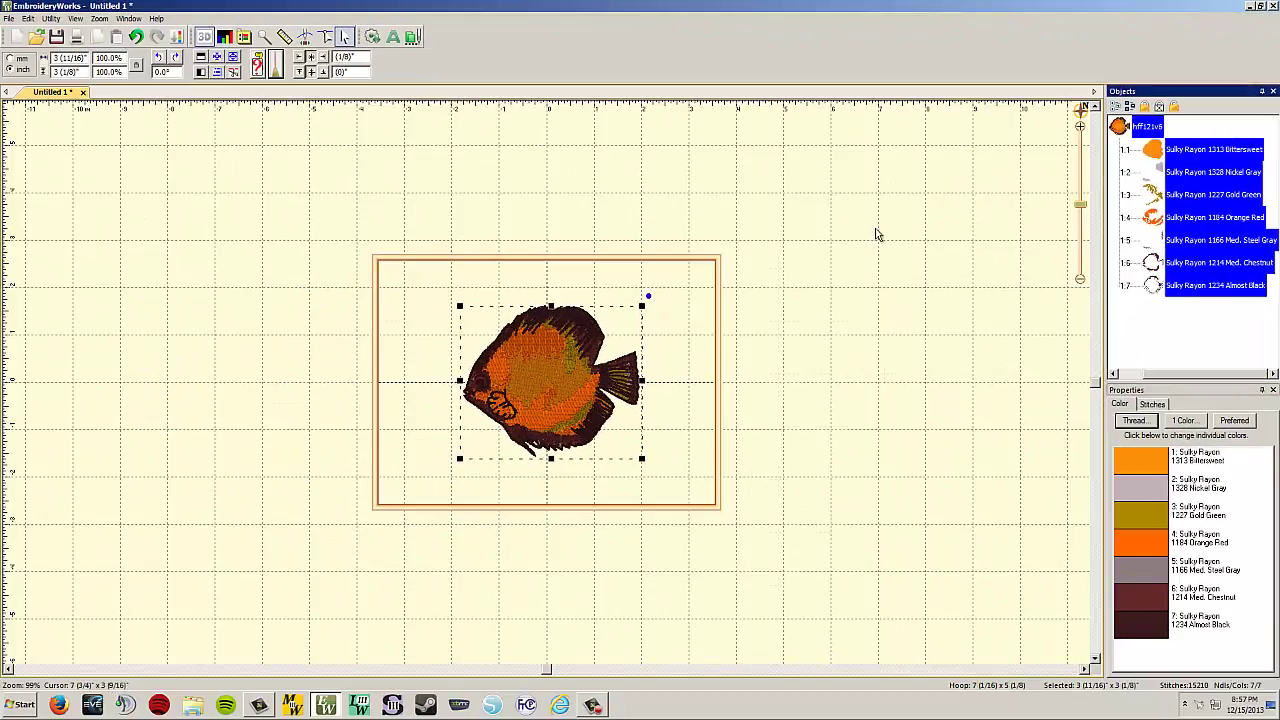
{"action": "left_click", "coordinate": [871, 231]}
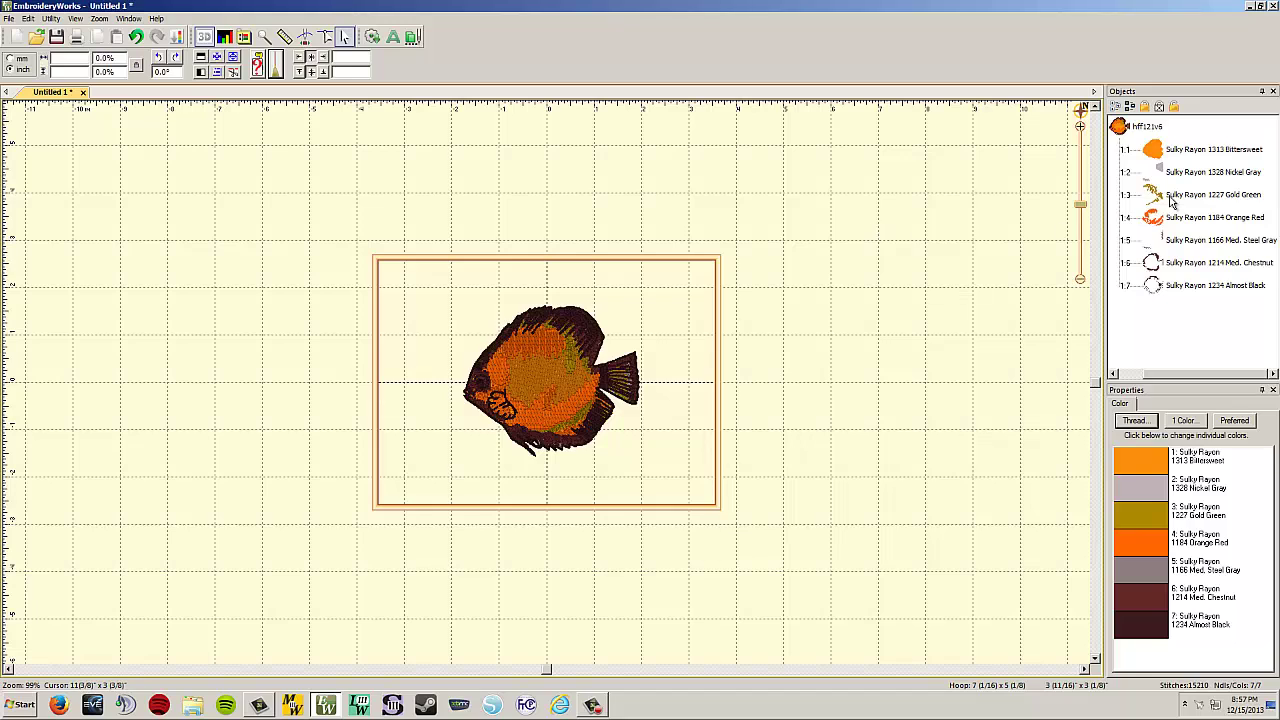
- Move the fish's Sulky Rayon 1227 Gold Green segment across the hoop's right edge and undo the move
{"action": "left_click", "coordinate": [1172, 198]}
{"action": "left_click_drag", "start_coordinate": [575, 343], "coordinate": [738, 352]}
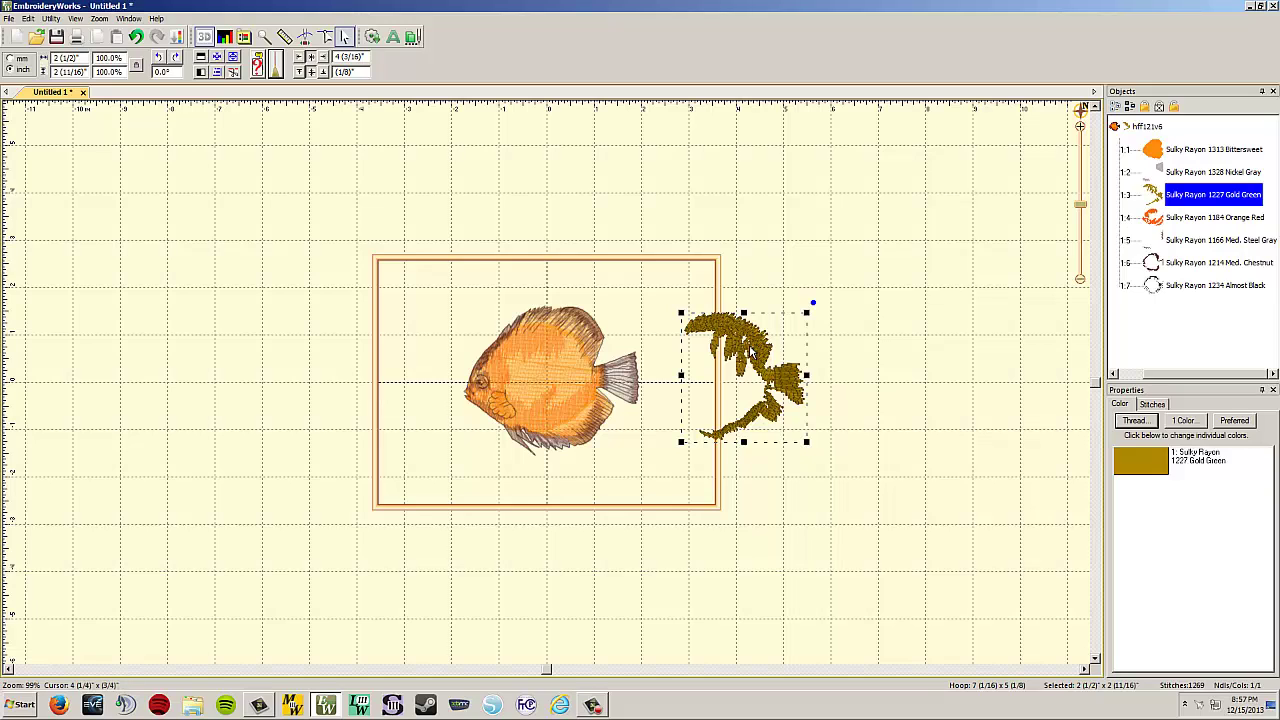
{"action": "left_click", "coordinate": [136, 36]}
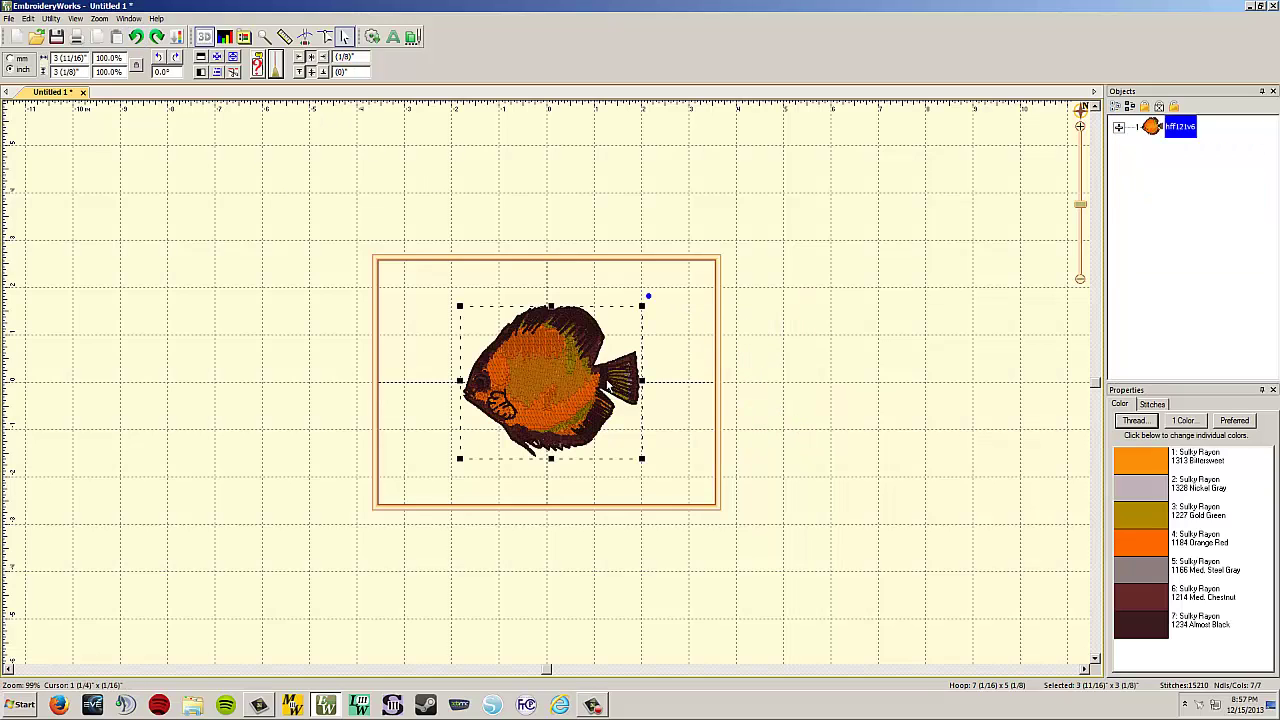
{"action": "left_click", "coordinate": [729, 332]}
- Delete the fish's Sulky Rayon 1313 Bittersweet segment from the expanded design and undo the deletion
{"action": "left_click", "coordinate": [1118, 127]}
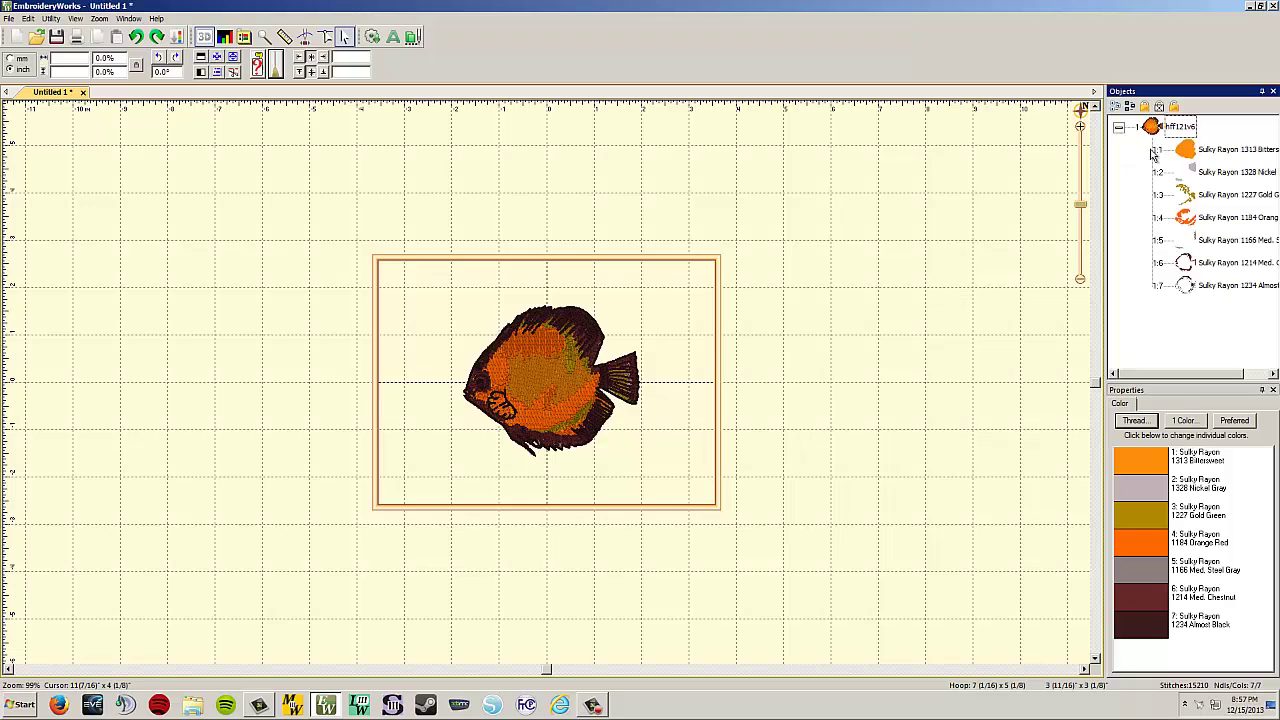
{"action": "left_click", "coordinate": [1205, 155]}
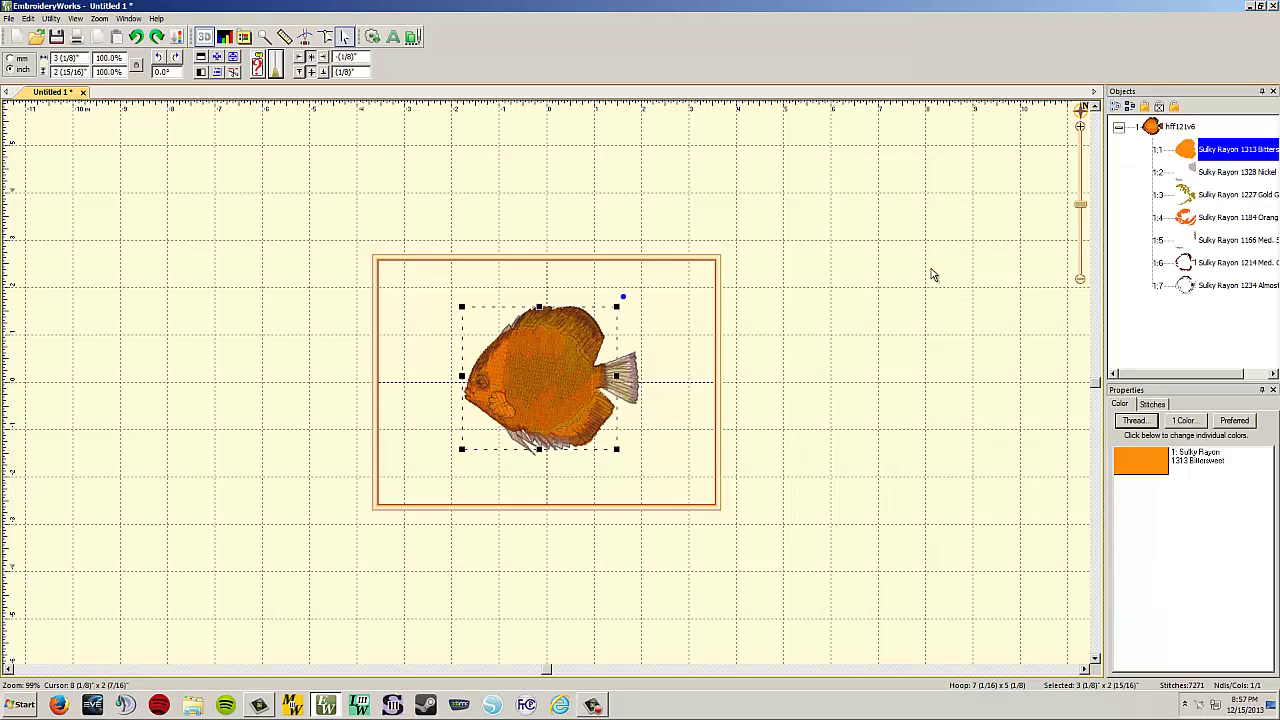
{"action": "key", "text": "Delete"}
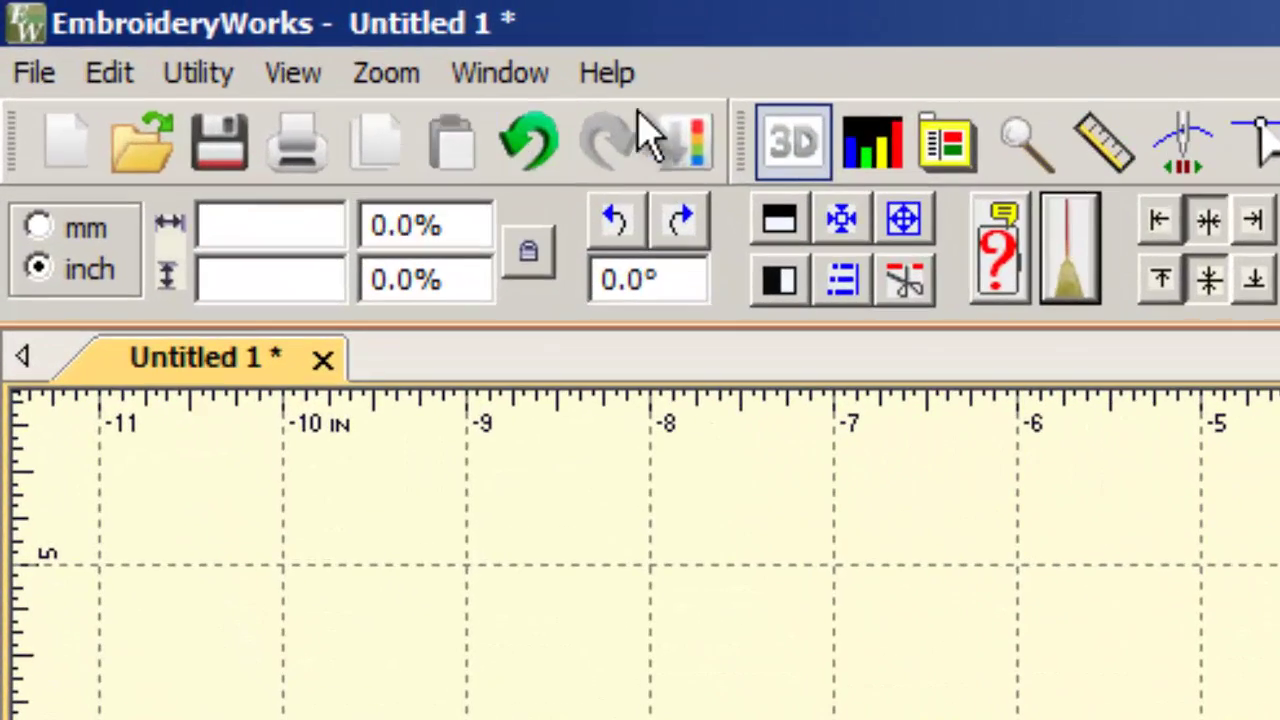
{"action": "left_click", "coordinate": [538, 160]}
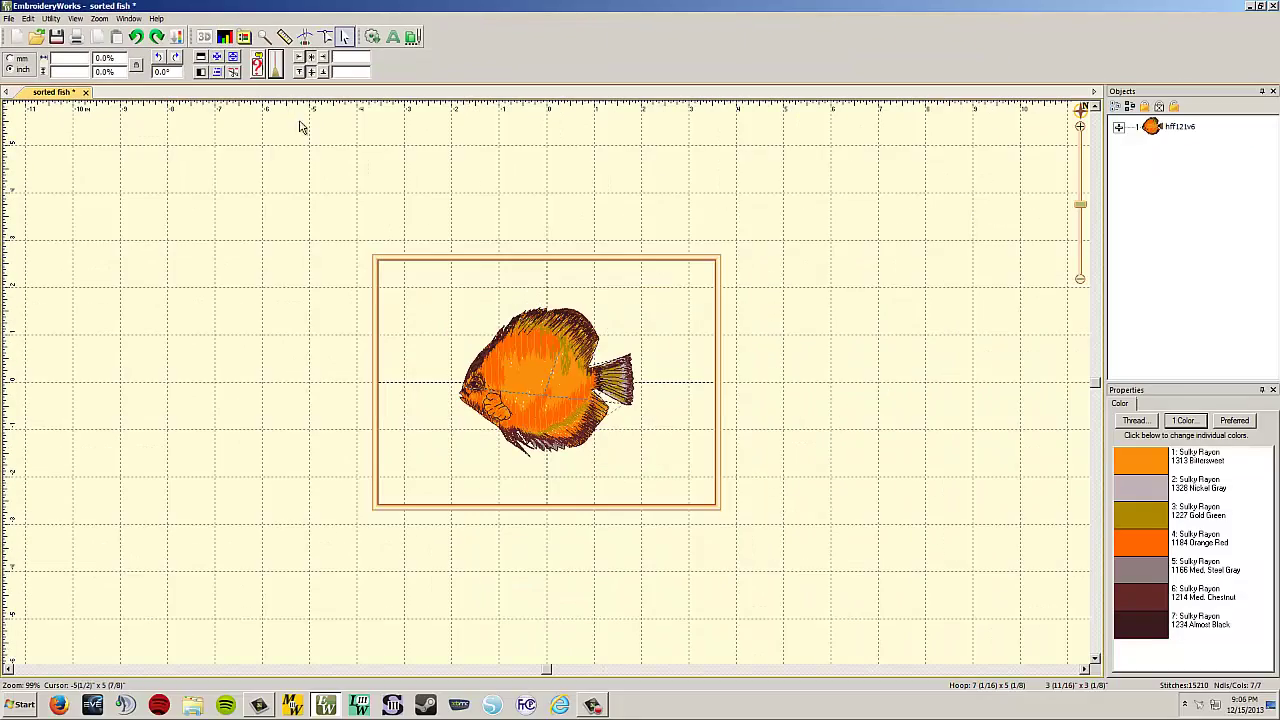
- Examine the sorted fish design's individual stitches up close
{"action": "scroll", "coordinate": [544, 388], "scroll_direction": "up", "scroll_amount": 4}
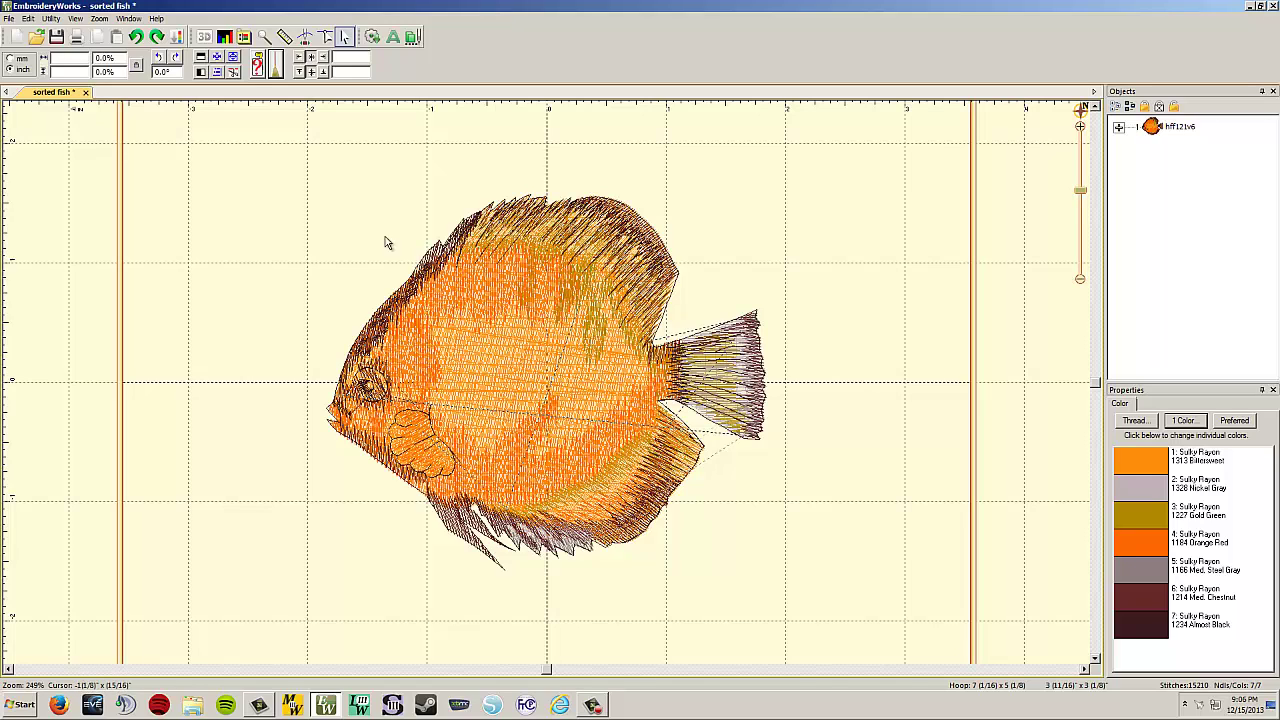
- Compare the fish's flat and 3D stitch renderings, keep 3D rendering on, and show its density map
{"action": "left_click", "coordinate": [204, 38]}
{"action": "left_click", "coordinate": [205, 38]}
{"action": "scroll", "coordinate": [643, 432], "scroll_direction": "down", "scroll_amount": 1}
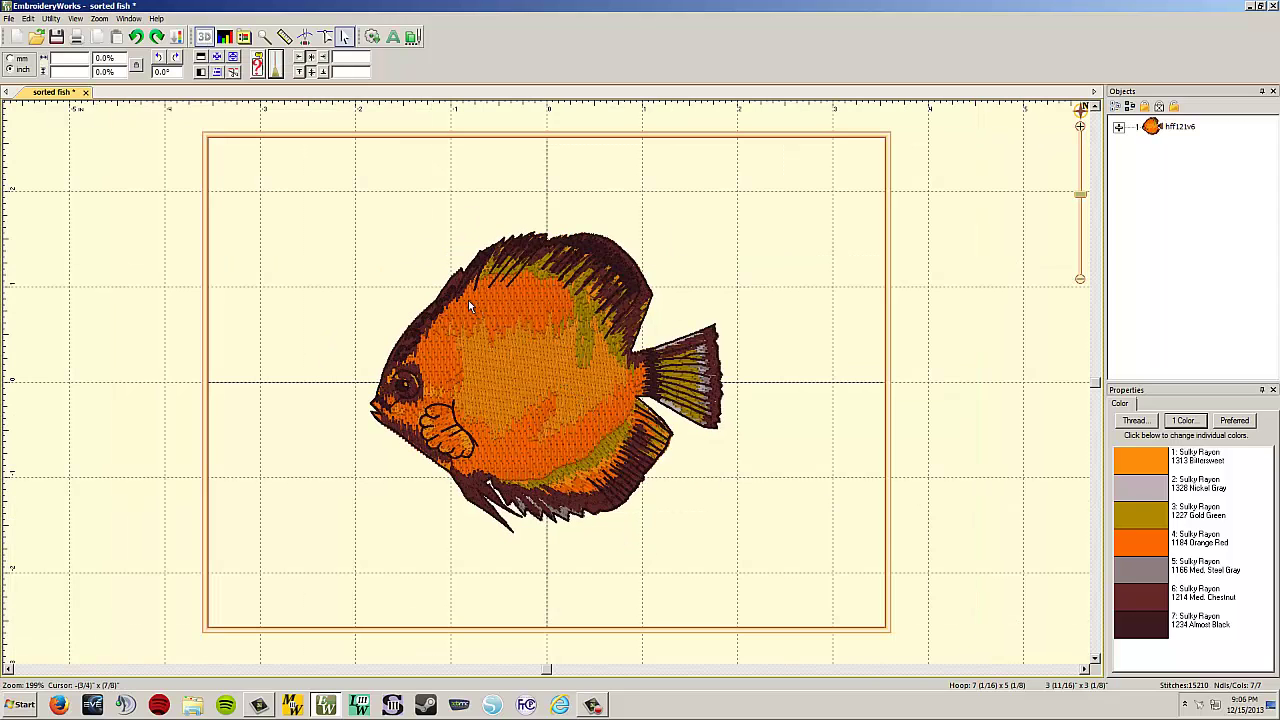
{"action": "left_click", "coordinate": [204, 38]}
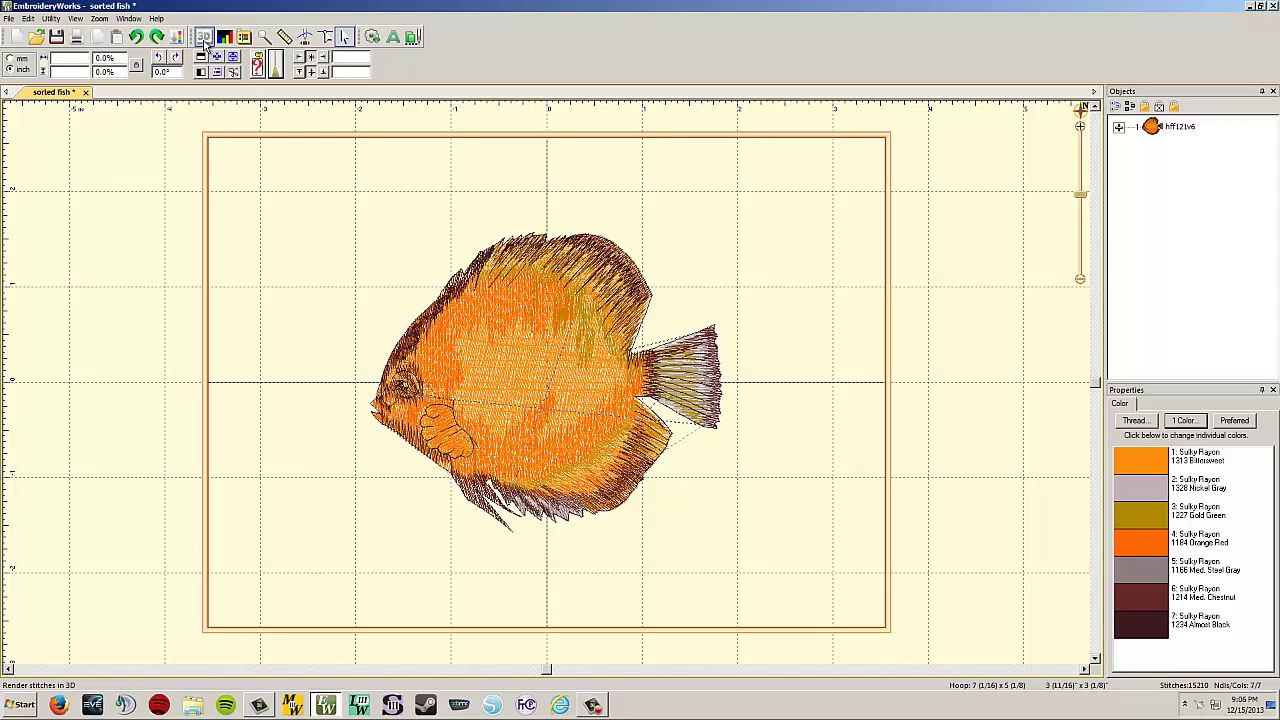
{"action": "left_click", "coordinate": [205, 40]}
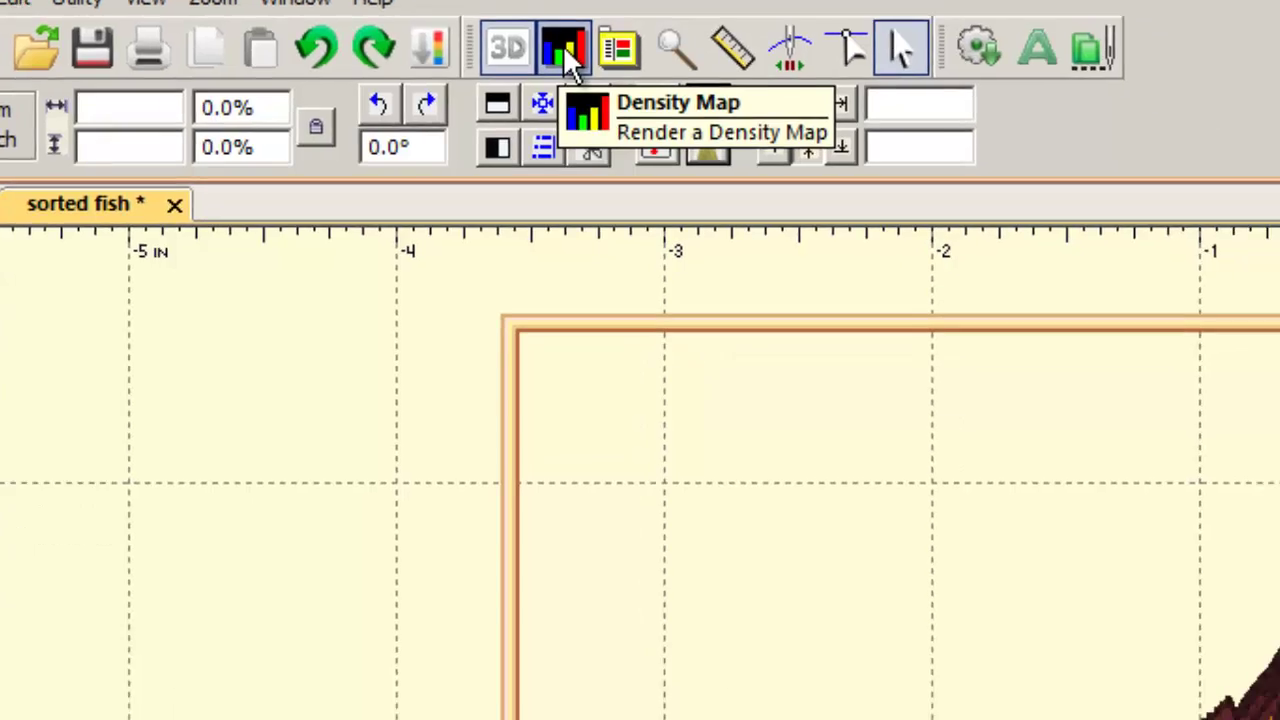
{"action": "left_click", "coordinate": [655, 105]}
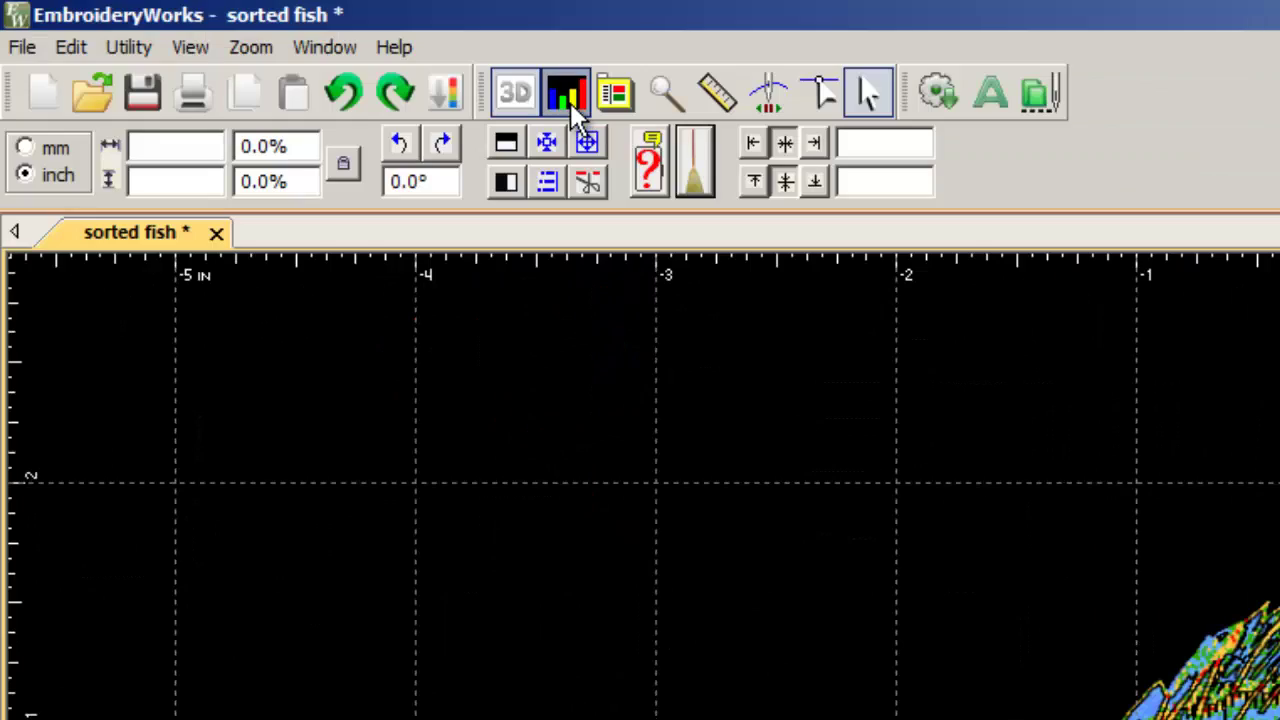
- Try cleaning up the fish's hidden overlapping stitches, inspect the stitching up close, and undo the cleanup
{"action": "left_click", "coordinate": [697, 185]}
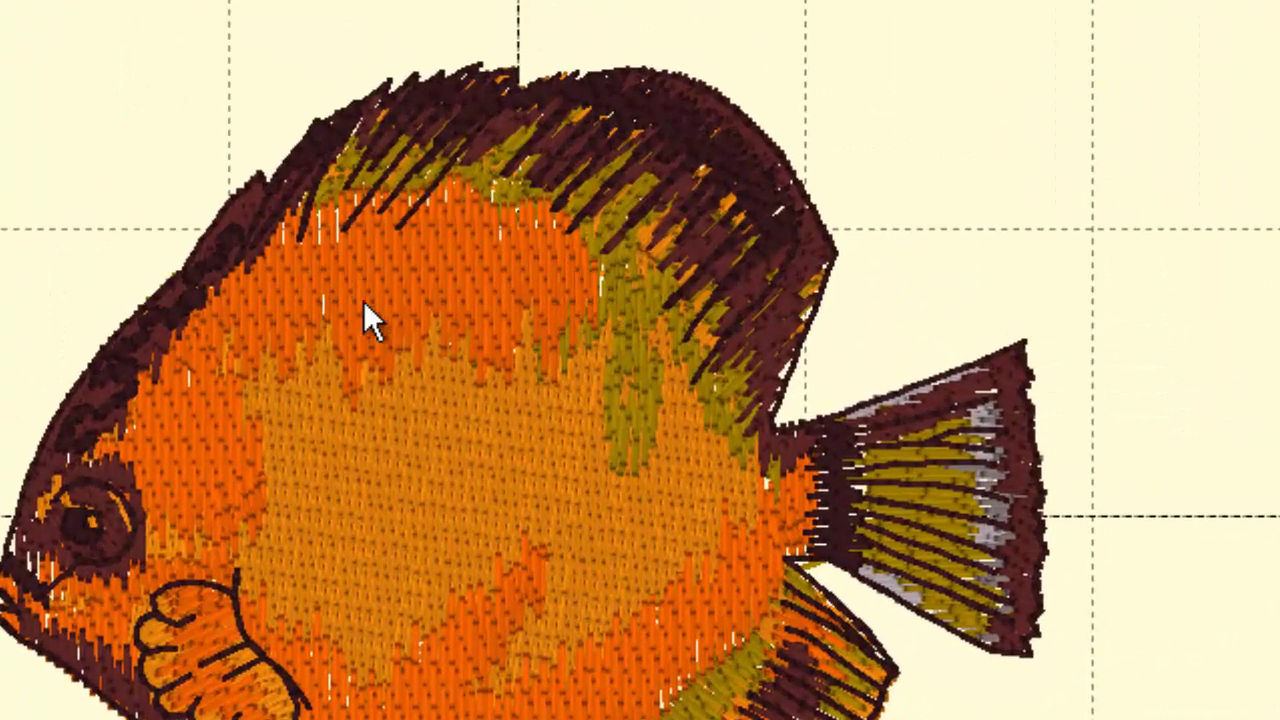
{"action": "scroll", "coordinate": [323, 251], "scroll_direction": "up", "scroll_amount": 3}
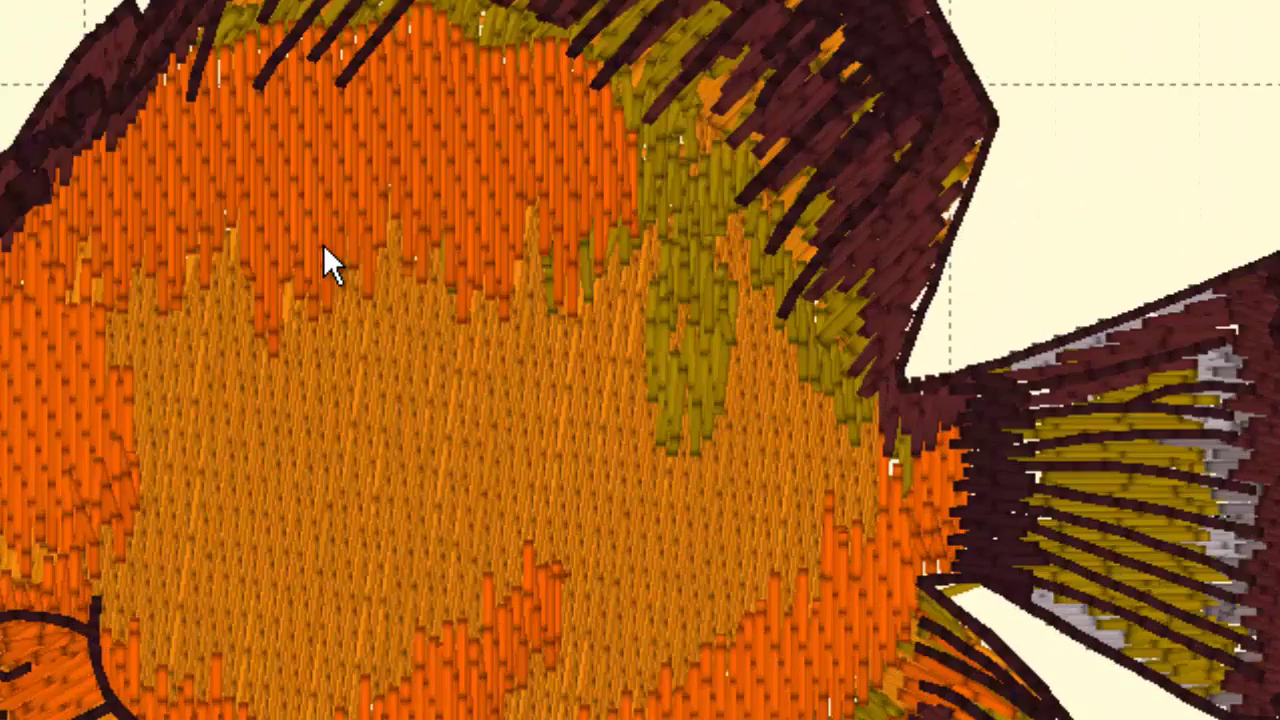
{"action": "scroll", "coordinate": [351, 265], "scroll_direction": "down", "scroll_amount": 4}
{"action": "scroll", "coordinate": [413, 322], "scroll_direction": "down", "scroll_amount": 3}
{"action": "scroll", "coordinate": [537, 443], "scroll_direction": "up", "scroll_amount": 3}
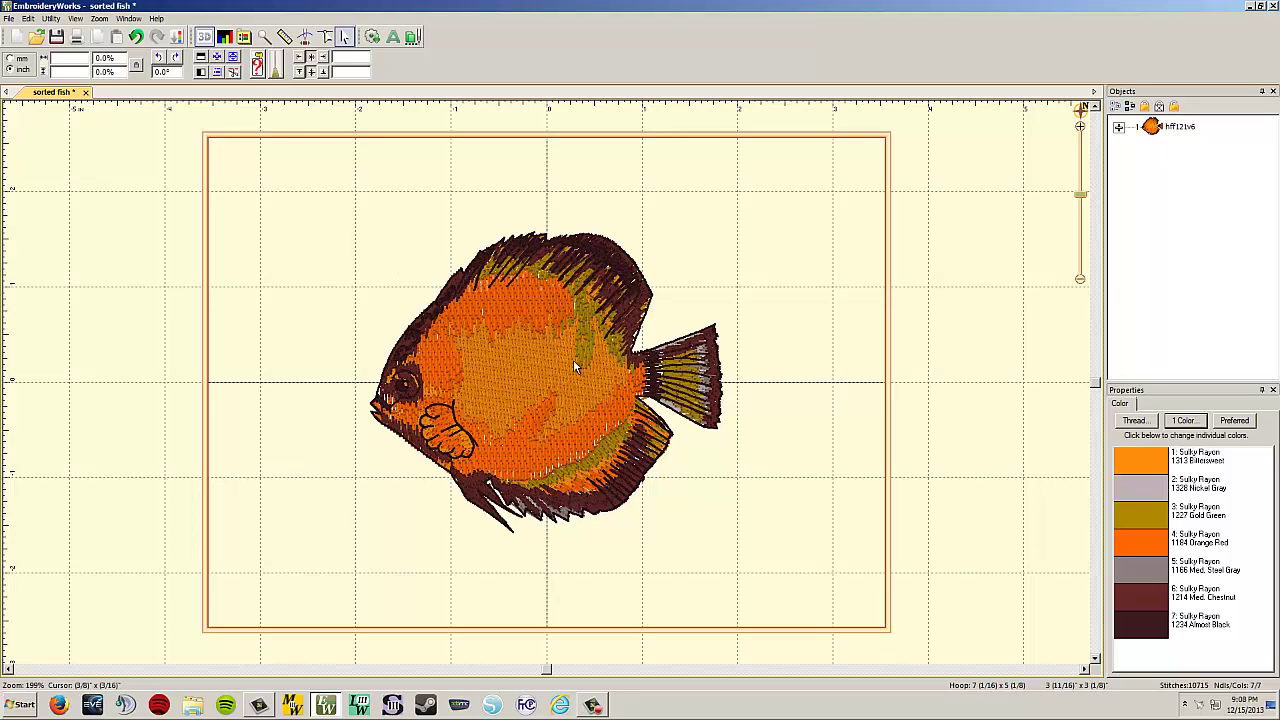
{"action": "left_click", "coordinate": [136, 37]}
{"action": "key", "text": "ctrl+z"}
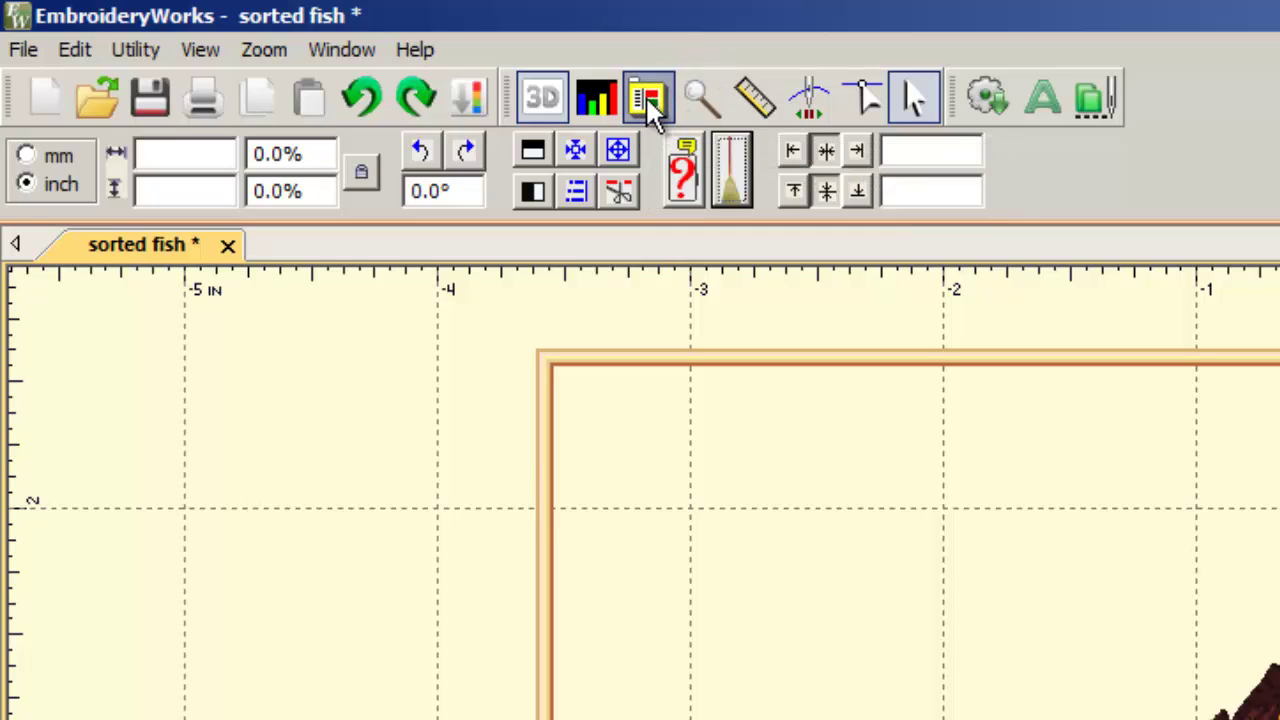
- In the program preferences, keep the grid as lines and set its inch spacing to .25 horizontally and vertically
{"action": "left_click", "coordinate": [647, 97]}
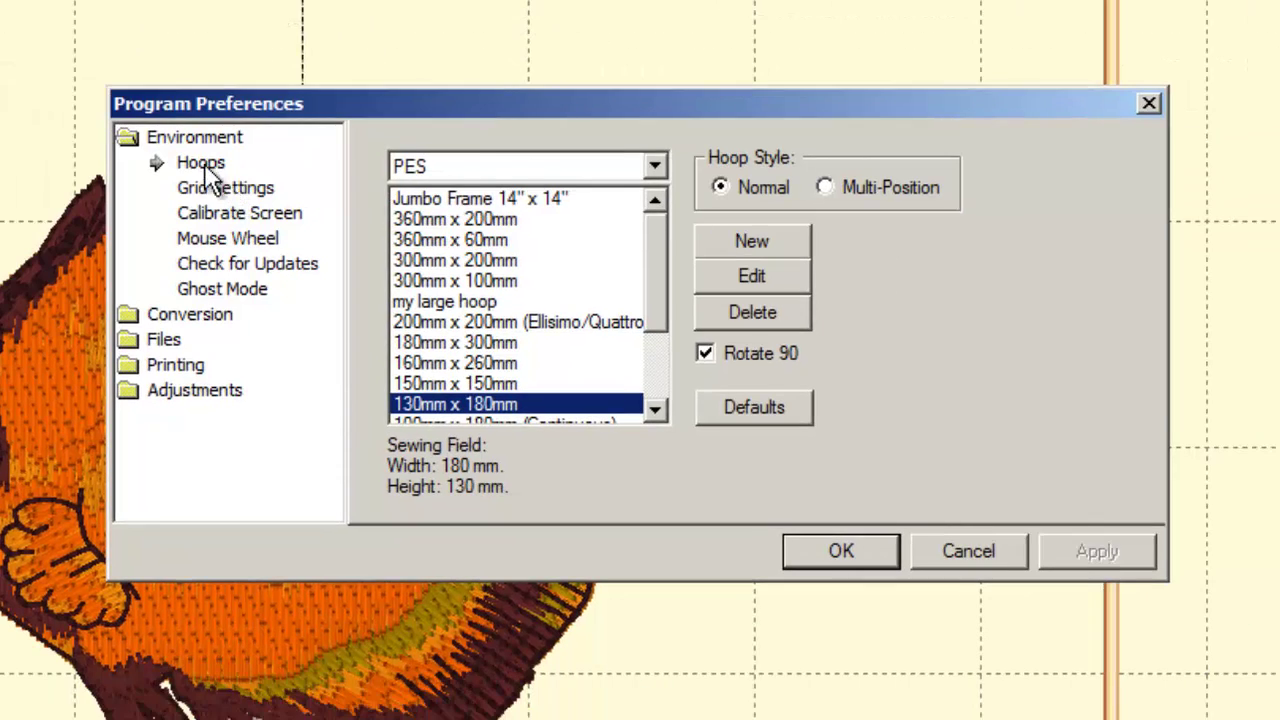
{"action": "left_click", "coordinate": [225, 188]}
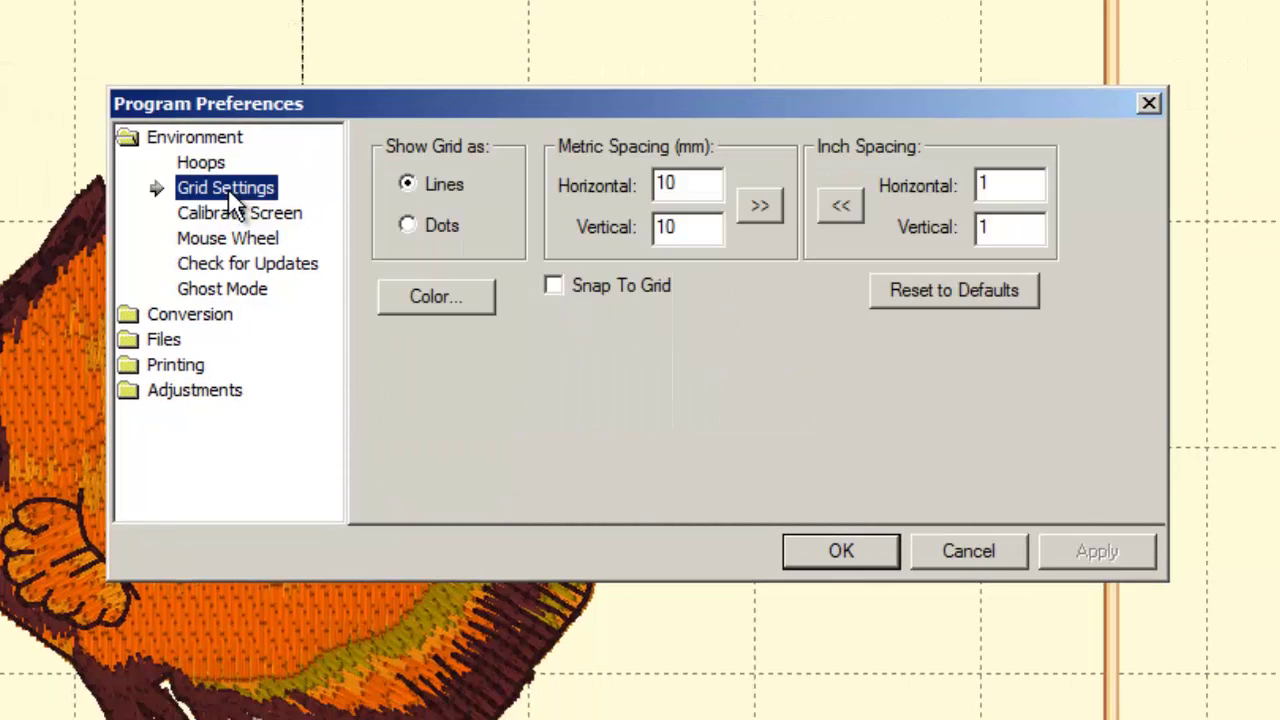
{"action": "left_click", "coordinate": [408, 226]}
{"action": "left_click", "coordinate": [409, 185]}
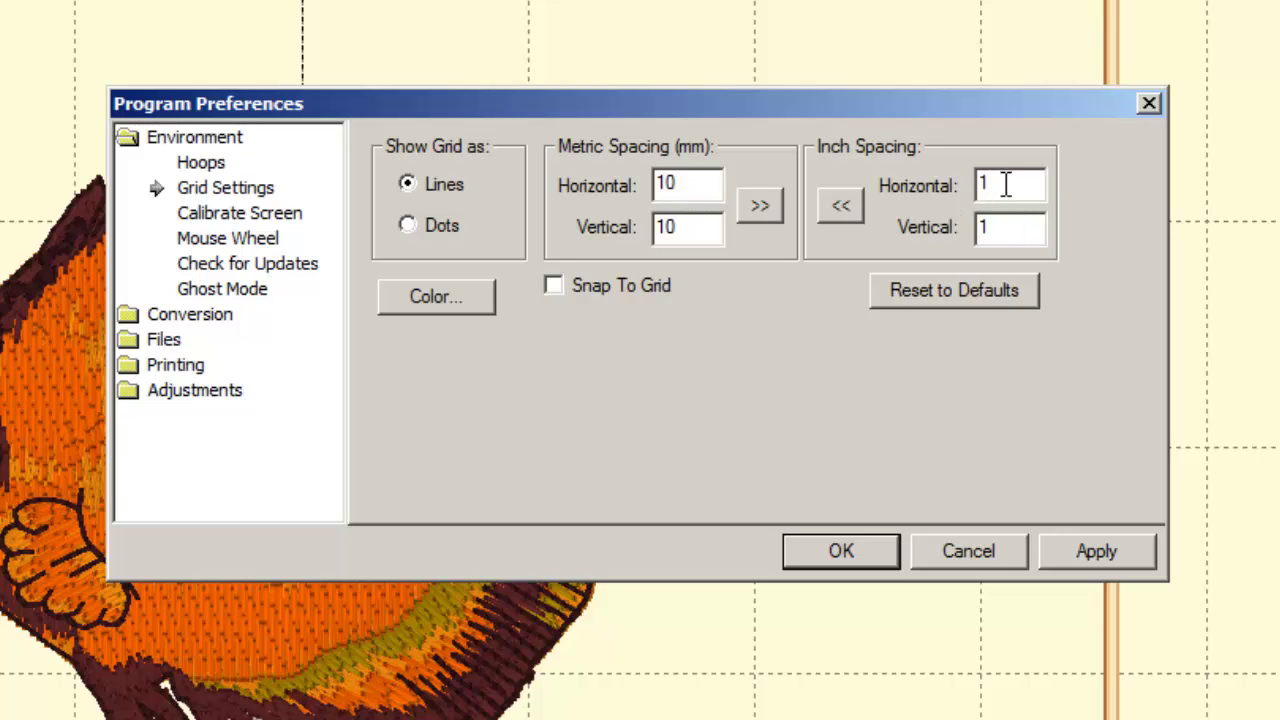
{"action": "left_click_drag", "start_coordinate": [996, 187], "coordinate": [936, 202]}
{"action": "key", "text": "BackSpace"}
{"action": "type", "text": ".25"}
{"action": "left_click_drag", "start_coordinate": [1006, 223], "coordinate": [892, 220]}
{"action": "key", "text": "BackSpace"}
{"action": "type", "text": ".25"}
{"action": "left_click", "coordinate": [1092, 560]}
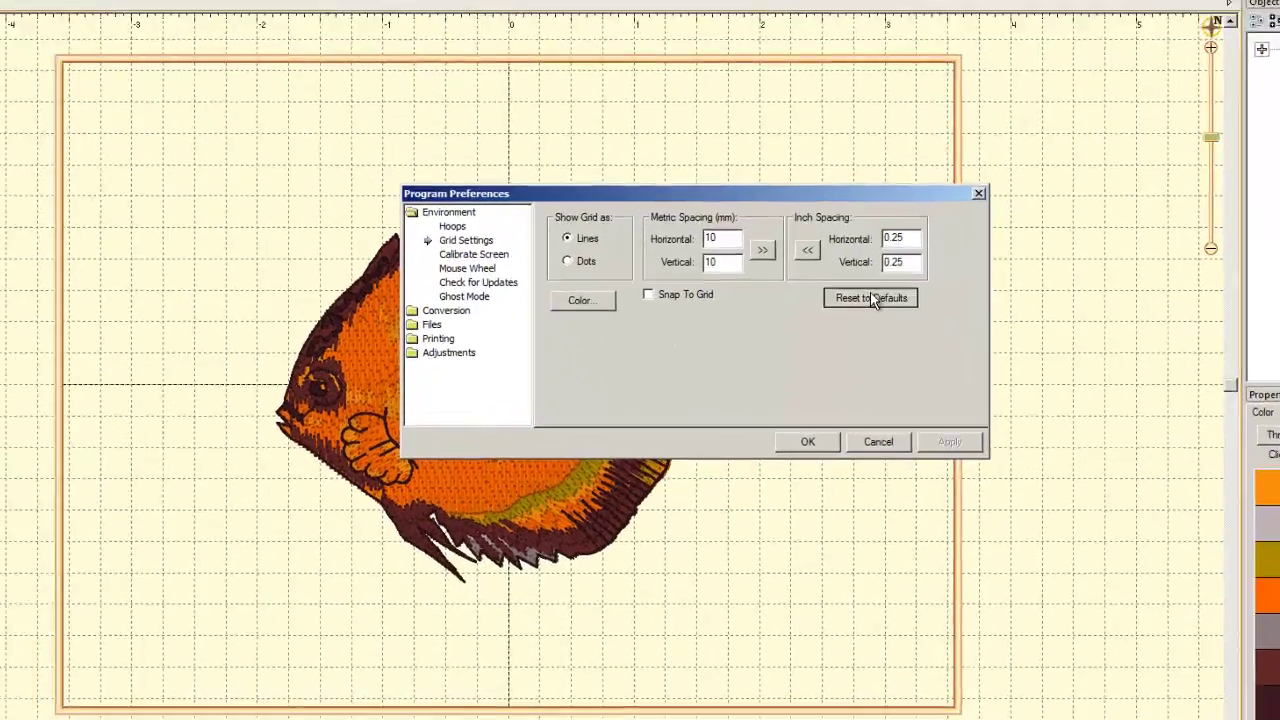
- Reset the grid settings to their defaults and turn on Snap To Grid
{"action": "left_click", "coordinate": [870, 298]}
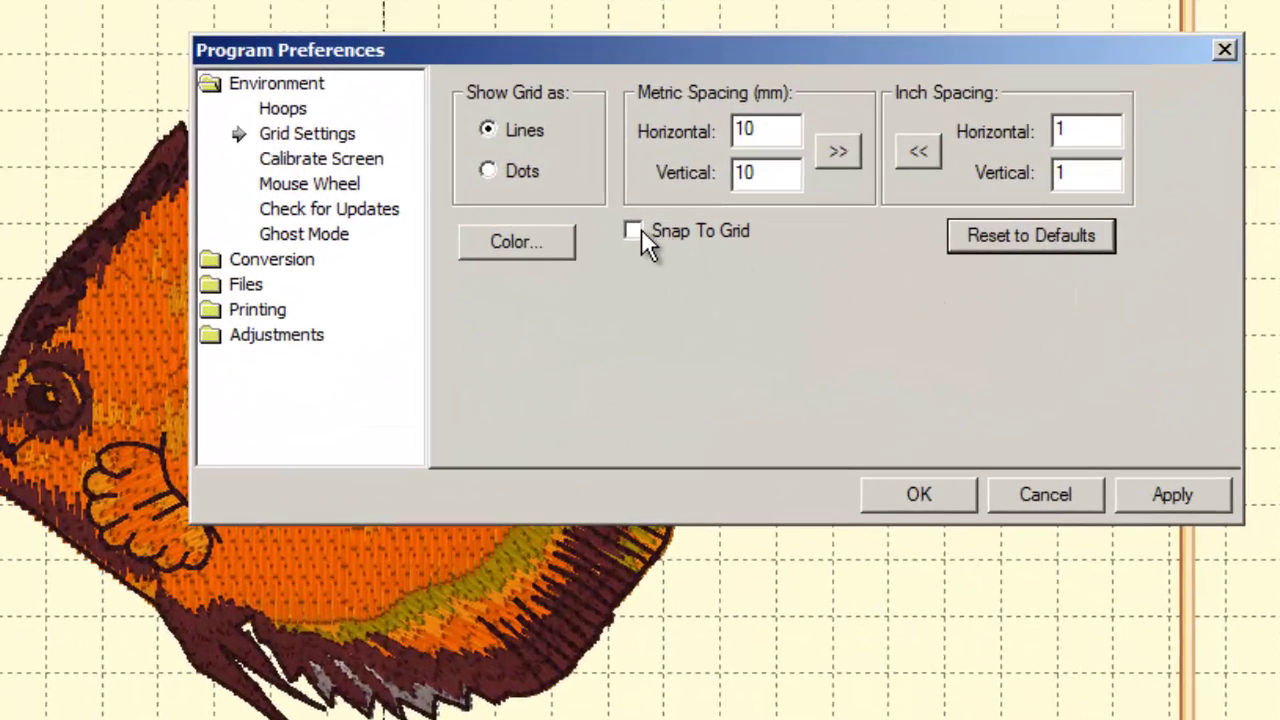
{"action": "left_click", "coordinate": [634, 232]}
{"action": "left_click", "coordinate": [930, 497]}
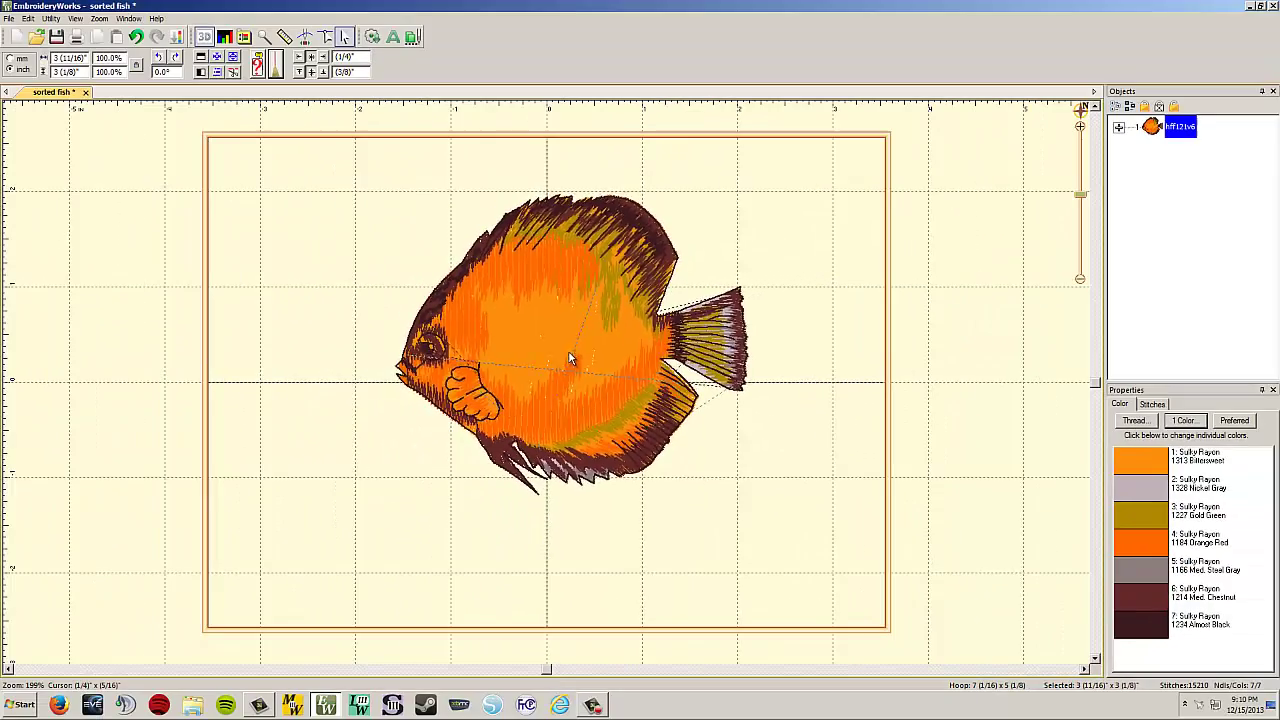
- Move the whole fish design so its center sits about 5/8 inch below the hoop's center line
{"action": "left_click_drag", "start_coordinate": [511, 341], "coordinate": [446, 454]}
{"action": "left_click_drag", "start_coordinate": [530, 428], "coordinate": [559, 417]}
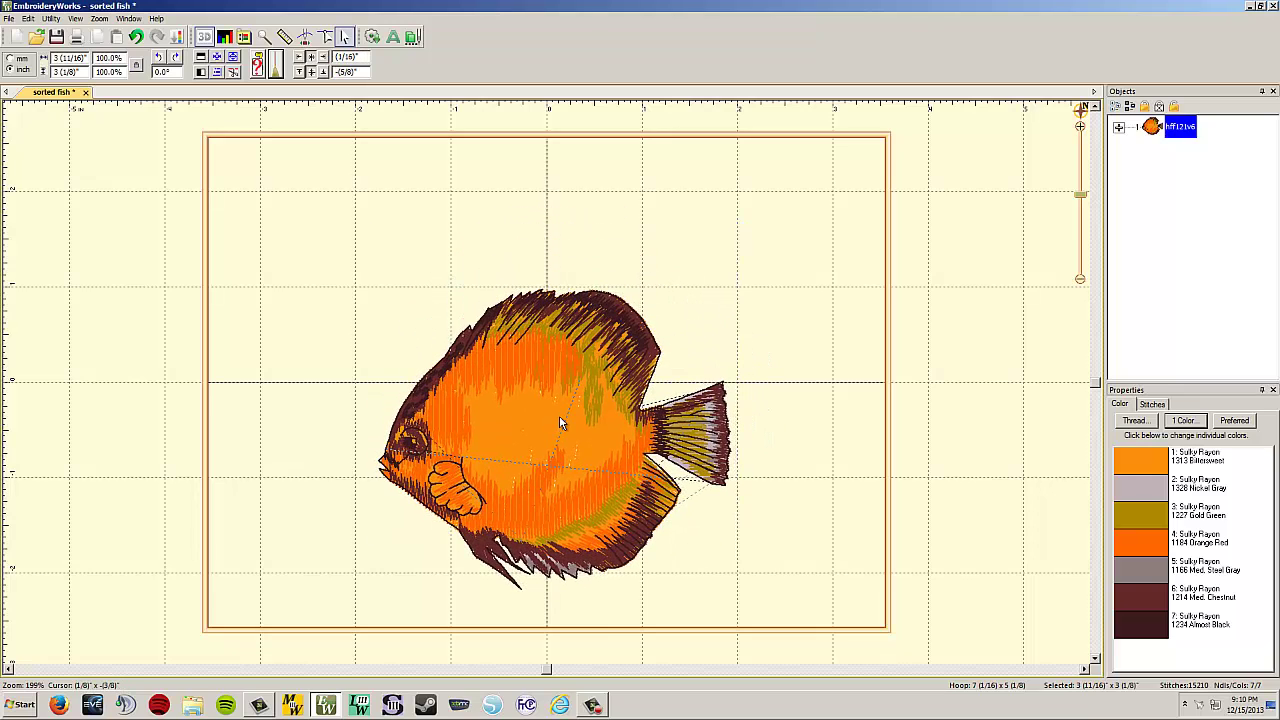
- Add ABC lettering, move it off the fish to the empty area above its head, and delete it
{"action": "left_click", "coordinate": [393, 37]}
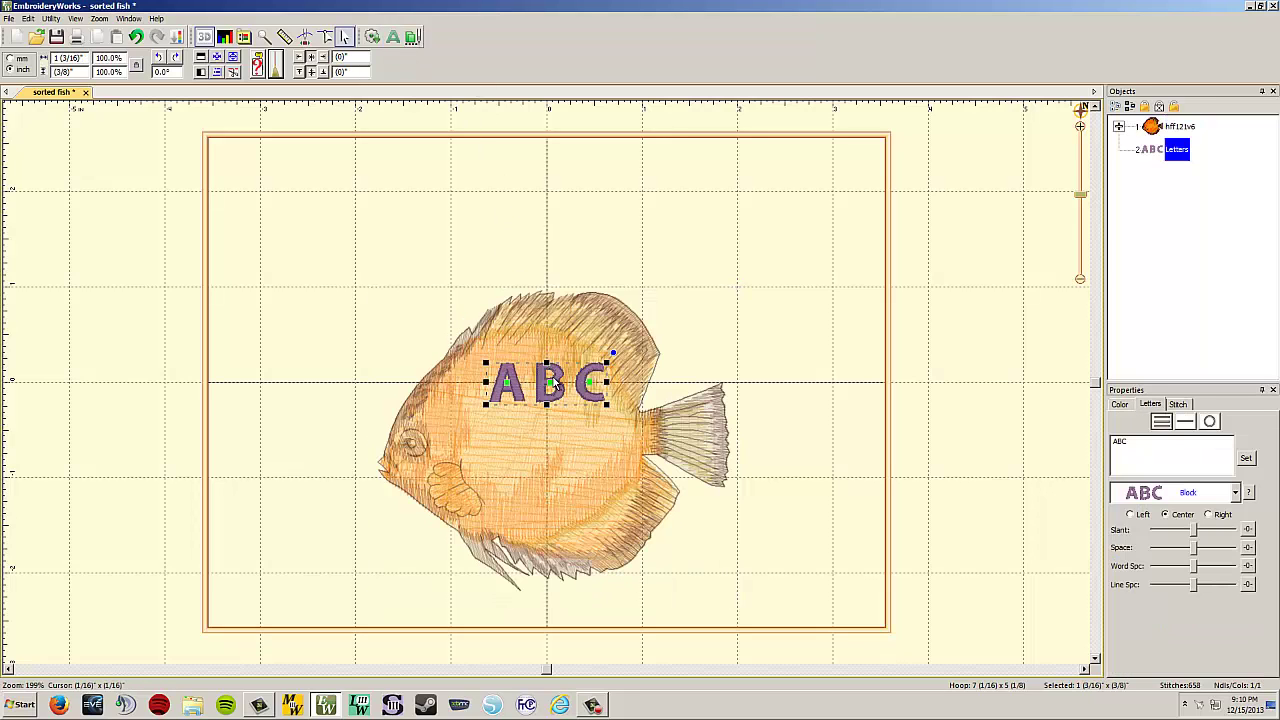
{"action": "left_click_drag", "start_coordinate": [548, 382], "coordinate": [365, 262]}
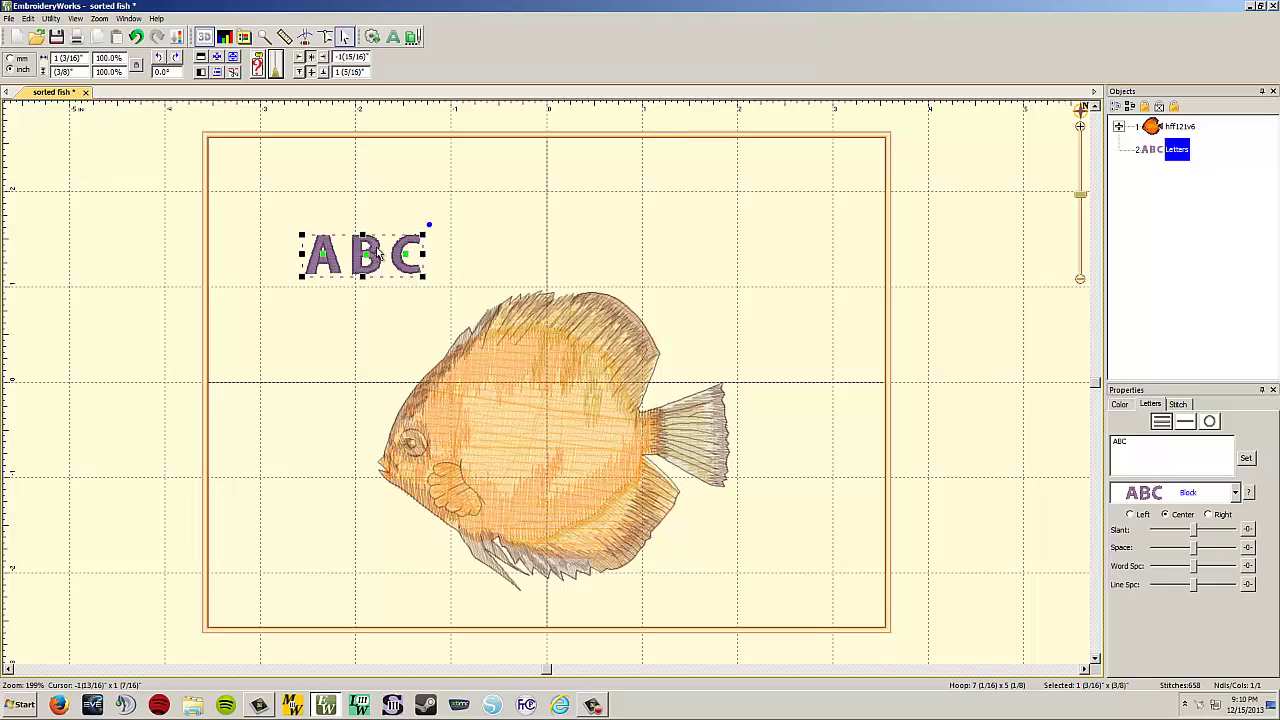
{"action": "key", "text": "Delete"}
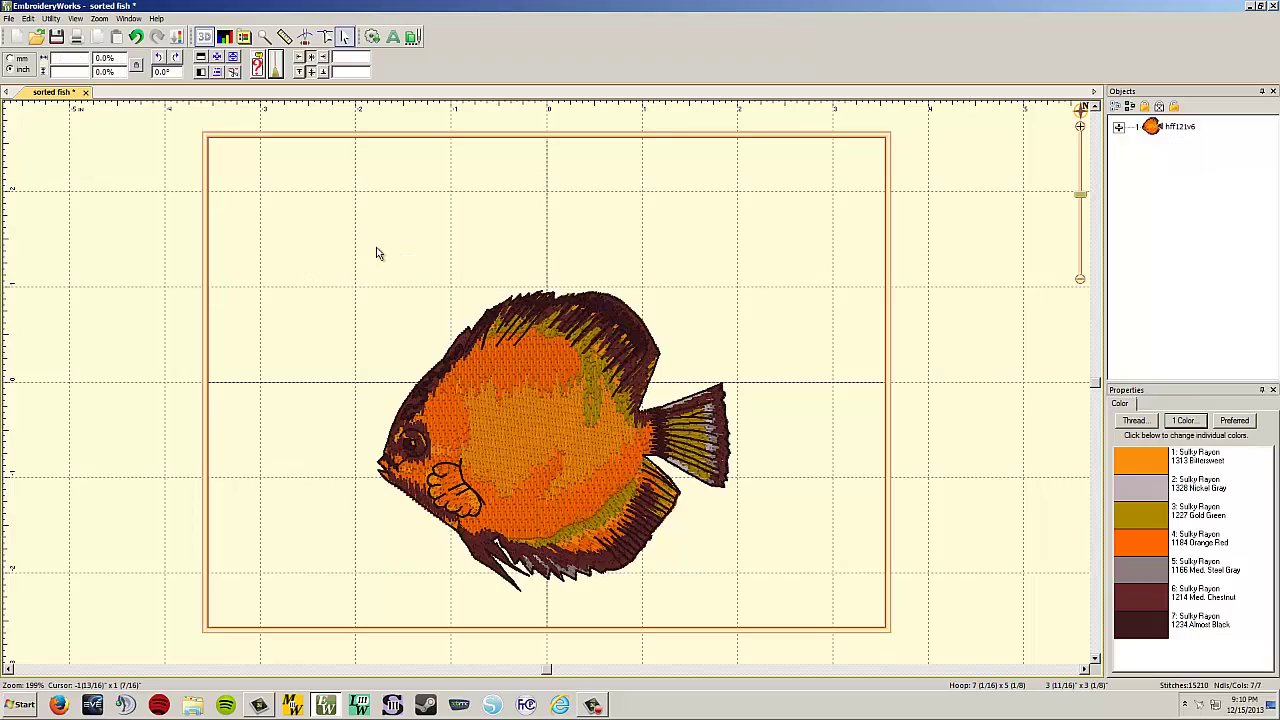
- Turn off Snap To Grid in the grid preferences and apply the change
{"action": "left_click", "coordinate": [50, 18]}
{"action": "left_click", "coordinate": [90, 150]}
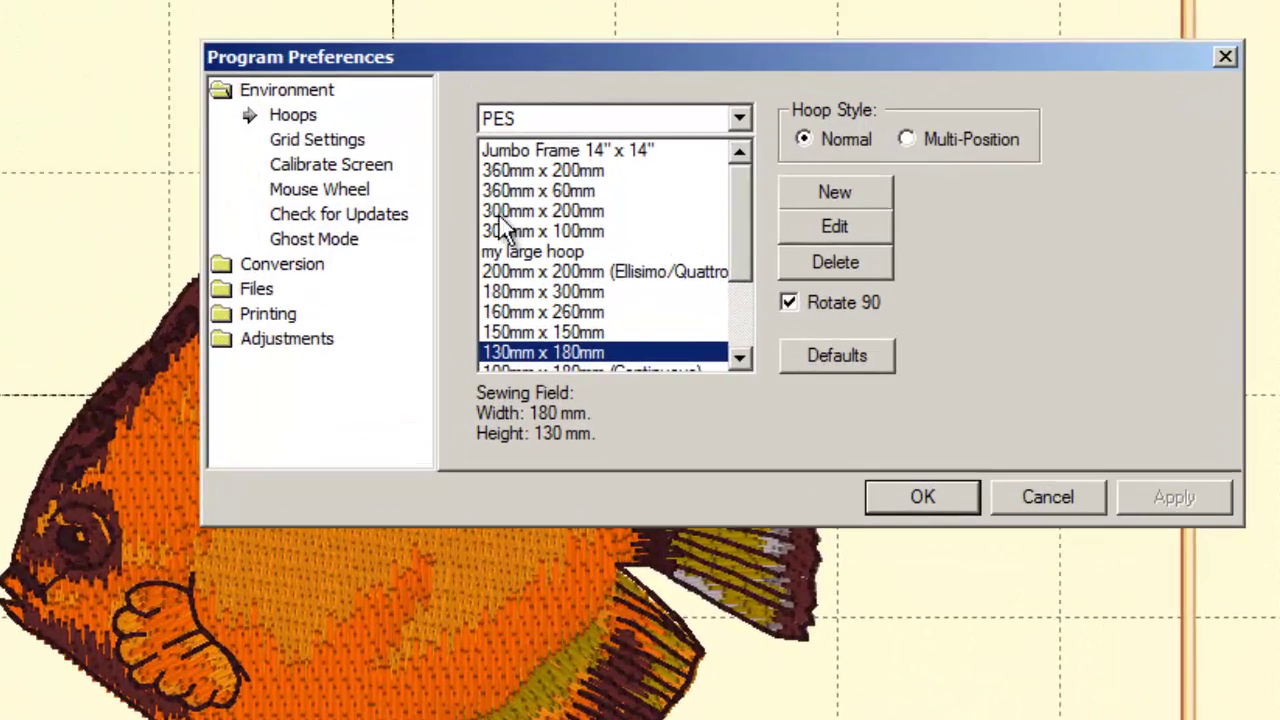
{"action": "left_click", "coordinate": [315, 140]}
{"action": "left_click", "coordinate": [639, 236]}
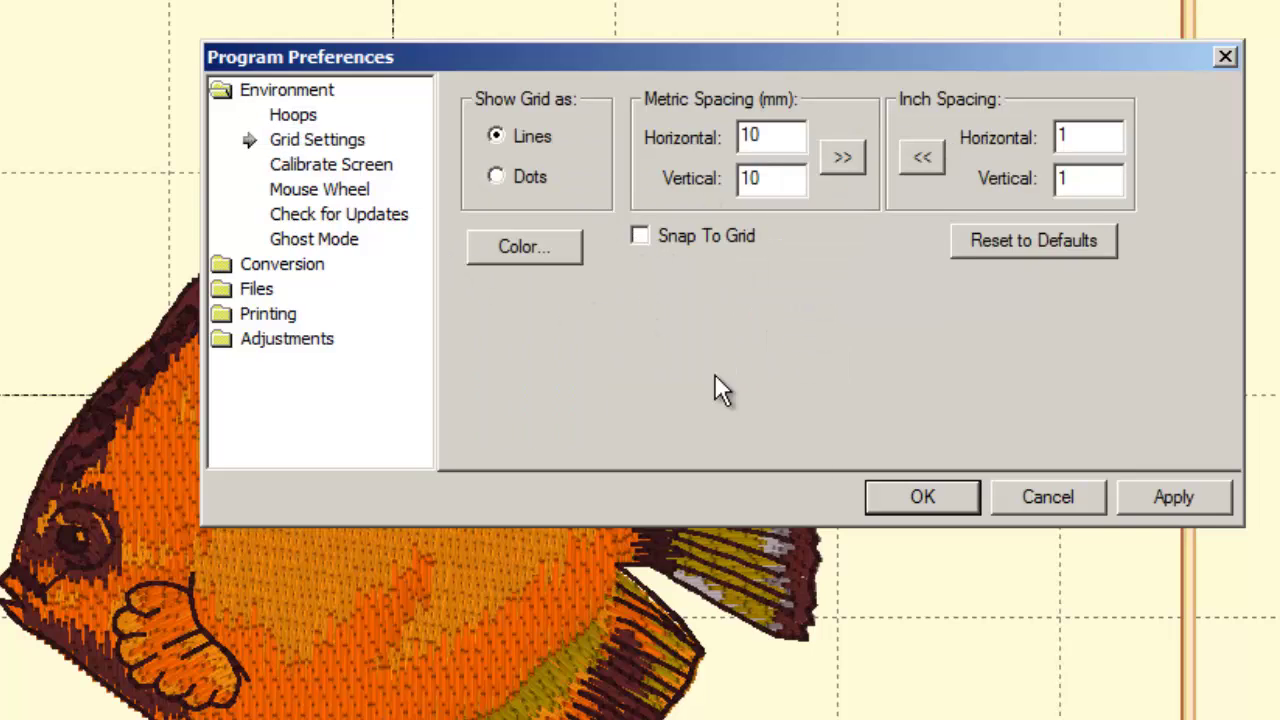
{"action": "left_click", "coordinate": [1145, 512]}
- Try calibrating the screen in inches by slightly lengthening the reference line, and discard the calibration
{"action": "left_click", "coordinate": [332, 166]}
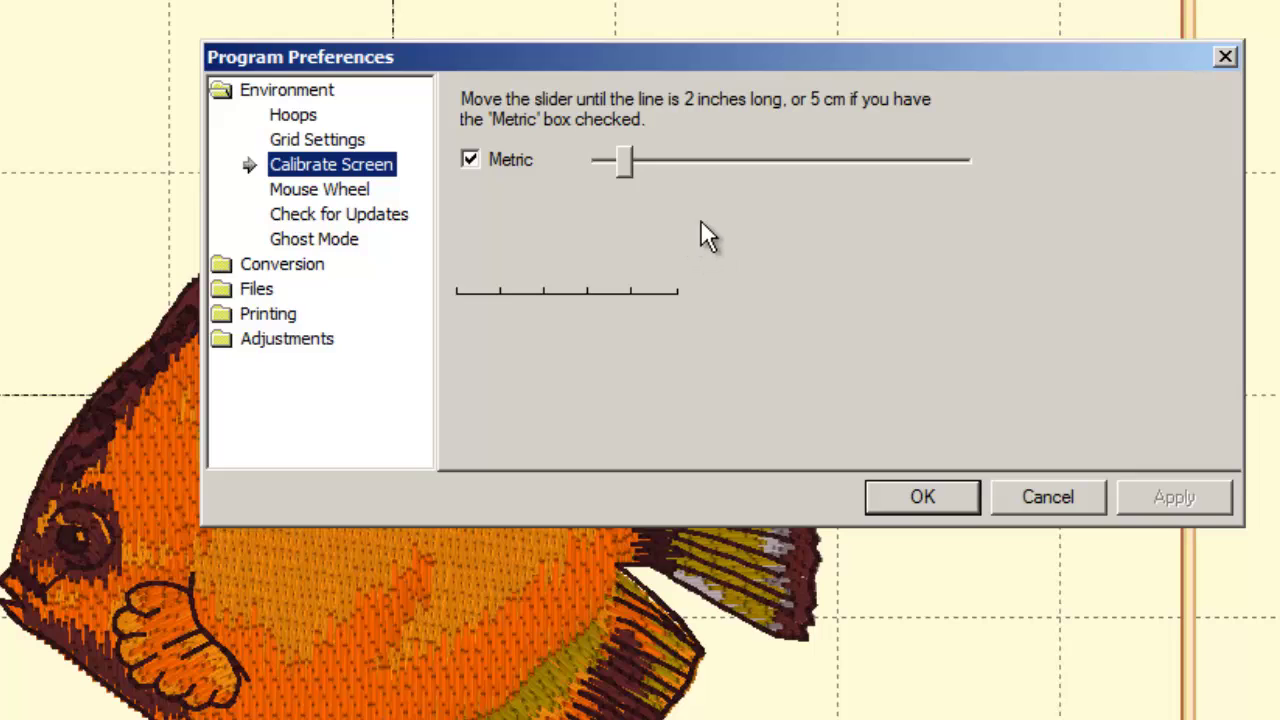
{"action": "left_click", "coordinate": [472, 161]}
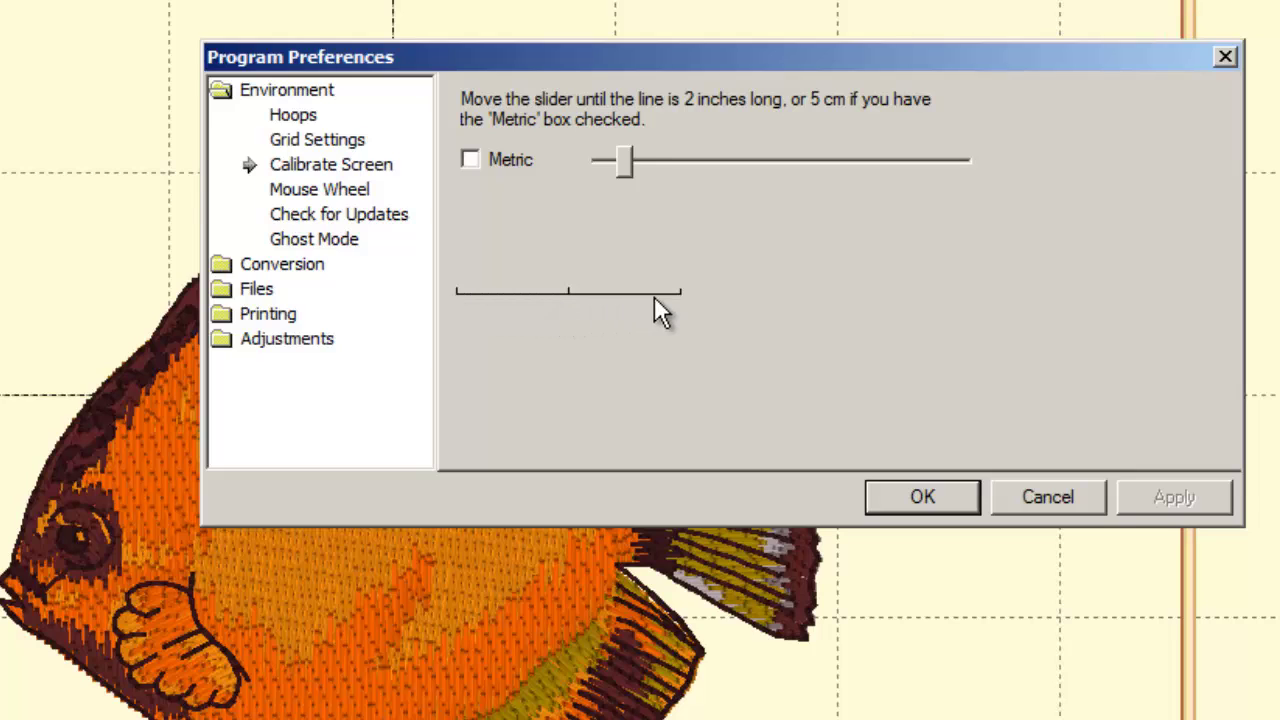
{"action": "mouse_move", "coordinate": [624, 166]}
{"action": "left_mouse_down"}
{"action": "mouse_move", "coordinate": [662, 165]}
{"action": "mouse_move", "coordinate": [615, 167]}
{"action": "mouse_move", "coordinate": [627, 166]}
{"action": "left_mouse_up"}
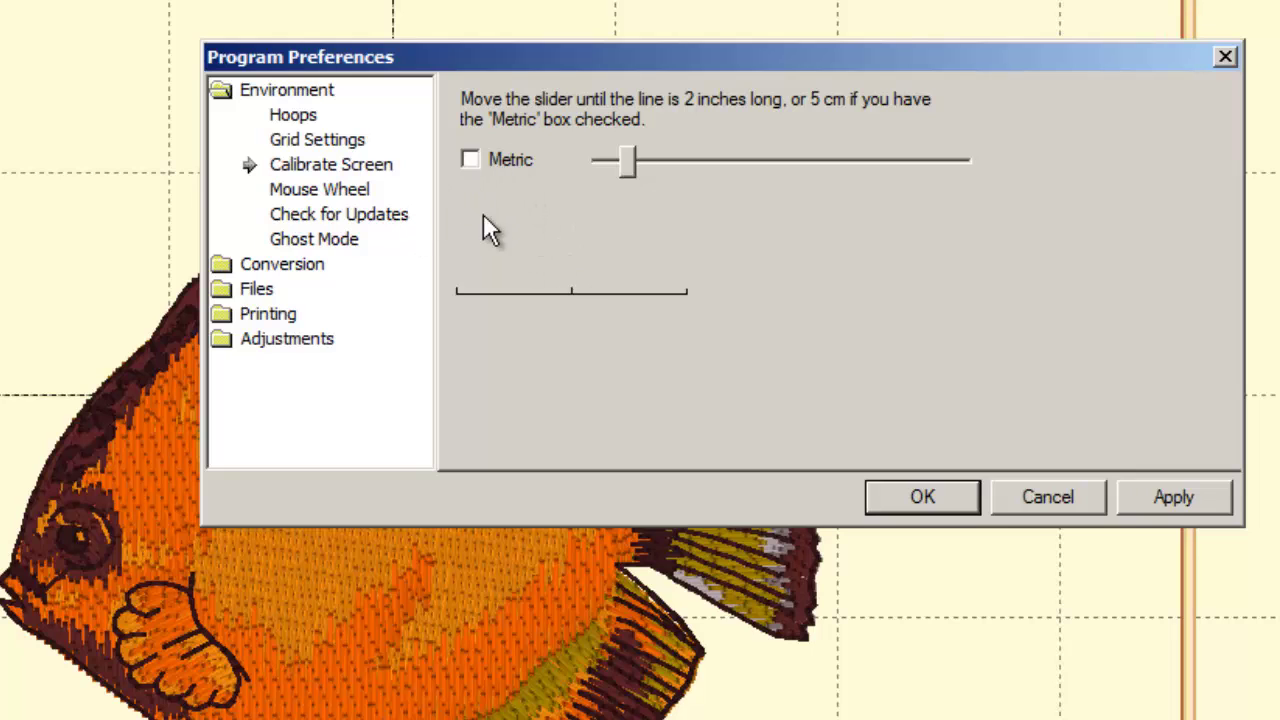
{"action": "left_click", "coordinate": [1050, 492]}
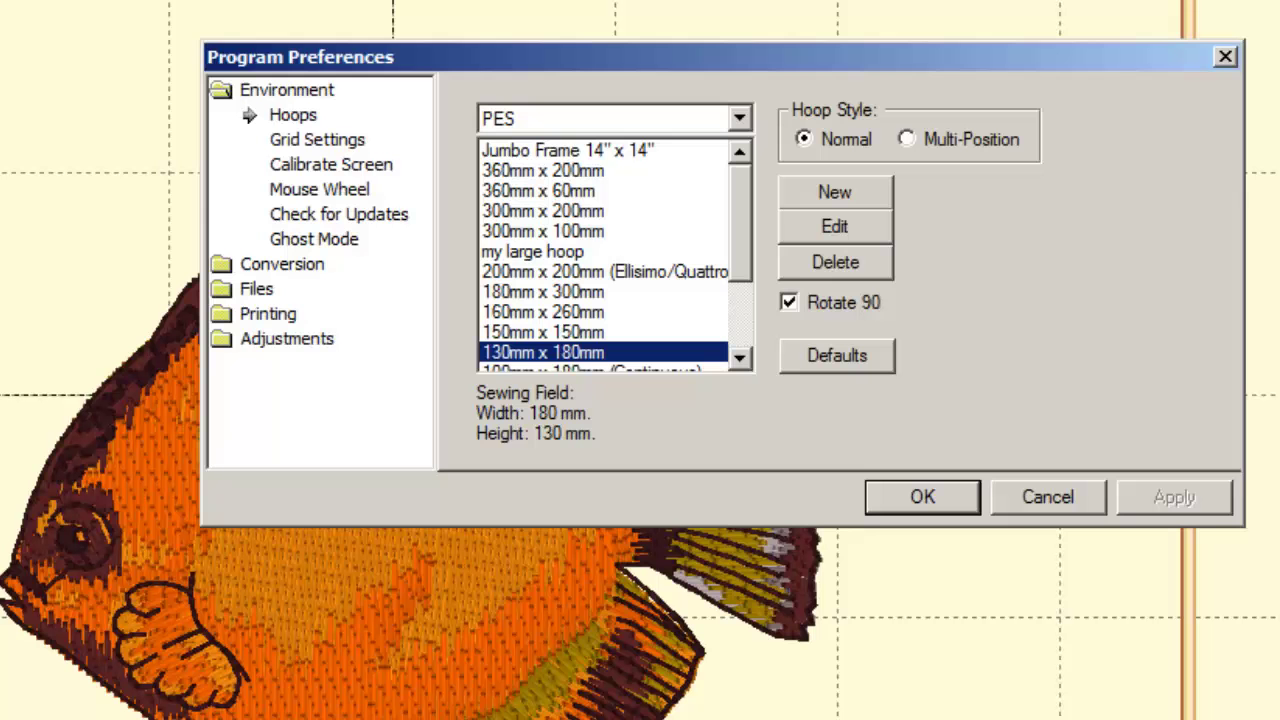
- Review the mouse wheel, update check and ghost mode preferences, and view ghosting around the fish's Sulky Rayon 1313 Bittersweet segment
{"action": "left_click", "coordinate": [335, 188]}
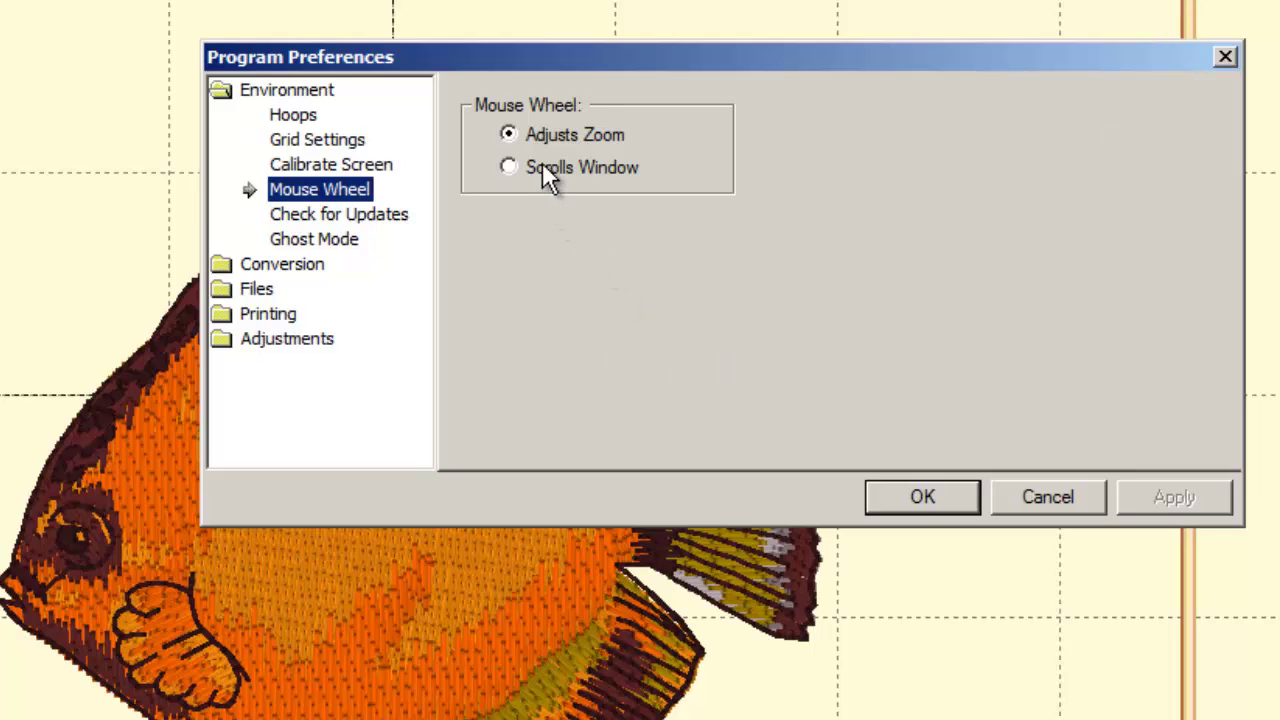
{"action": "left_click", "coordinate": [372, 218]}
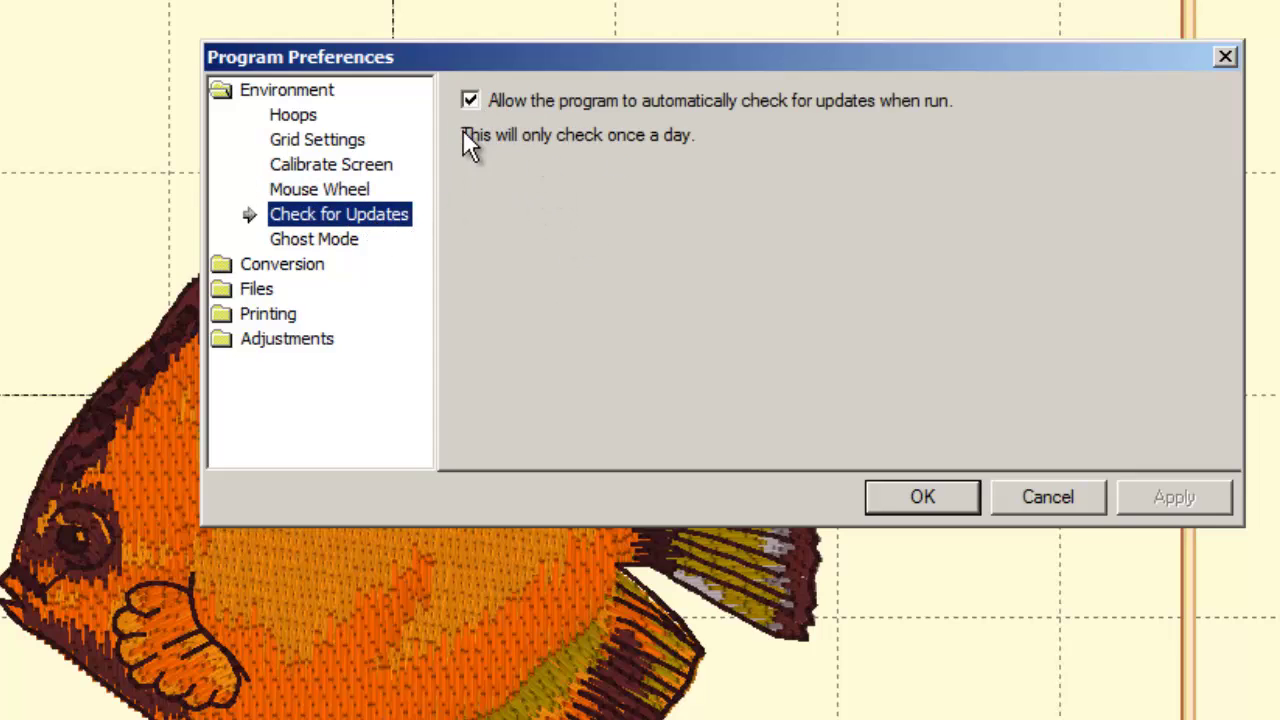
{"action": "left_click", "coordinate": [345, 245]}
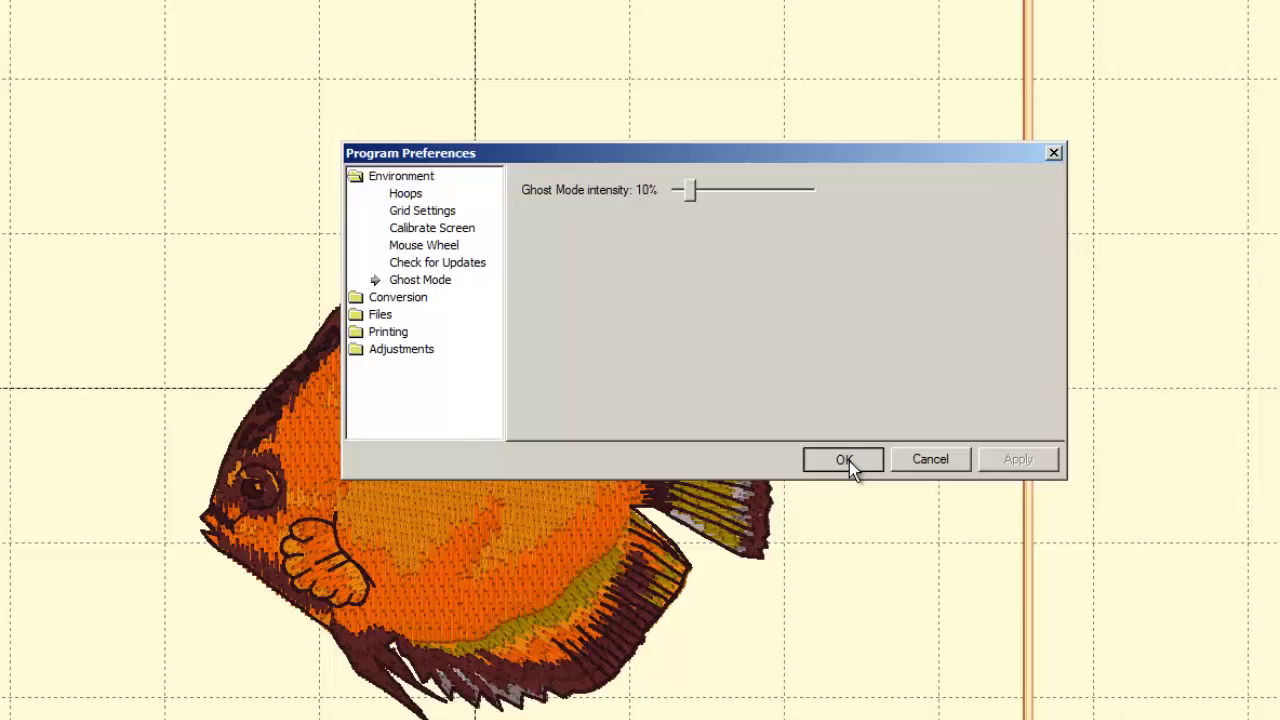
{"action": "left_click", "coordinate": [922, 497]}
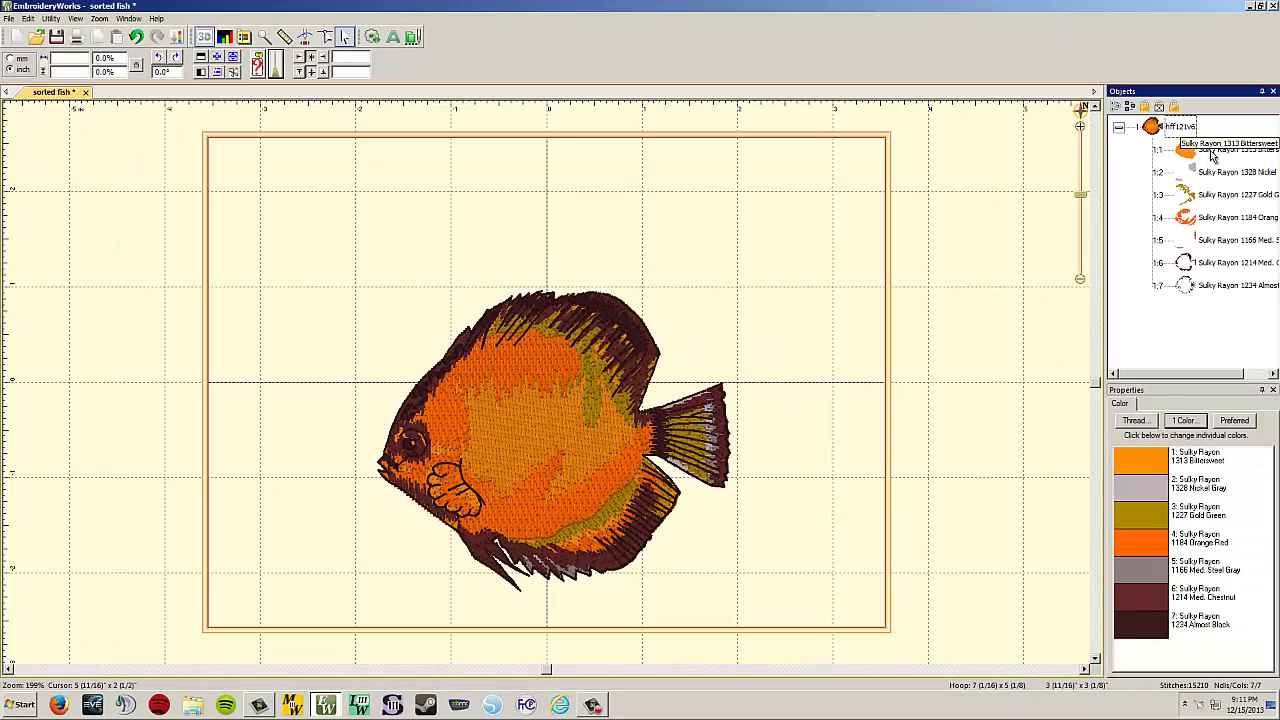
{"action": "left_click", "coordinate": [688, 410]}
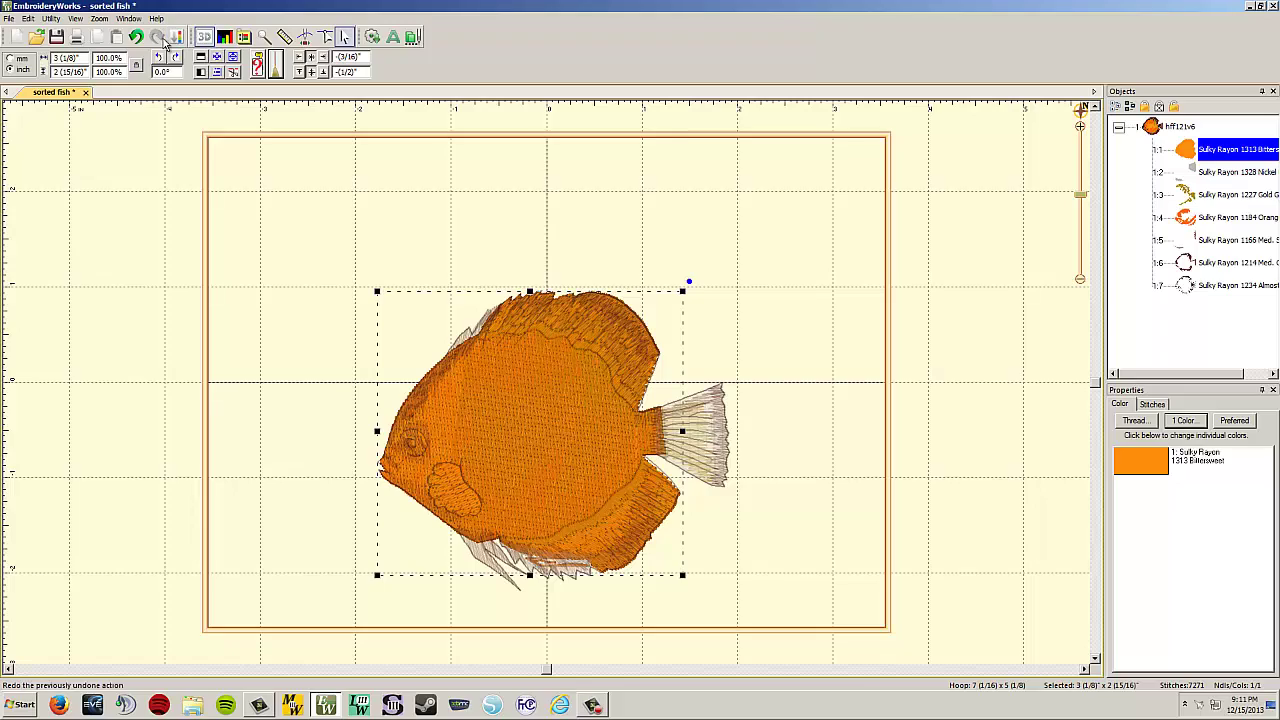
- Review the Conversion and Stitch Format preferences, including the available stitch formats, without changing the PES selection
{"action": "left_click", "coordinate": [243, 37]}
{"action": "left_click", "coordinate": [497, 325]}
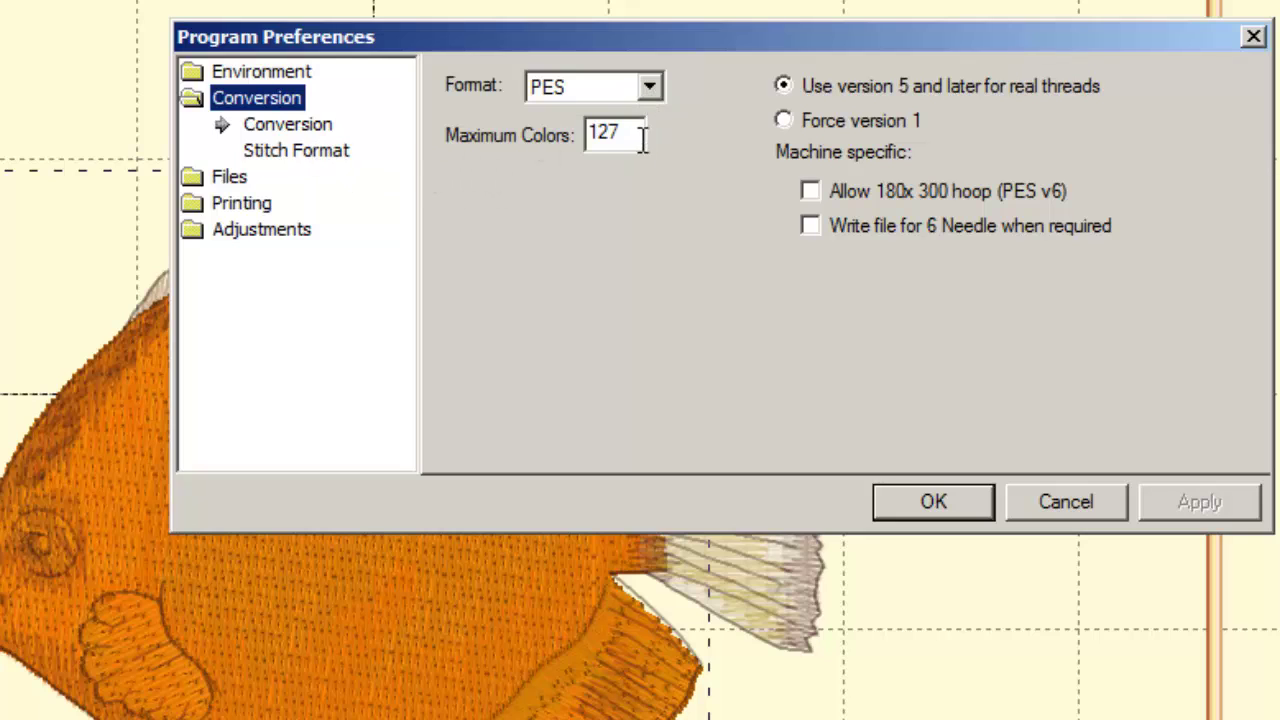
{"action": "left_click", "coordinate": [303, 152]}
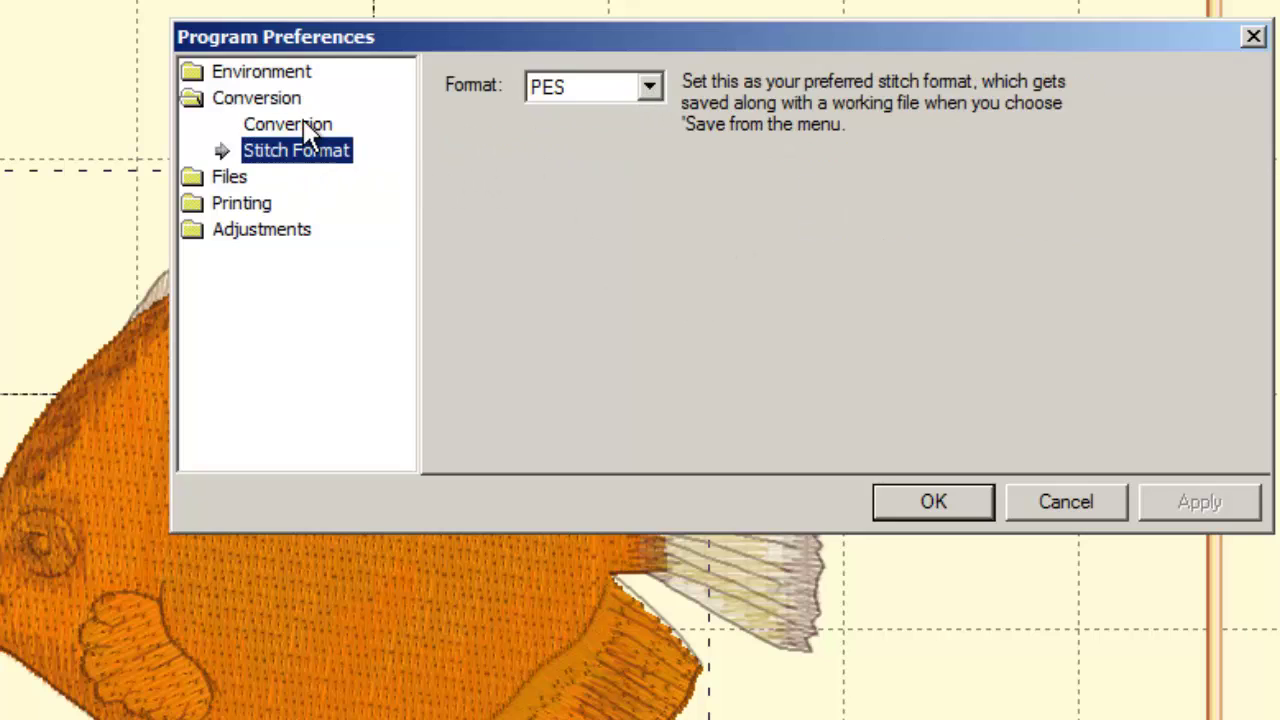
{"action": "left_click", "coordinate": [310, 126]}
{"action": "left_click", "coordinate": [305, 152]}
{"action": "left_click", "coordinate": [649, 87]}
{"action": "left_click_drag", "start_coordinate": [676, 238], "coordinate": [651, 194]}
{"action": "key", "text": "Escape"}
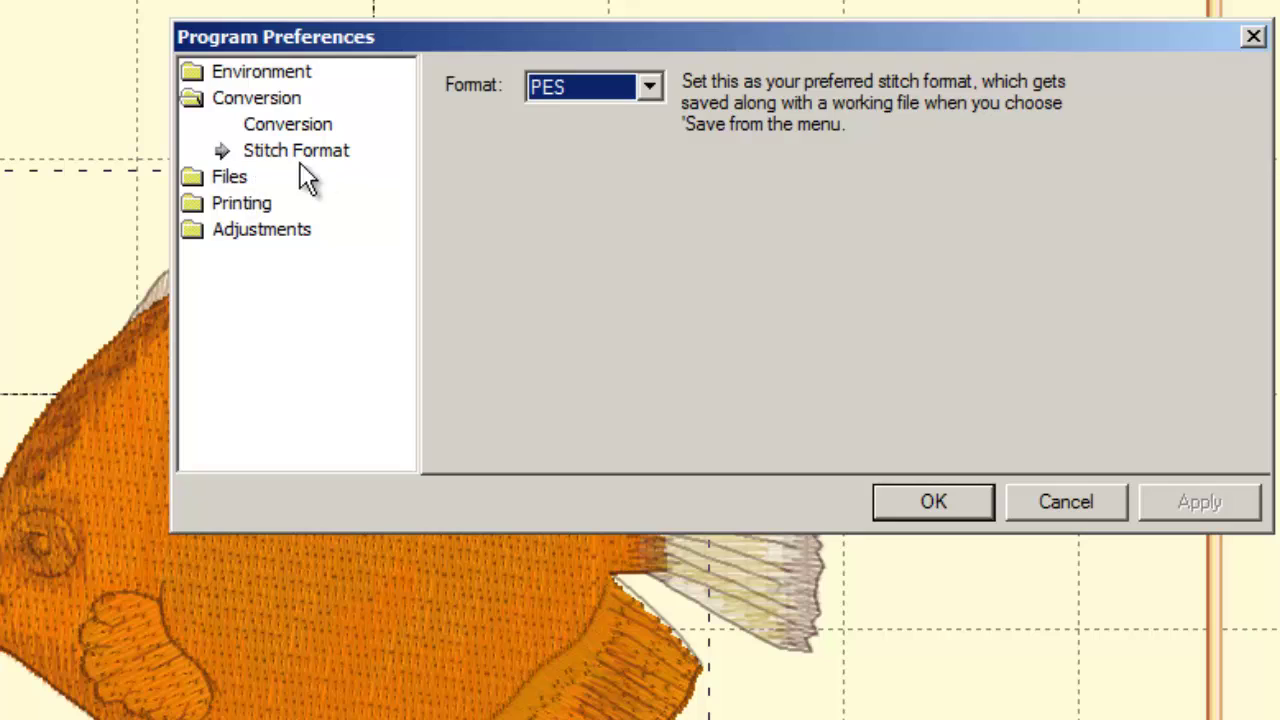
- Review the Remove Overlaps and Auto Recover file preferences and the Print Setup options
{"action": "left_click", "coordinate": [240, 177]}
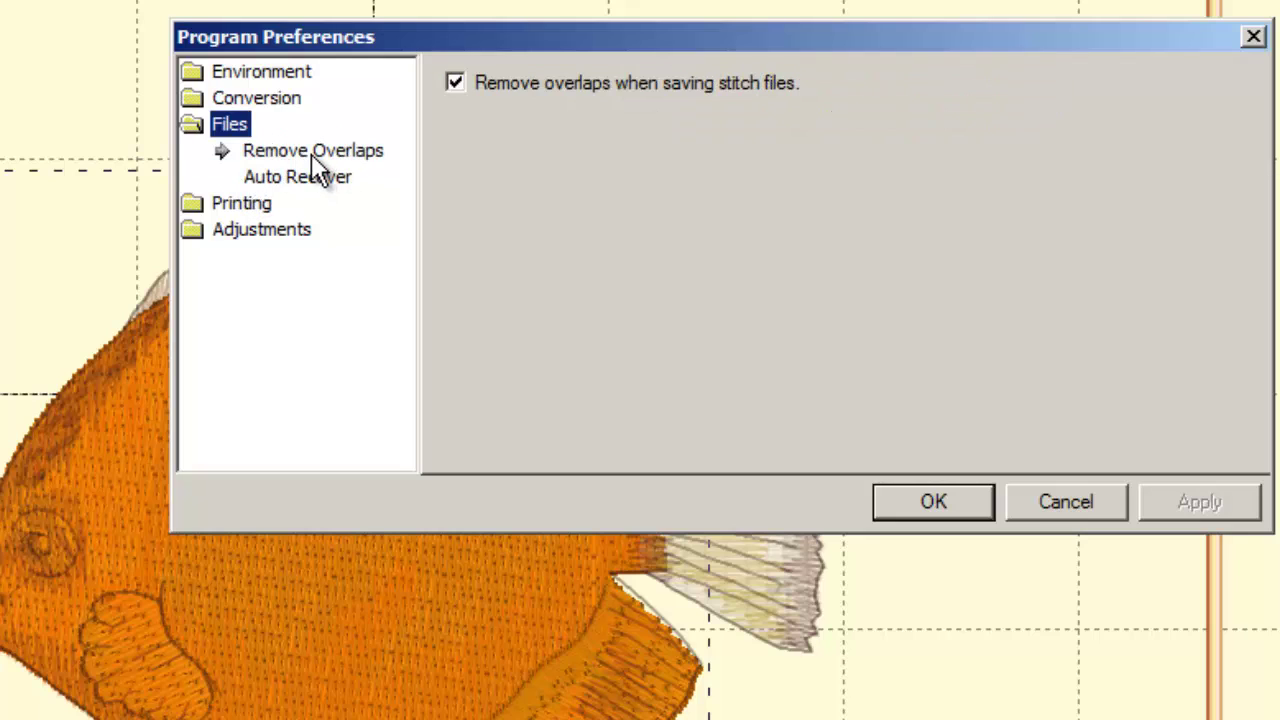
{"action": "left_click", "coordinate": [345, 152]}
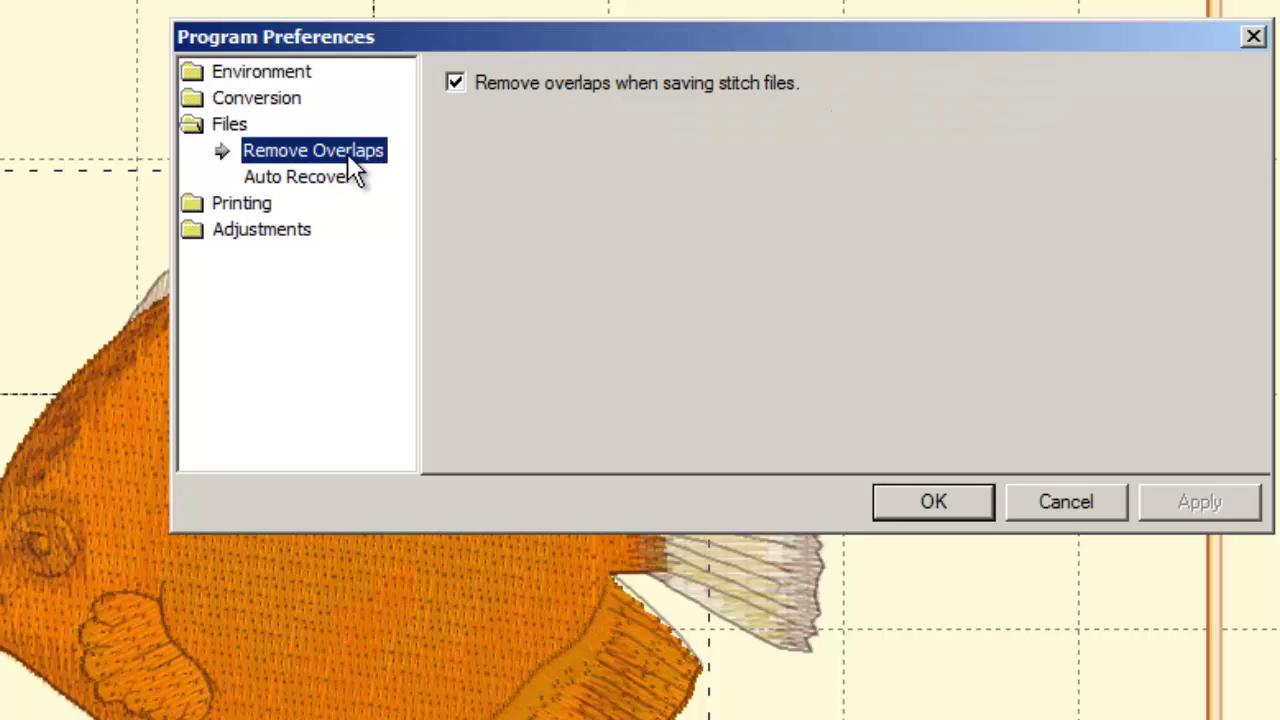
{"action": "left_click", "coordinate": [320, 180]}
{"action": "left_click", "coordinate": [333, 156]}
{"action": "left_click", "coordinate": [268, 208]}
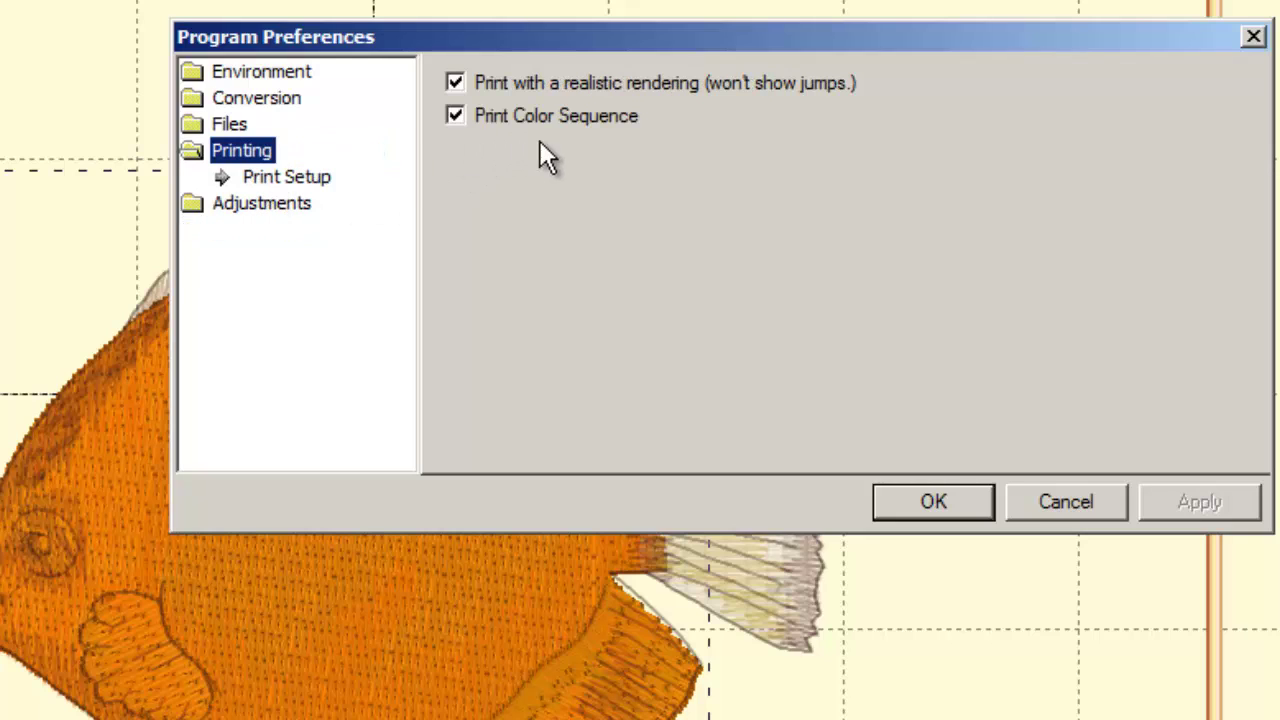
- Review the Print Setup and Adjustments Sizing preferences, revisit the Hoops settings, and close the preferences without saving
{"action": "left_click", "coordinate": [298, 180]}
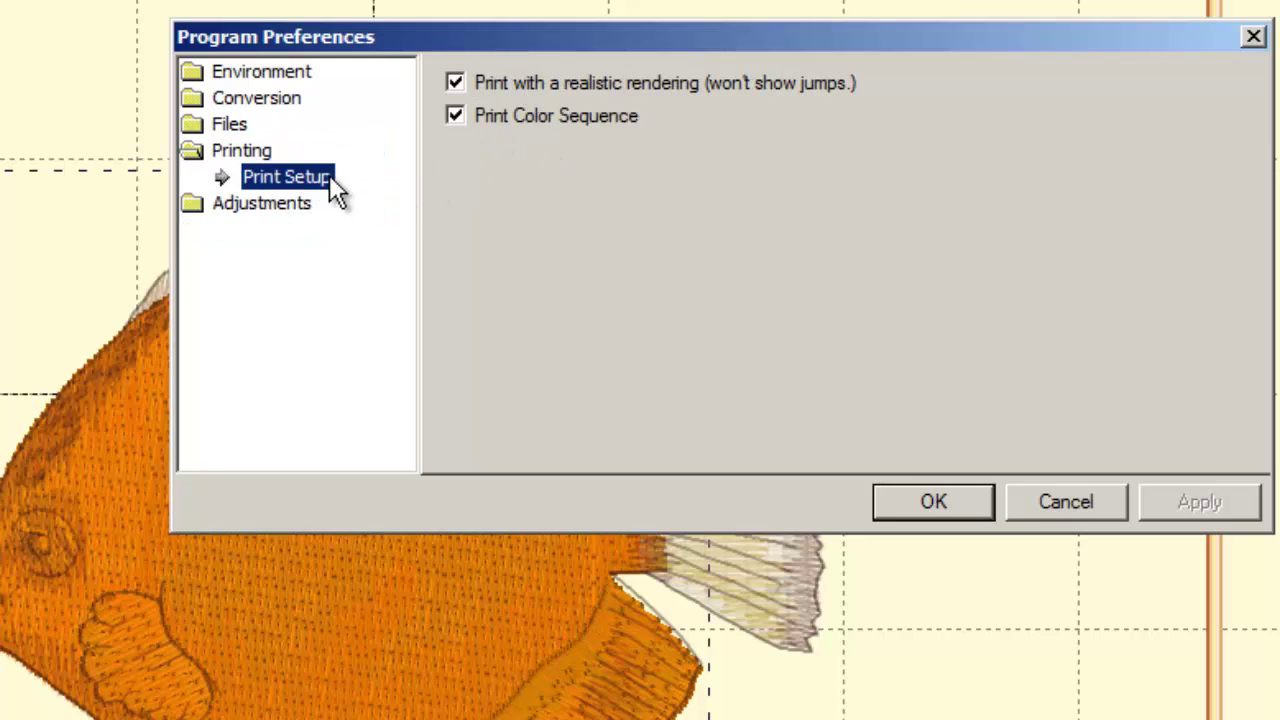
{"action": "left_click", "coordinate": [455, 115]}
{"action": "left_click", "coordinate": [260, 203]}
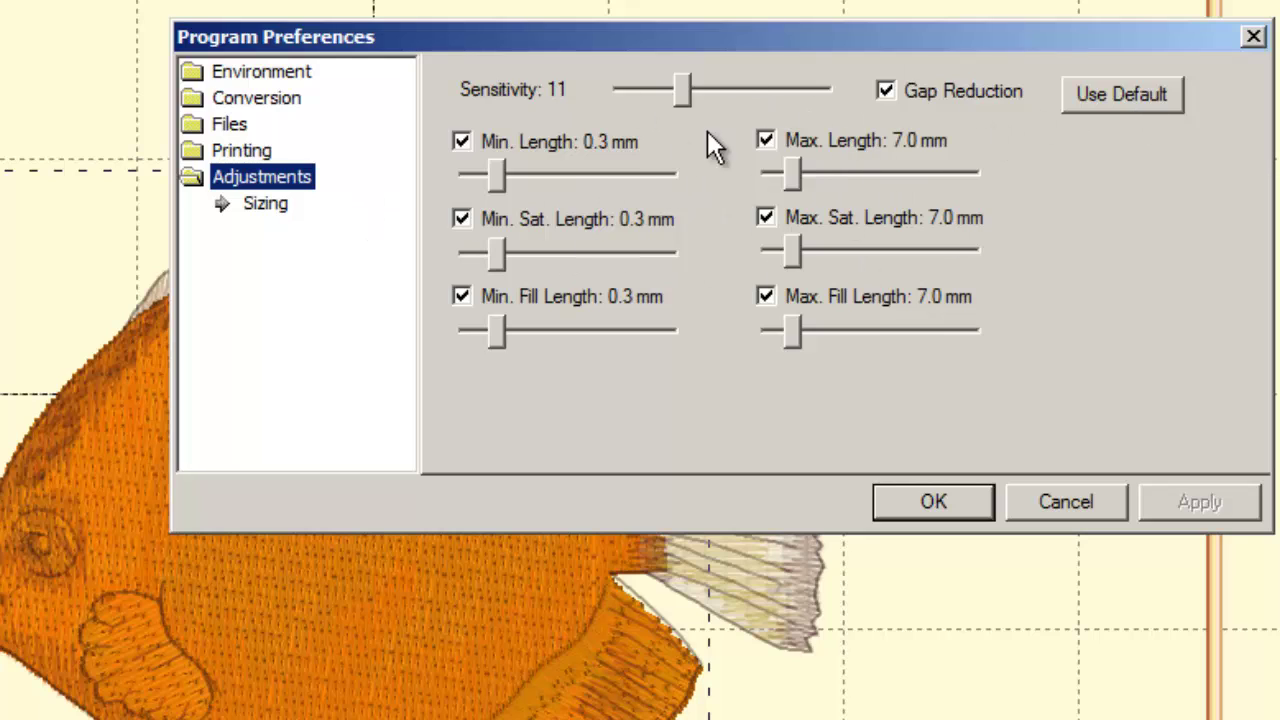
{"action": "left_click", "coordinate": [270, 208]}
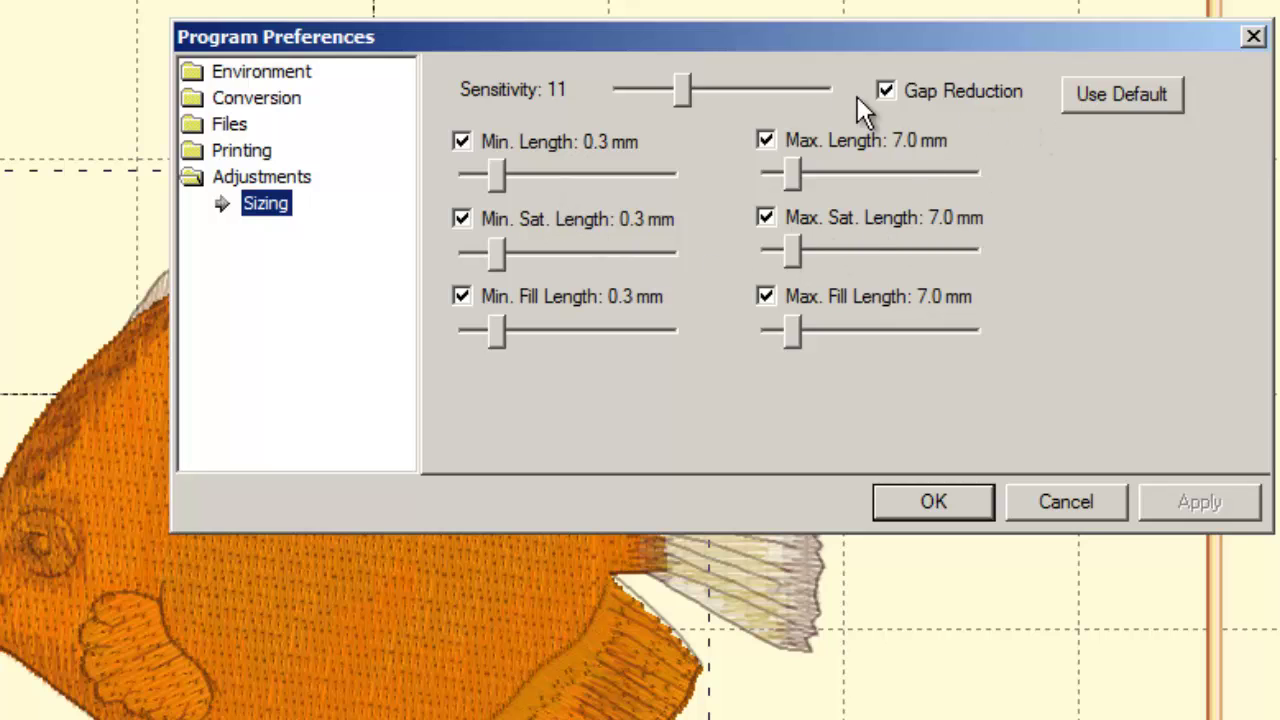
{"action": "left_click", "coordinate": [268, 71]}
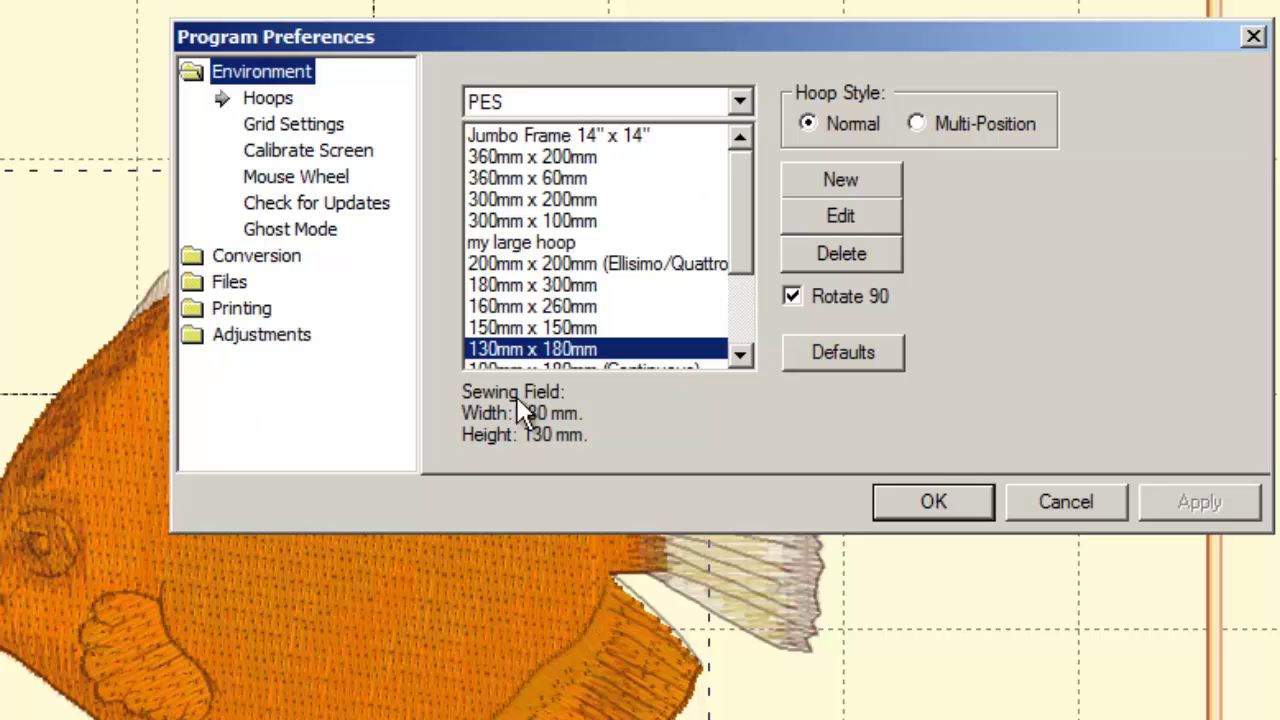
{"action": "left_click", "coordinate": [1057, 516]}
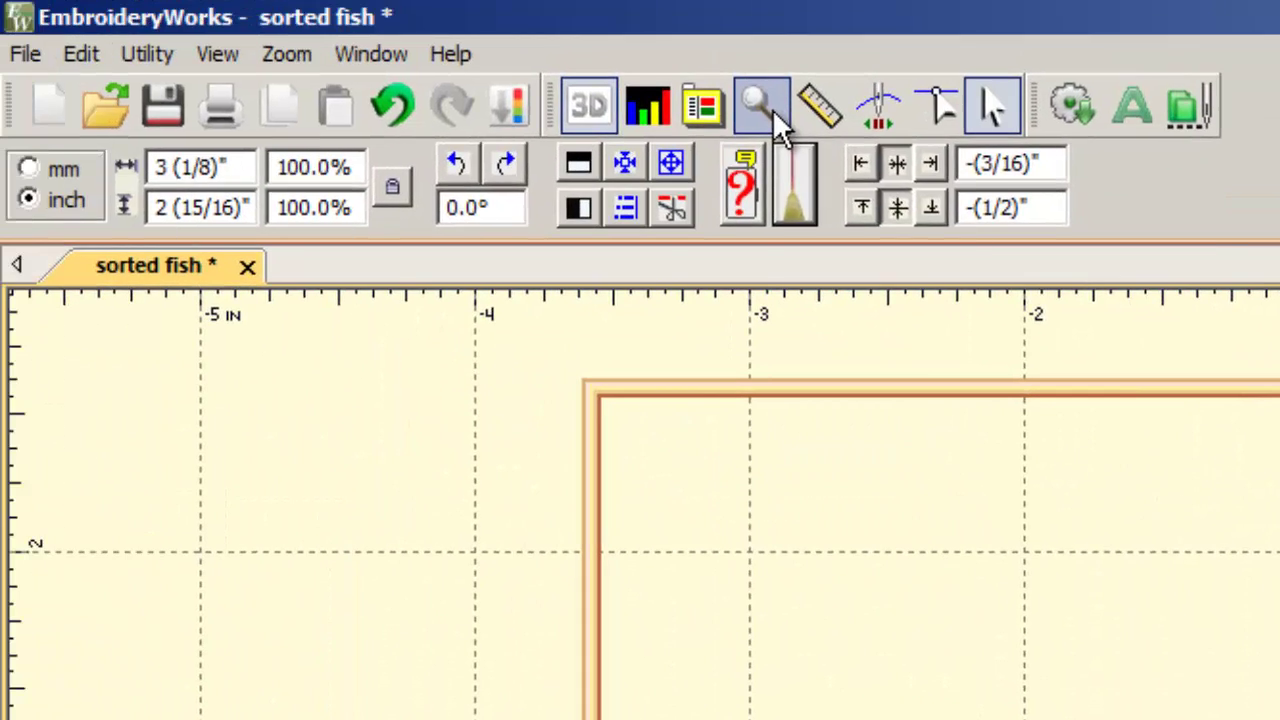
- Magnify and reduce the view around the fish with the Zoom tool and the zoom slider
{"action": "left_click", "coordinate": [772, 109]}
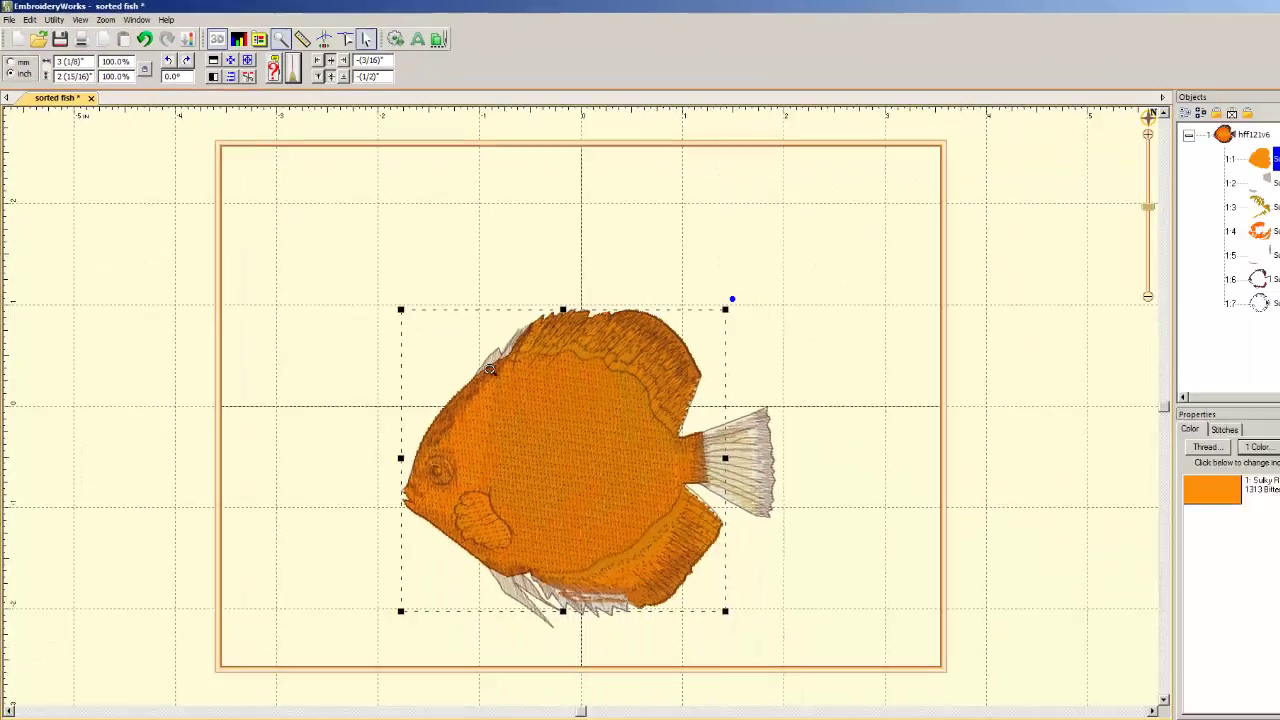
{"action": "left_click", "coordinate": [489, 369]}
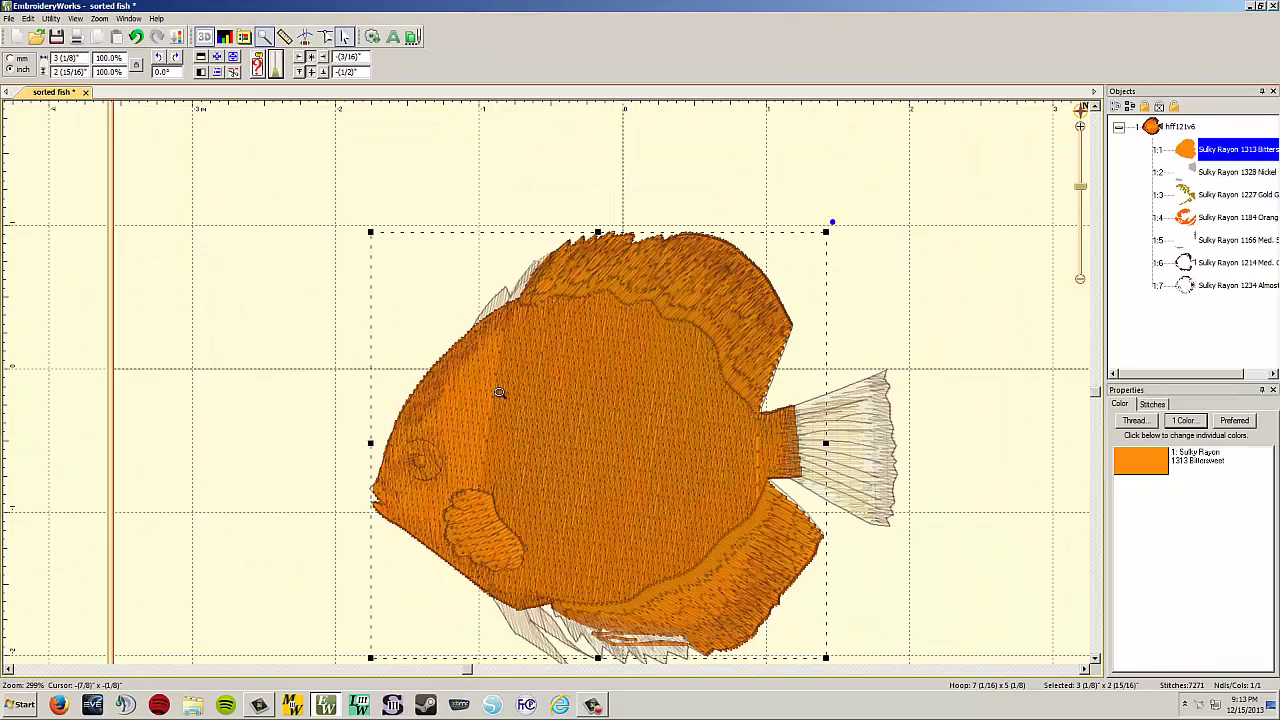
{"action": "right_click", "coordinate": [499, 392]}
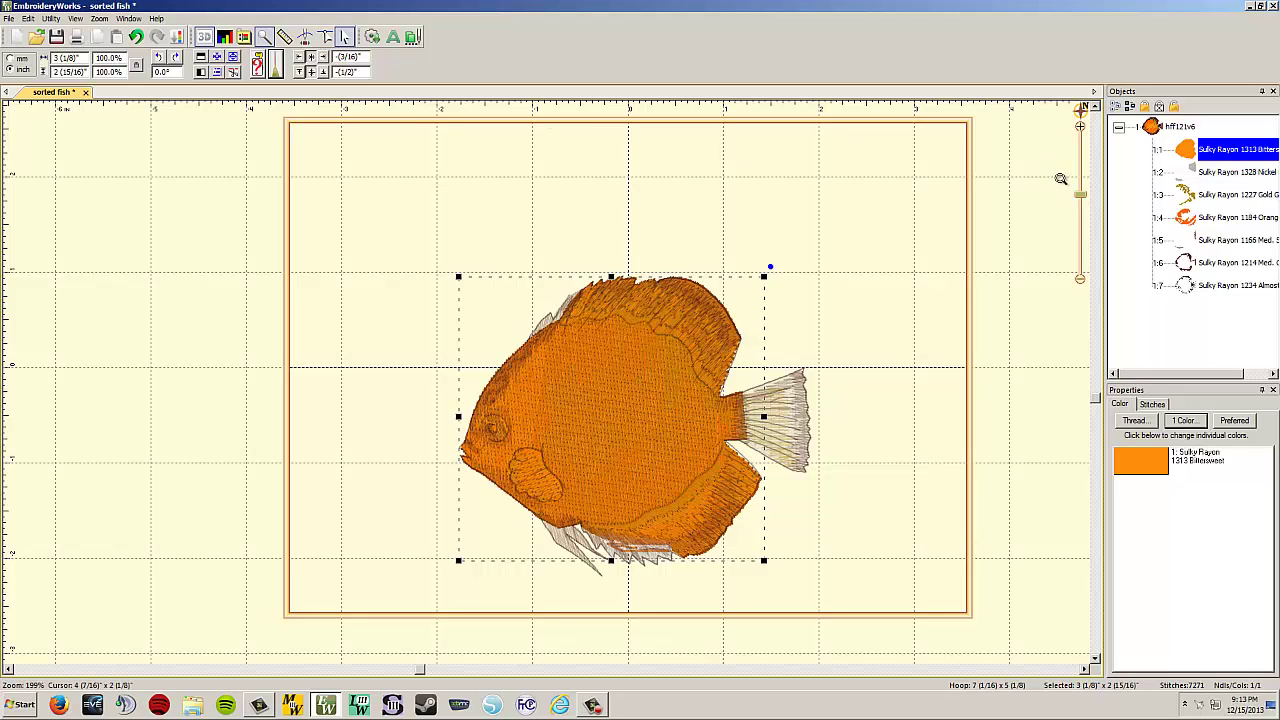
{"action": "right_click", "coordinate": [980, 196]}
{"action": "left_click", "coordinate": [370, 490]}
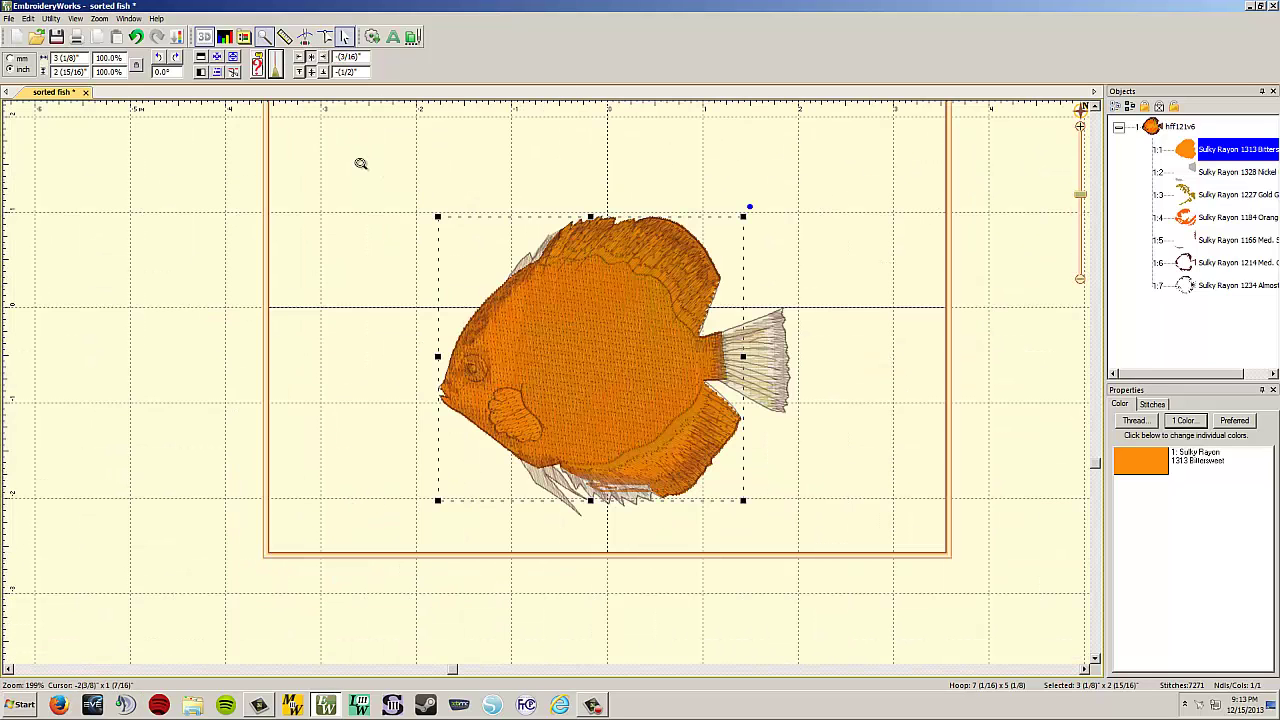
{"action": "left_click", "coordinate": [264, 36]}
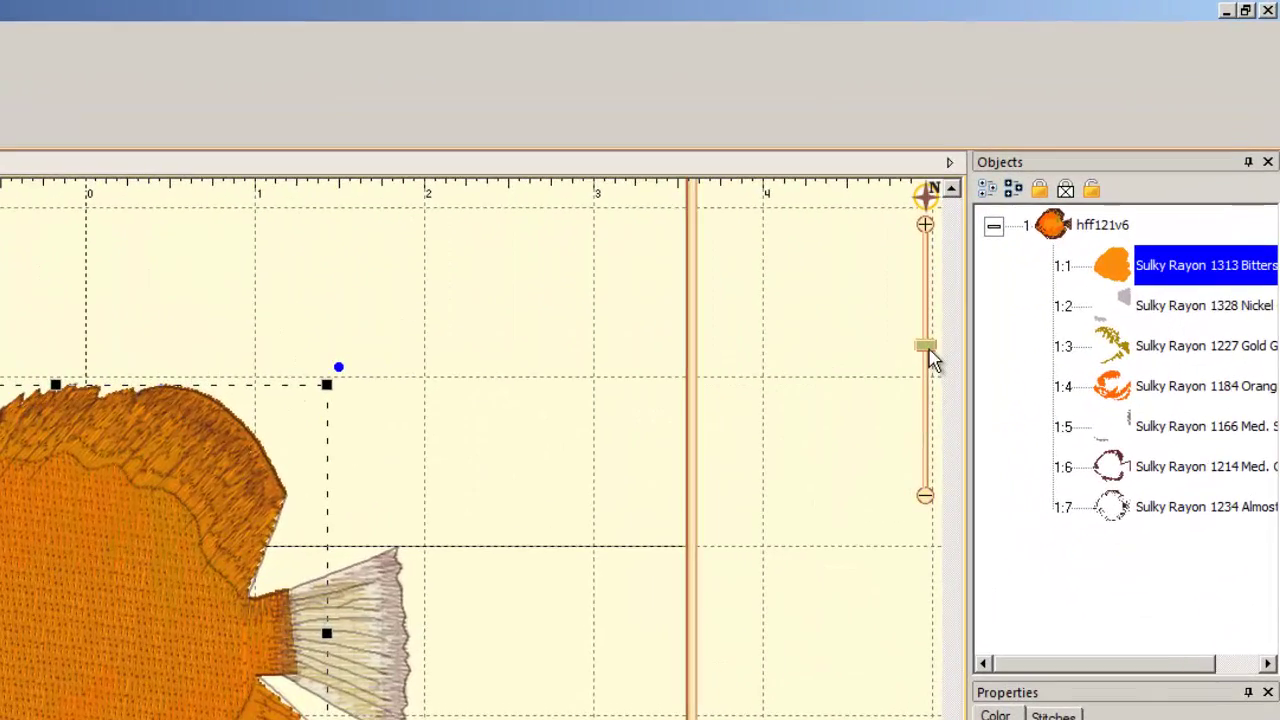
{"action": "left_click_drag", "start_coordinate": [1057, 223], "coordinate": [1060, 206]}
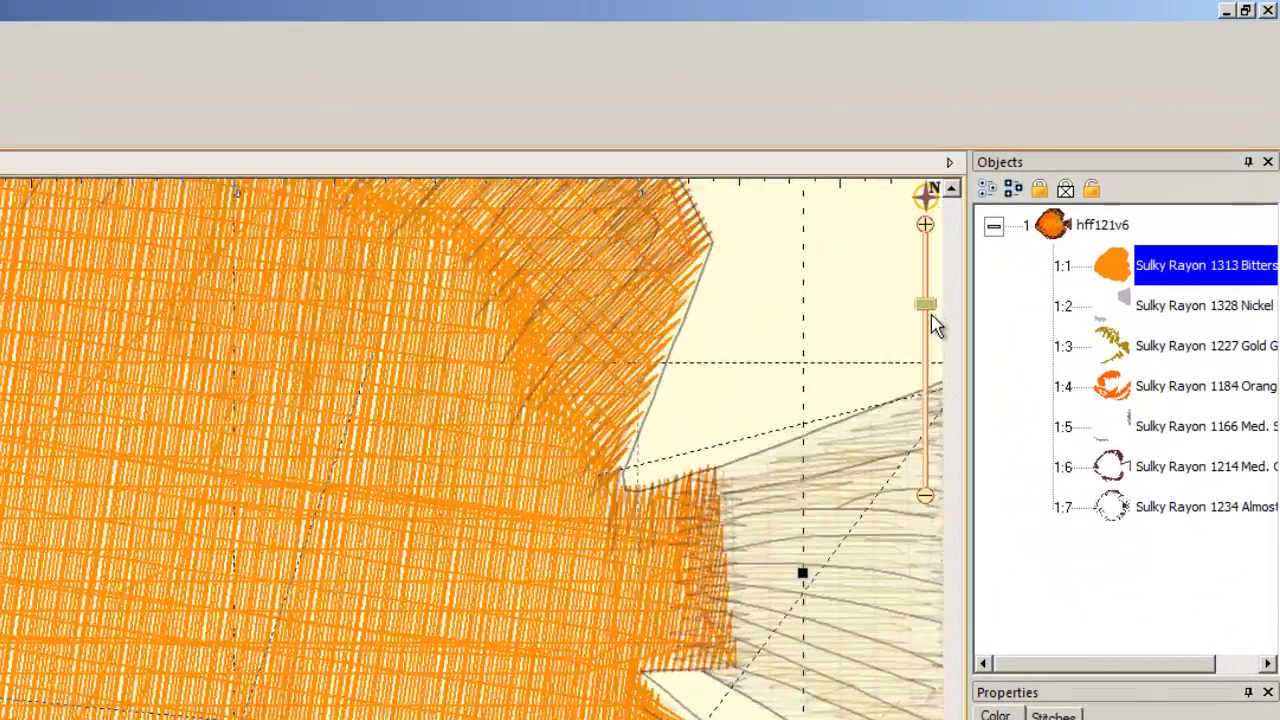
{"action": "left_click_drag", "start_coordinate": [932, 323], "coordinate": [934, 357]}
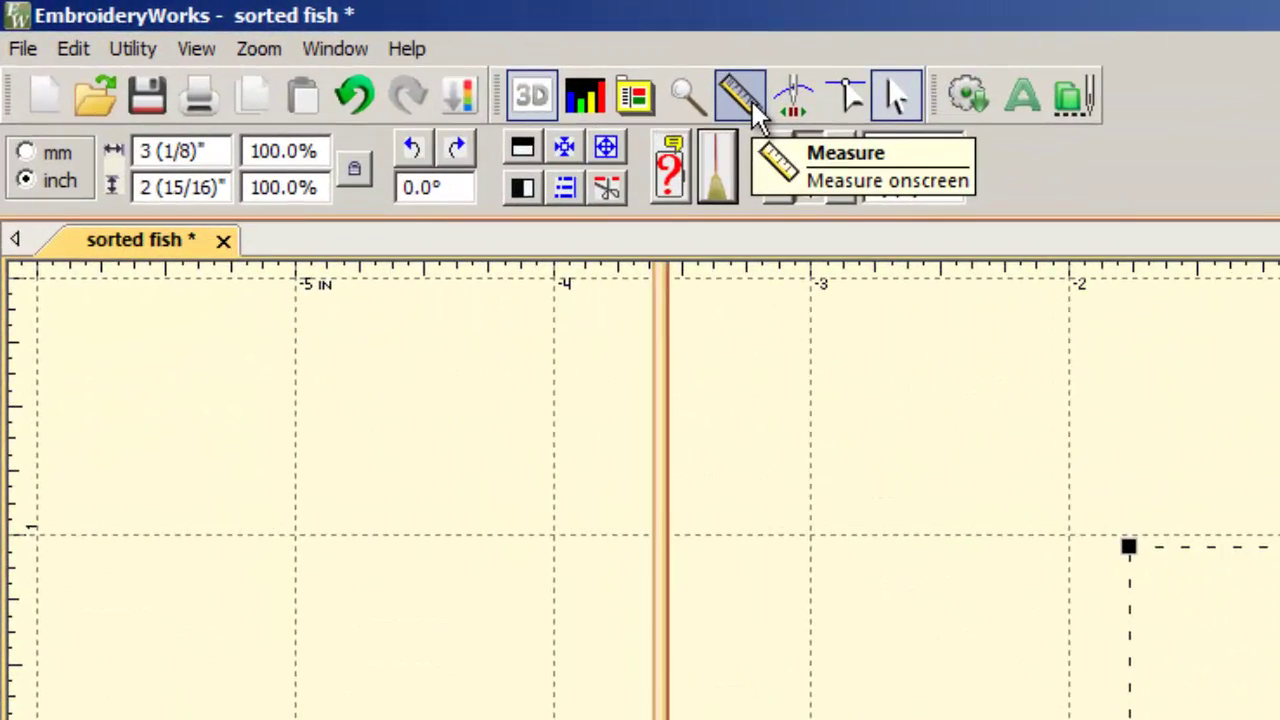
- Measure distances onscreen across the fish starting from its mouth, and leave the Measure tool
{"action": "left_click", "coordinate": [748, 97]}
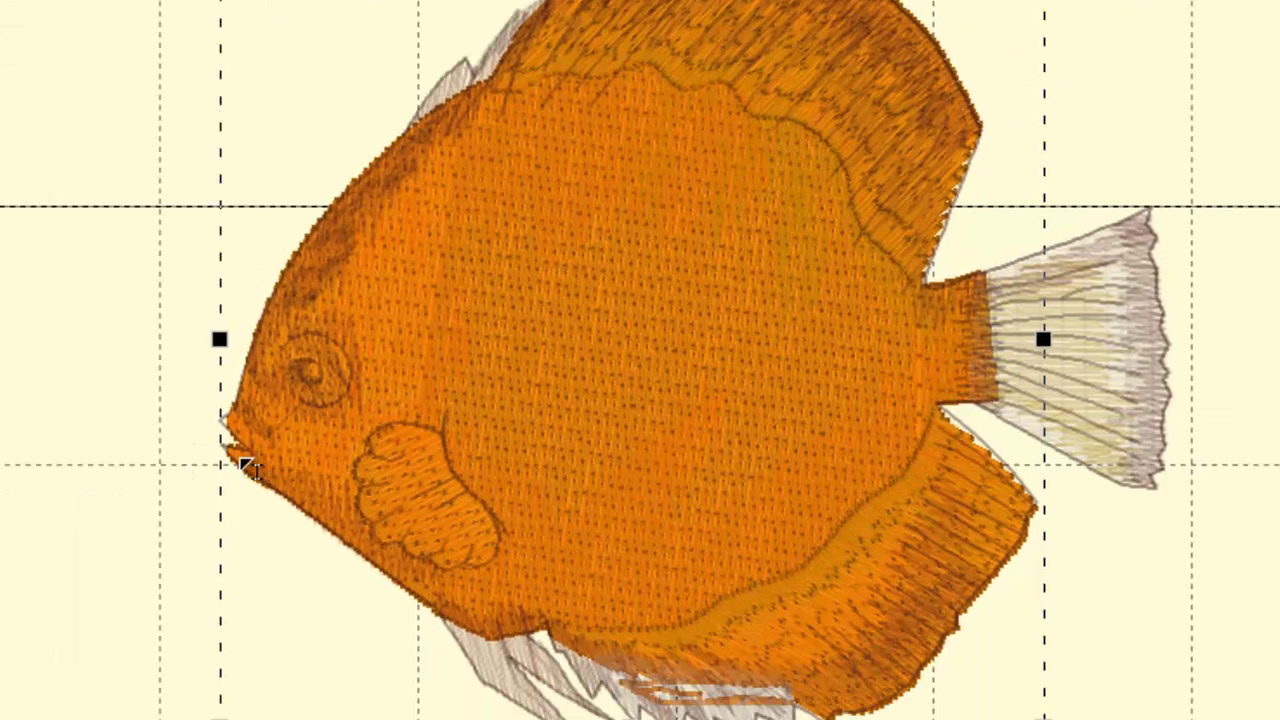
{"action": "left_click", "coordinate": [241, 459]}
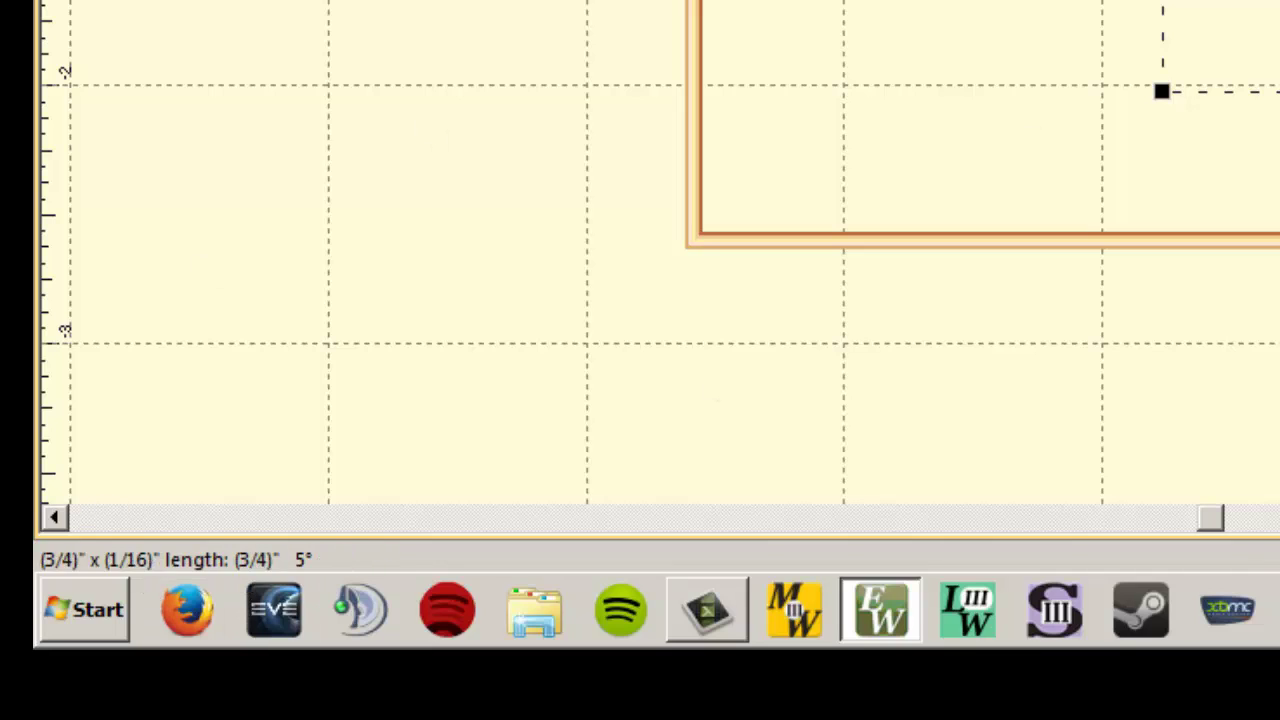
{"action": "key", "text": "Escape"}
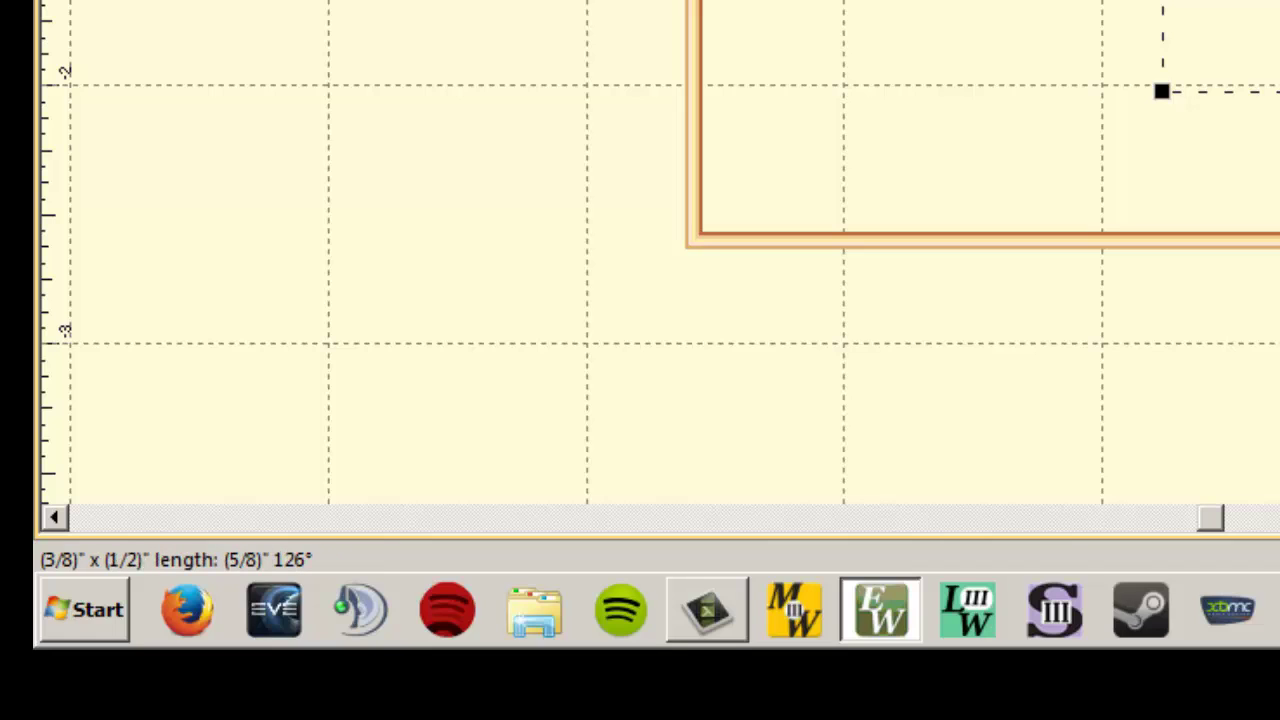
{"action": "key", "text": "Escape"}
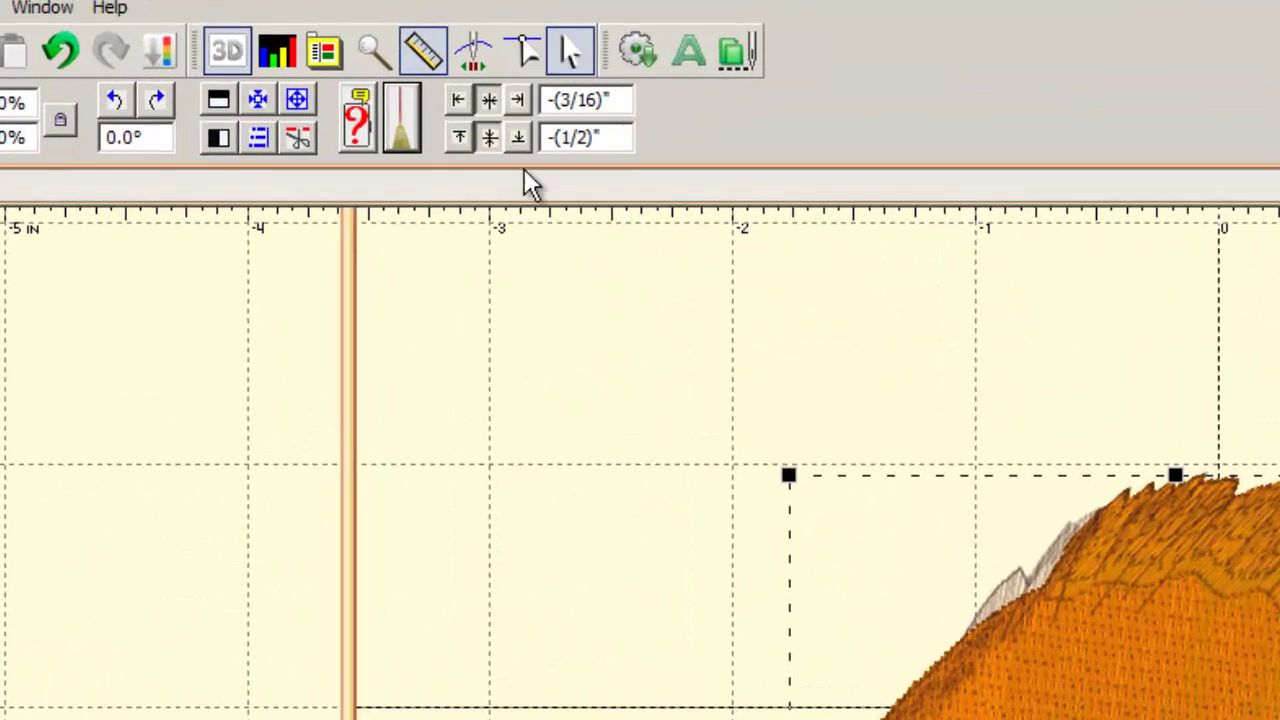
{"action": "left_click", "coordinate": [427, 58]}
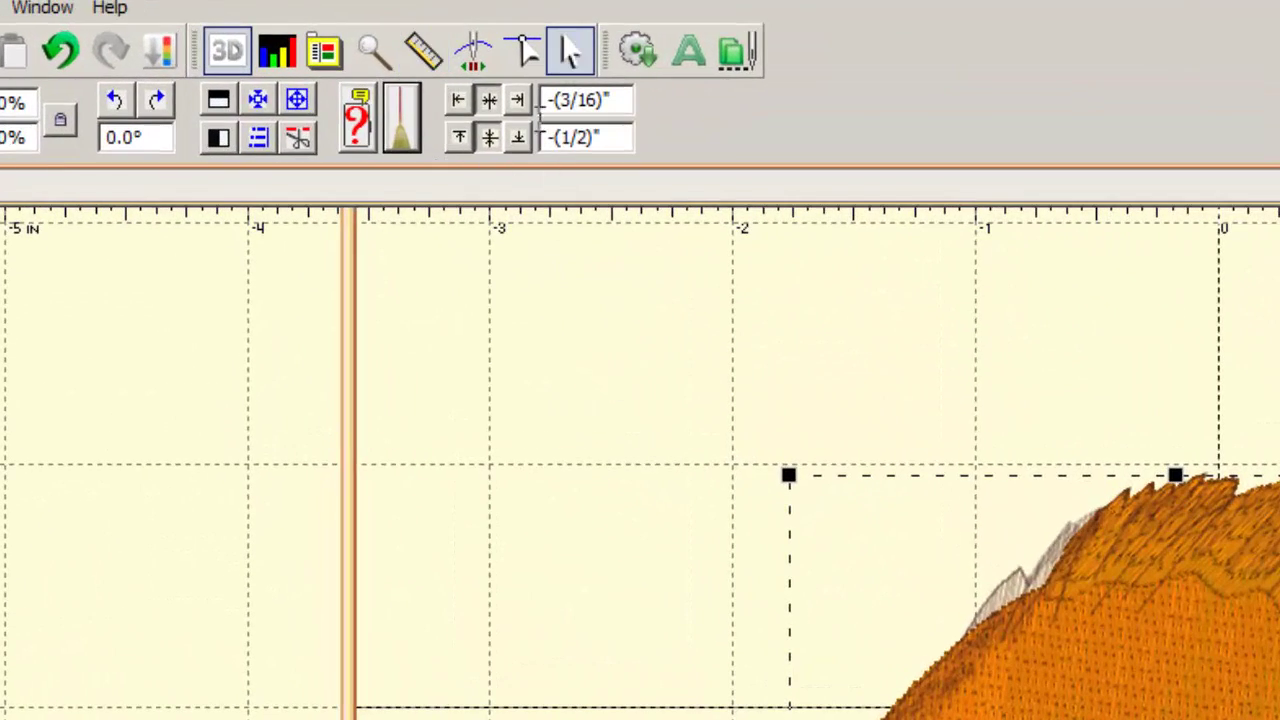
- Deselect the segment, simulate the fish's stitch-out partway through the first color, and view its individual stitch points in stitch editing mode
{"action": "left_click", "coordinate": [543, 386]}
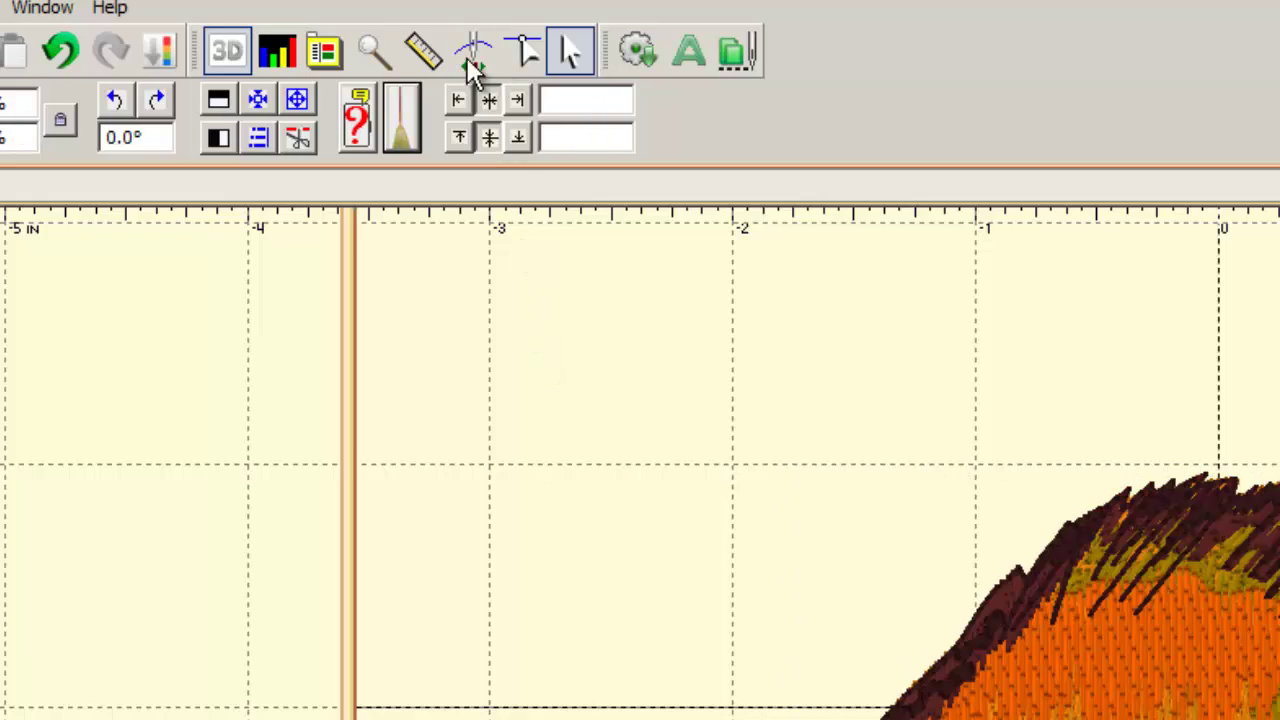
{"action": "left_click", "coordinate": [489, 58]}
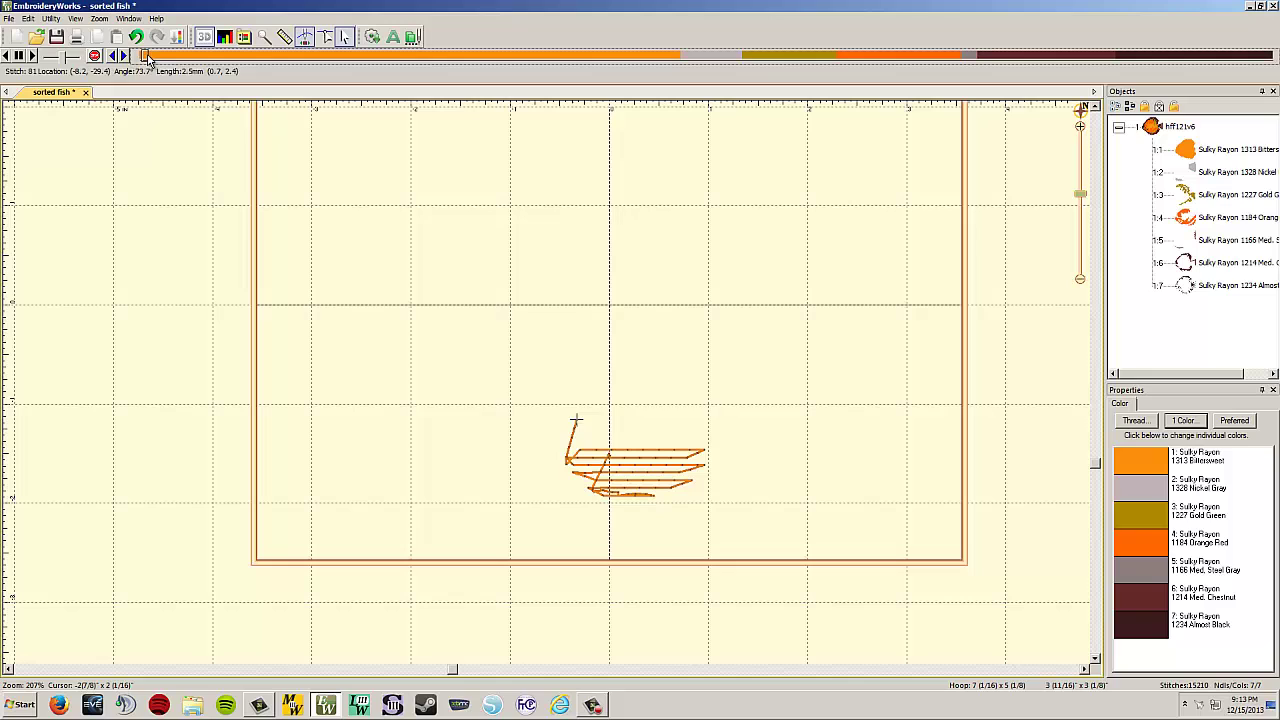
{"action": "left_click_drag", "start_coordinate": [70, 98], "coordinate": [139, 105]}
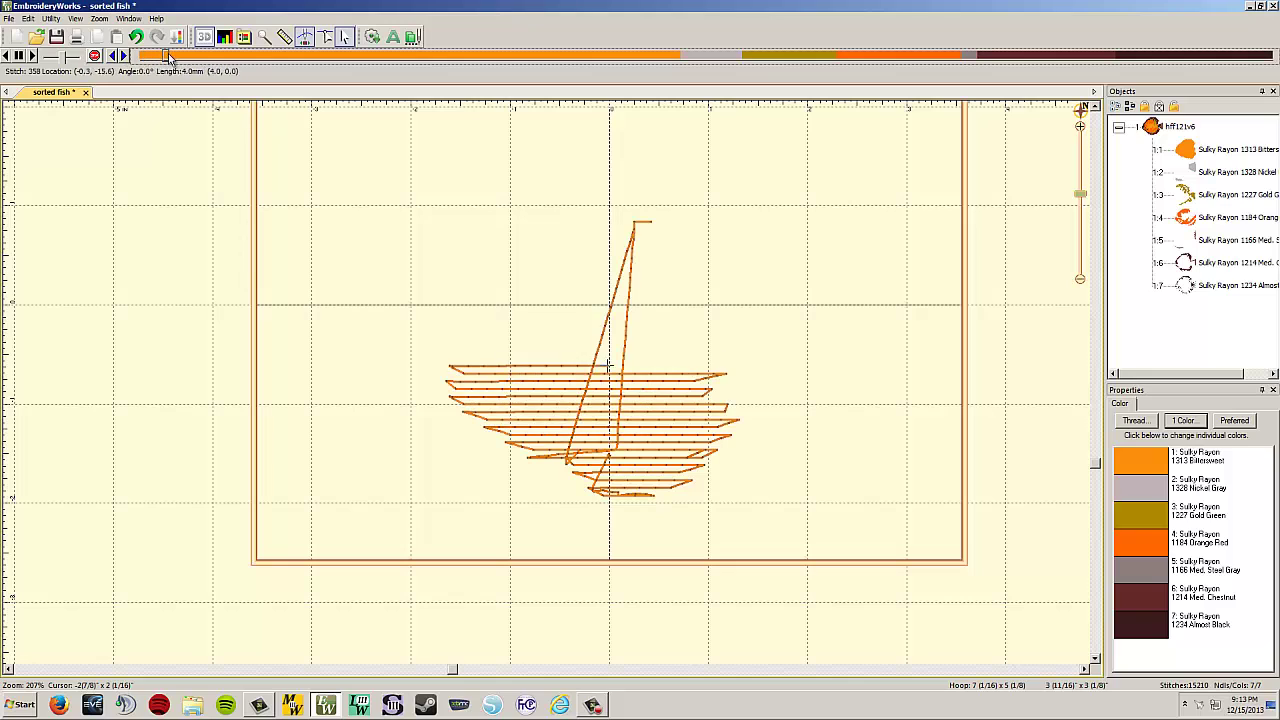
{"action": "left_click_drag", "start_coordinate": [169, 58], "coordinate": [318, 62]}
{"action": "left_click", "coordinate": [33, 57]}
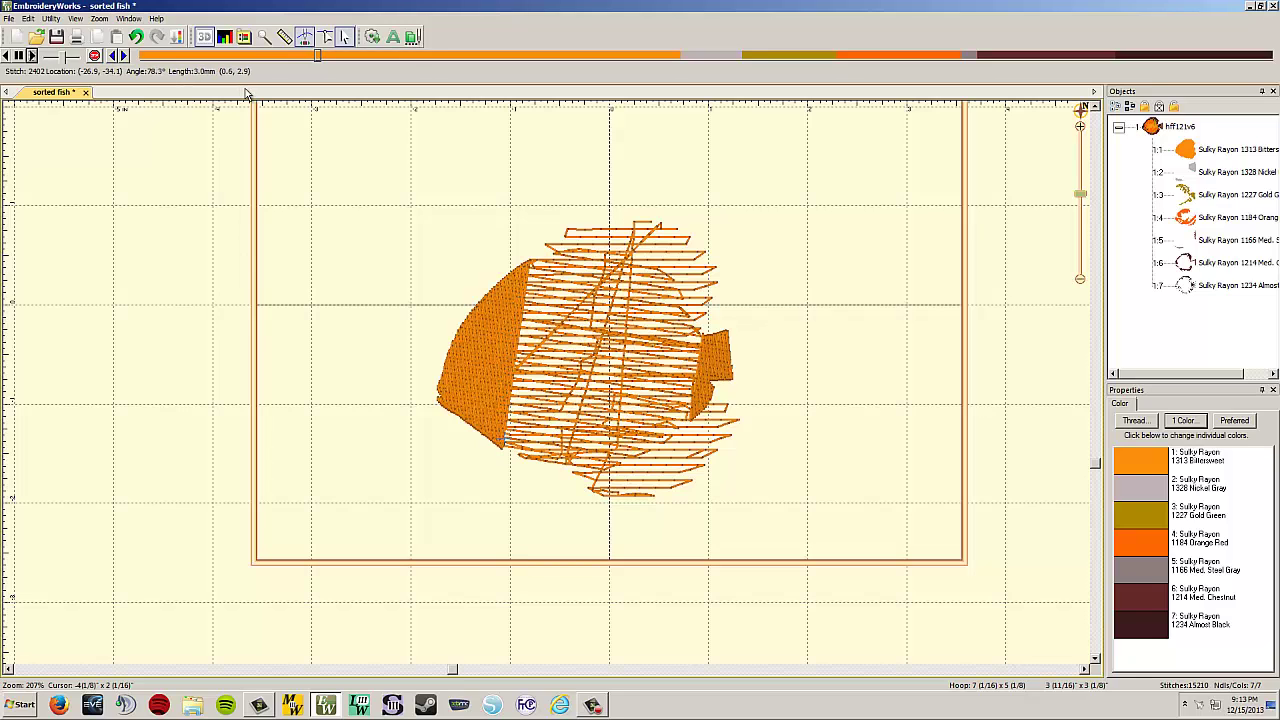
{"action": "left_click", "coordinate": [305, 37]}
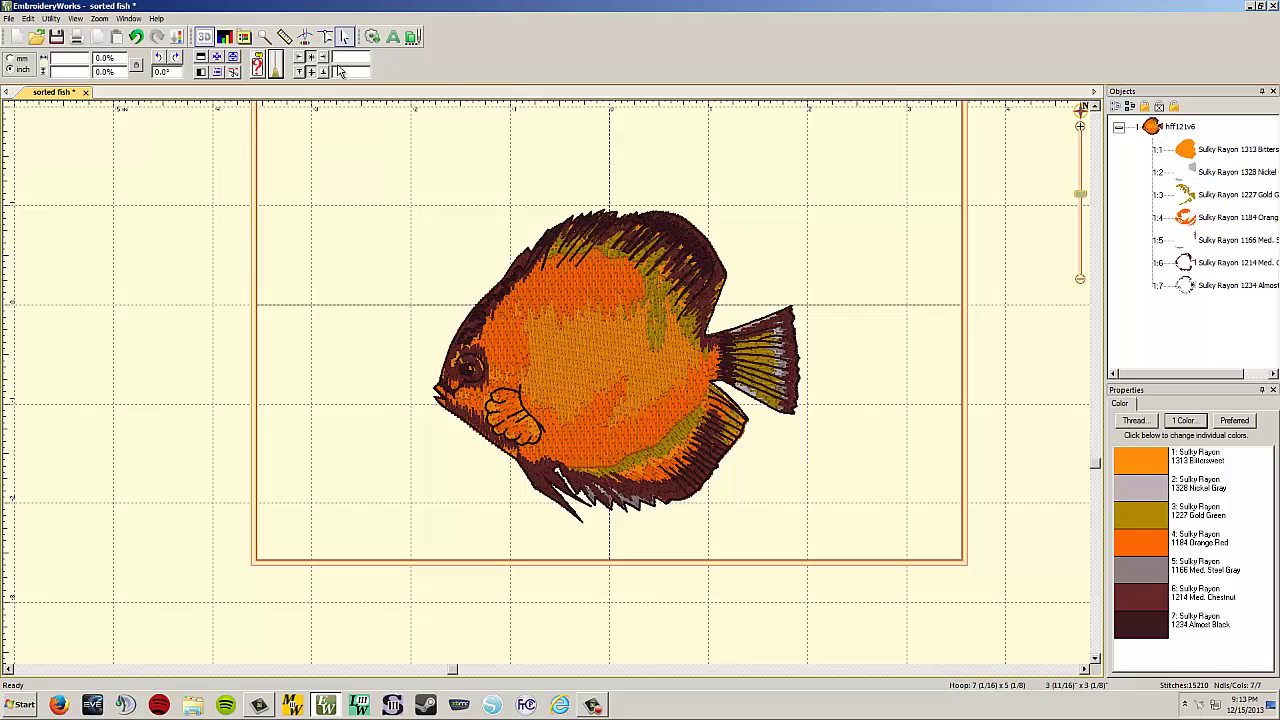
{"action": "left_click", "coordinate": [326, 40]}
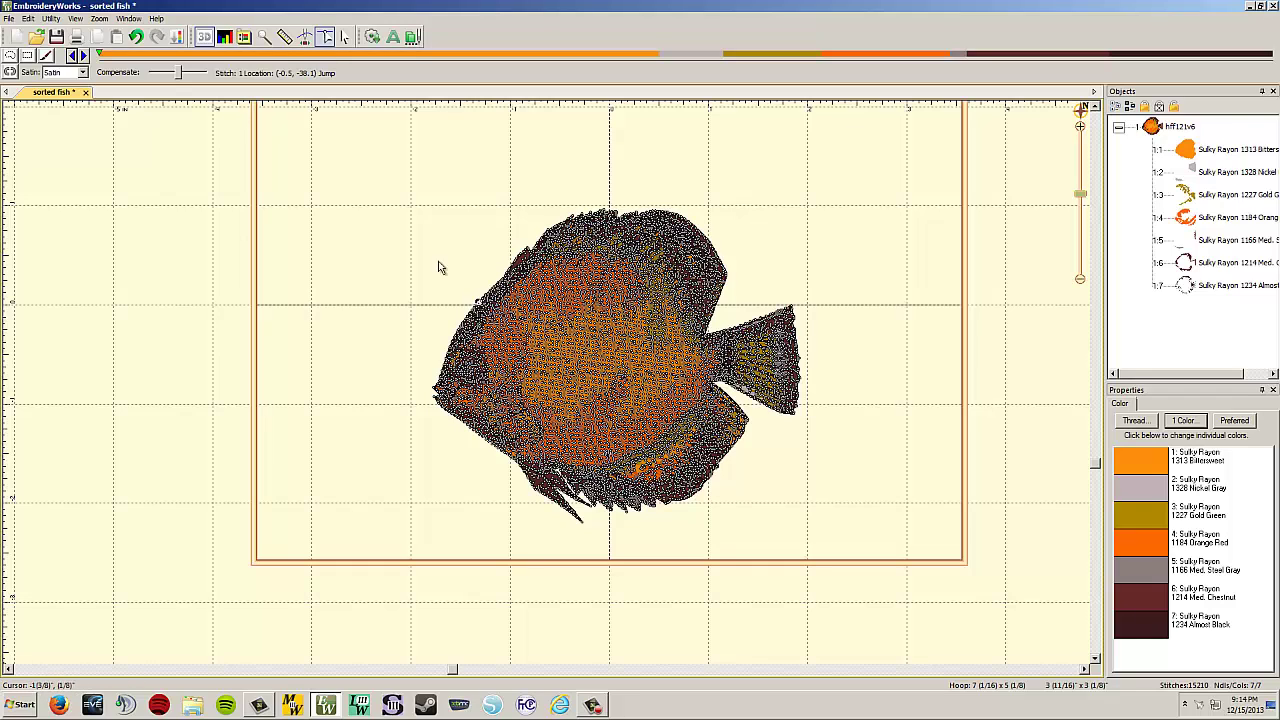
{"action": "left_click", "coordinate": [345, 40]}
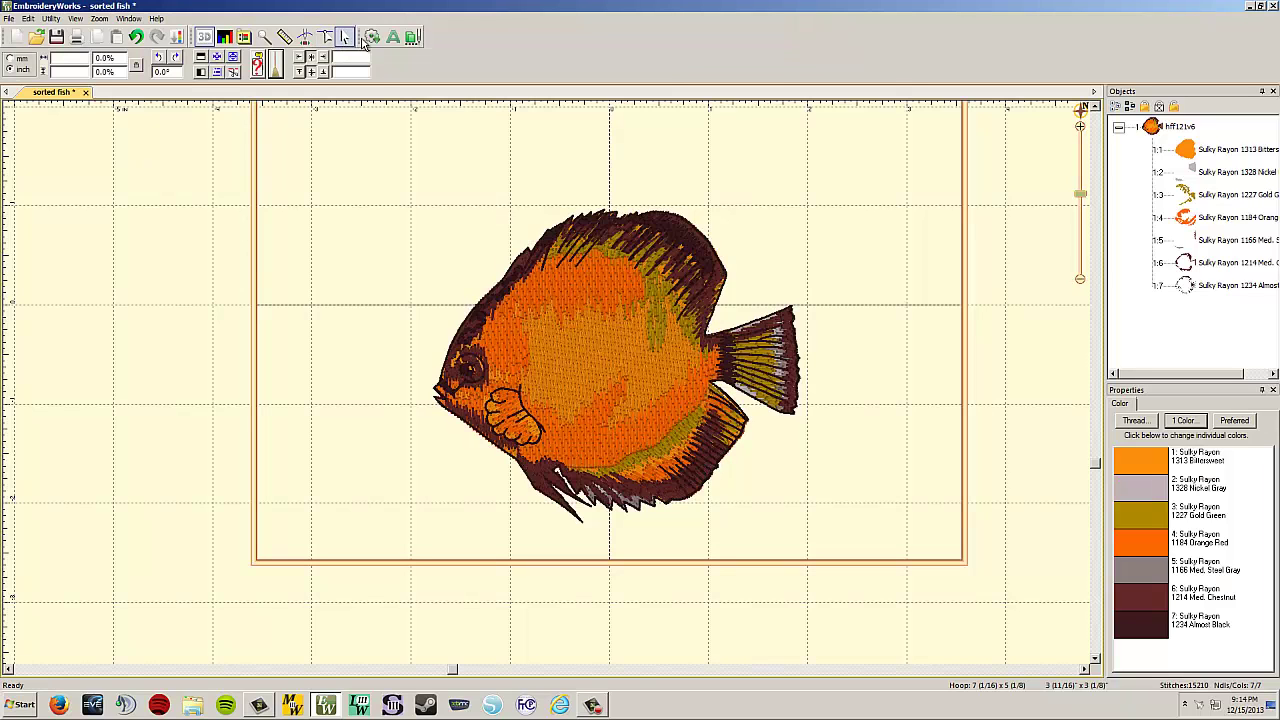
- Select the whole fish design and reposition it near the hoop's center, at about 1/16" horizontally and -3/16" vertically
{"action": "left_click", "coordinate": [603, 350]}
{"action": "left_click_drag", "start_coordinate": [603, 350], "coordinate": [604, 267]}
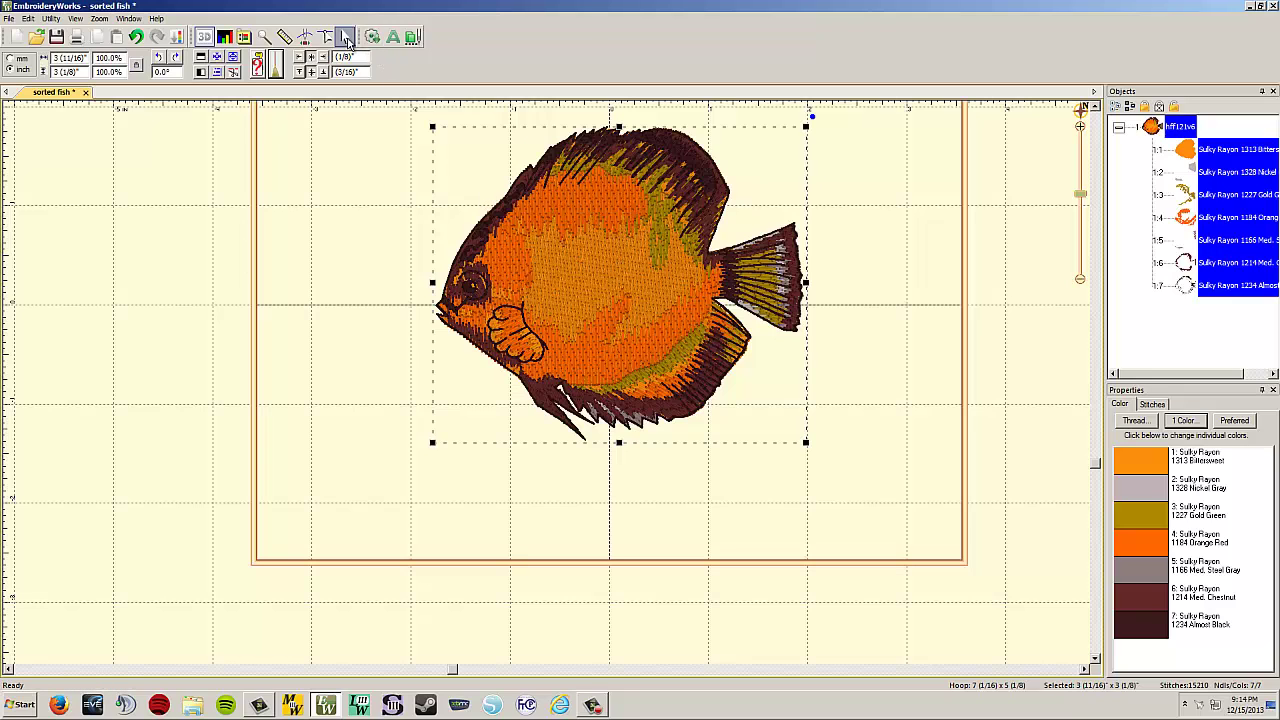
{"action": "left_click_drag", "start_coordinate": [482, 156], "coordinate": [563, 240]}
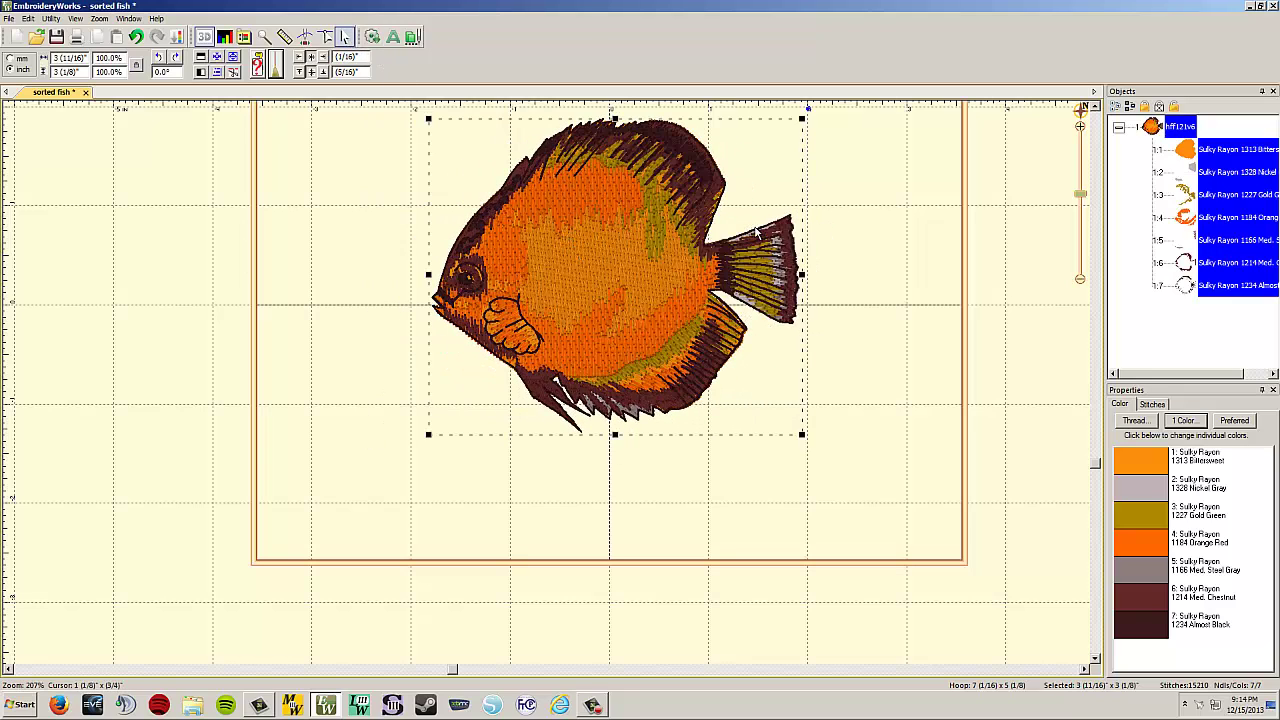
{"action": "left_click", "coordinate": [1096, 108]}
{"action": "left_click", "coordinate": [1096, 108]}
{"action": "left_click", "coordinate": [1096, 108]}
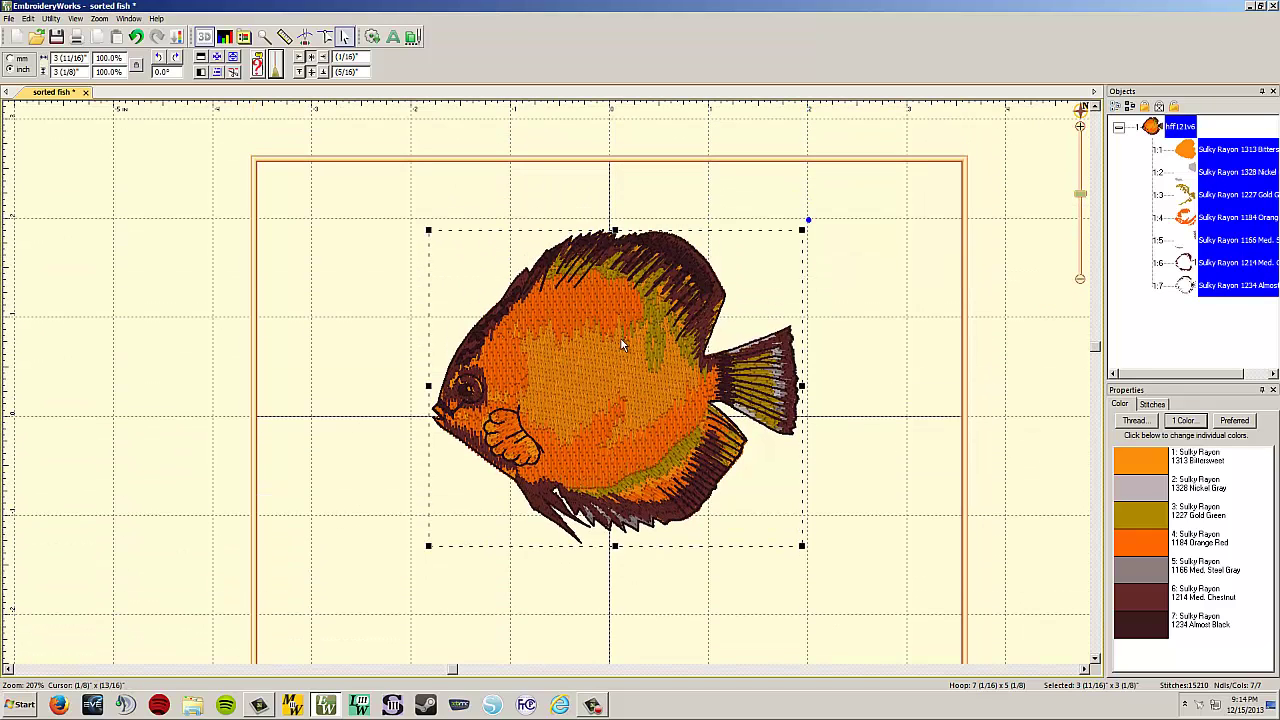
{"action": "left_click_drag", "start_coordinate": [623, 337], "coordinate": [633, 371]}
{"action": "left_click", "coordinate": [881, 300]}
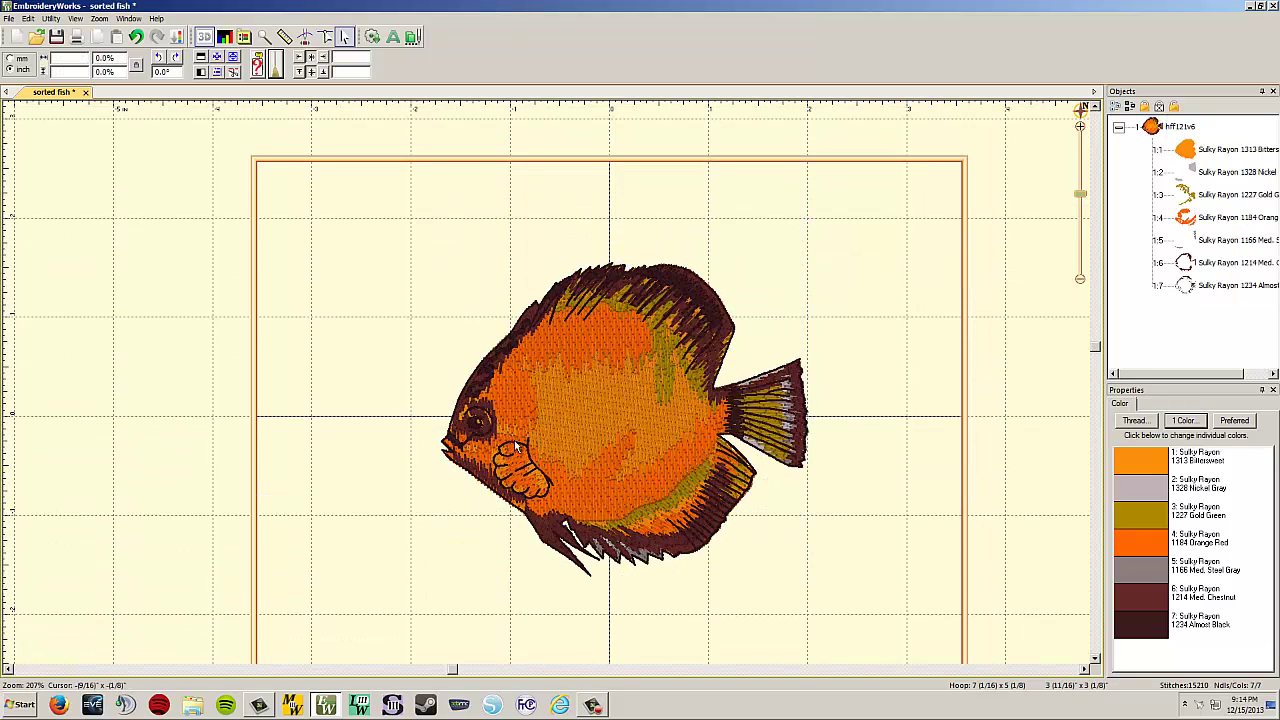
{"action": "left_click", "coordinate": [631, 360]}
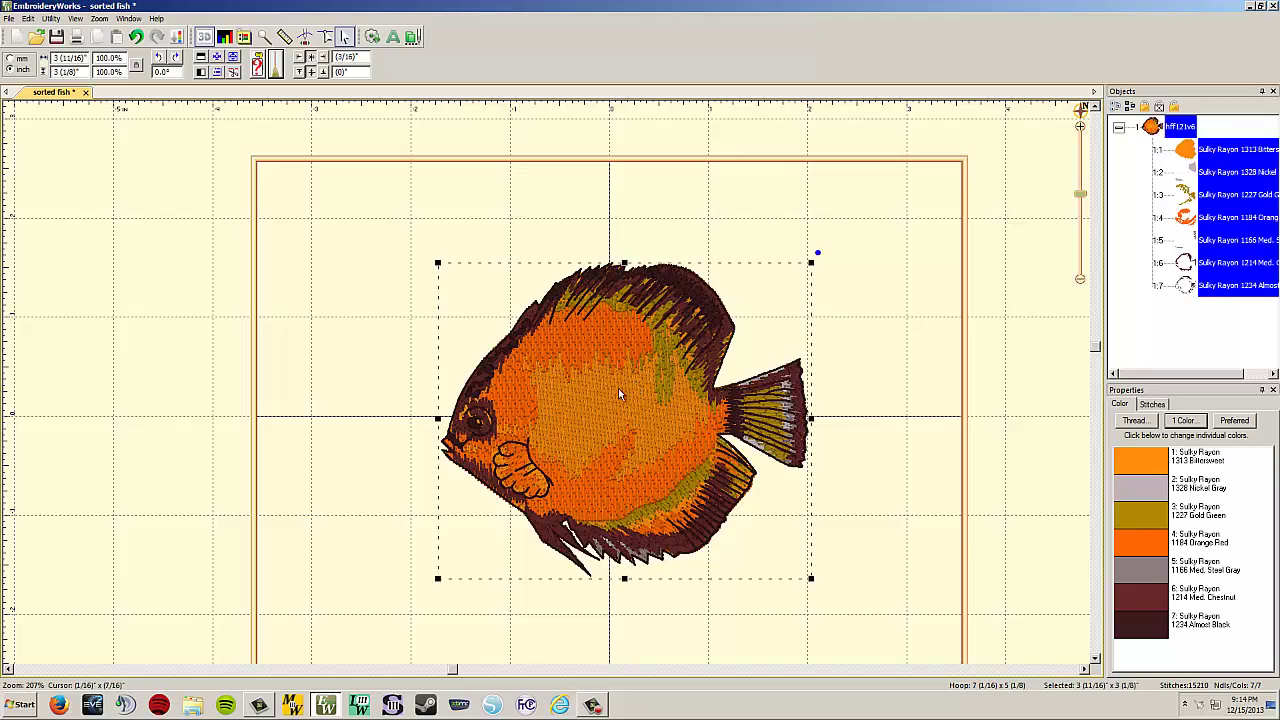
{"action": "left_click_drag", "start_coordinate": [618, 388], "coordinate": [601, 391]}
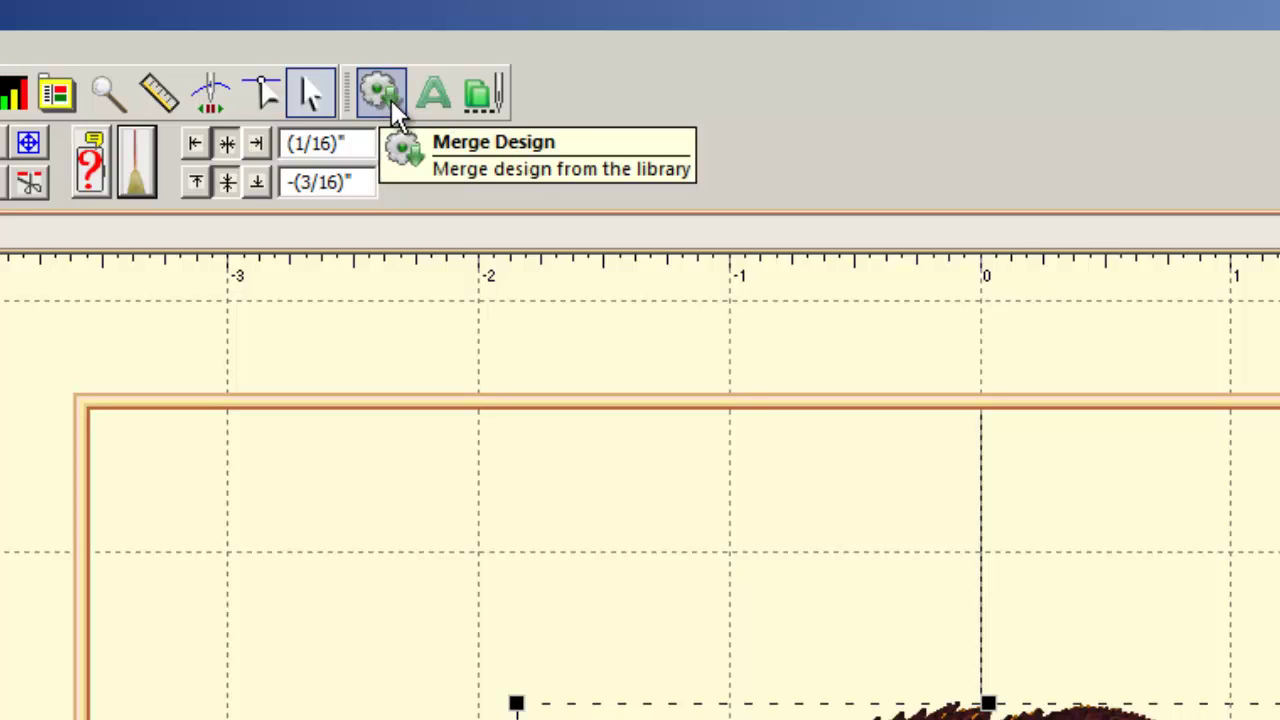
- Merge the Fleur de Lis design from Motifs 1 of the EmbroideryWorks catalog, and center all designs in the hoop
{"action": "left_click", "coordinate": [384, 94]}
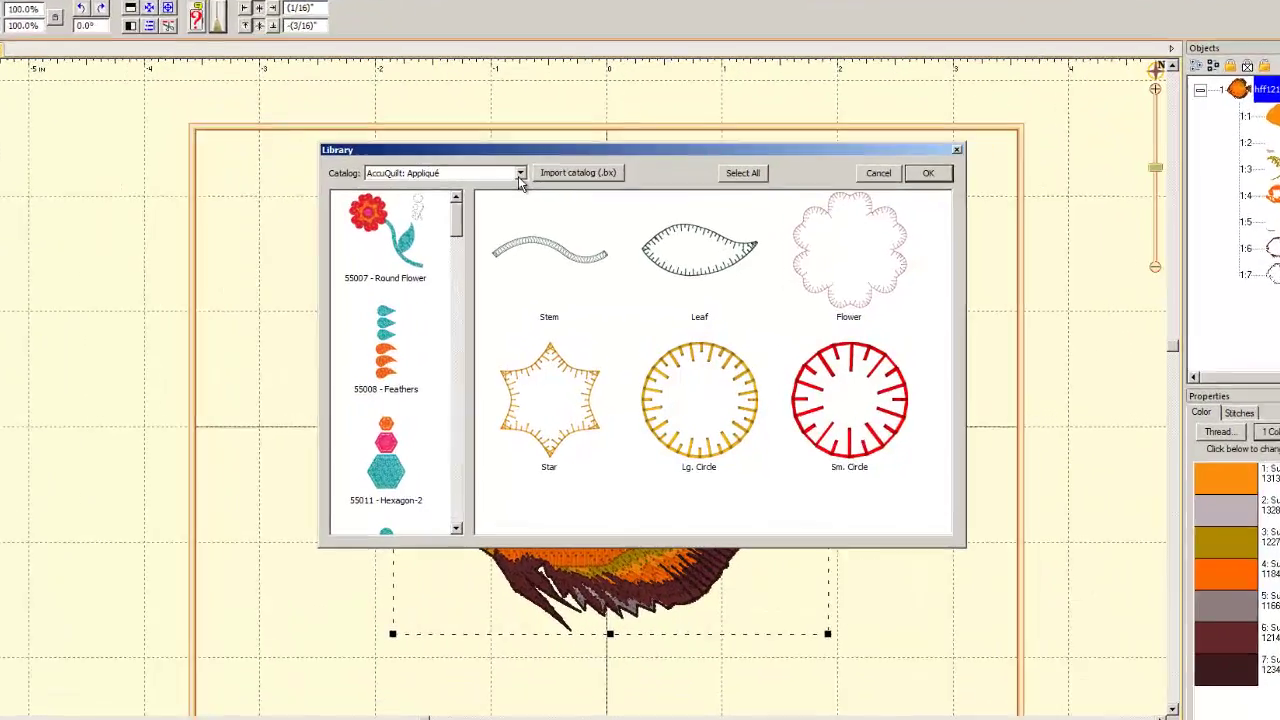
{"action": "left_click", "coordinate": [497, 198]}
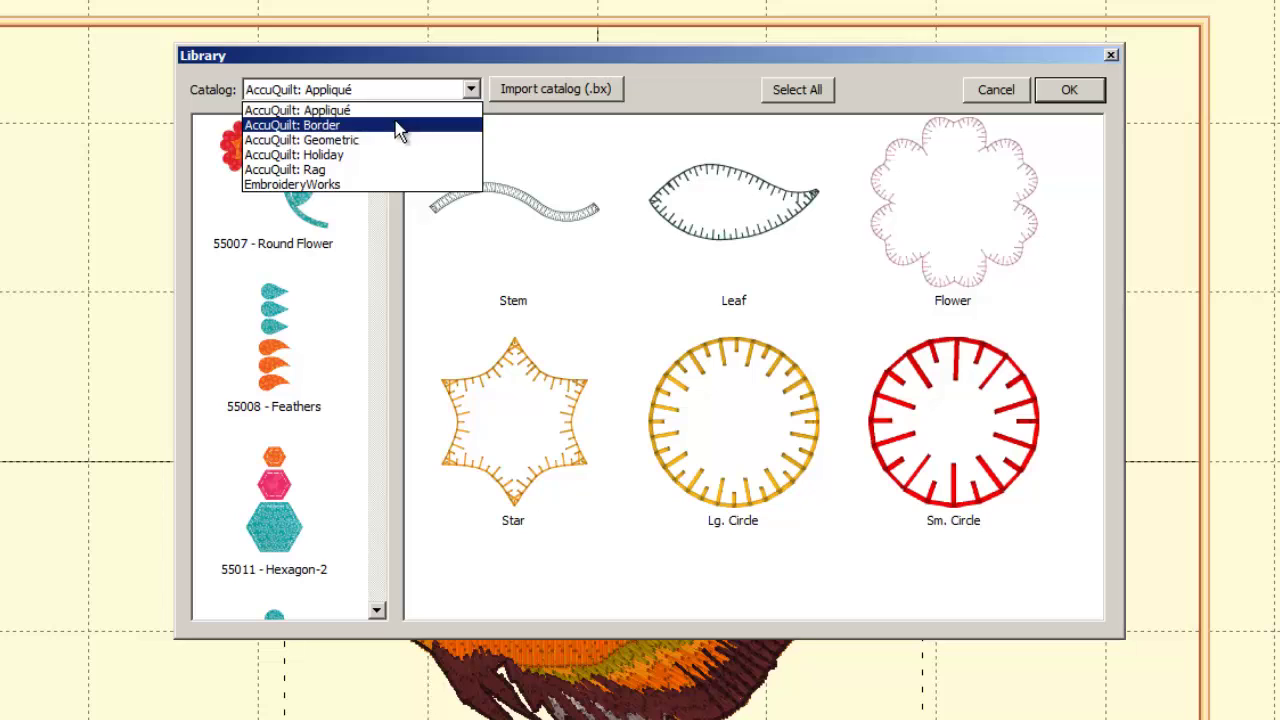
{"action": "left_click", "coordinate": [348, 186]}
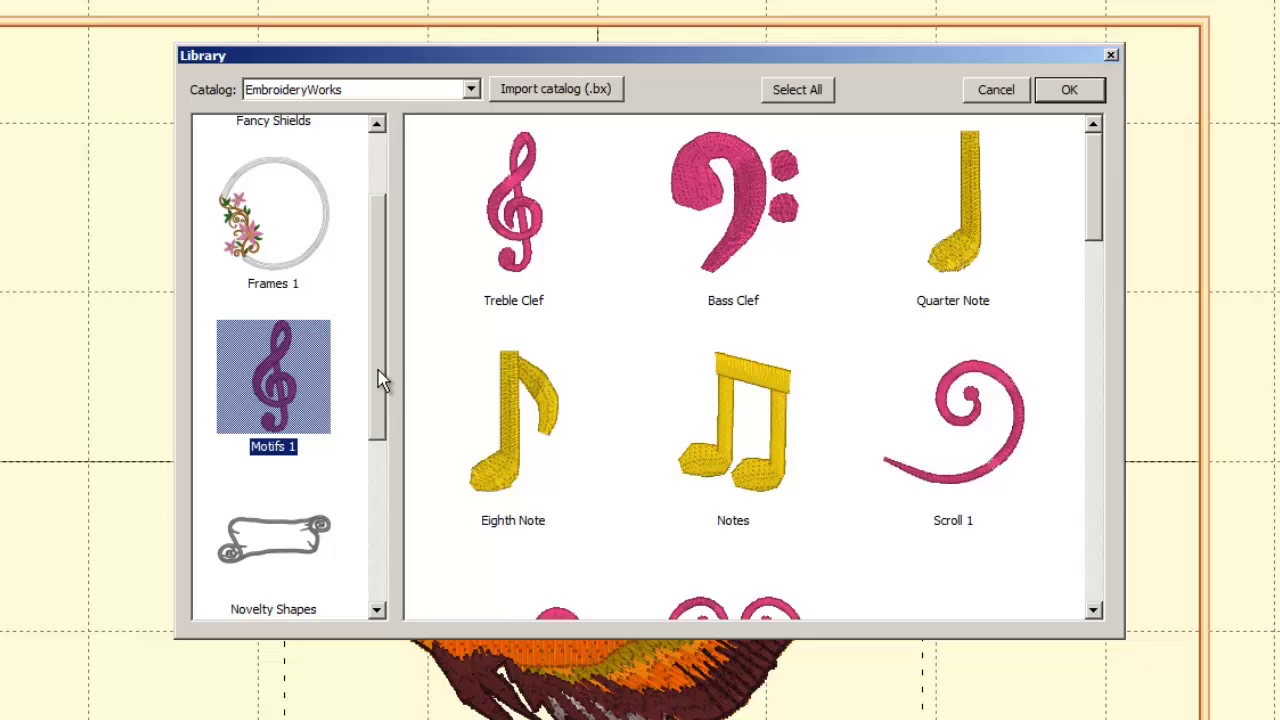
{"action": "scroll", "coordinate": [378, 372], "scroll_direction": "down", "scroll_amount": 10}
{"action": "scroll", "coordinate": [378, 370], "scroll_direction": "down", "scroll_amount": 2}
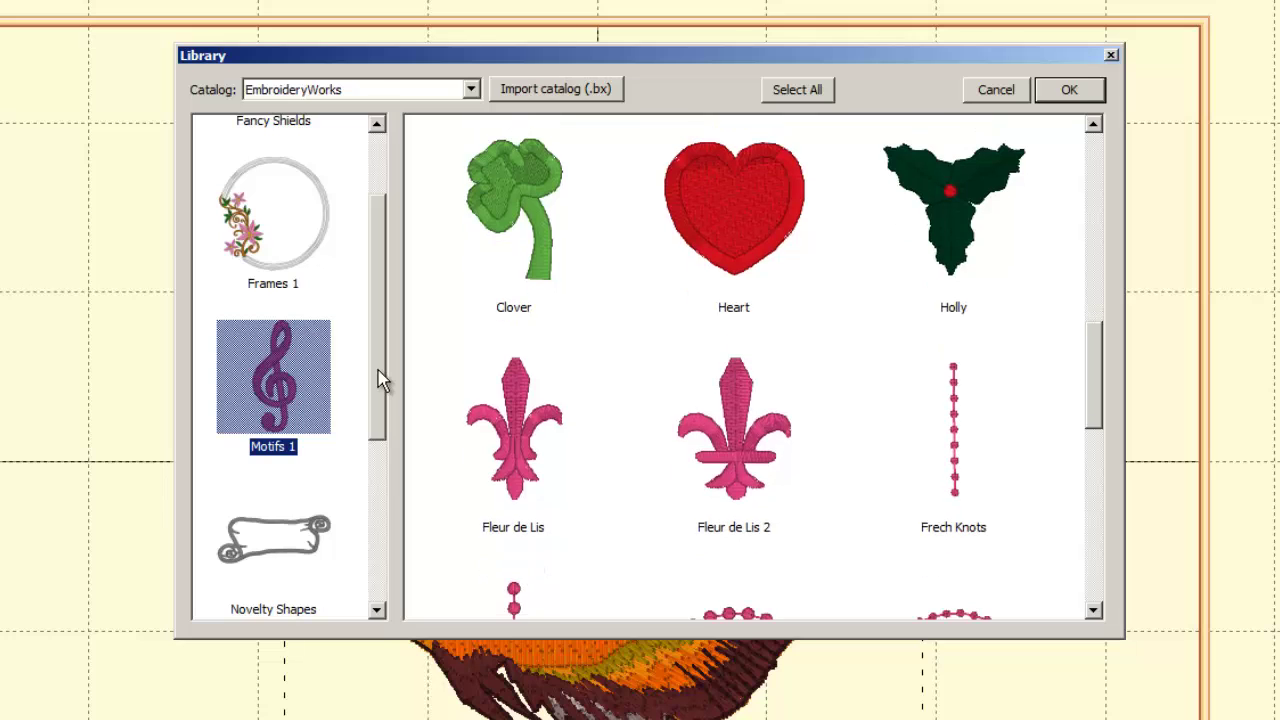
{"action": "key", "text": "Tab"}
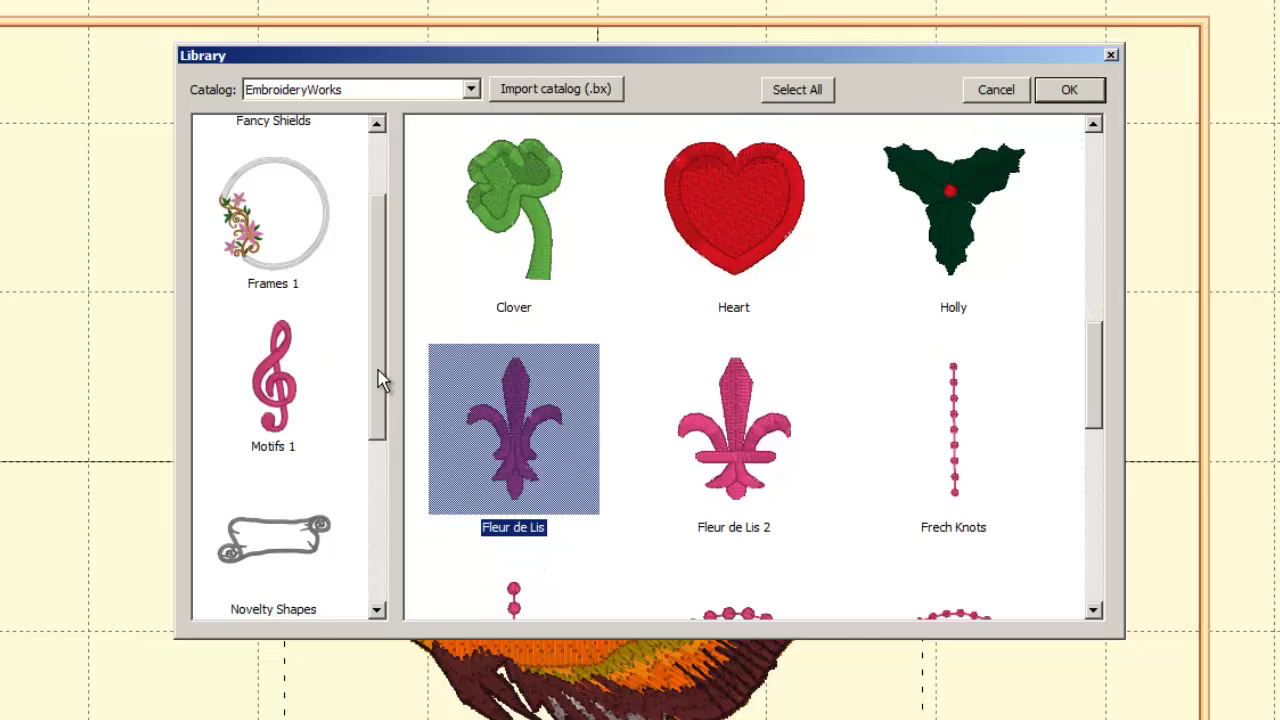
{"action": "key", "text": "Return"}
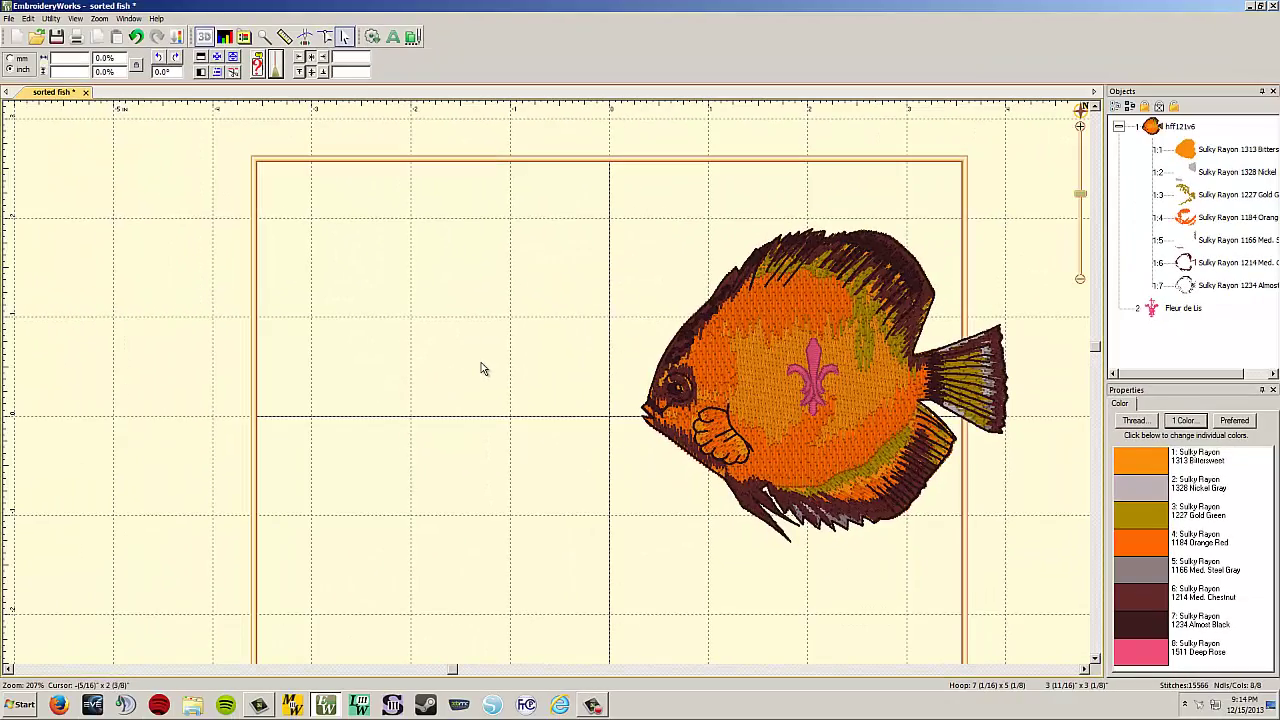
{"action": "key", "text": "ctrl+a"}
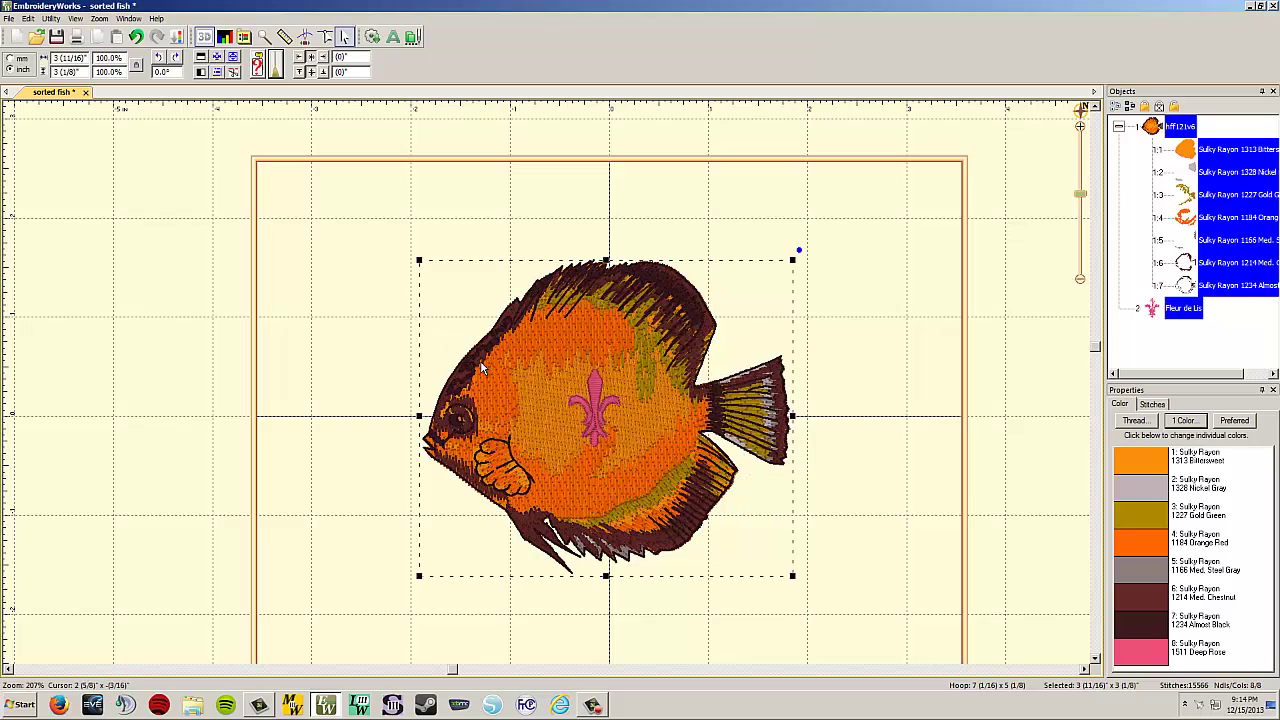
{"action": "key", "text": "Escape"}
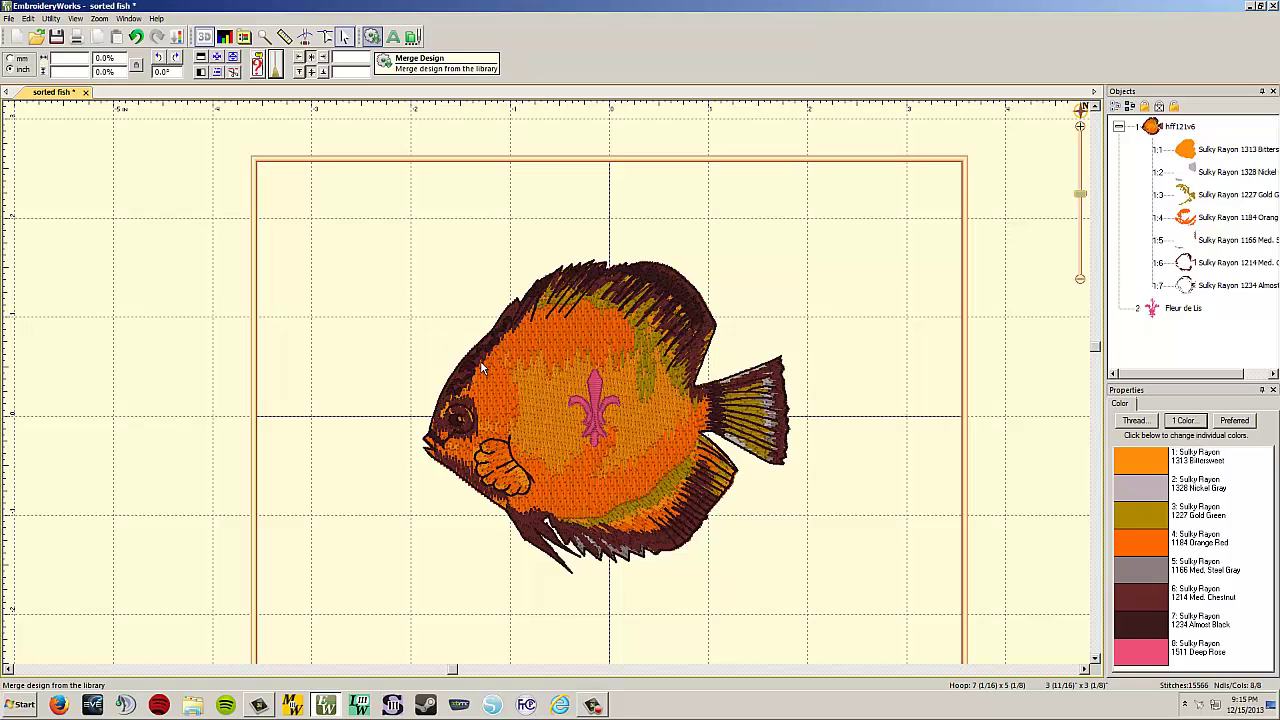
- Move the Fleur de Lis off the fish into the hoop's upper-left area and delete it
{"action": "left_click", "coordinate": [595, 405]}
{"action": "left_click_drag", "start_coordinate": [595, 405], "coordinate": [387, 287]}
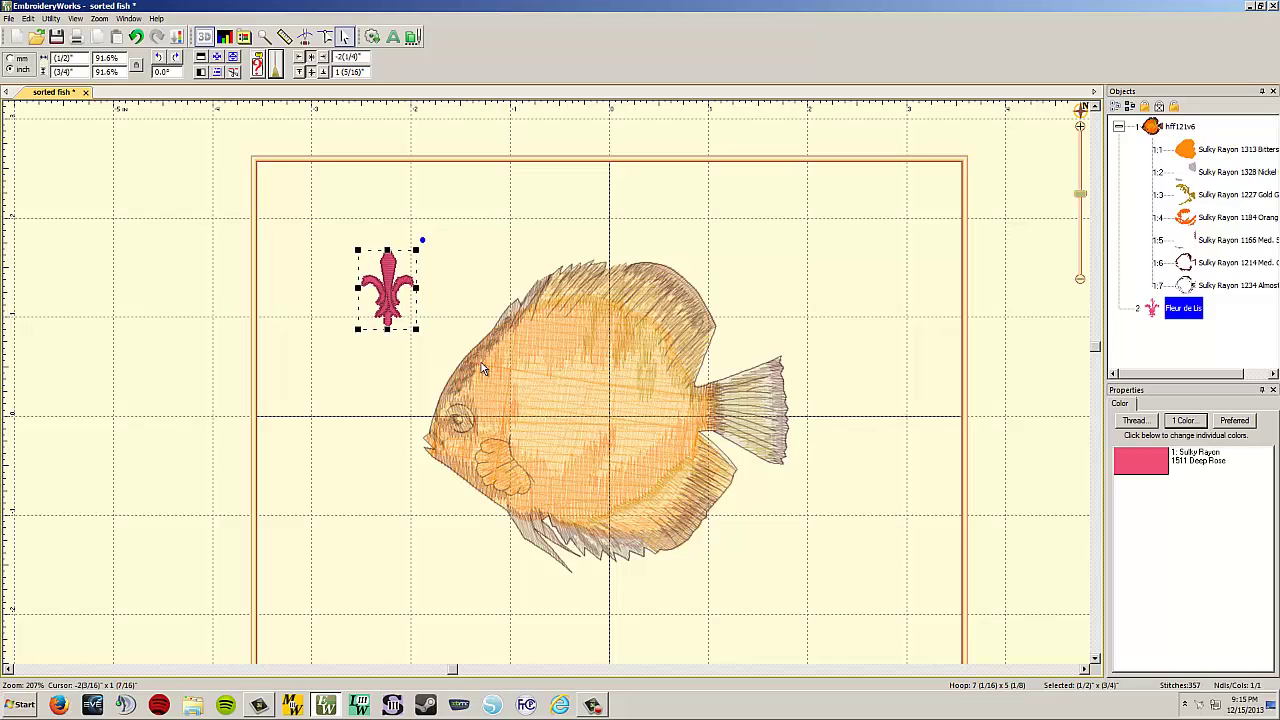
{"action": "key", "text": "Delete"}
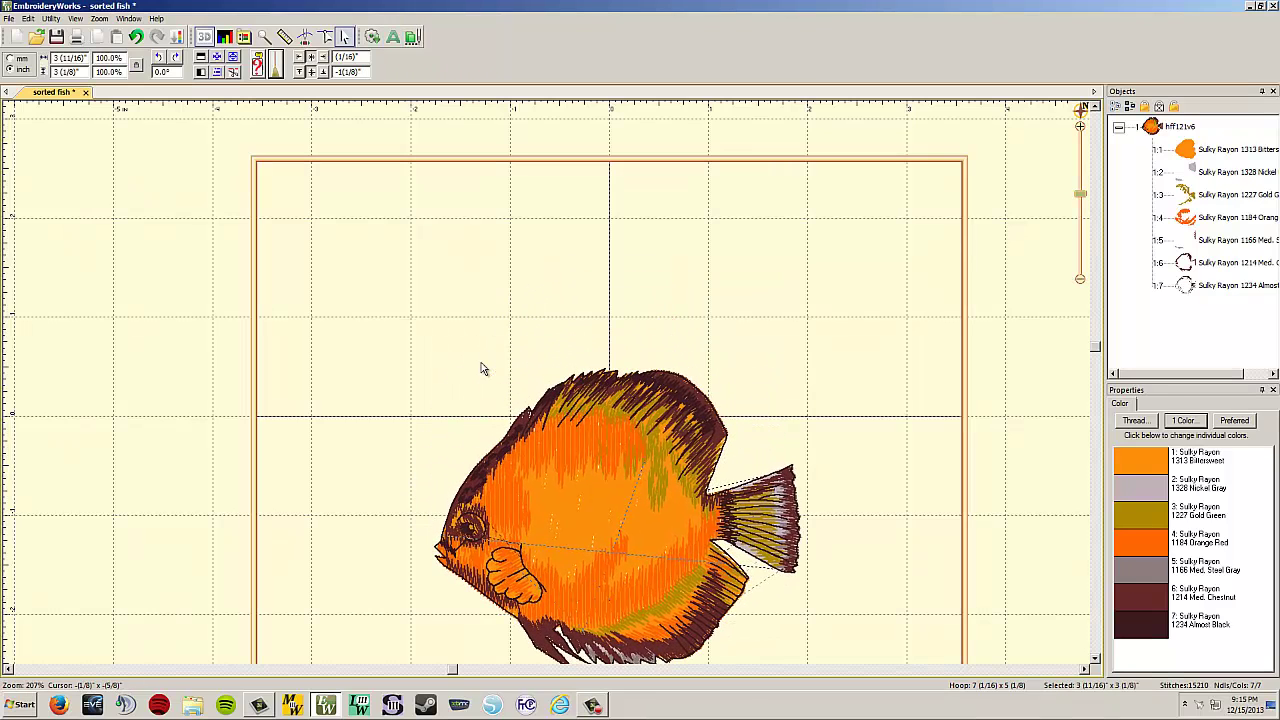
- Reposition the whole fish in the lower-right area of the hoop
{"action": "key", "text": "ctrl+a"}
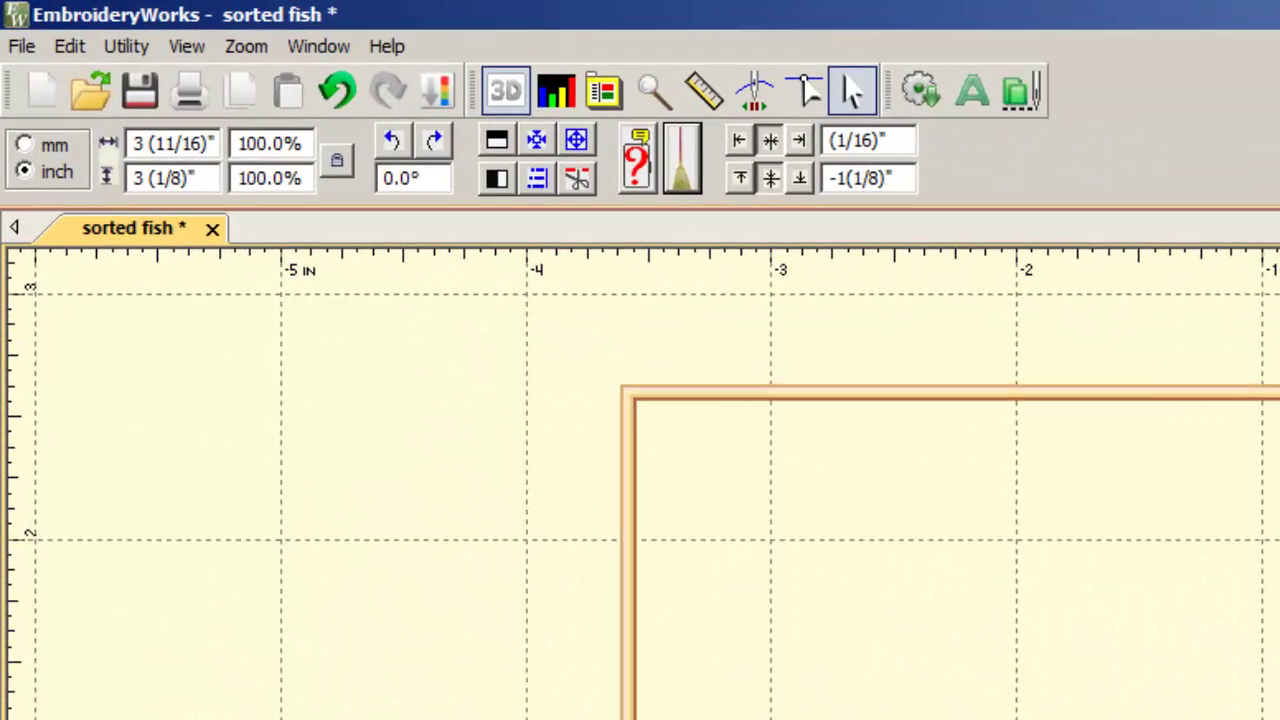
{"action": "scroll", "coordinate": [650, 480], "scroll_direction": "down", "scroll_amount": 1}
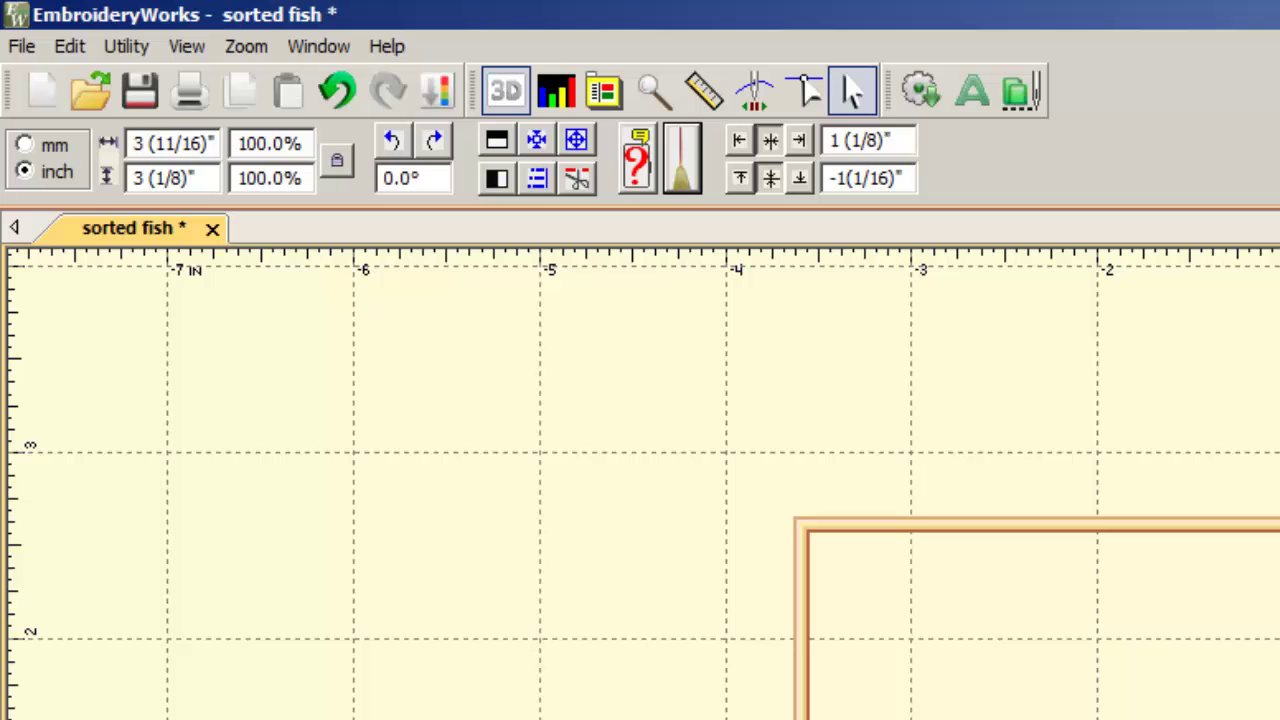
- Open the design file browser, expand the Designer's Gallery folder on Local Disk (C:), and widen the browser and its folder list
{"action": "left_click", "coordinate": [1020, 90]}
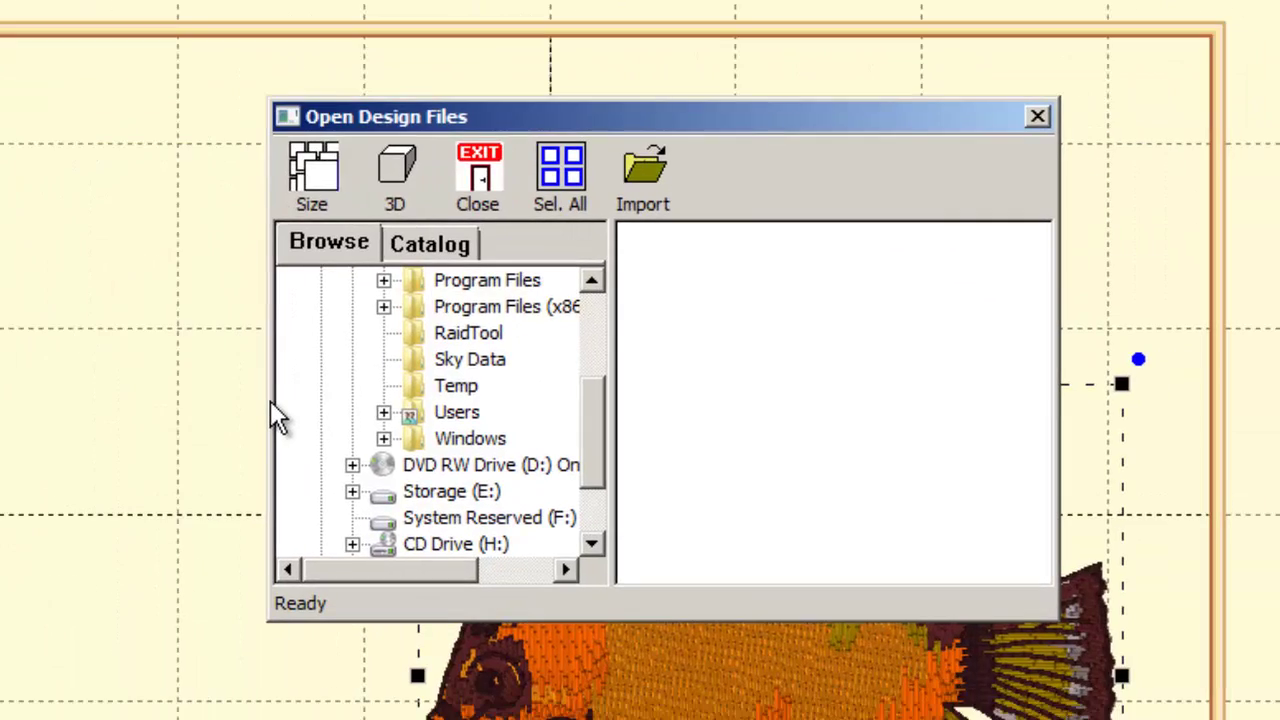
{"action": "scroll", "coordinate": [278, 418], "scroll_direction": "up", "scroll_amount": 3}
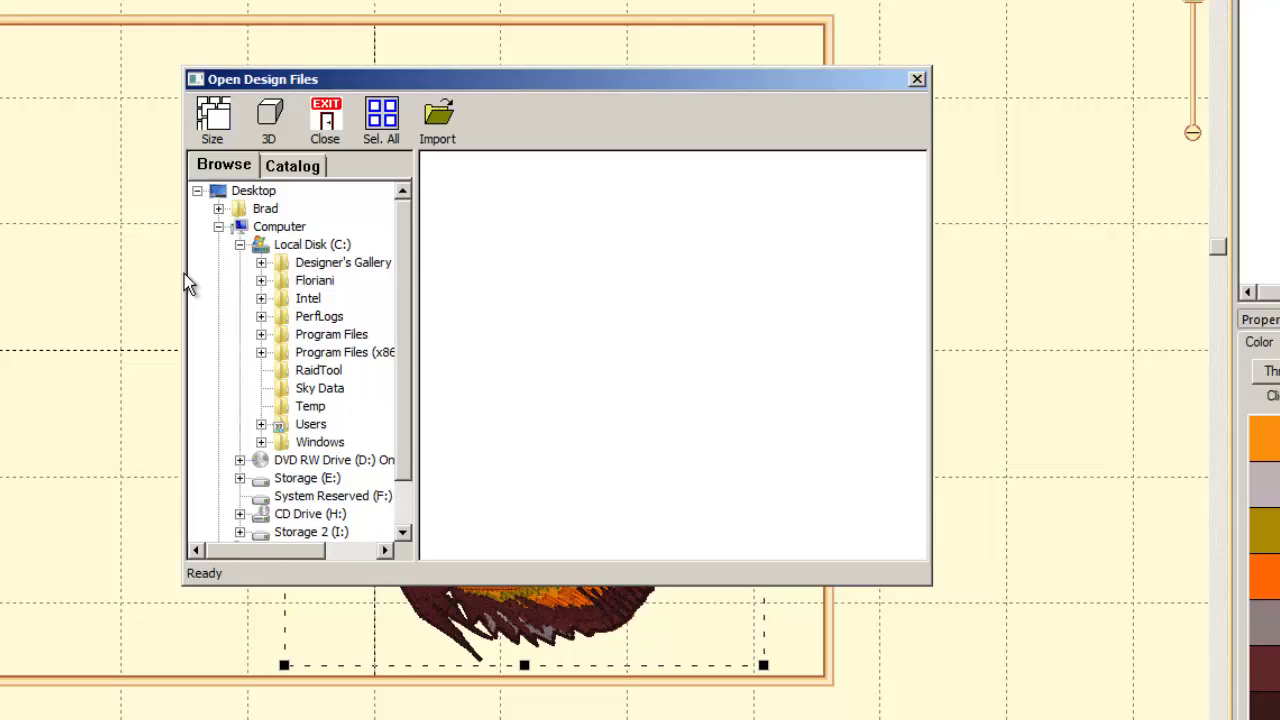
{"action": "key", "text": "Down"}
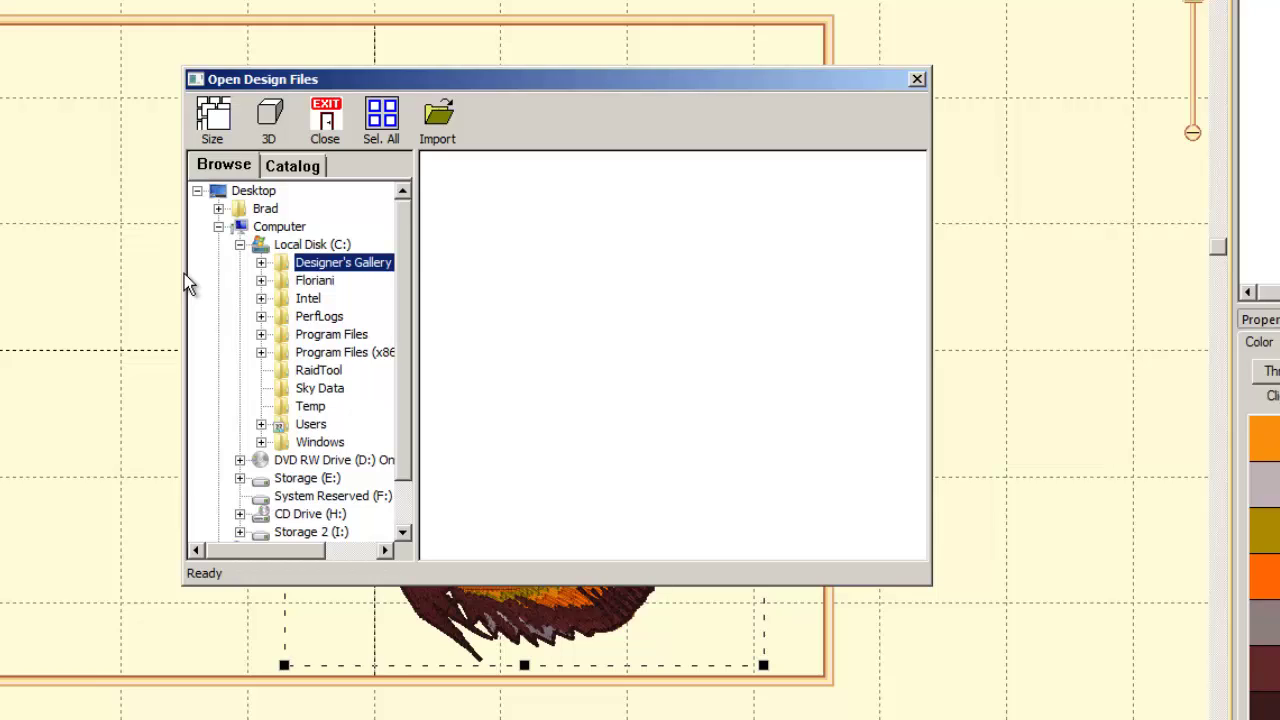
{"action": "key", "text": "Right"}
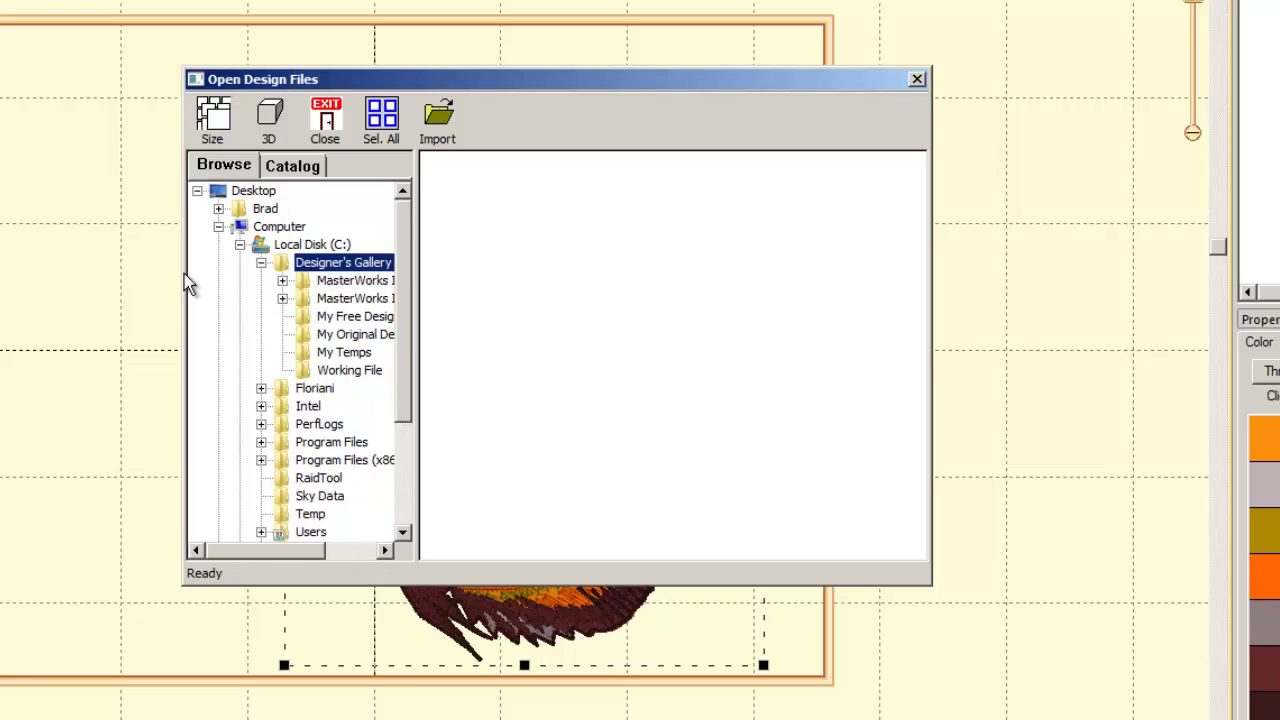
{"action": "left_click_drag", "start_coordinate": [184, 274], "coordinate": [66, 276]}
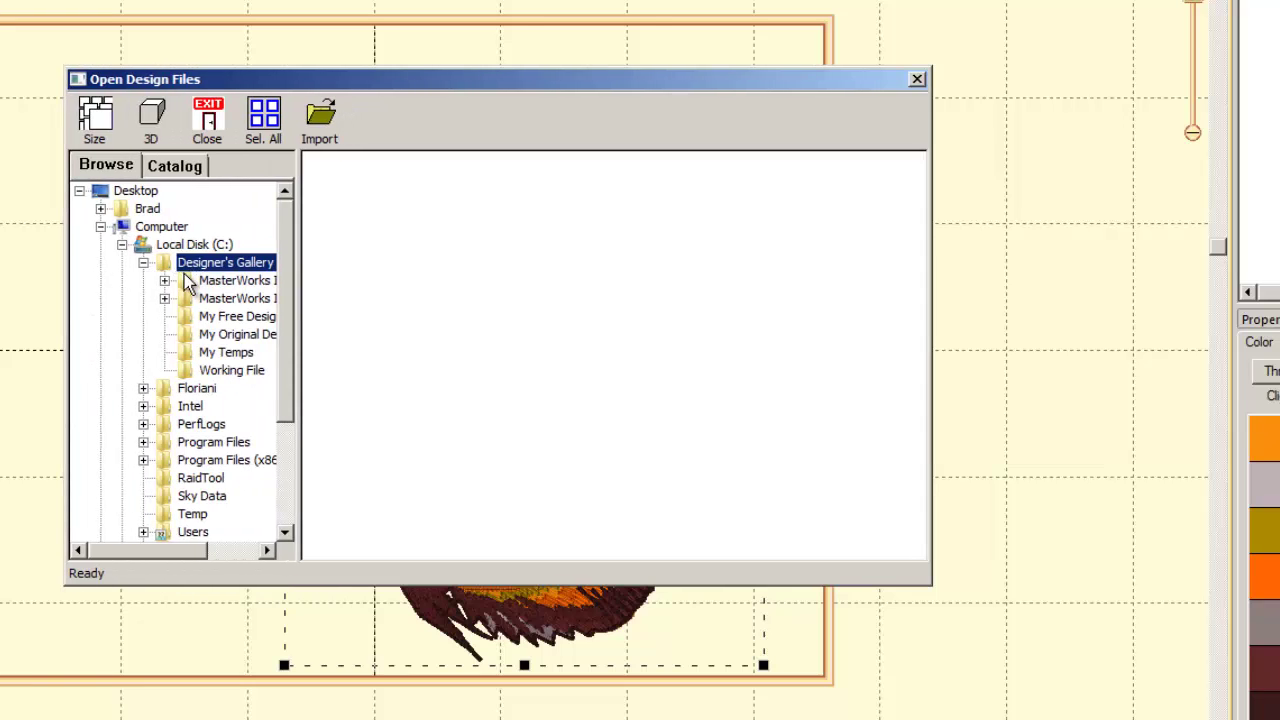
{"action": "left_click_drag", "start_coordinate": [300, 355], "coordinate": [405, 355]}
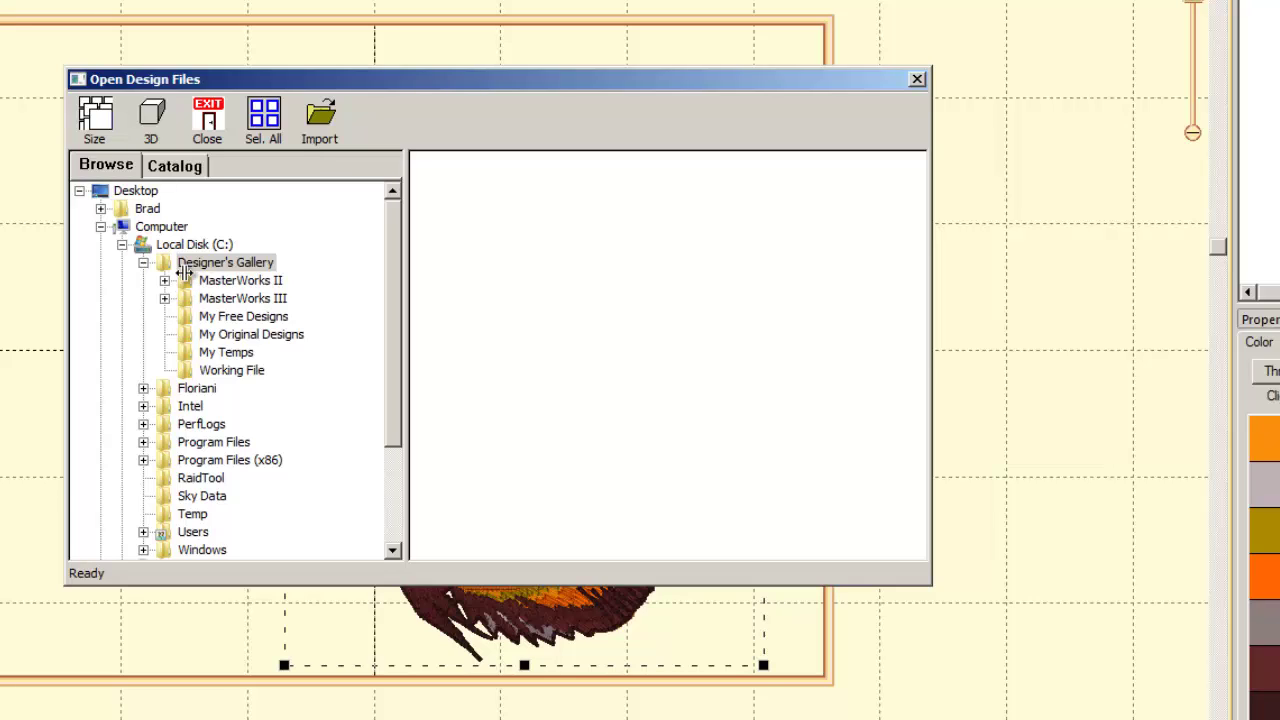
{"action": "left_click_drag", "start_coordinate": [405, 355], "coordinate": [366, 355]}
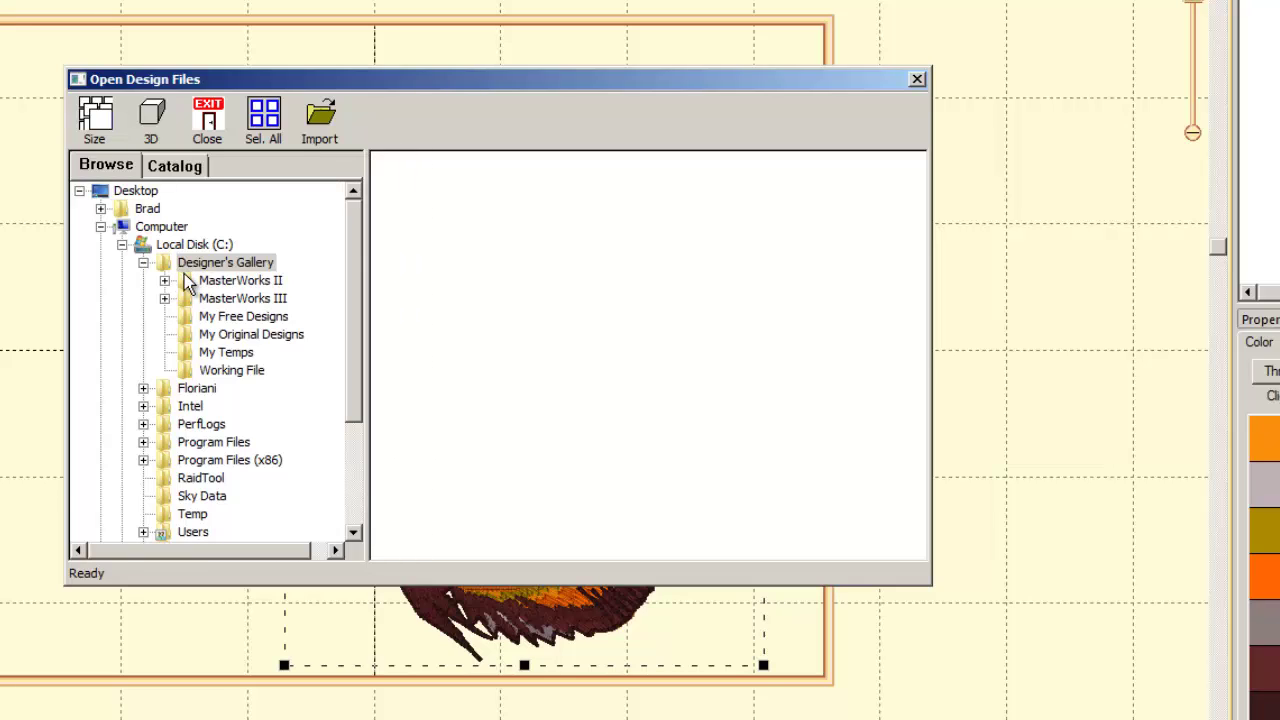
- Merge the sailboat bp123v6.pes from the My Free Designs folder and place it to the upper left of the fish
{"action": "key", "text": "Down"}
{"action": "key", "text": "Down"}
{"action": "key", "text": "Down"}
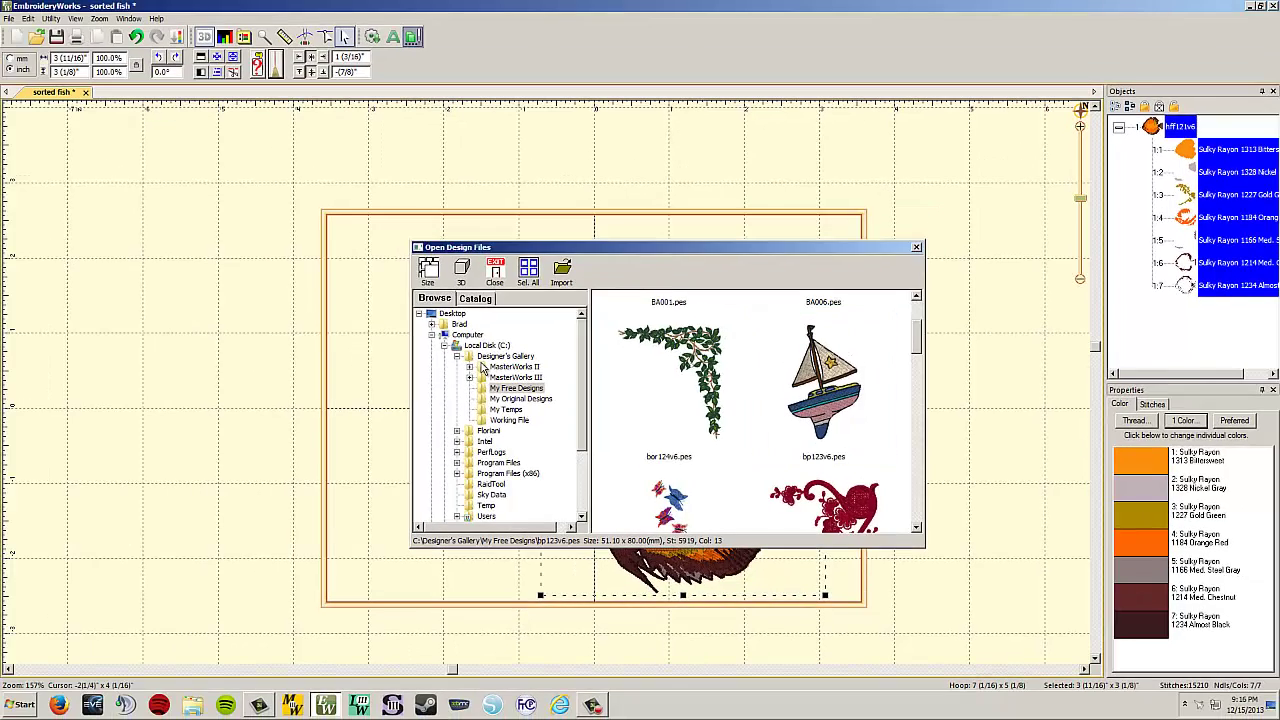
{"action": "key", "text": "Return"}
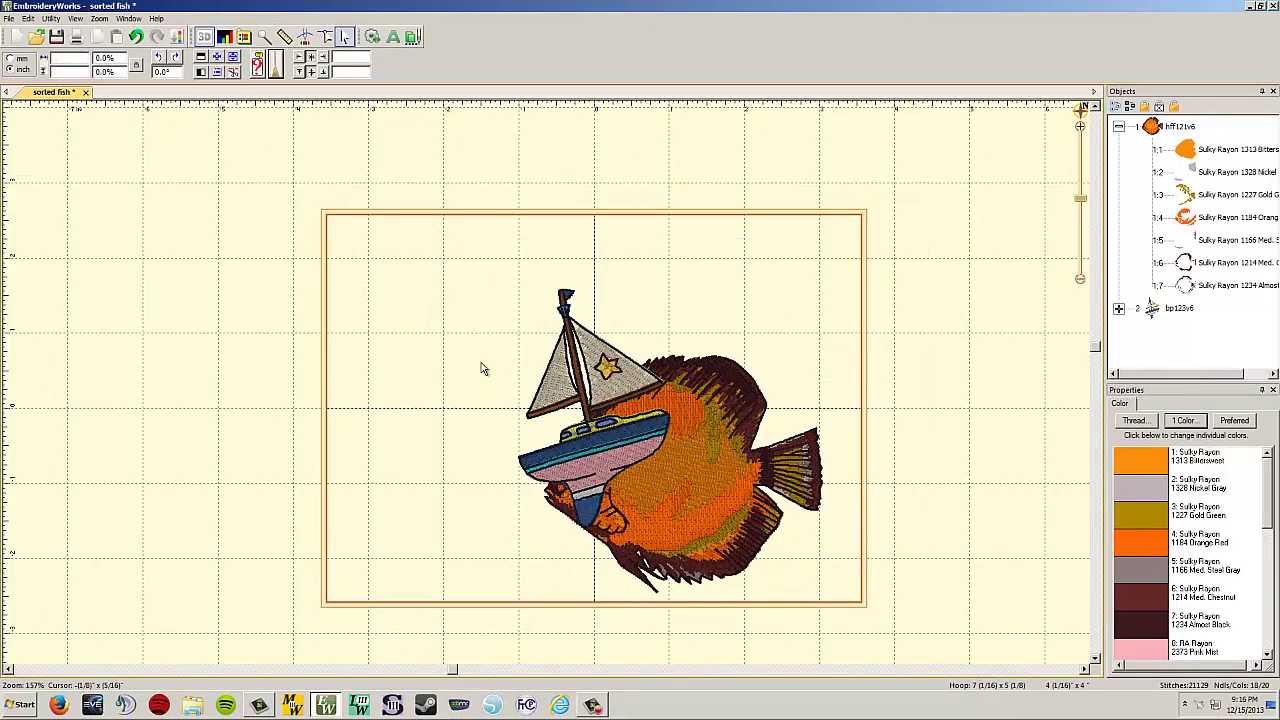
{"action": "left_click_drag", "start_coordinate": [616, 434], "coordinate": [481, 369]}
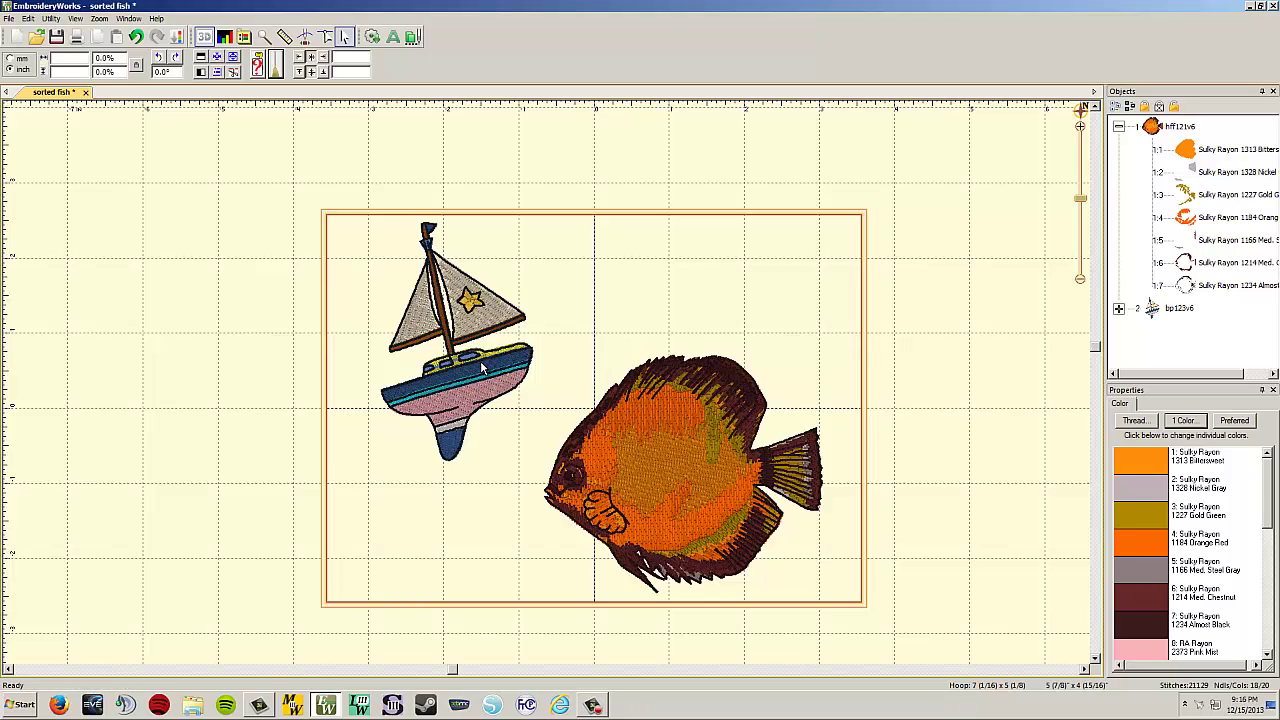
- Open BA001.pes from My Free Designs as a separate document, and close it
{"action": "key", "text": "ctrl+o"}
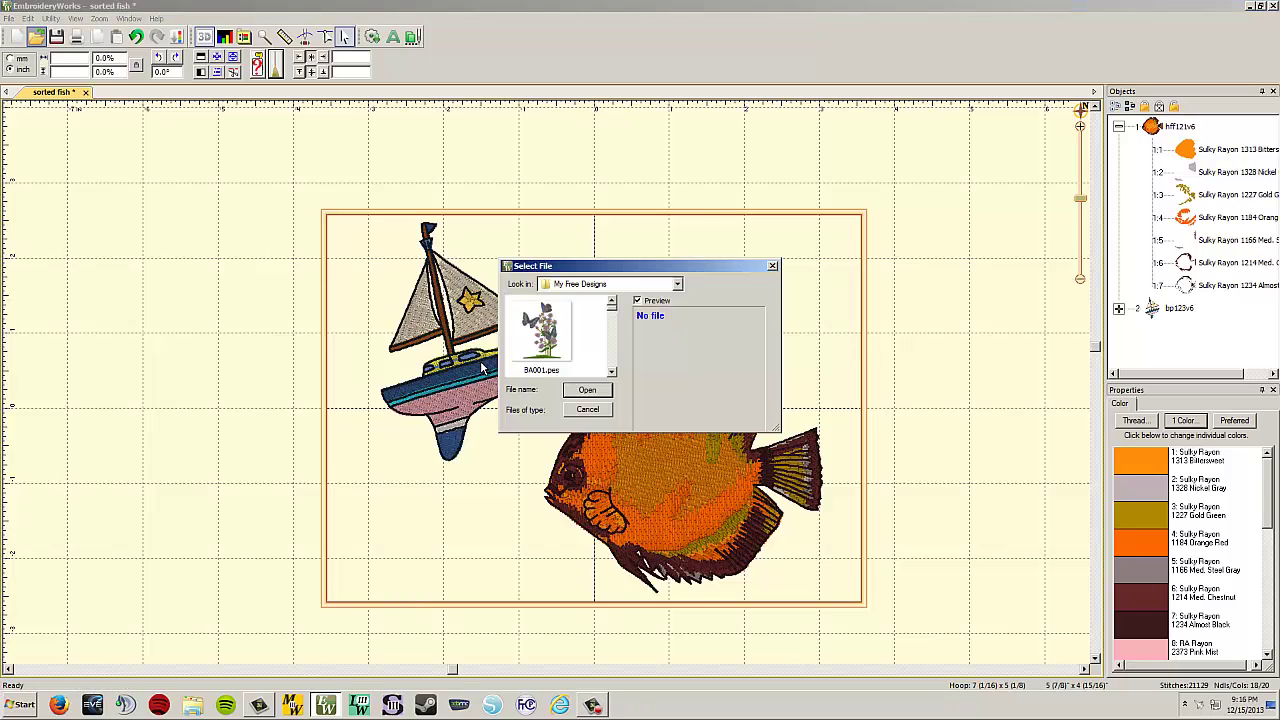
{"action": "key", "text": "Return"}
{"action": "scroll", "coordinate": [483, 368], "scroll_direction": "down", "scroll_amount": 3}
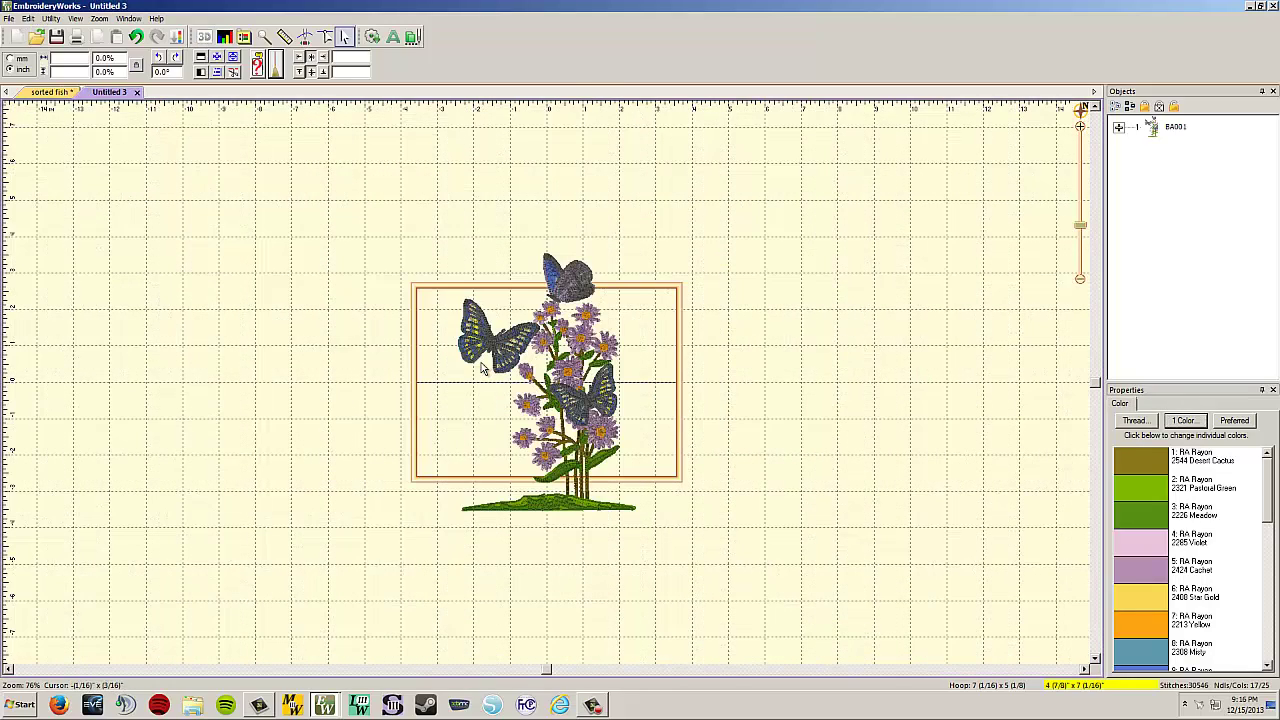
{"action": "key", "text": "ctrl+F4"}
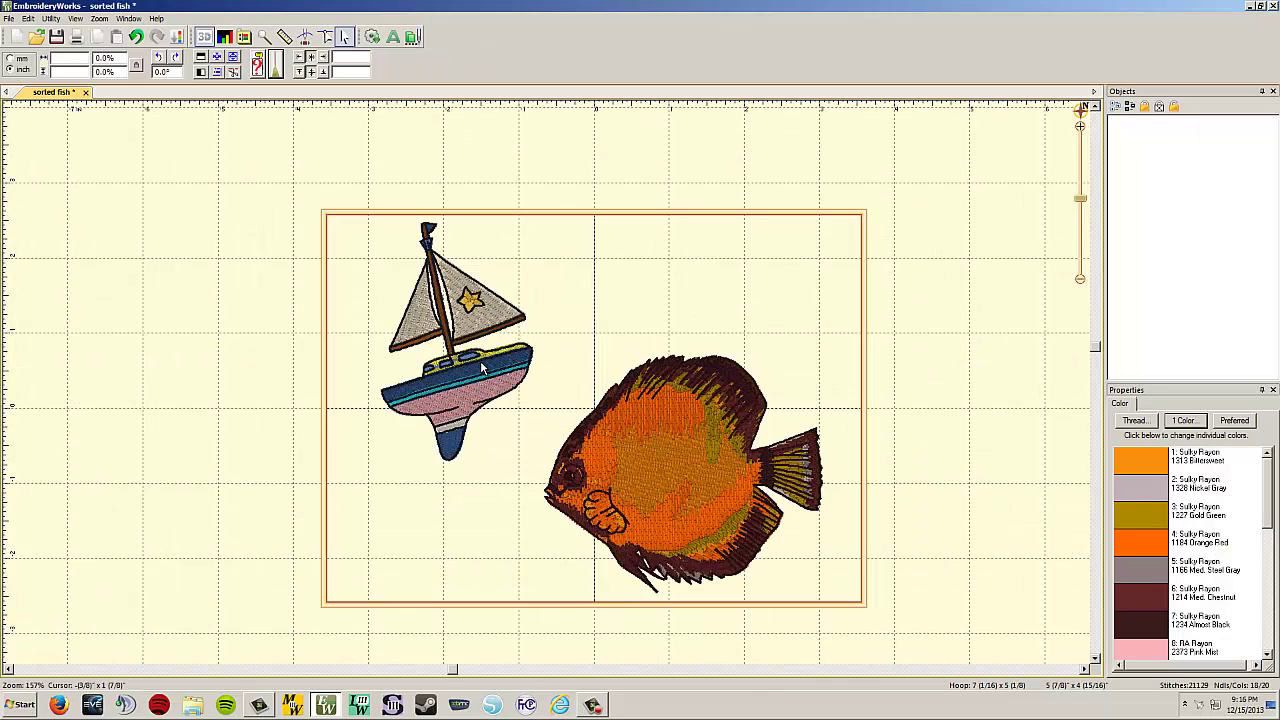
- Delete the sailboat and move the fish near the hoop's center, at about 3/16" horizontally and 1/16" vertically
{"action": "left_click", "coordinate": [481, 368]}
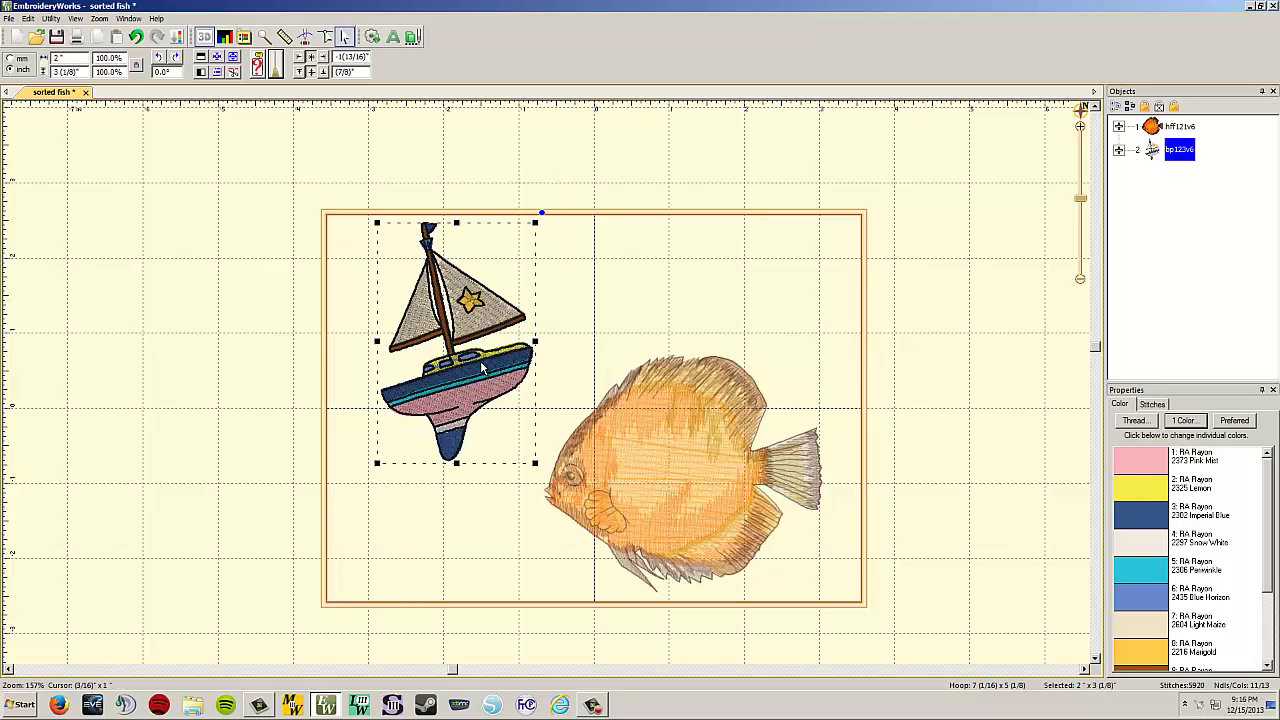
{"action": "key", "text": "Delete"}
{"action": "key", "text": "ctrl+a"}
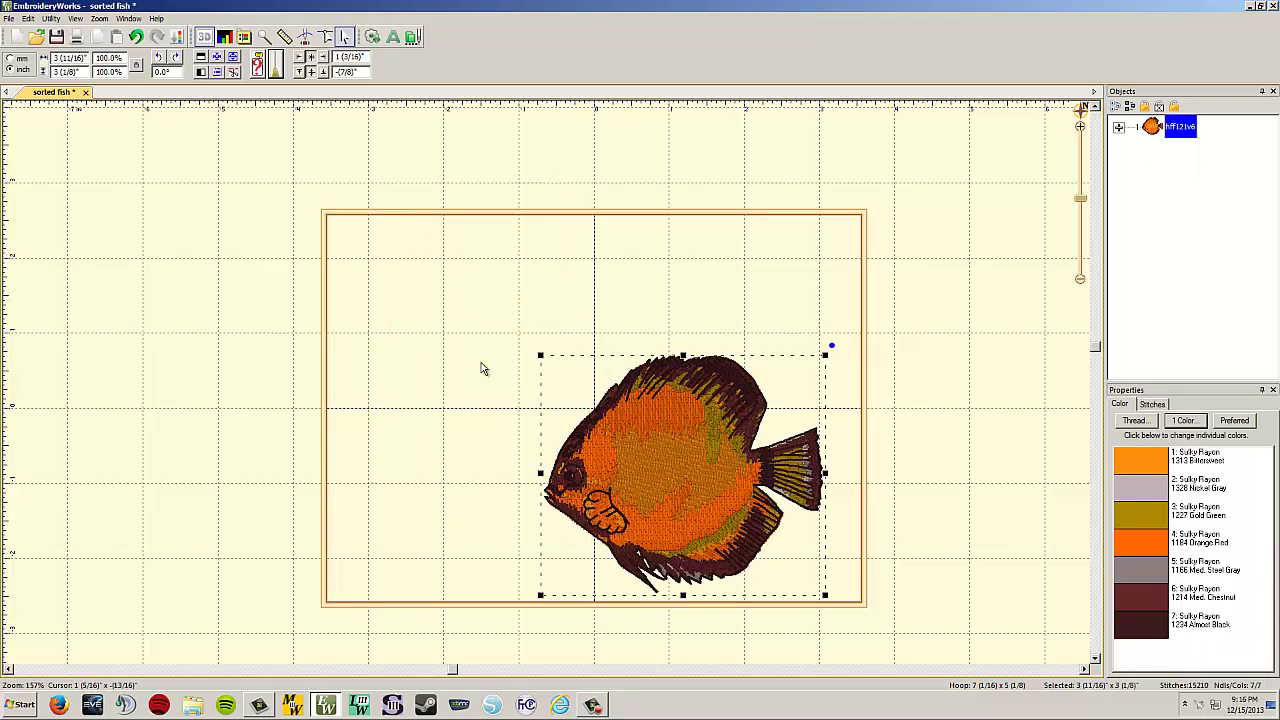
{"action": "key", "text": "ctrl+e"}
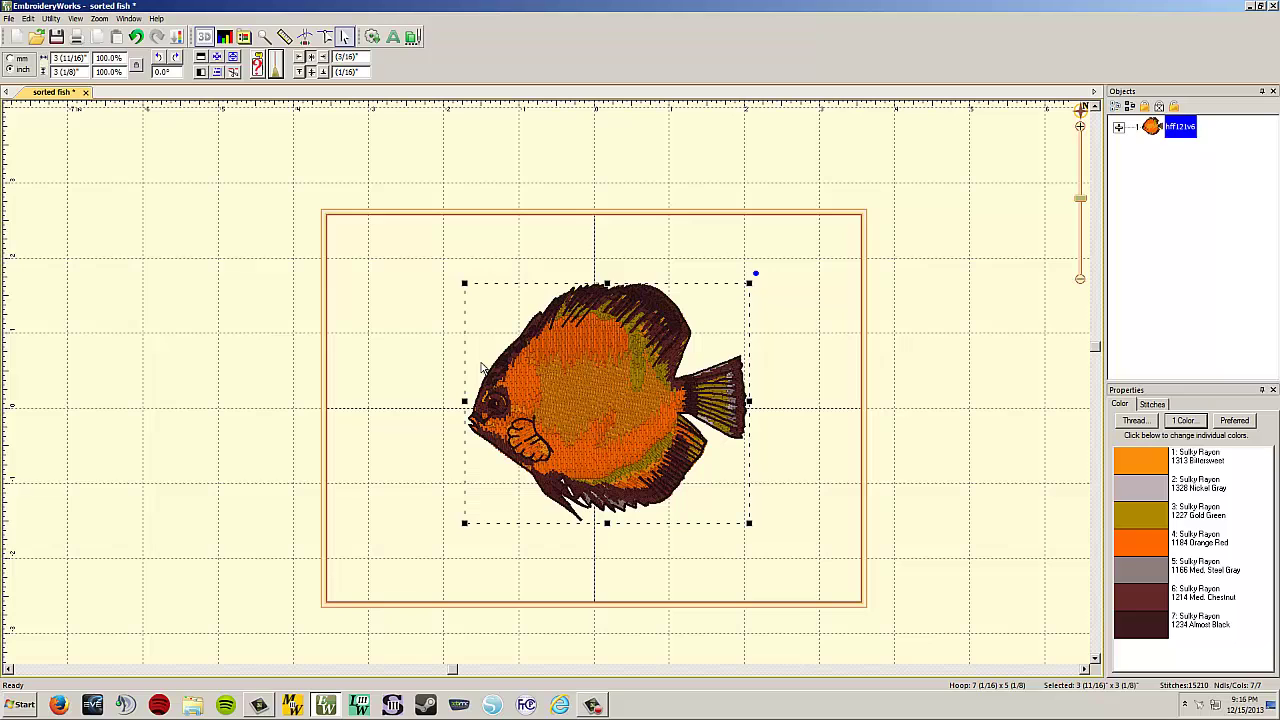
- Rotate the fish counterclockwise in 90-degree increments through a full turn
{"action": "left_click", "coordinate": [158, 57]}
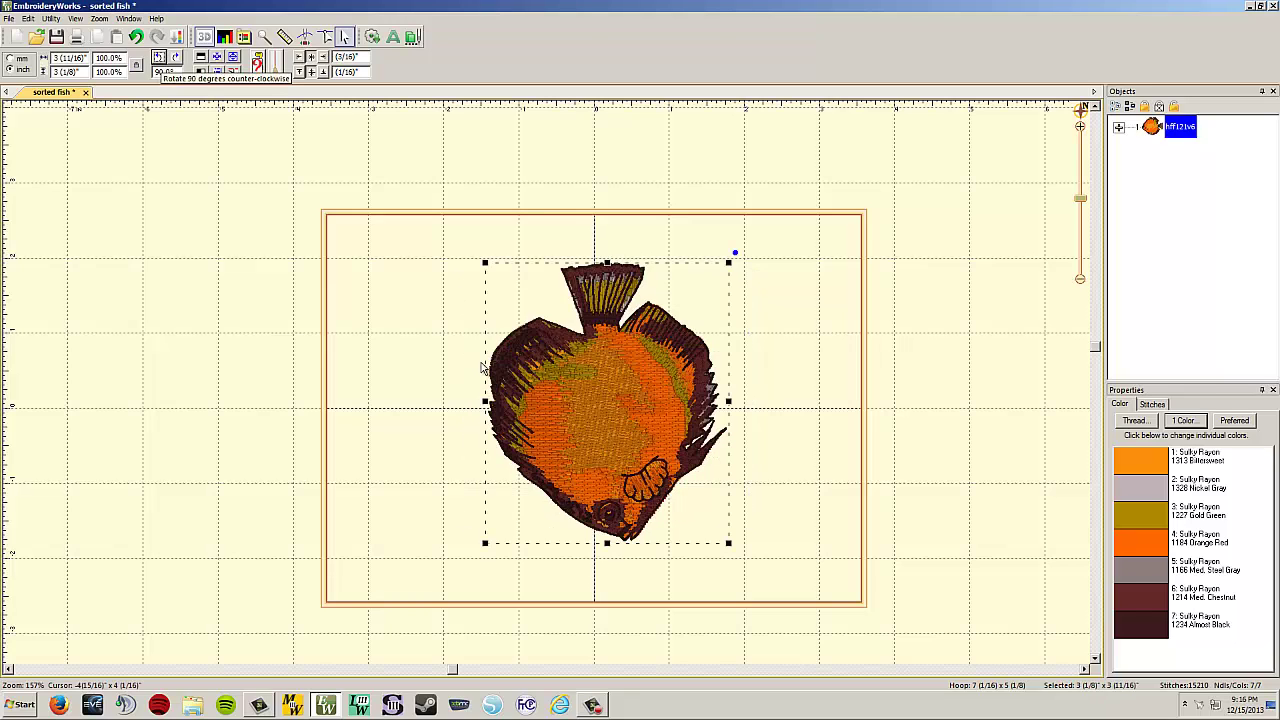
{"action": "left_click", "coordinate": [158, 57]}
{"action": "left_click", "coordinate": [158, 57]}
{"action": "left_click", "coordinate": [158, 57]}
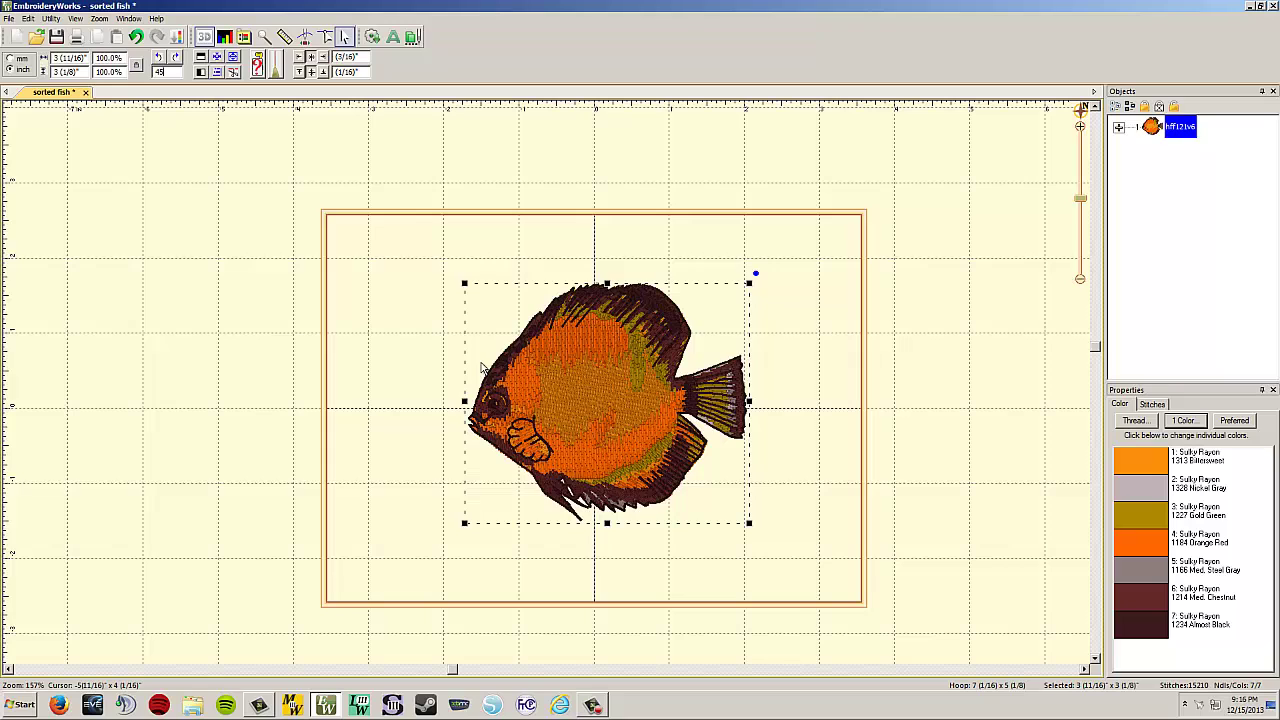
- Try rotating the fish to 45° and rotating it freehand, and reset its rotation to 0°
{"action": "key", "text": "Return"}
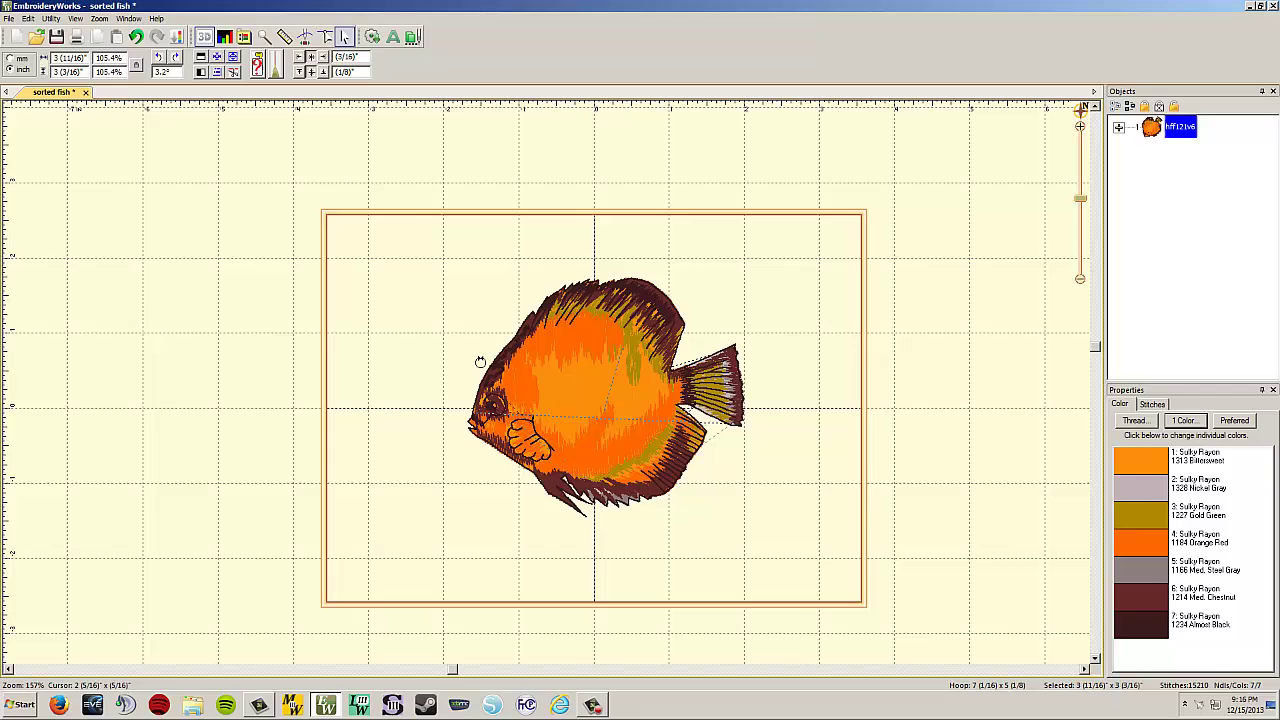
{"action": "left_click", "coordinate": [480, 362]}
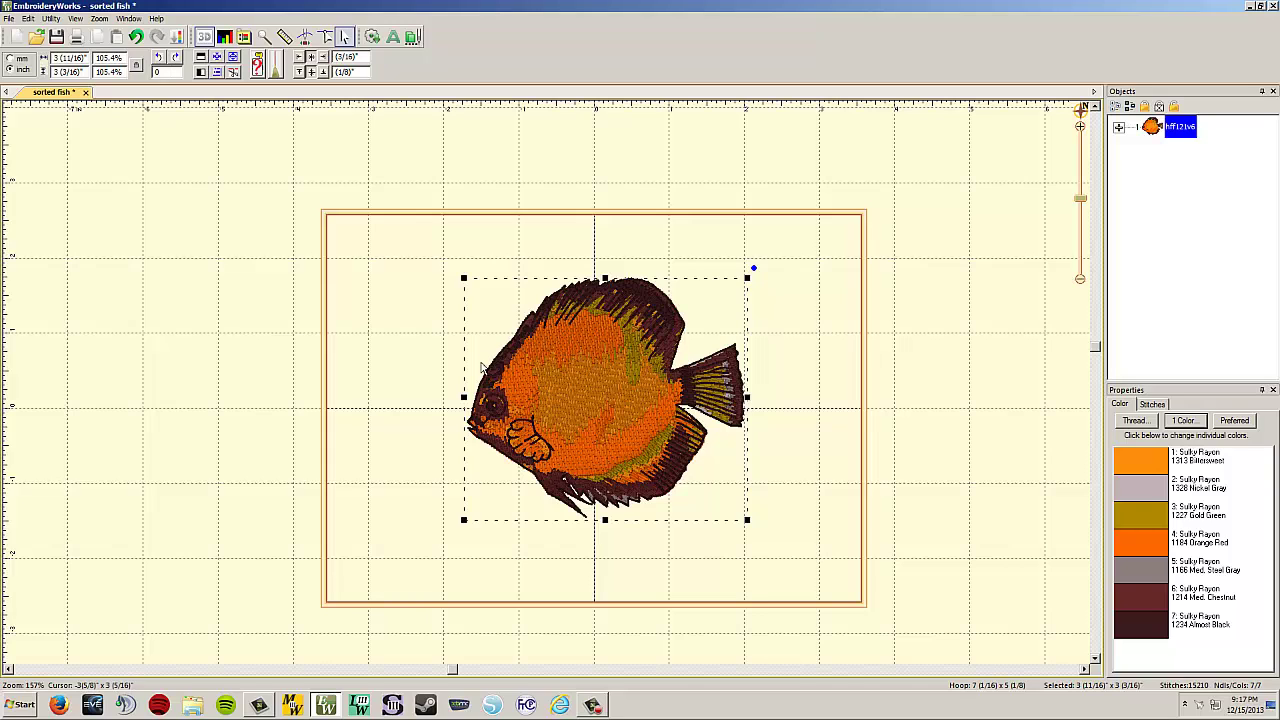
{"action": "key", "text": "Tab"}
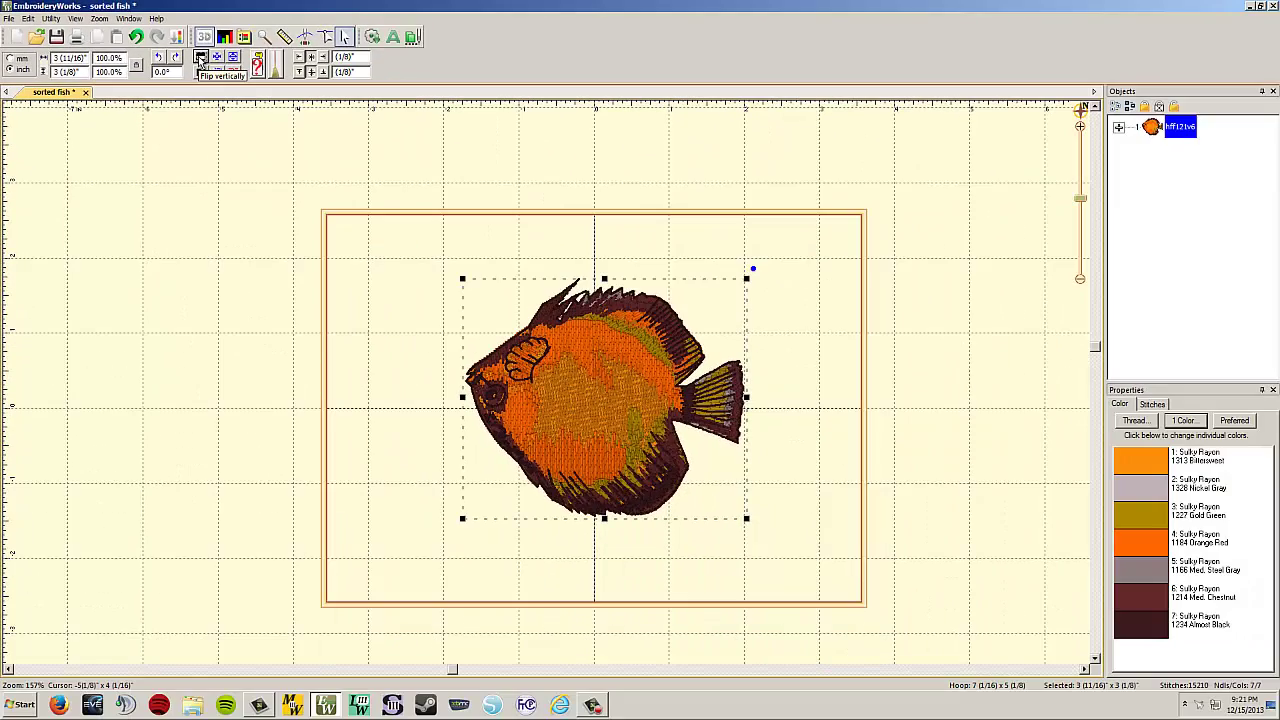
- Restore the vertically flipped fish, and flip it horizontally and back again
{"action": "left_click", "coordinate": [201, 61]}
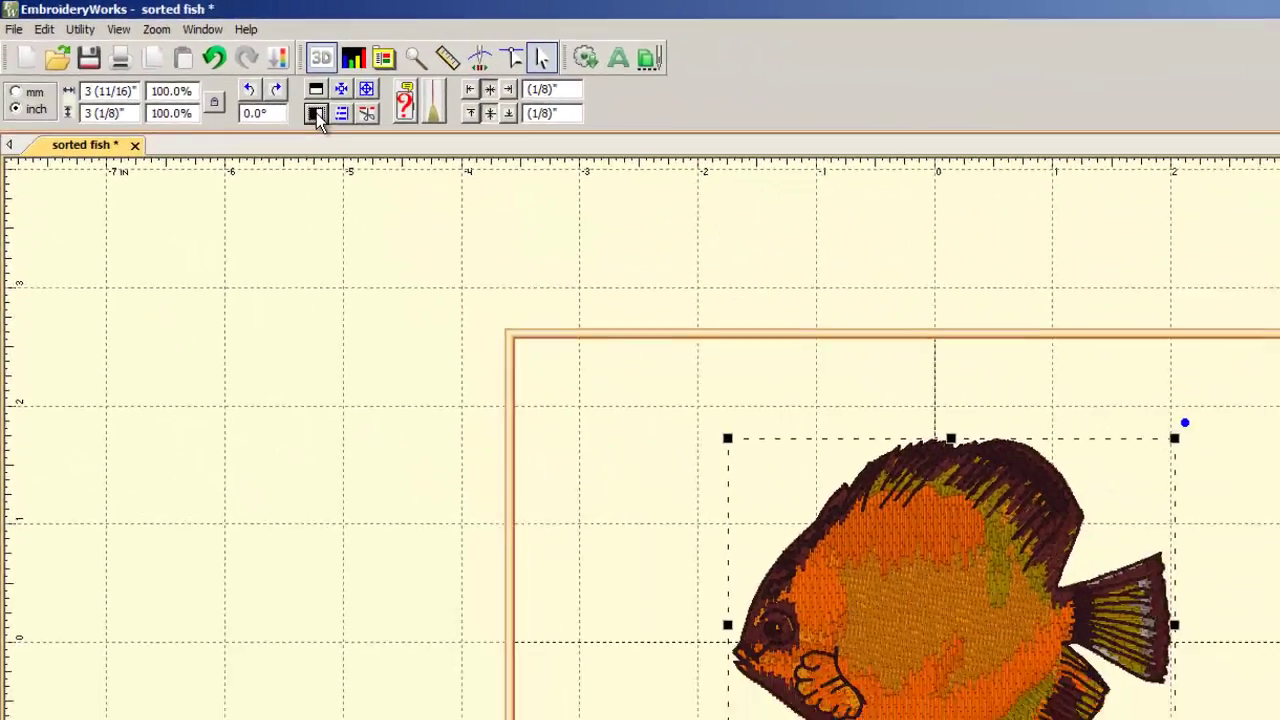
{"action": "left_click", "coordinate": [201, 73]}
{"action": "left_click", "coordinate": [201, 73]}
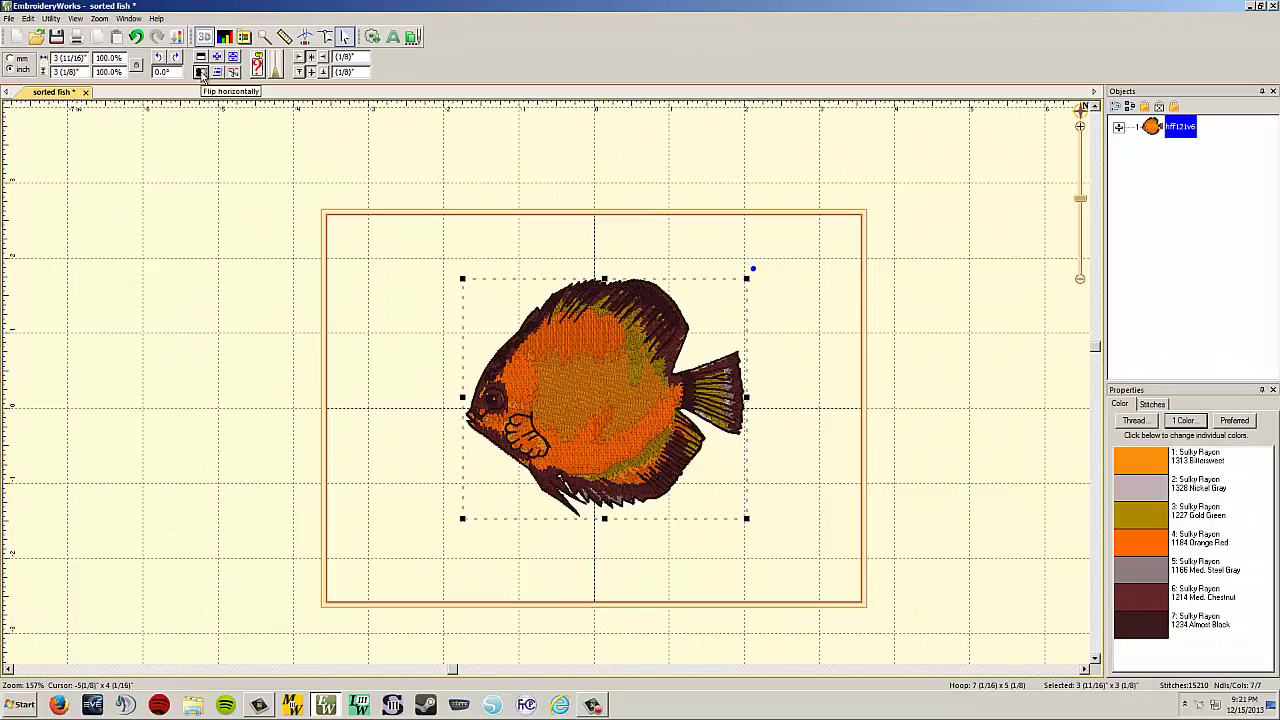
- Flip the fish horizontally four more times in succession
{"action": "left_click", "coordinate": [201, 73]}
{"action": "left_click", "coordinate": [201, 73]}
{"action": "left_click", "coordinate": [201, 73]}
{"action": "left_click", "coordinate": [201, 73]}
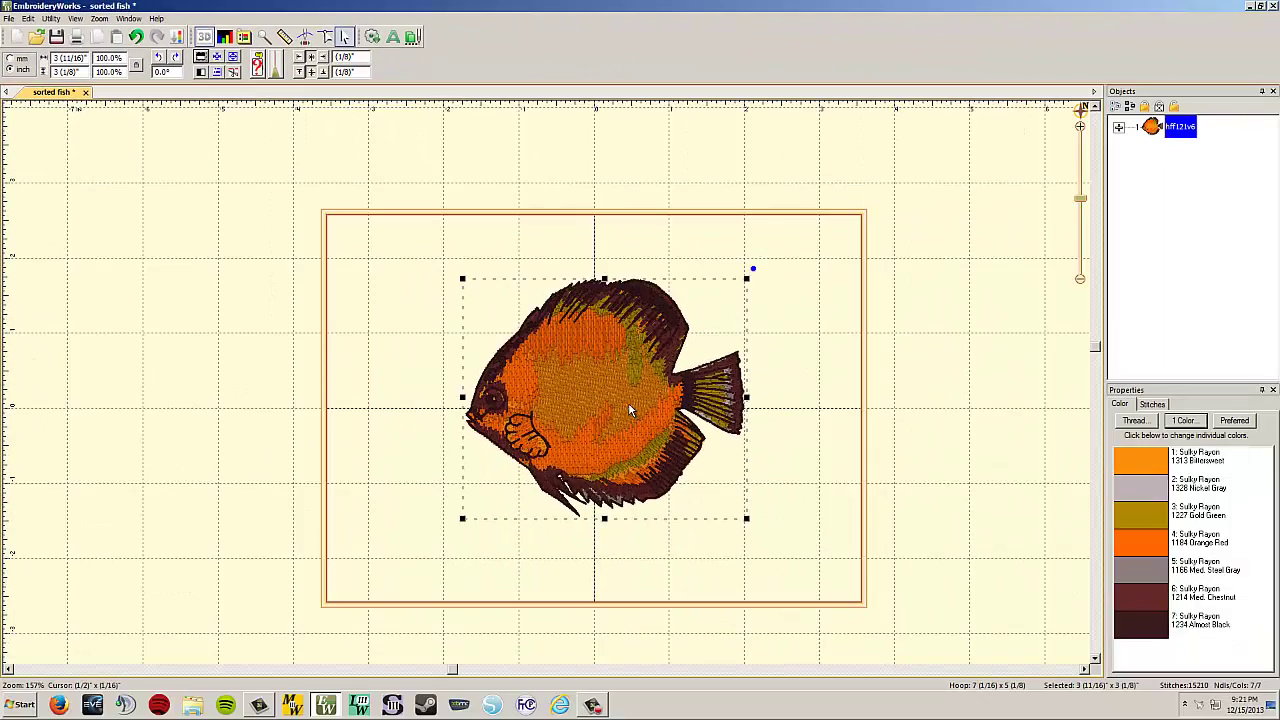
- Move the fish off-center to about -1 7/16" and 7/8", center it in the hoop and fit it to the hoop
{"action": "left_click_drag", "start_coordinate": [628, 402], "coordinate": [509, 351]}
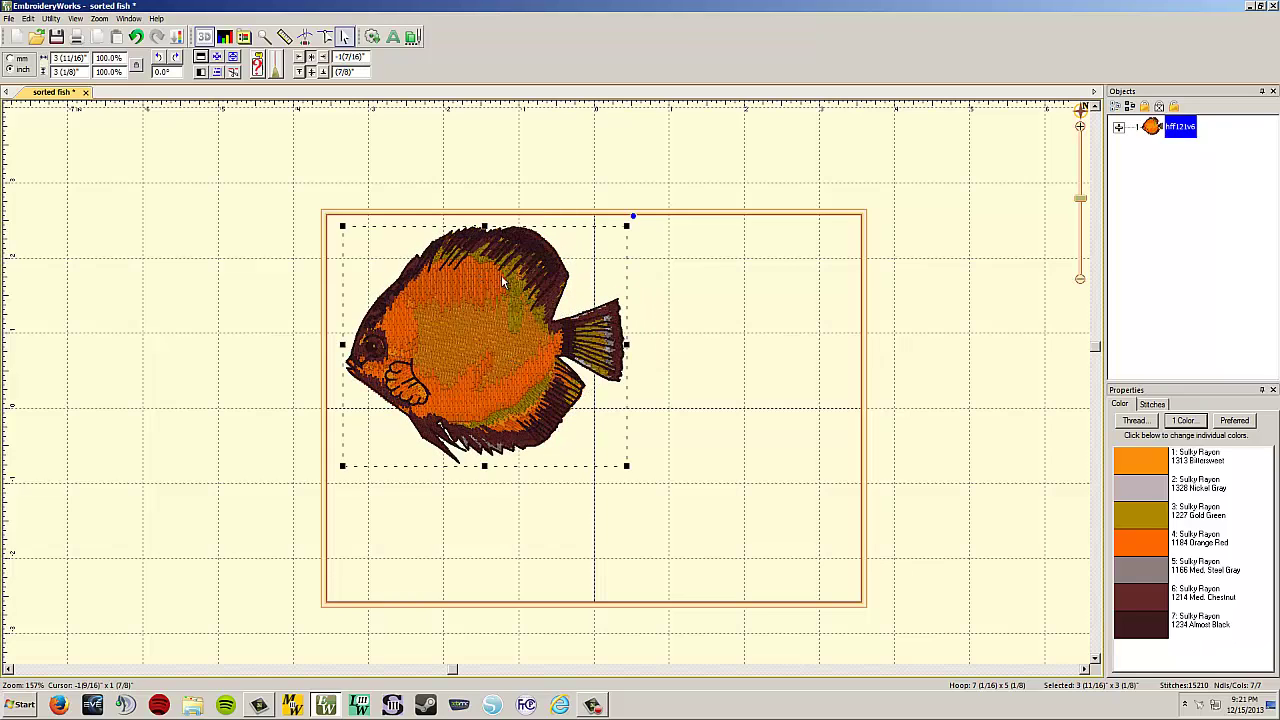
{"action": "left_click", "coordinate": [218, 60]}
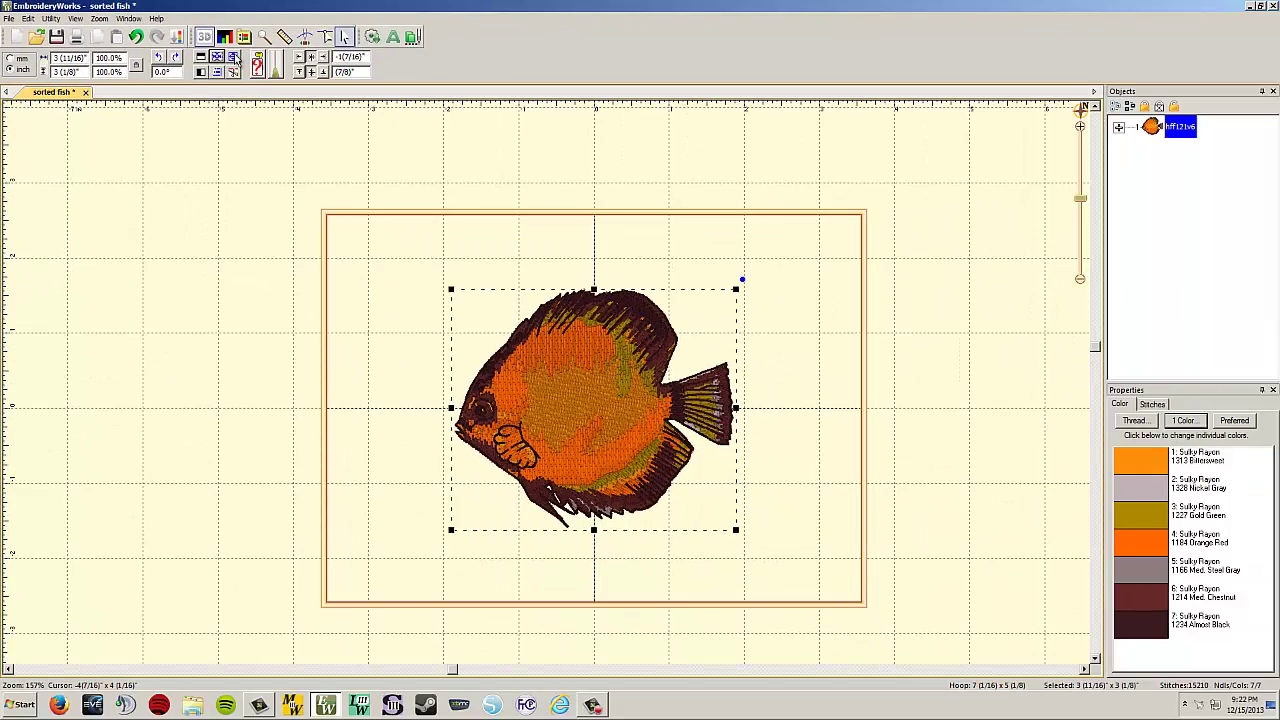
{"action": "left_click", "coordinate": [236, 59]}
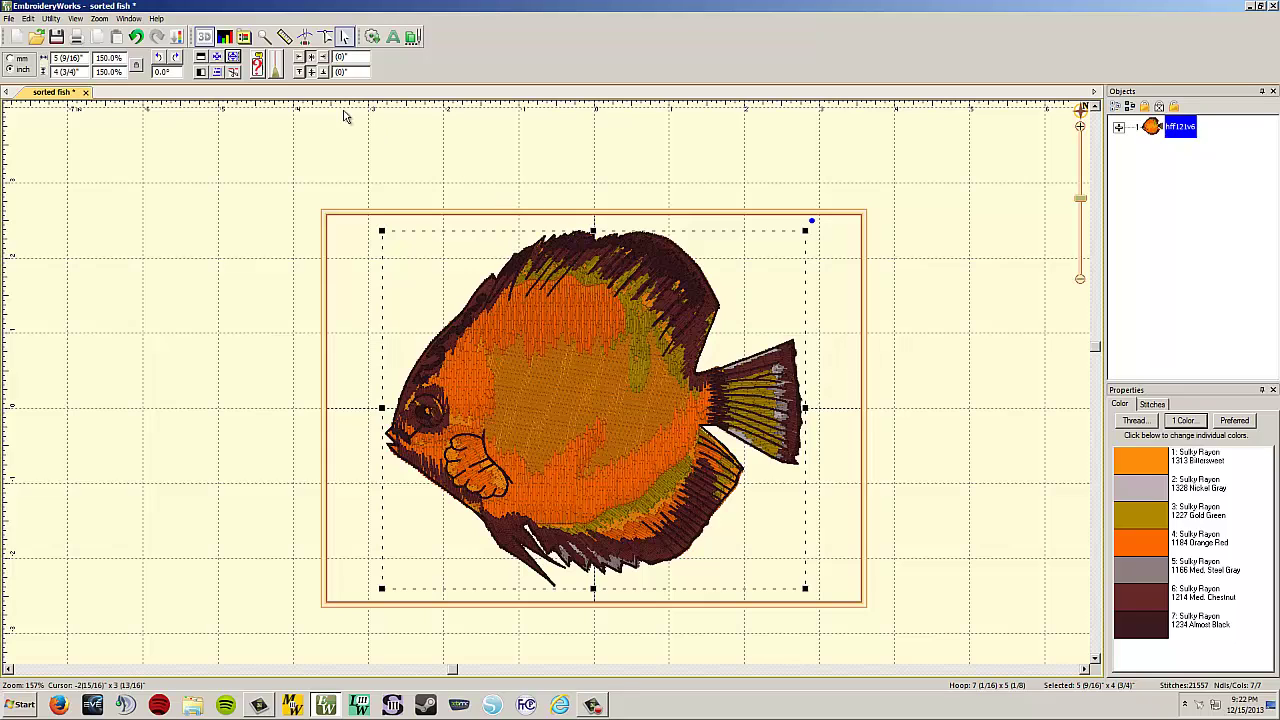
- Switch the PES hoop to 100mm x 100mm, fit the fish to the new hoop, and deselect it
{"action": "left_click", "coordinate": [244, 38]}
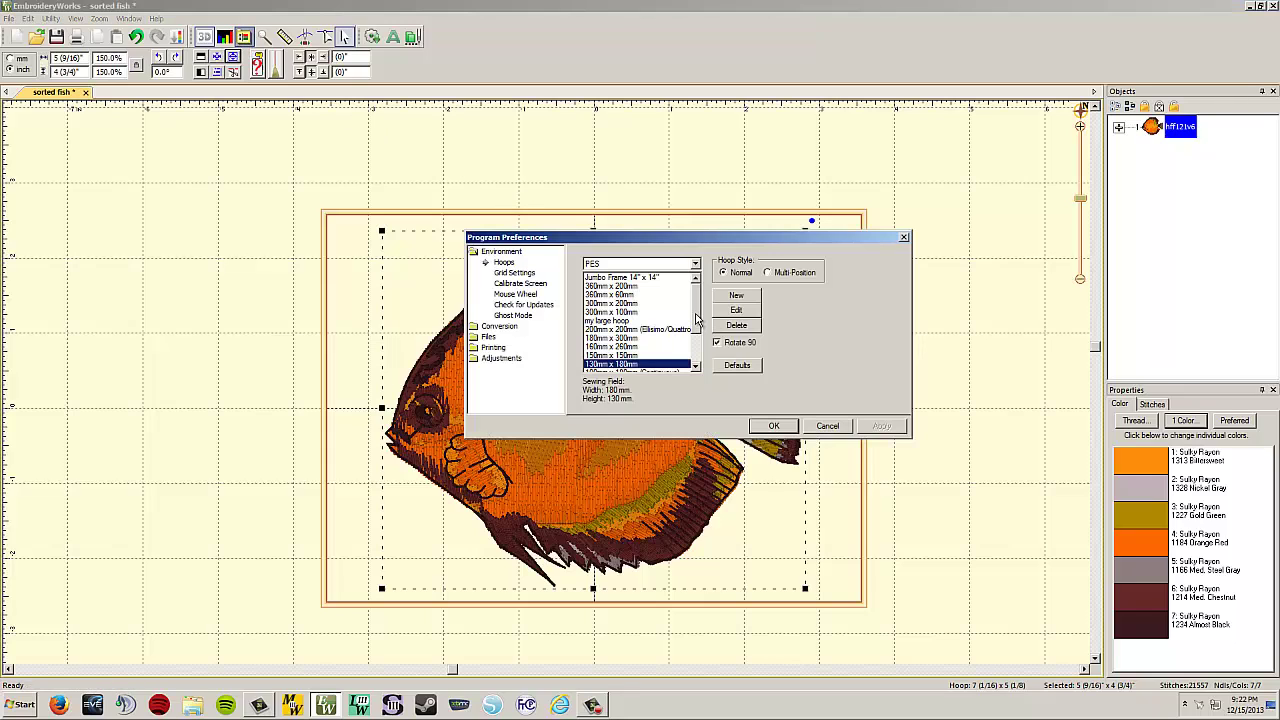
{"action": "left_click_drag", "start_coordinate": [697, 318], "coordinate": [697, 335]}
{"action": "left_click_drag", "start_coordinate": [632, 246], "coordinate": [927, 227]}
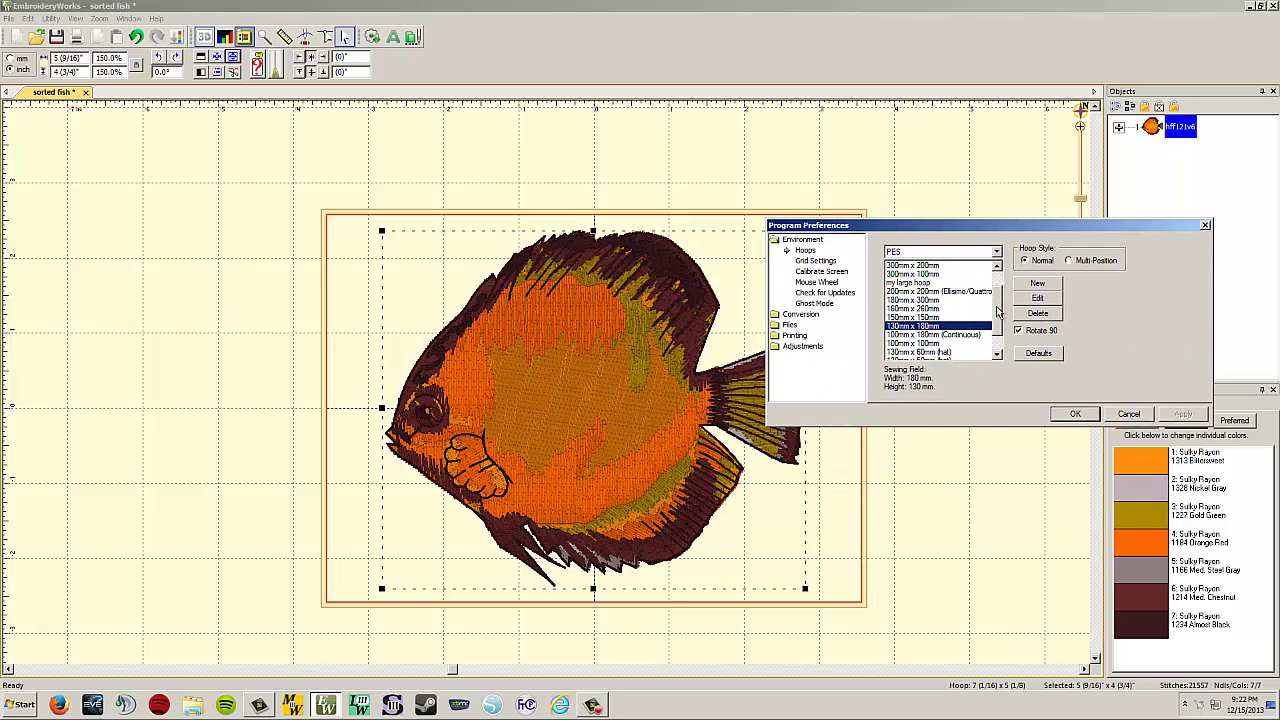
{"action": "left_click_drag", "start_coordinate": [997, 313], "coordinate": [998, 328]}
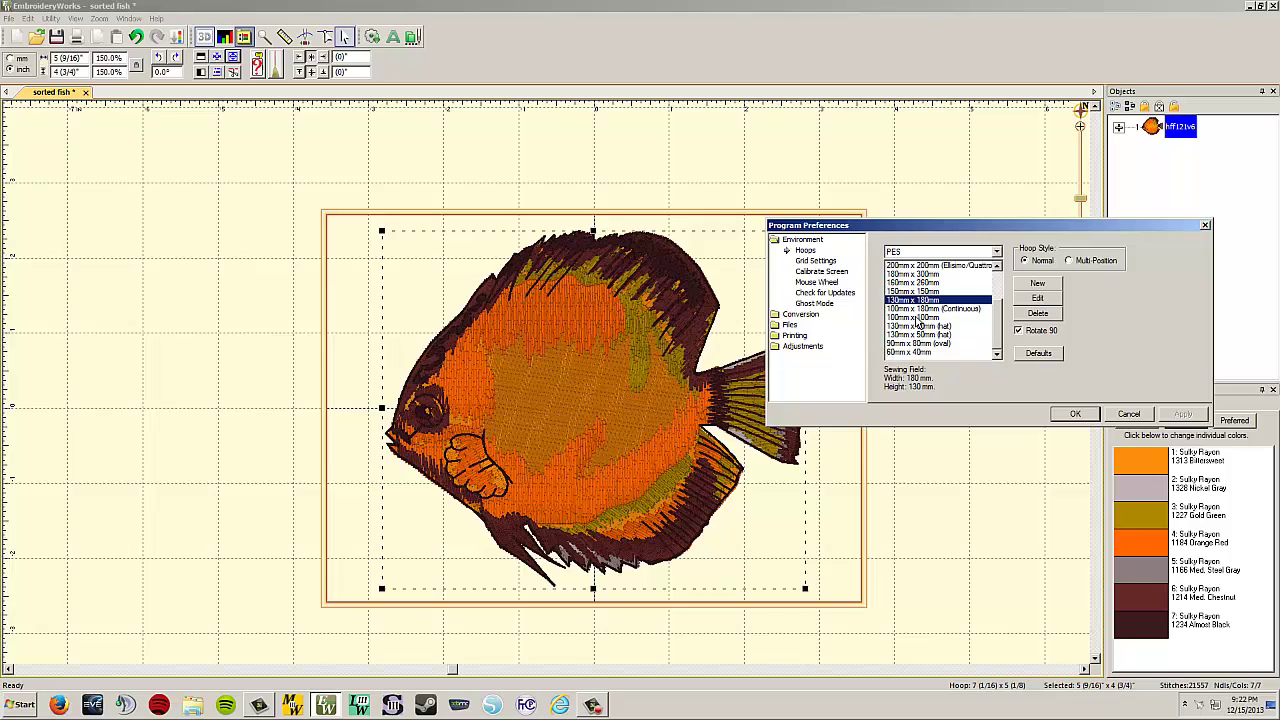
{"action": "left_click", "coordinate": [916, 318]}
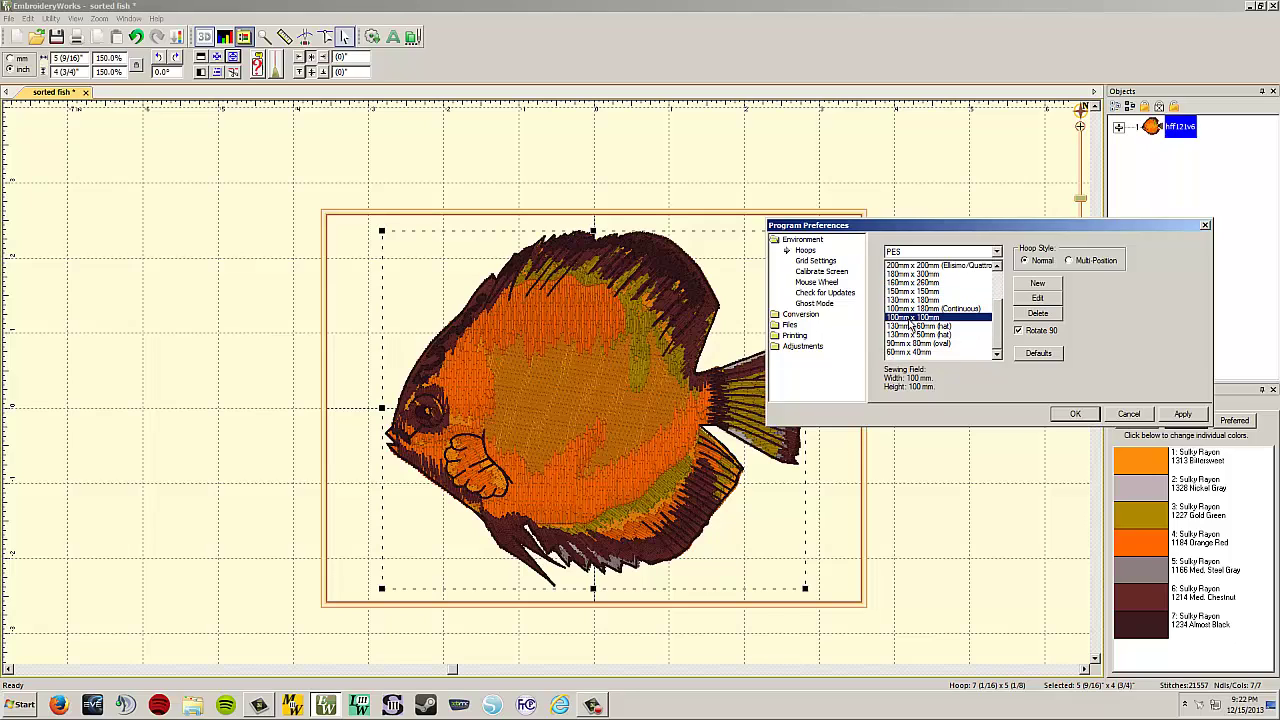
{"action": "left_click", "coordinate": [1075, 415]}
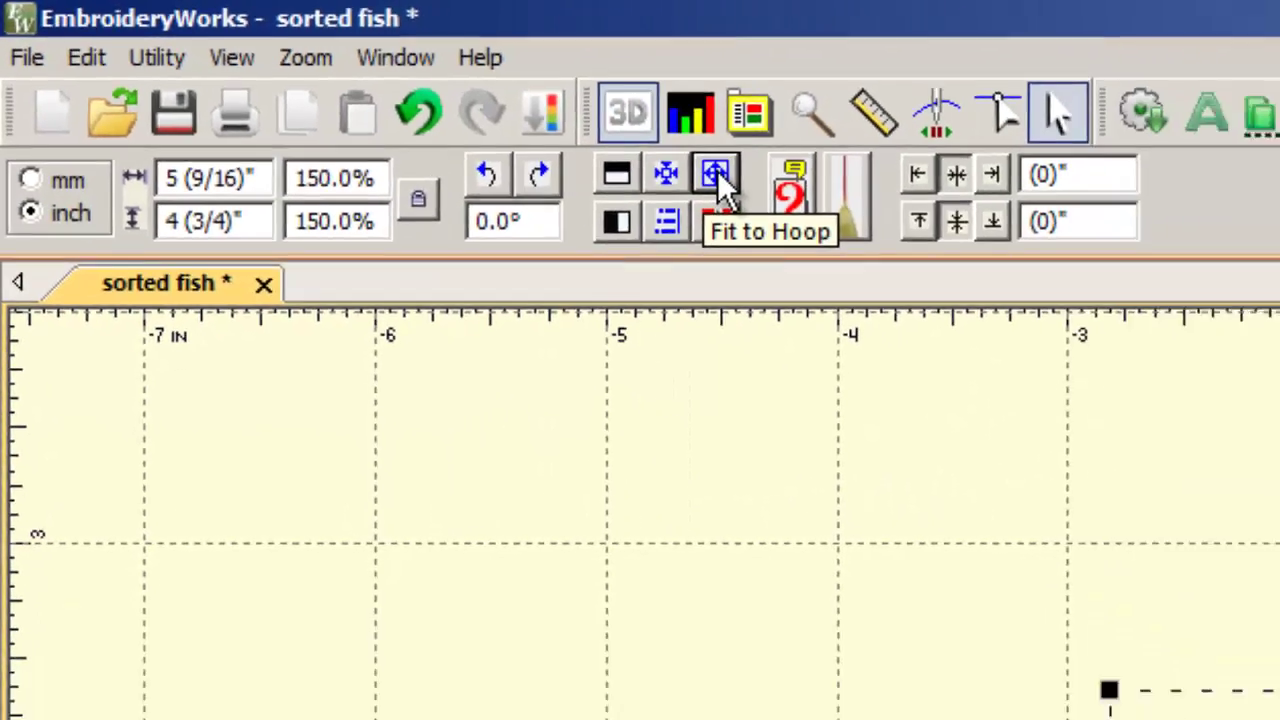
{"action": "left_click", "coordinate": [862, 210]}
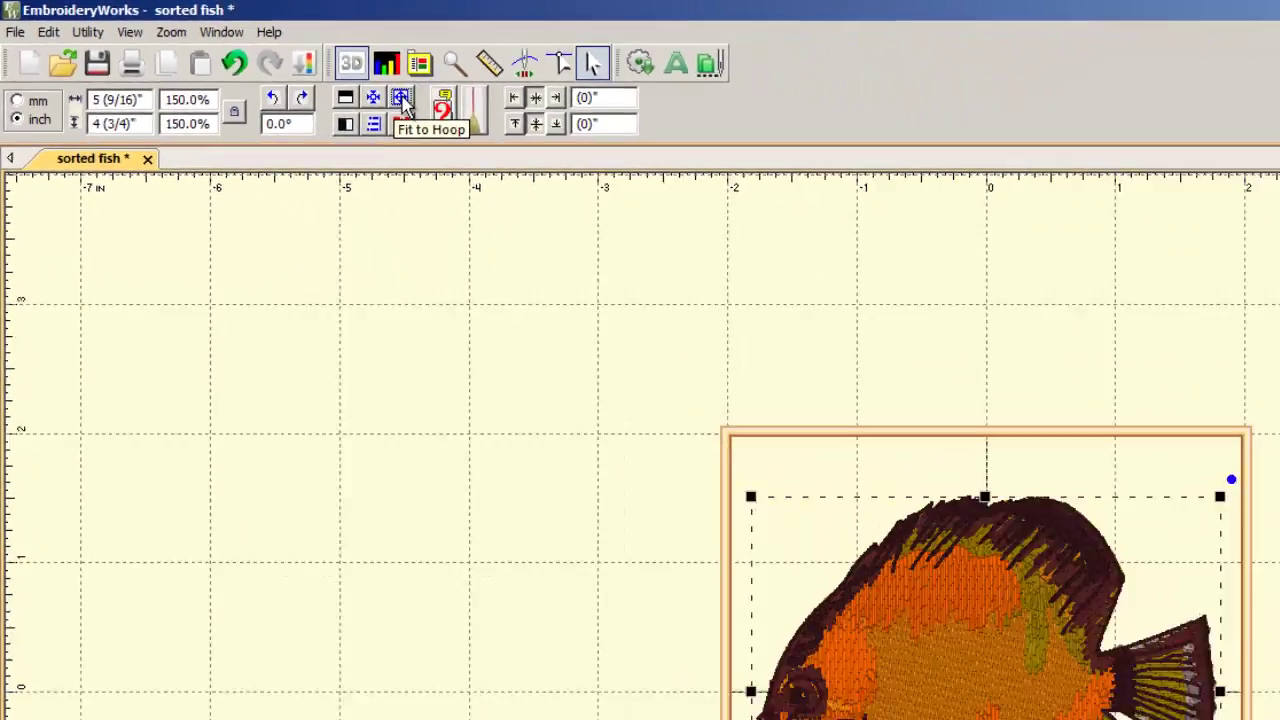
{"action": "left_click", "coordinate": [800, 315]}
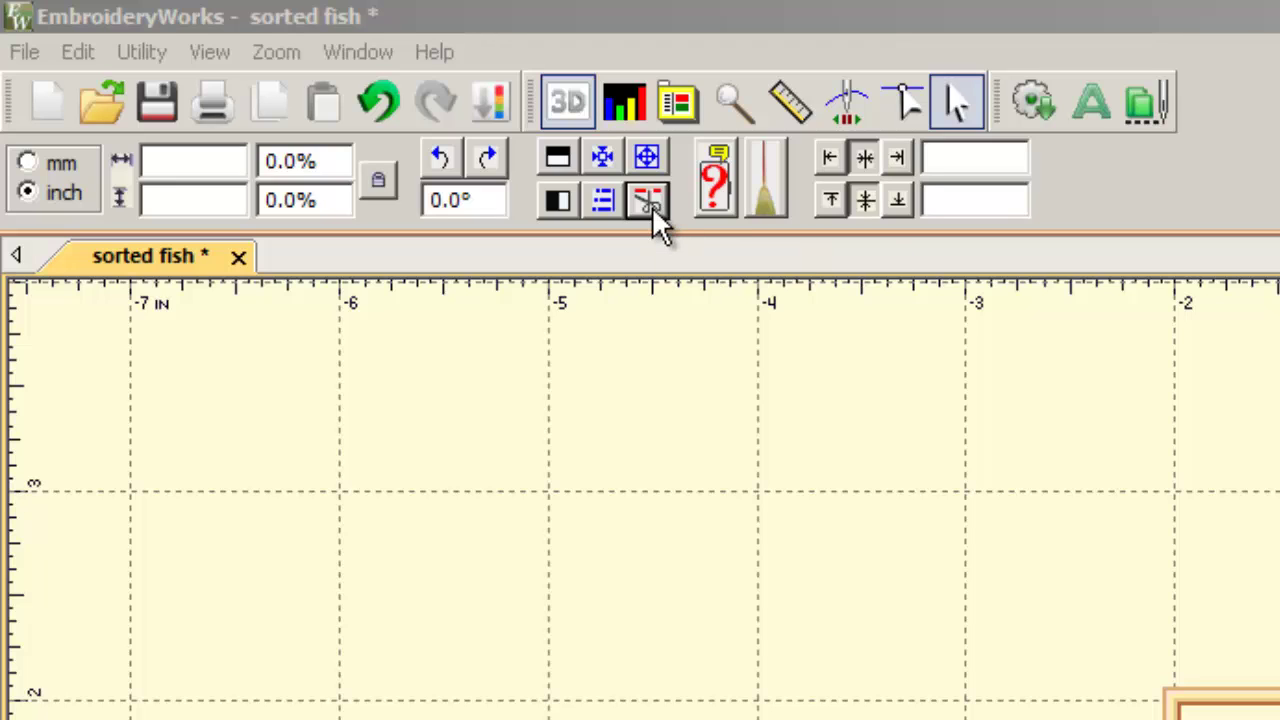
- Toggle Remove Hidden Stitches, add Block-style ABC lettering, and place it on the fish's upper fin at about 3/8" and 1 1/4"
{"action": "left_click", "coordinate": [653, 210]}
{"action": "left_click", "coordinate": [1100, 104]}
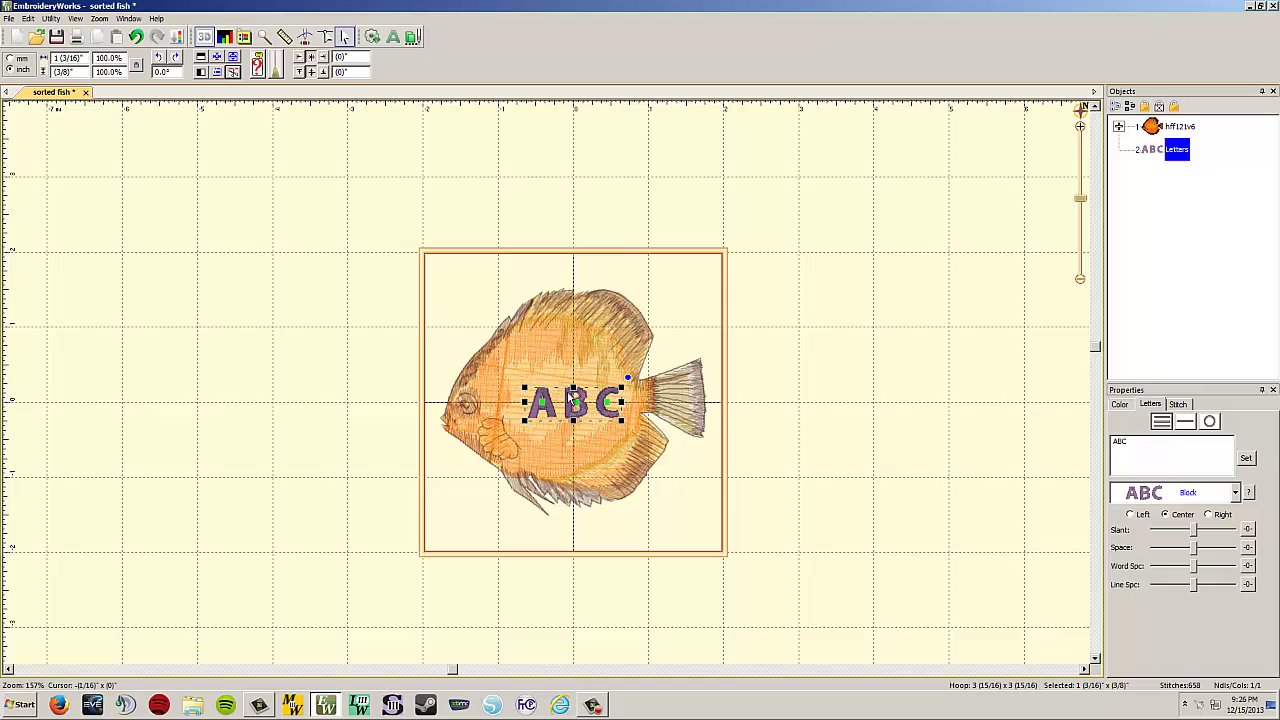
{"action": "left_click_drag", "start_coordinate": [575, 407], "coordinate": [595, 311]}
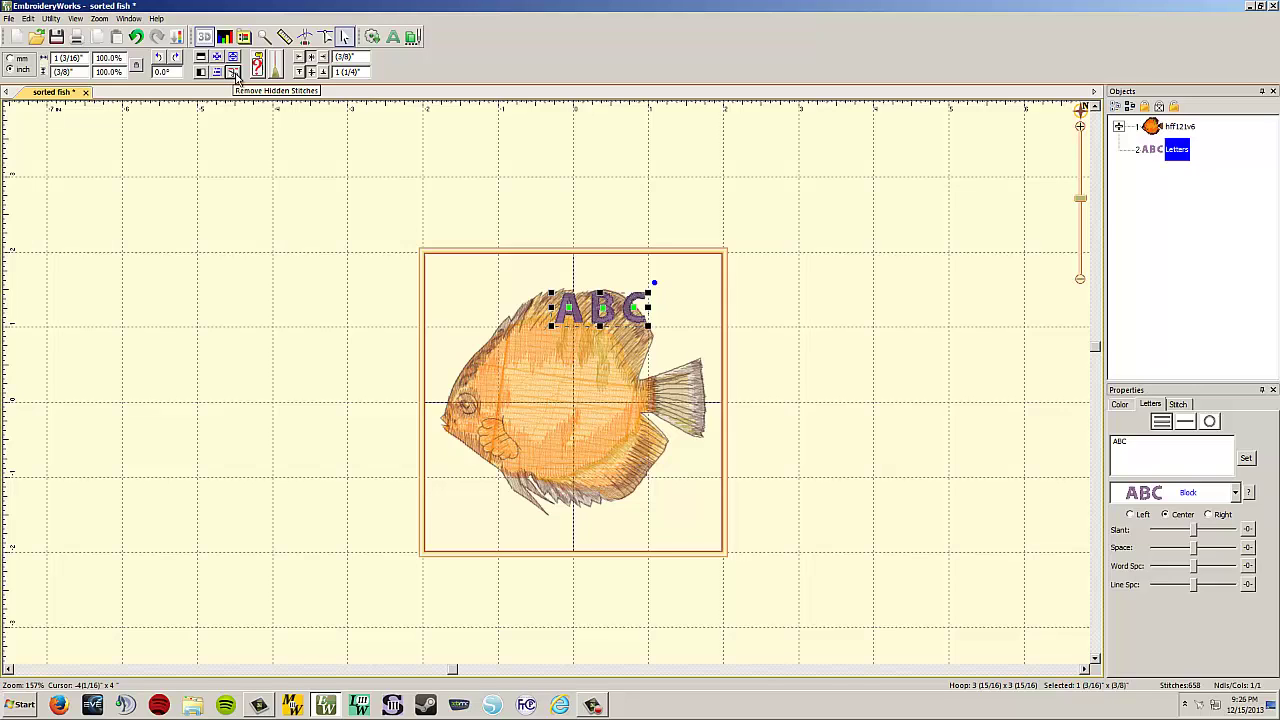
{"action": "left_click", "coordinate": [430, 233]}
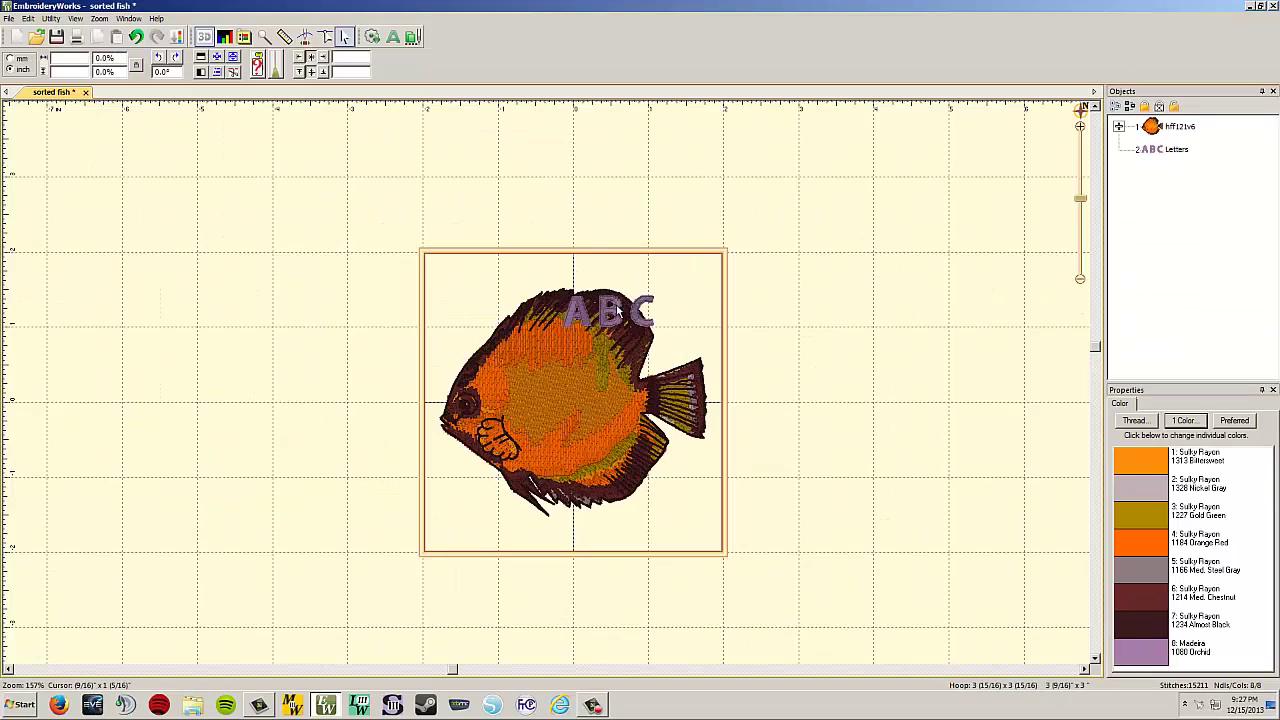
- Shift the ABC lettering along the upper fin, and move it to the fish's body at about -1/16" and 1/8"
{"action": "left_click", "coordinate": [612, 312]}
{"action": "left_click_drag", "start_coordinate": [612, 312], "coordinate": [601, 313]}
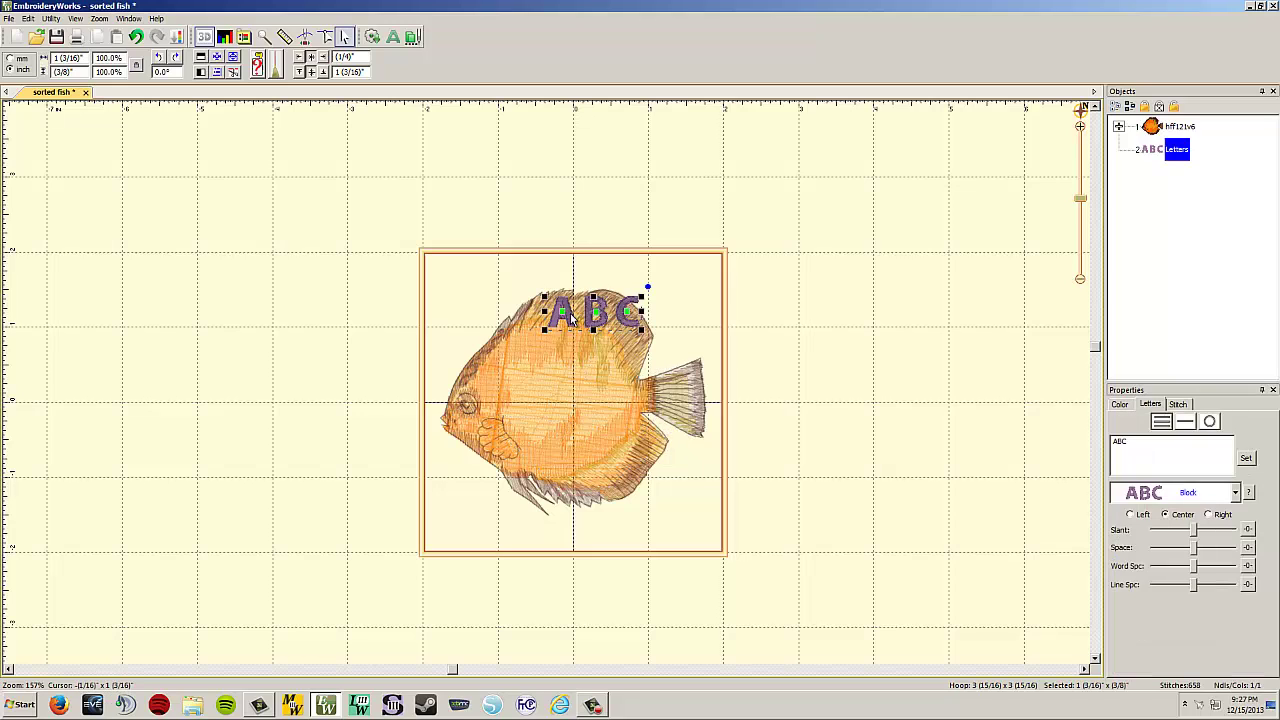
{"action": "left_click", "coordinate": [710, 325]}
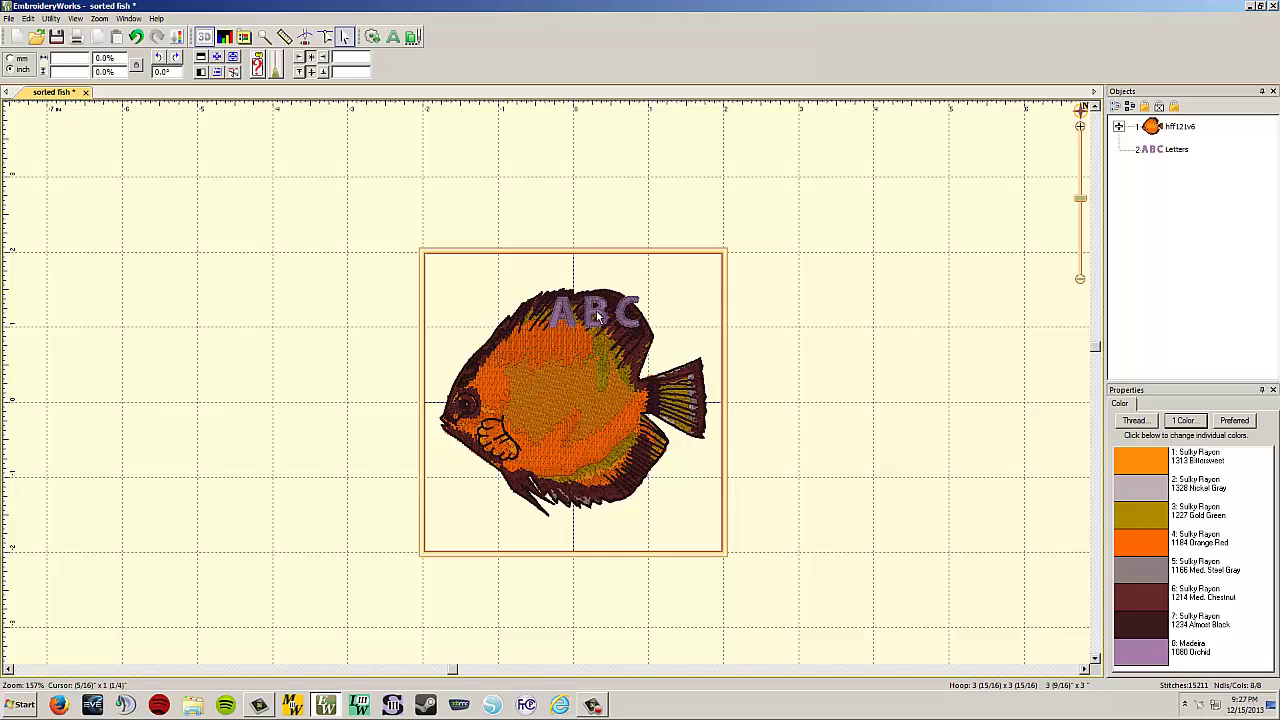
{"action": "left_click_drag", "start_coordinate": [599, 315], "coordinate": [571, 396]}
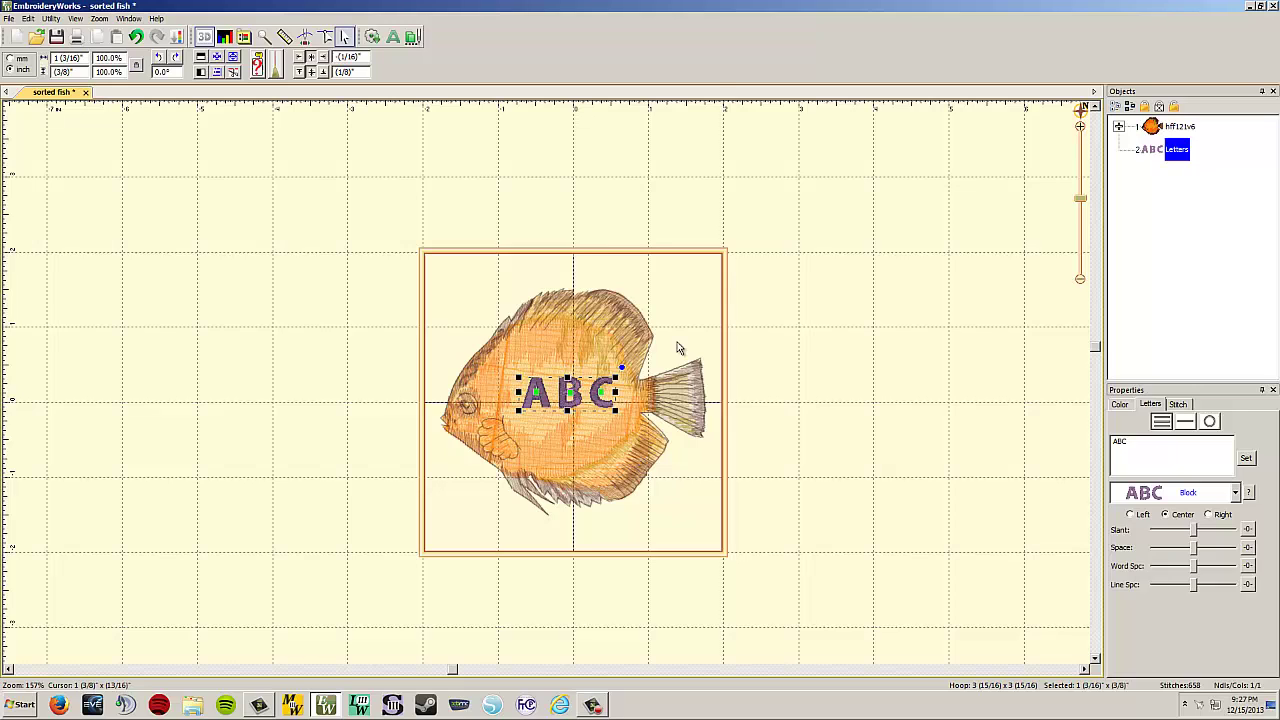
{"action": "left_click", "coordinate": [809, 285]}
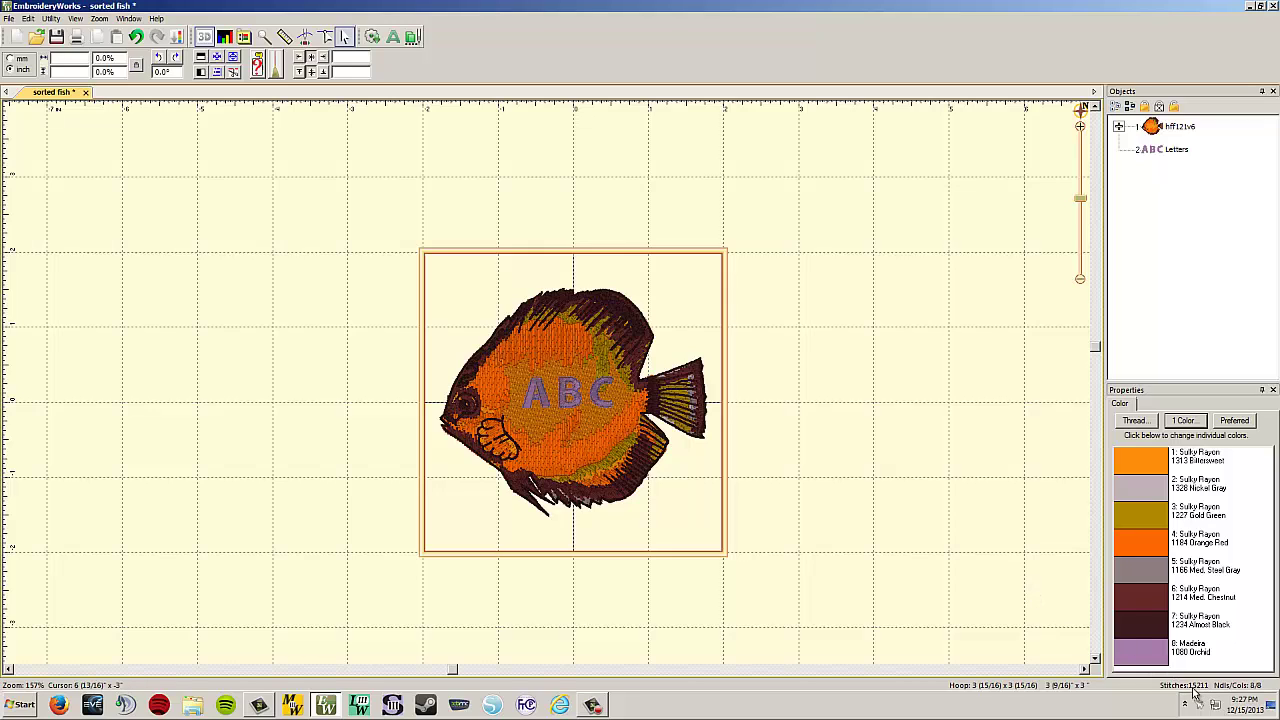
- Toggle Remove Hidden Stitches, and move the ABC lettering over the fish's tail and back to the middle of its body
{"action": "left_click", "coordinate": [236, 75]}
{"action": "left_click_drag", "start_coordinate": [566, 392], "coordinate": [662, 396]}
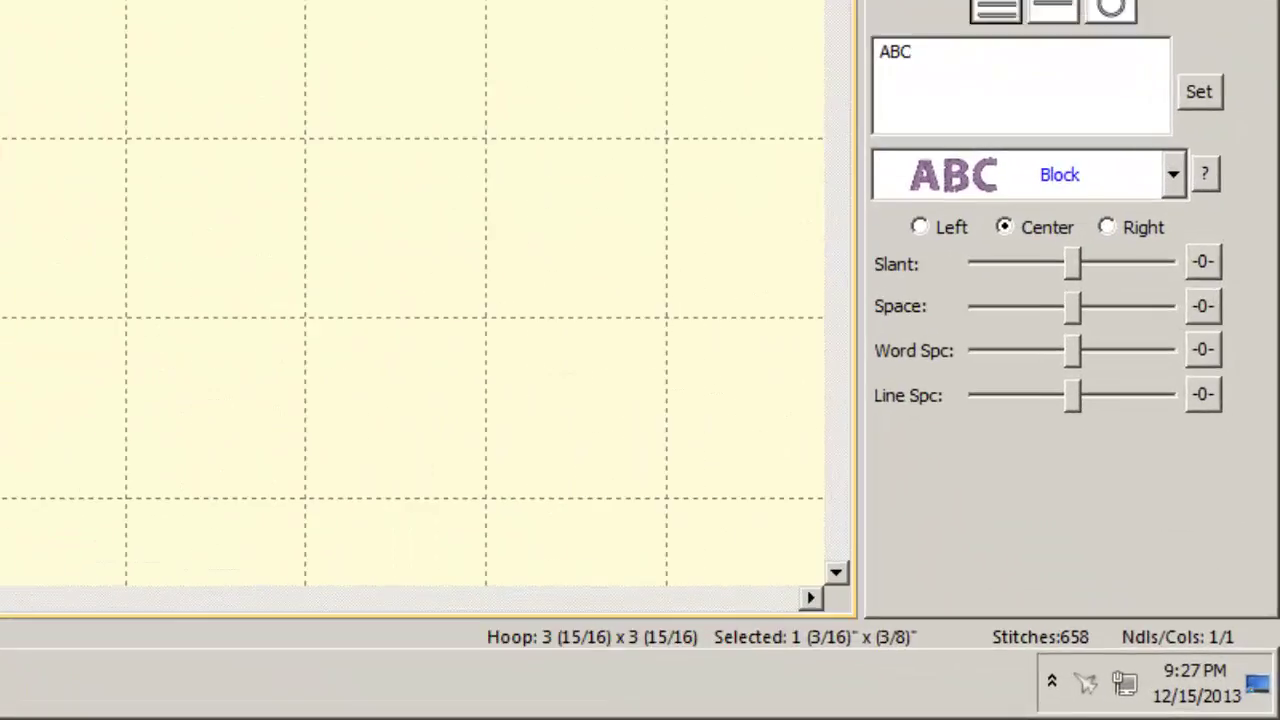
{"action": "key", "text": "Escape"}
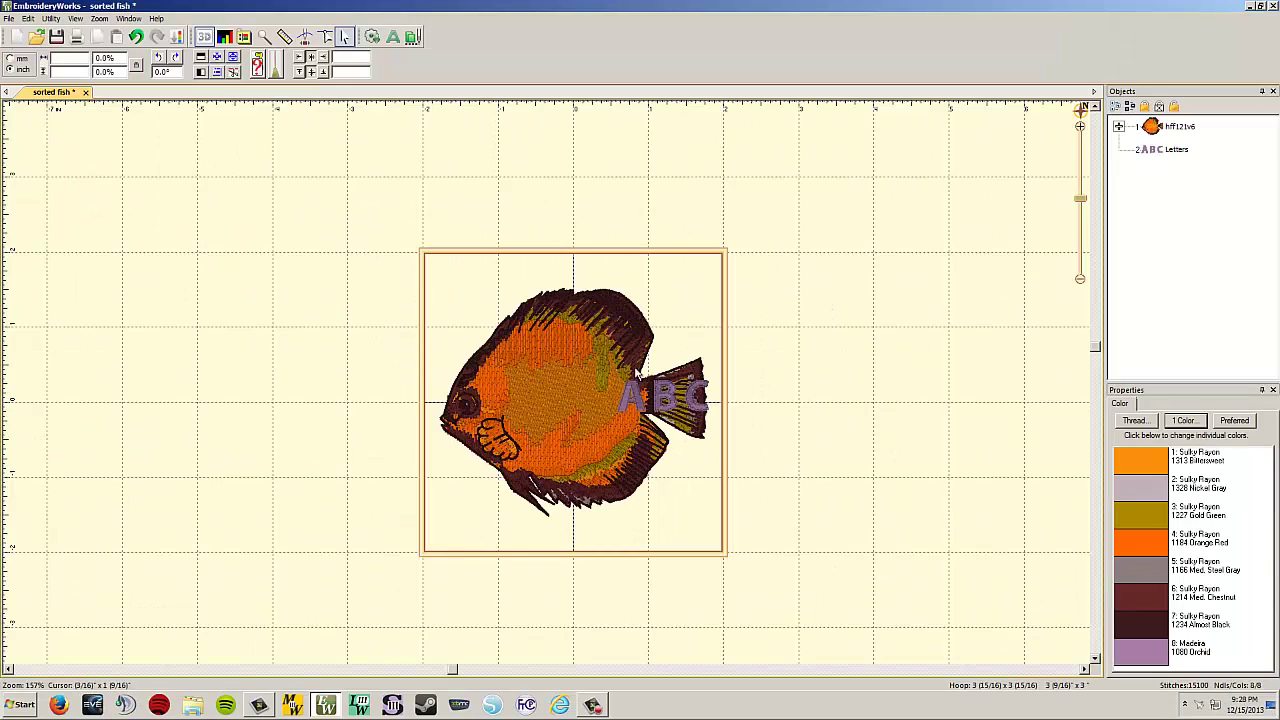
{"action": "left_click", "coordinate": [670, 412]}
{"action": "left_click", "coordinate": [706, 320]}
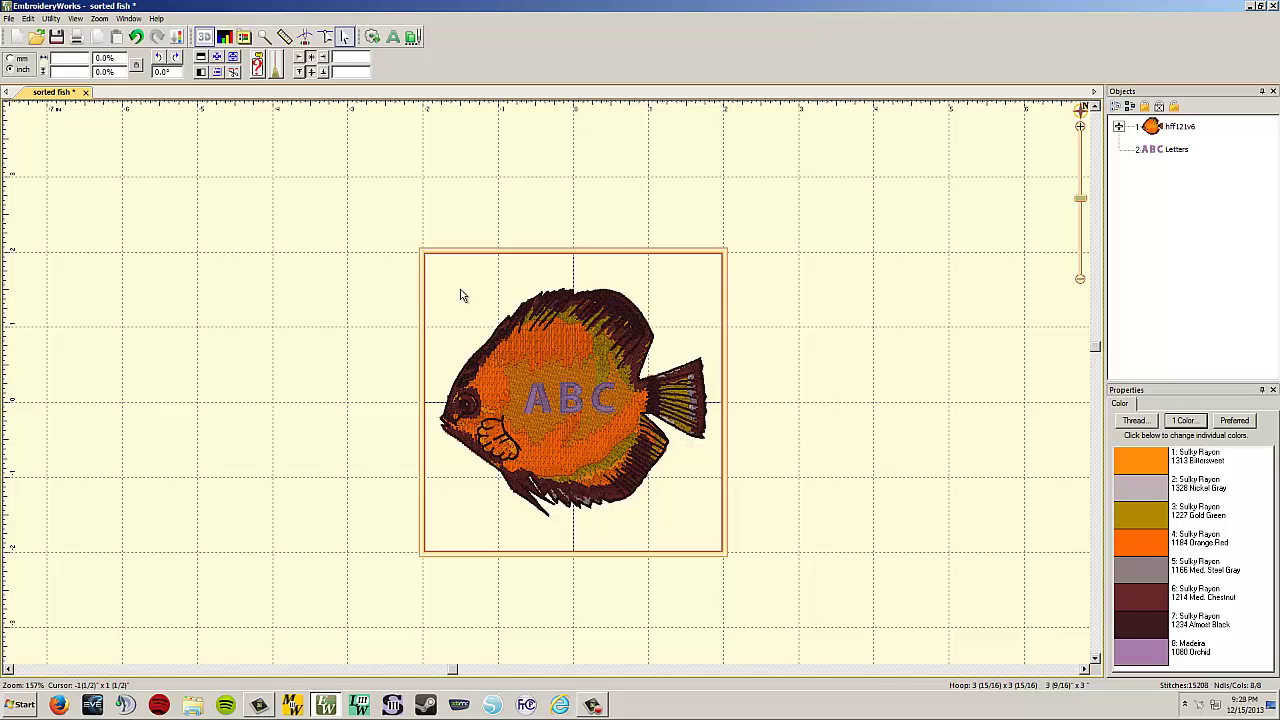
- Select the ABC lettering on the fish and delete it
{"action": "left_click", "coordinate": [568, 400]}
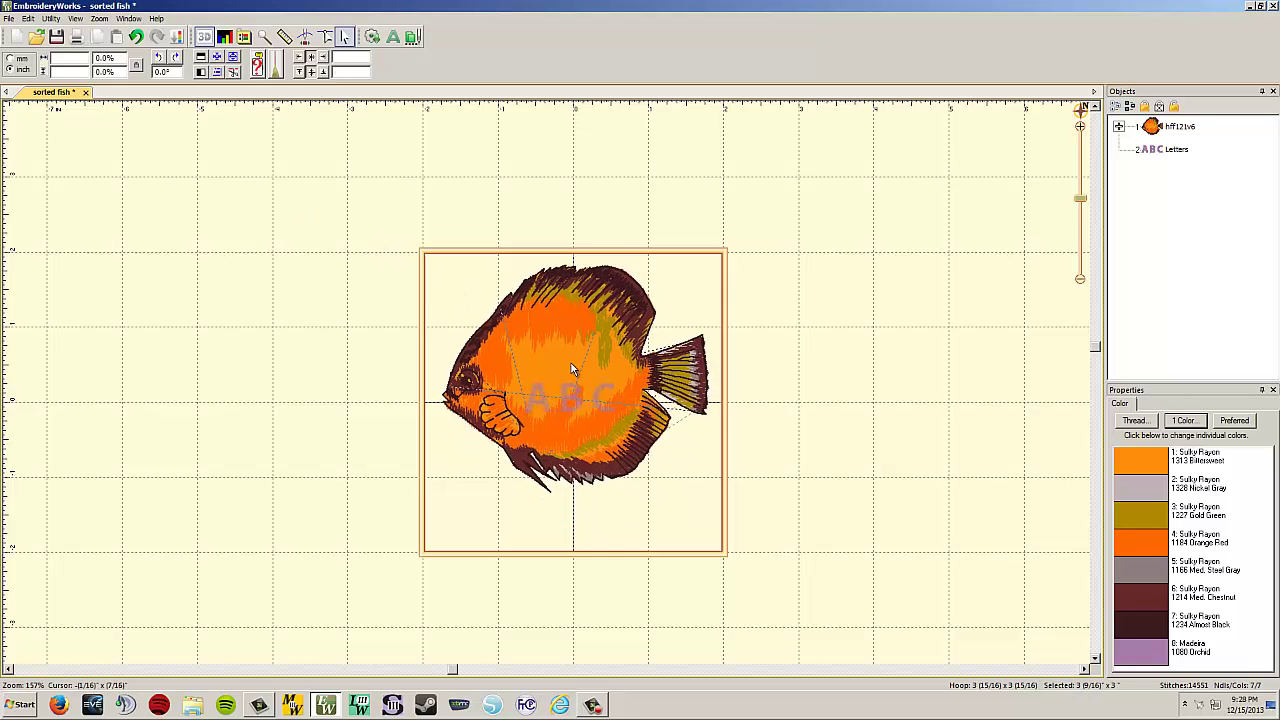
{"action": "left_click", "coordinate": [571, 400]}
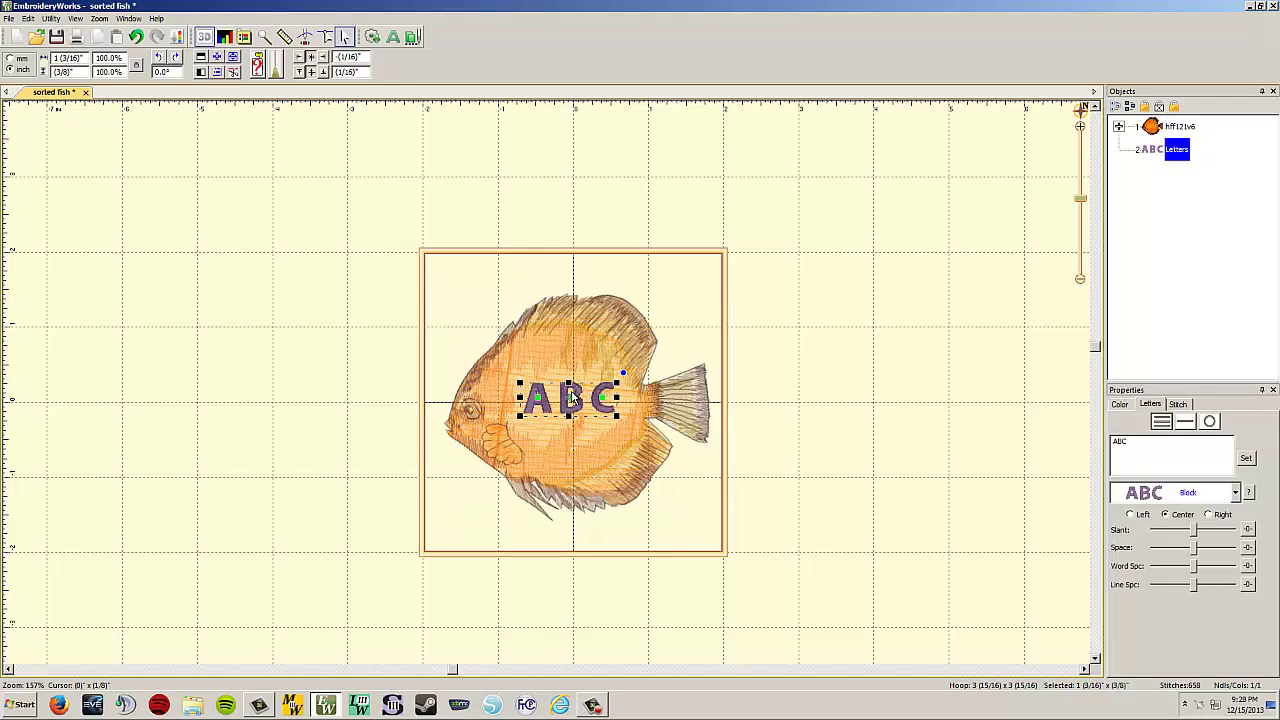
{"action": "key", "text": "Delete"}
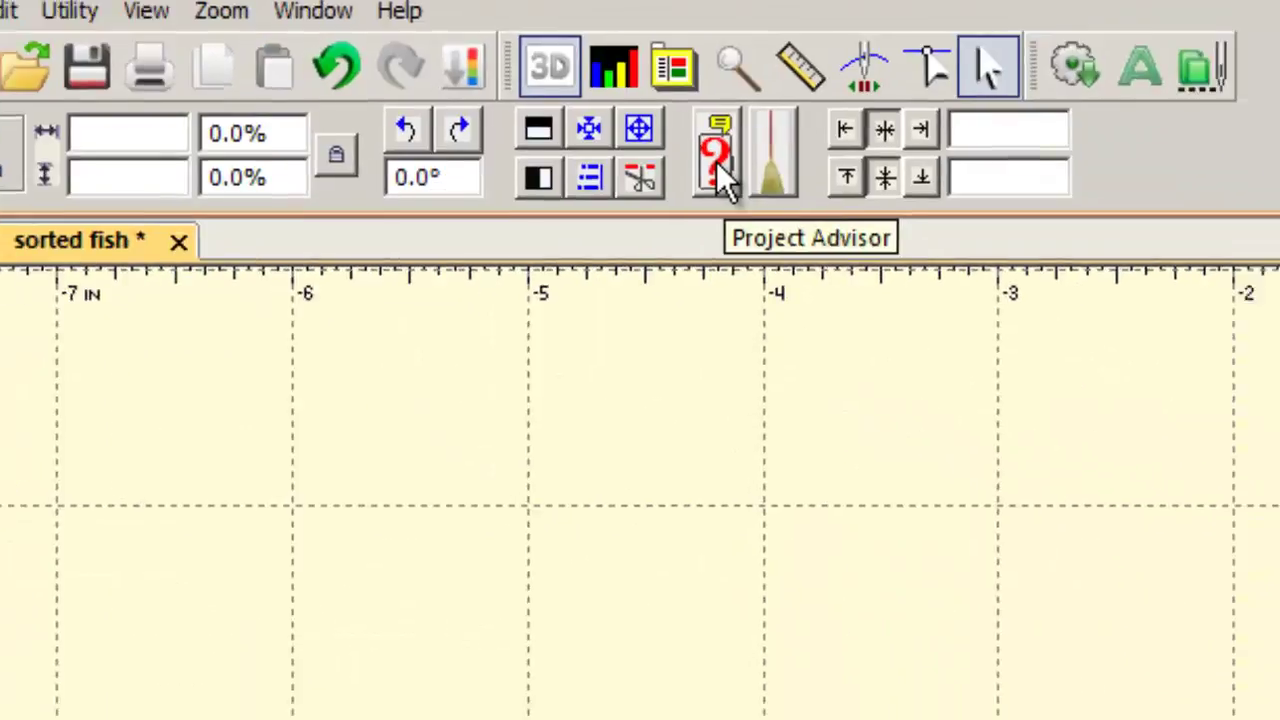
- Open the Project Advisor and view the recommendations for the Fleece fabric type
{"action": "left_click", "coordinate": [825, 215]}
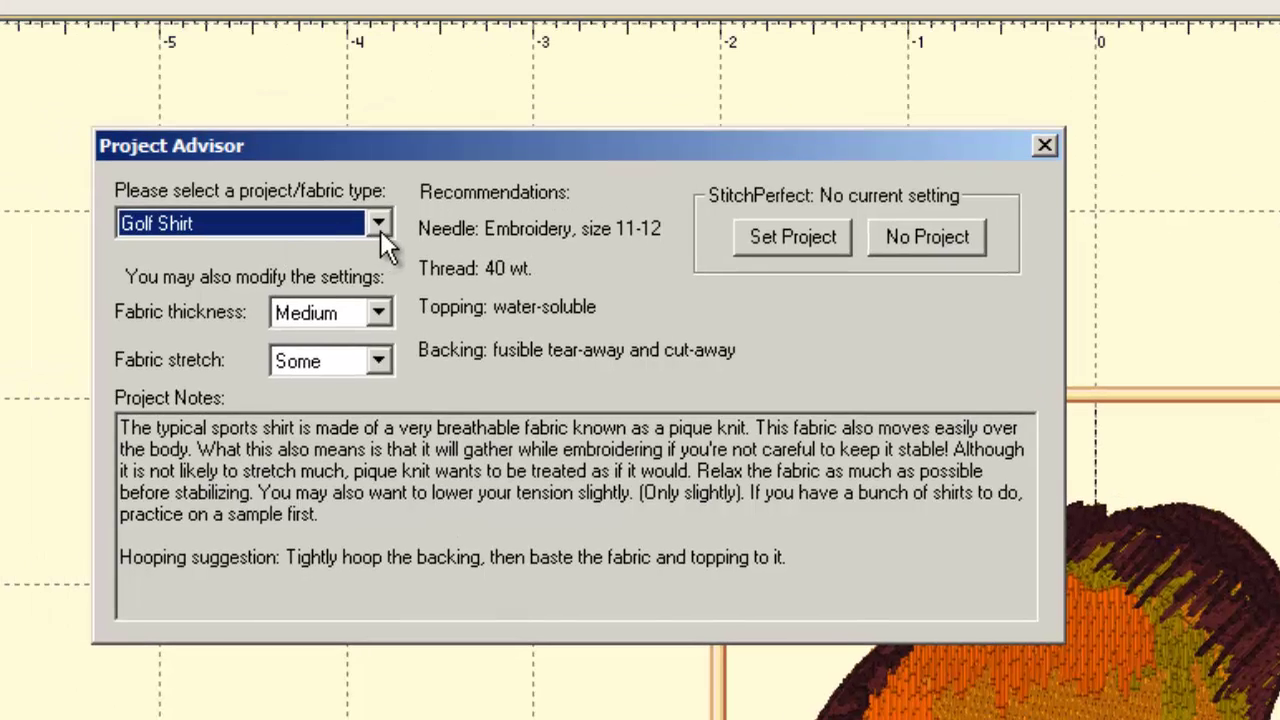
{"action": "left_click", "coordinate": [378, 226]}
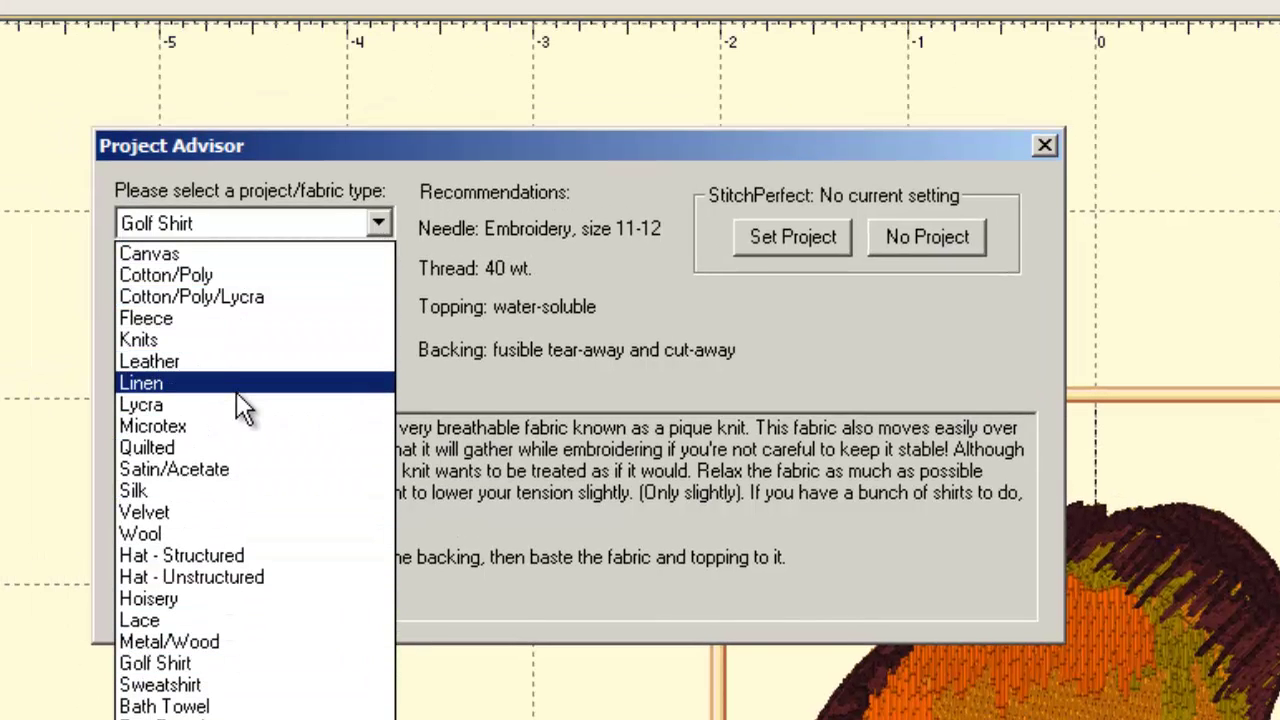
{"action": "left_click", "coordinate": [246, 321]}
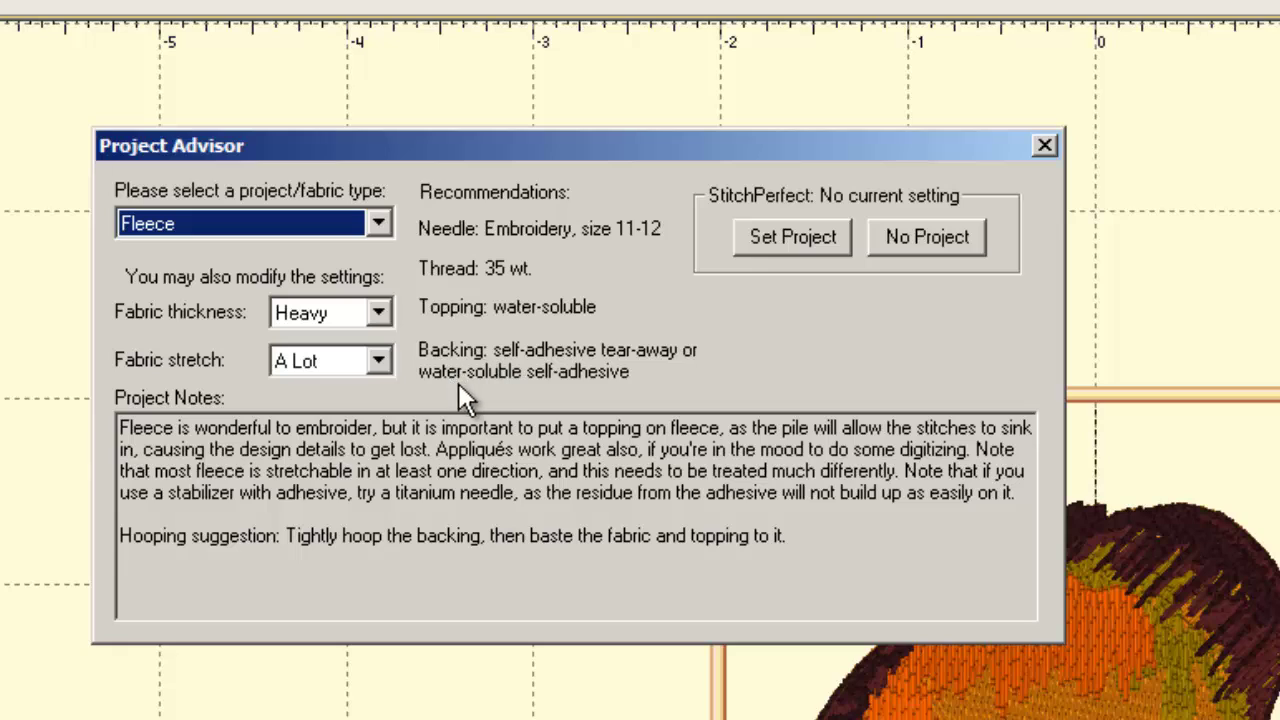
- Try Medium fabric thickness for the Fleece project, and return the thickness to Heavy
{"action": "left_click", "coordinate": [381, 306]}
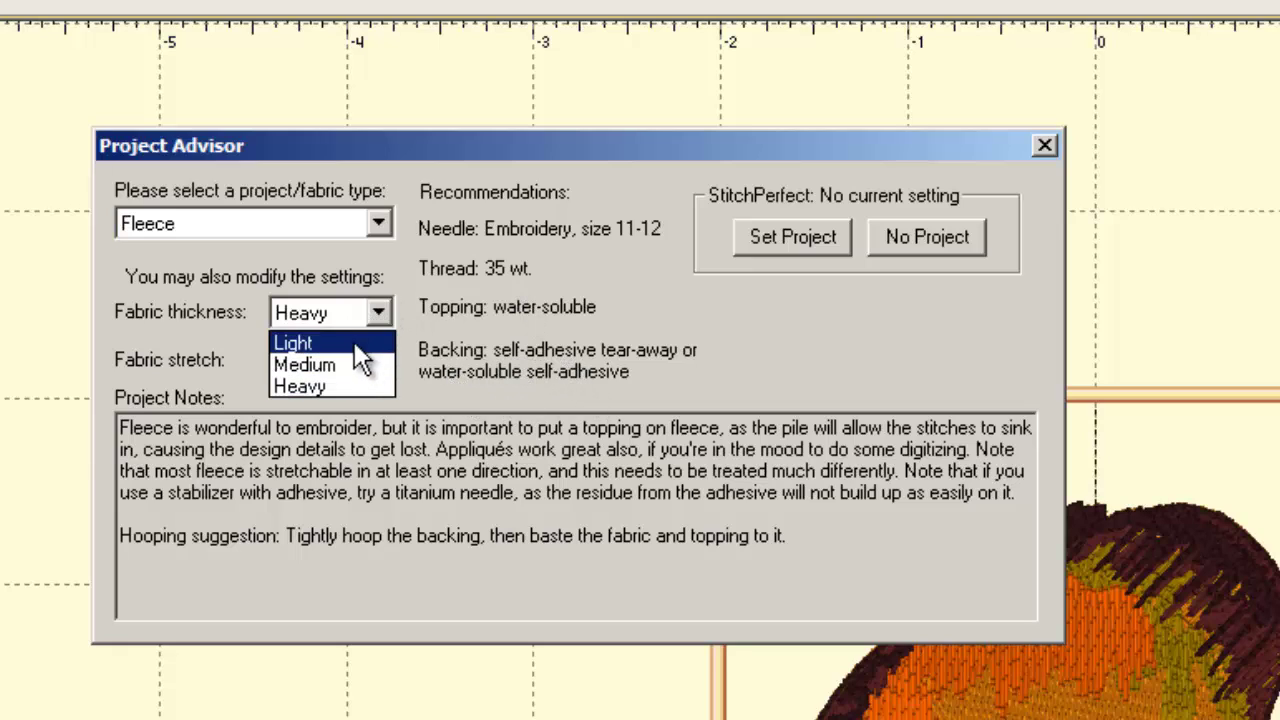
{"action": "left_click", "coordinate": [344, 363]}
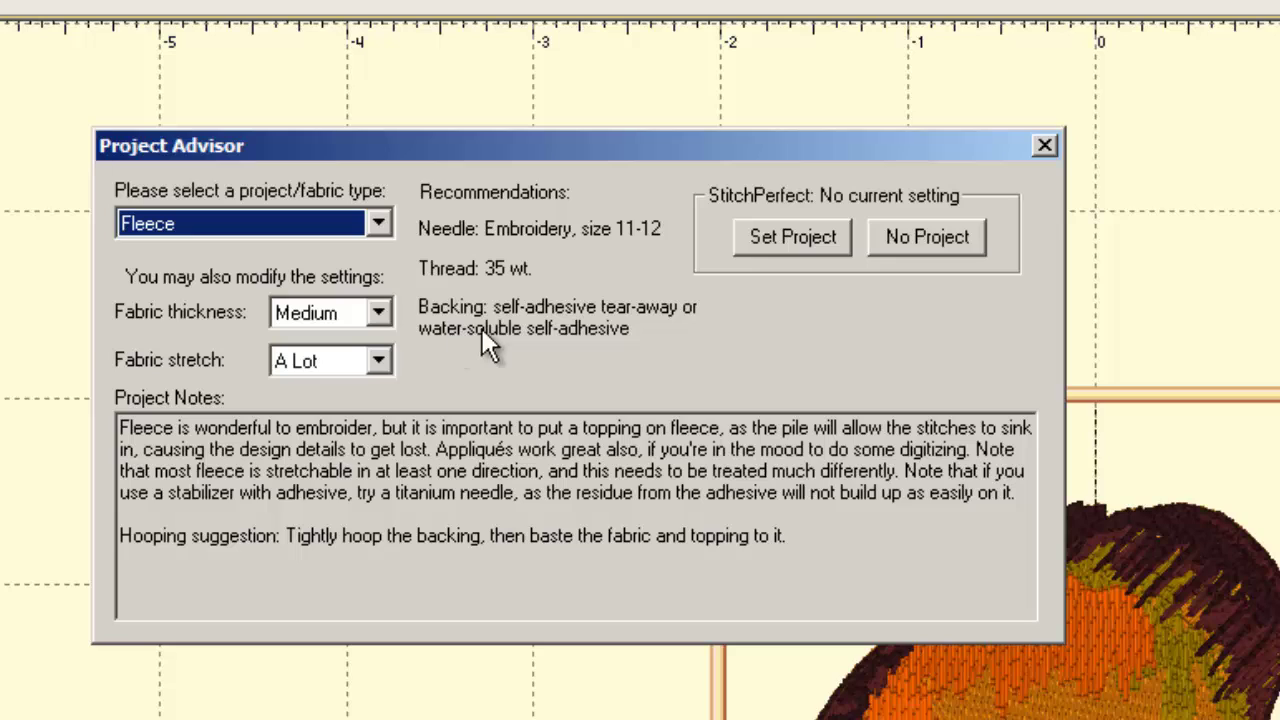
{"action": "left_click", "coordinate": [378, 314]}
{"action": "left_click", "coordinate": [339, 386]}
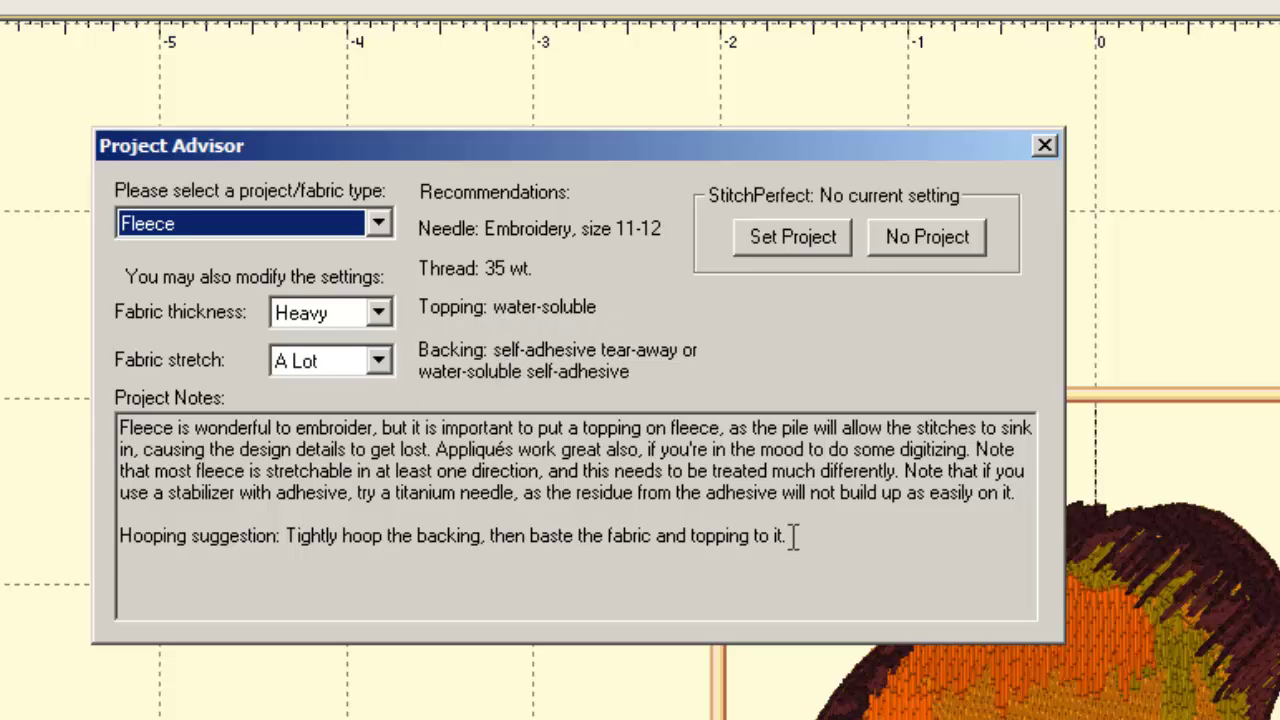
- Review the Fleece project notes and the list of other fabric types, and close the Project Advisor
{"action": "left_click_drag", "start_coordinate": [790, 535], "coordinate": [355, 470]}
{"action": "left_click", "coordinate": [662, 587]}
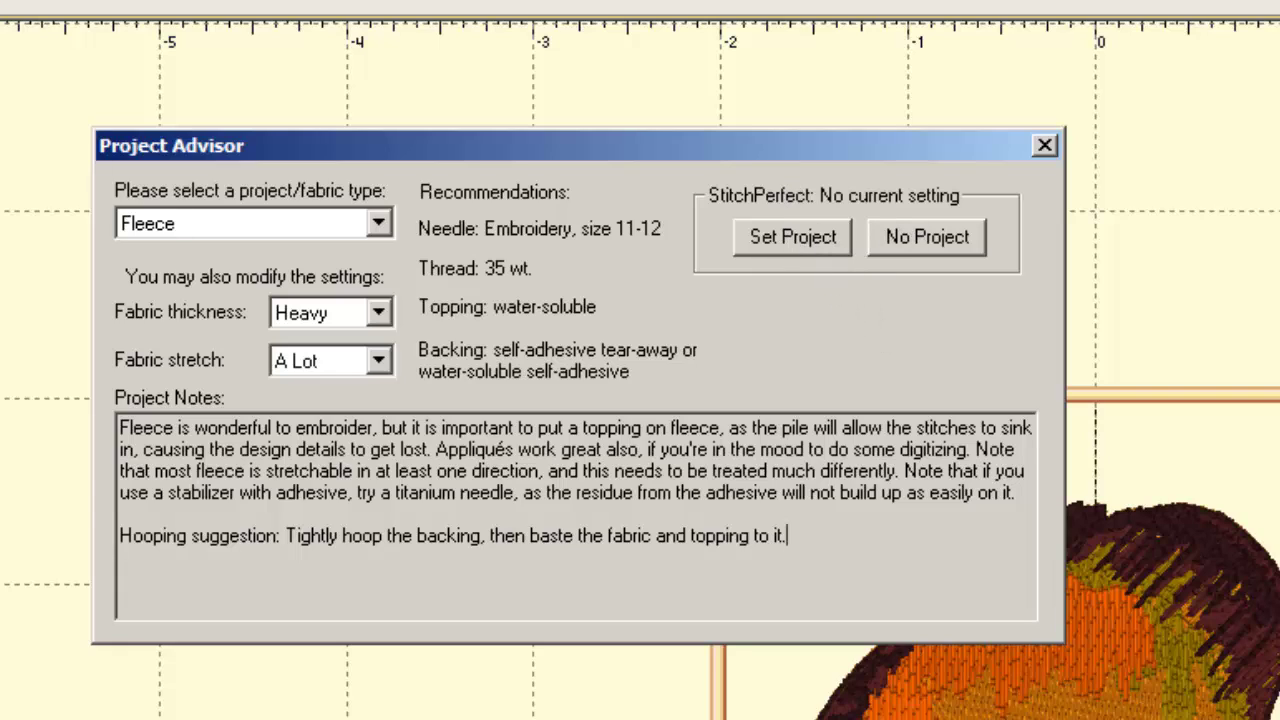
{"action": "left_click", "coordinate": [387, 232]}
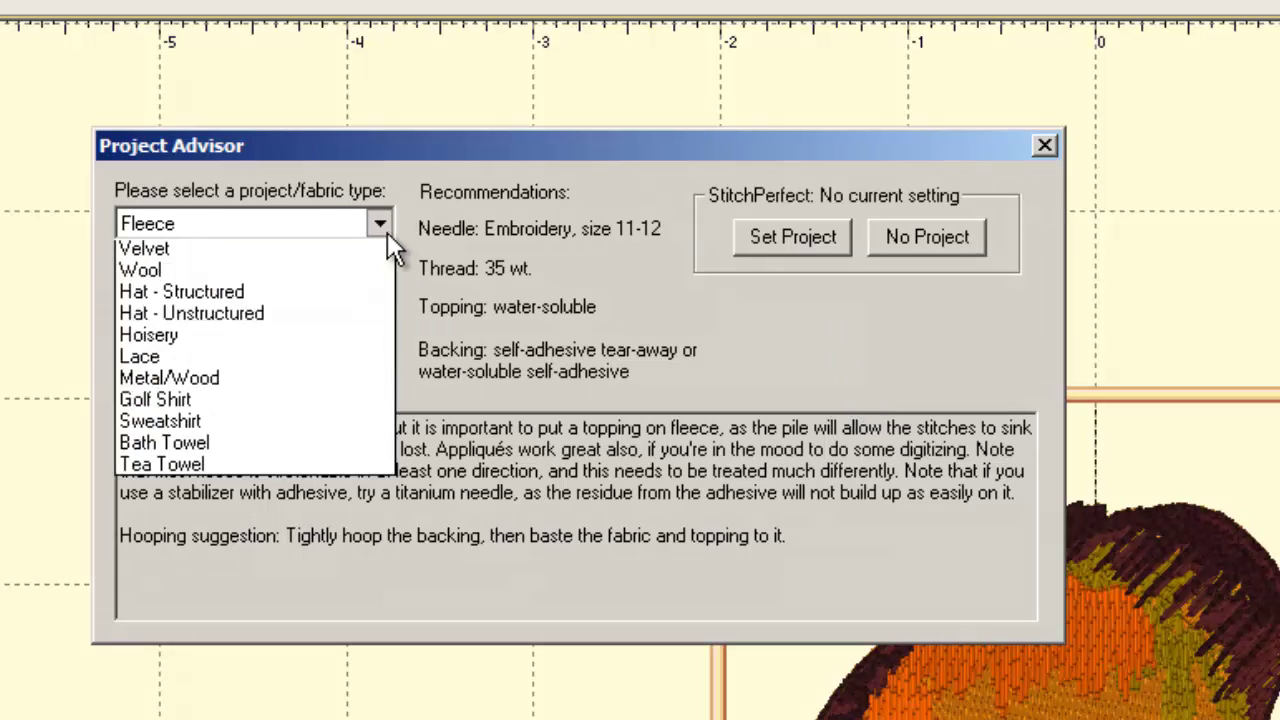
{"action": "left_click", "coordinate": [657, 381]}
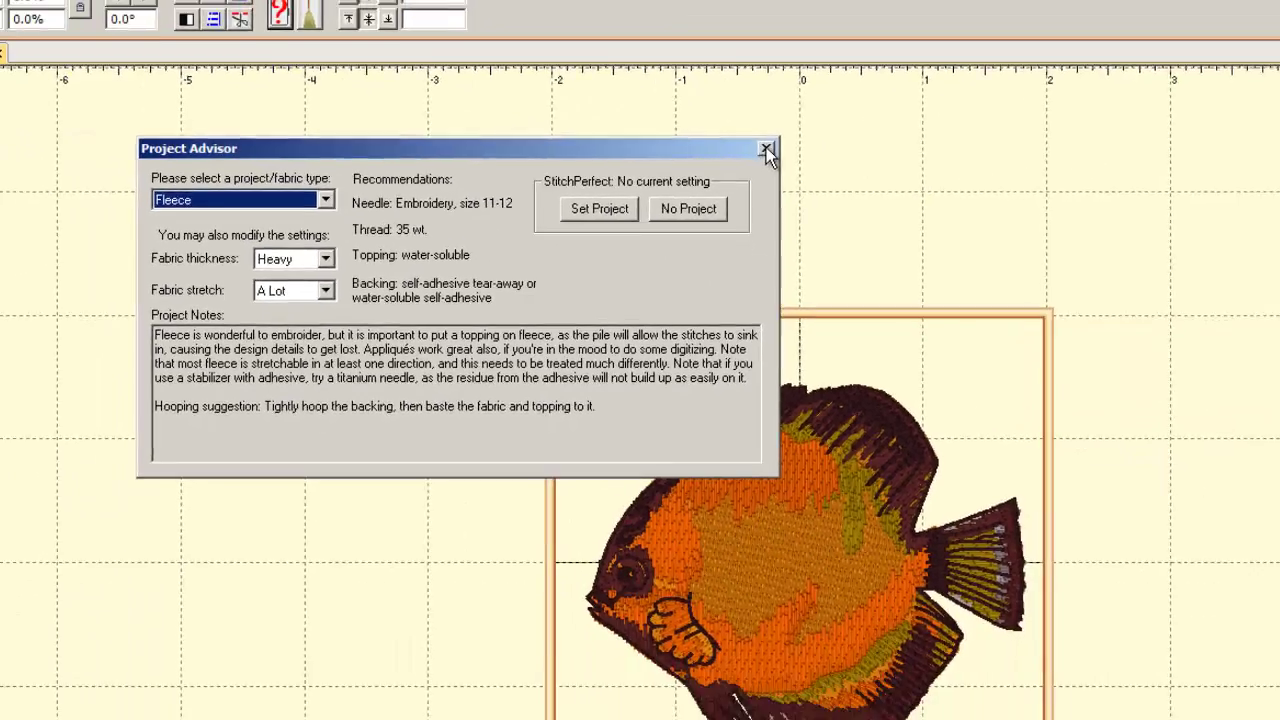
{"action": "left_click", "coordinate": [1044, 145]}
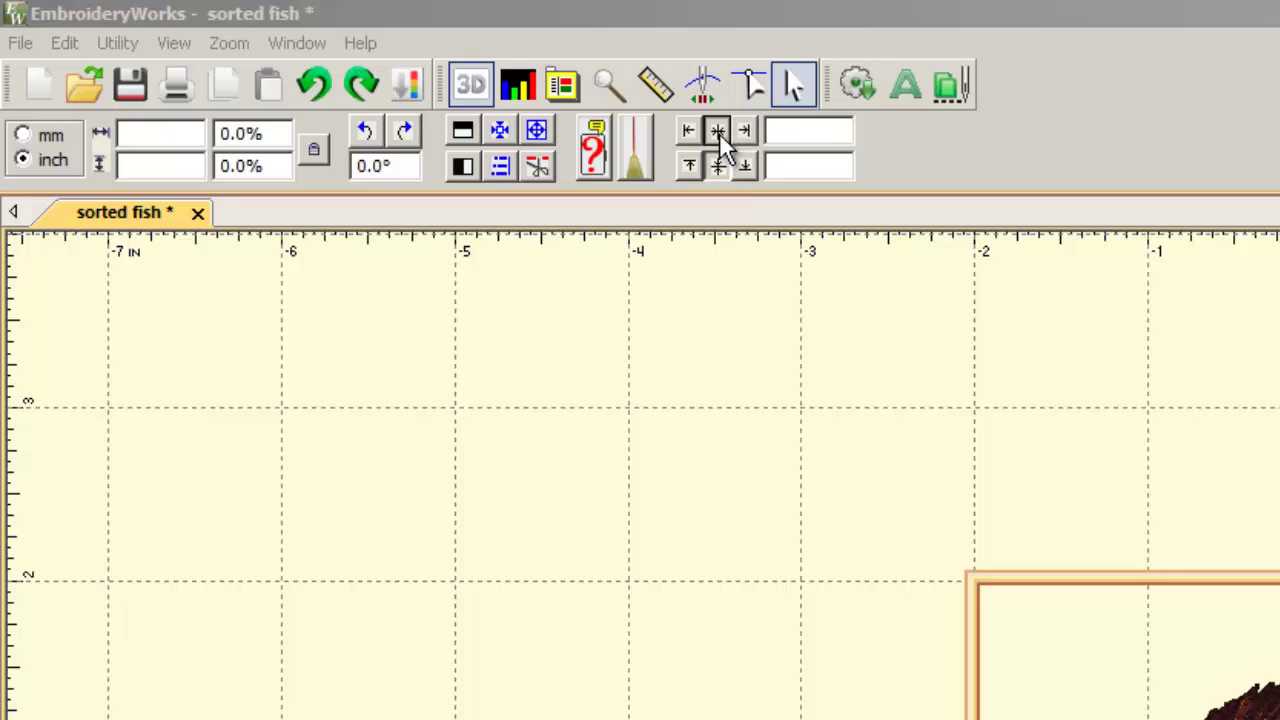
{"action": "left_click", "coordinate": [717, 165]}
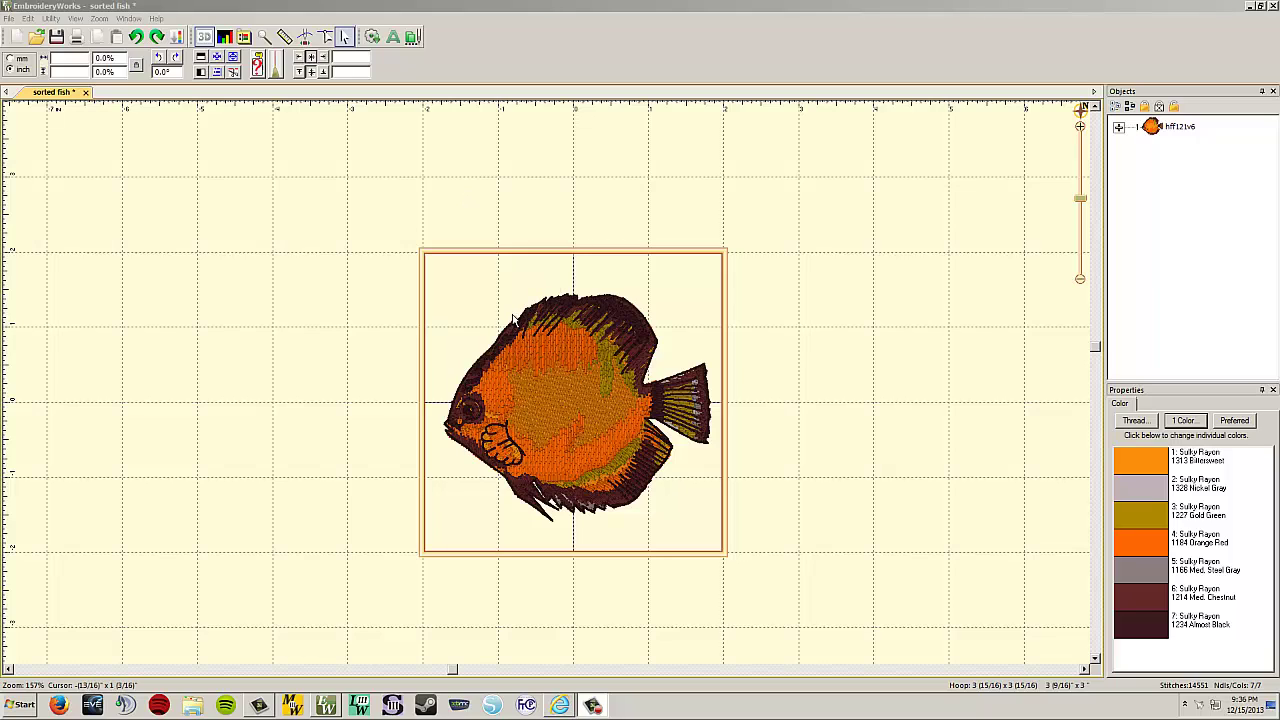
- Delete the fish design and create a new lettering design
{"action": "left_click", "coordinate": [605, 387]}
{"action": "key", "text": "Delete"}
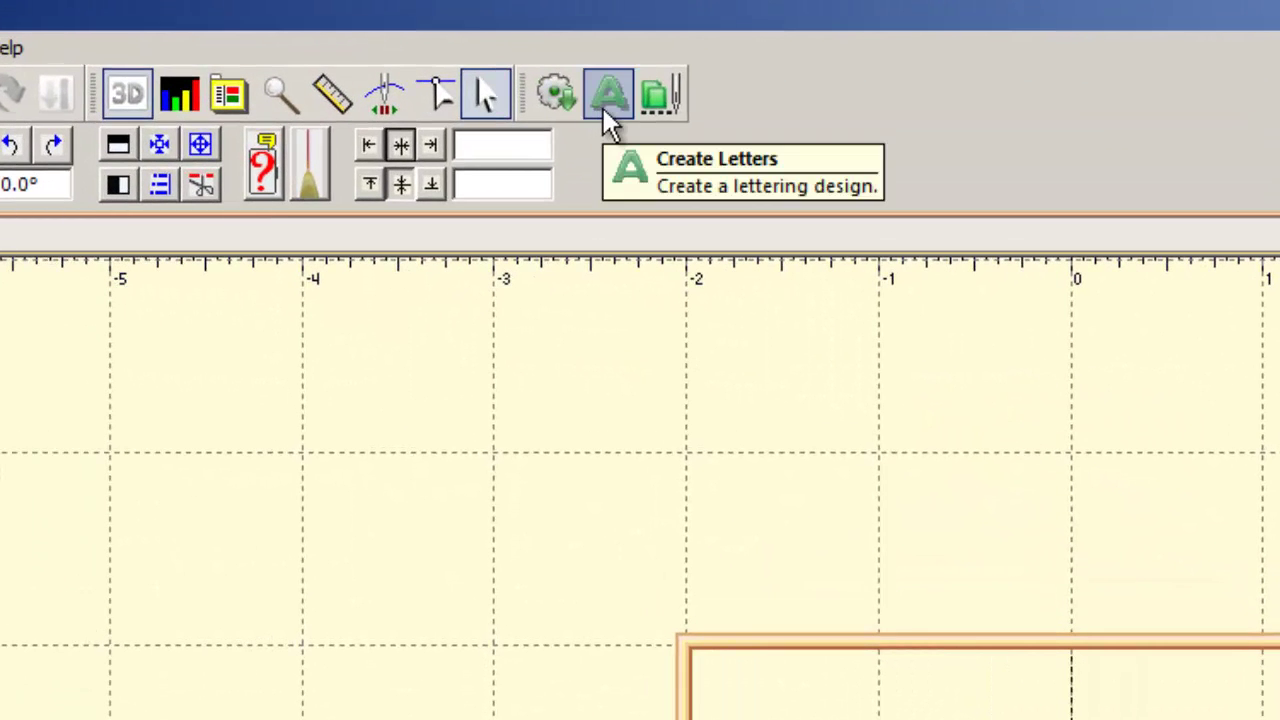
{"action": "left_click", "coordinate": [606, 110]}
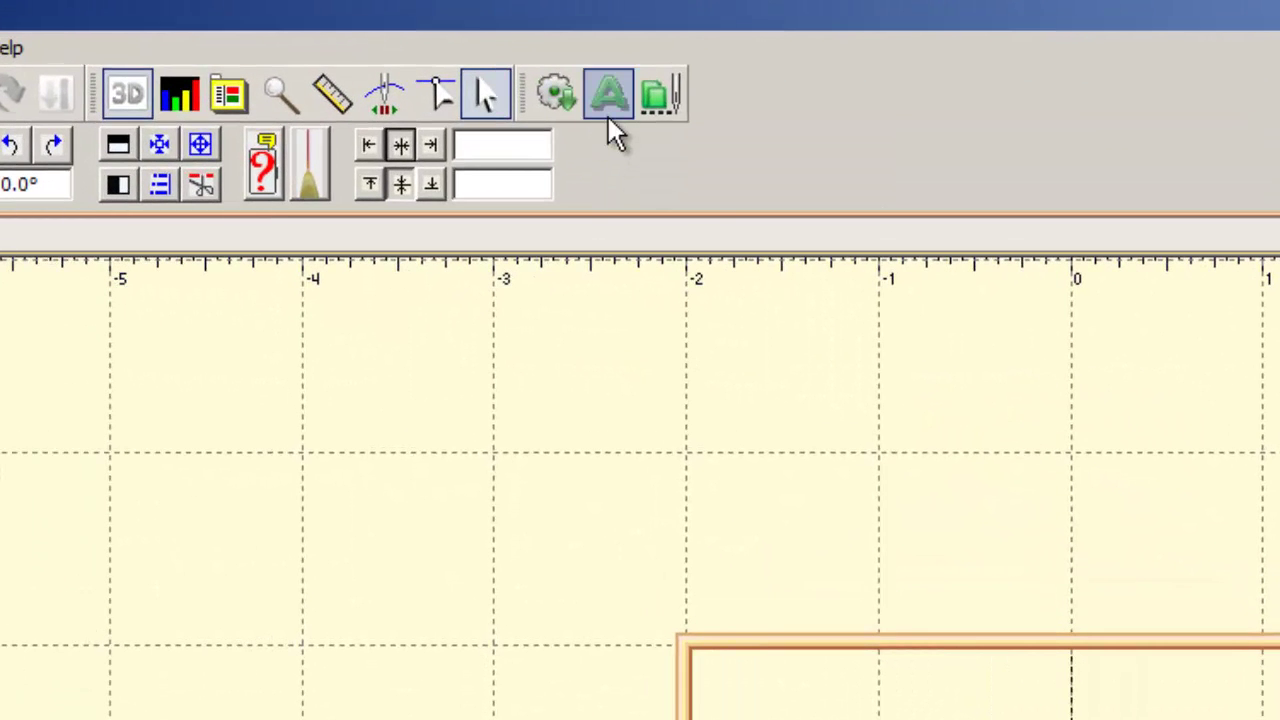
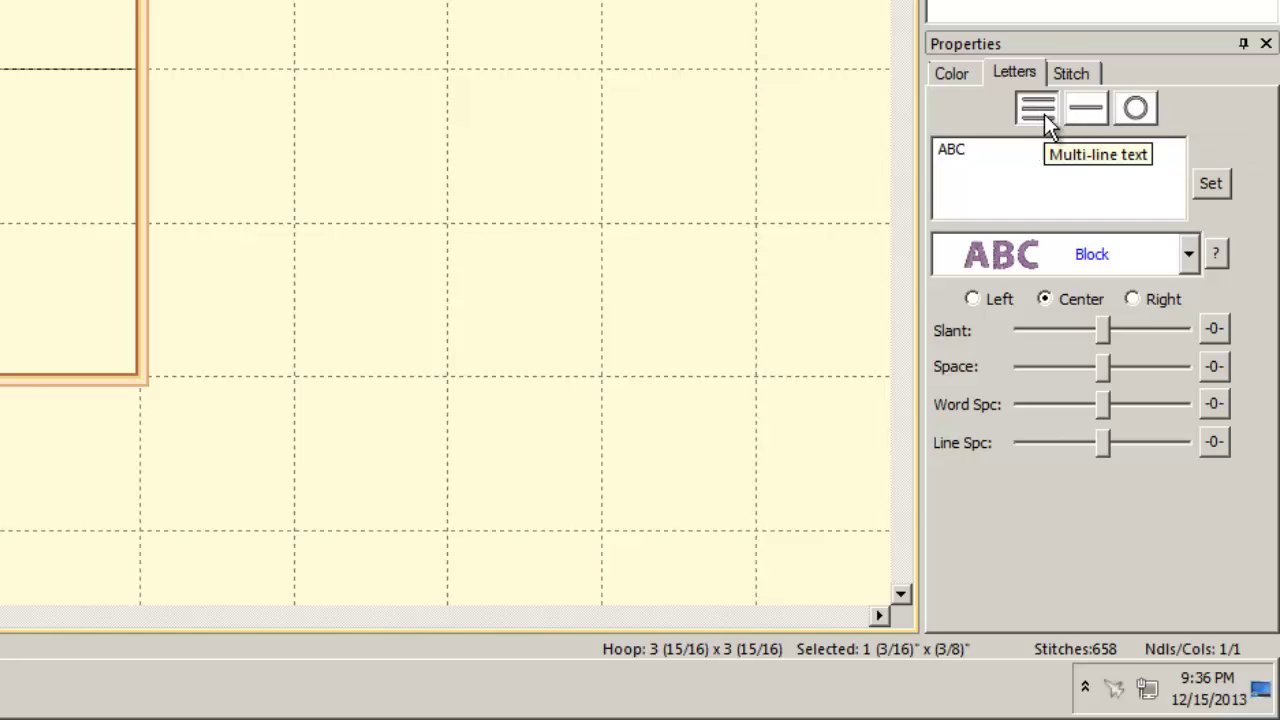
- Replace the ABC lettering with "embroideryworks" on the first line and "is easy" on the second, and apply the text
{"action": "left_click_drag", "start_coordinate": [981, 148], "coordinate": [900, 155]}
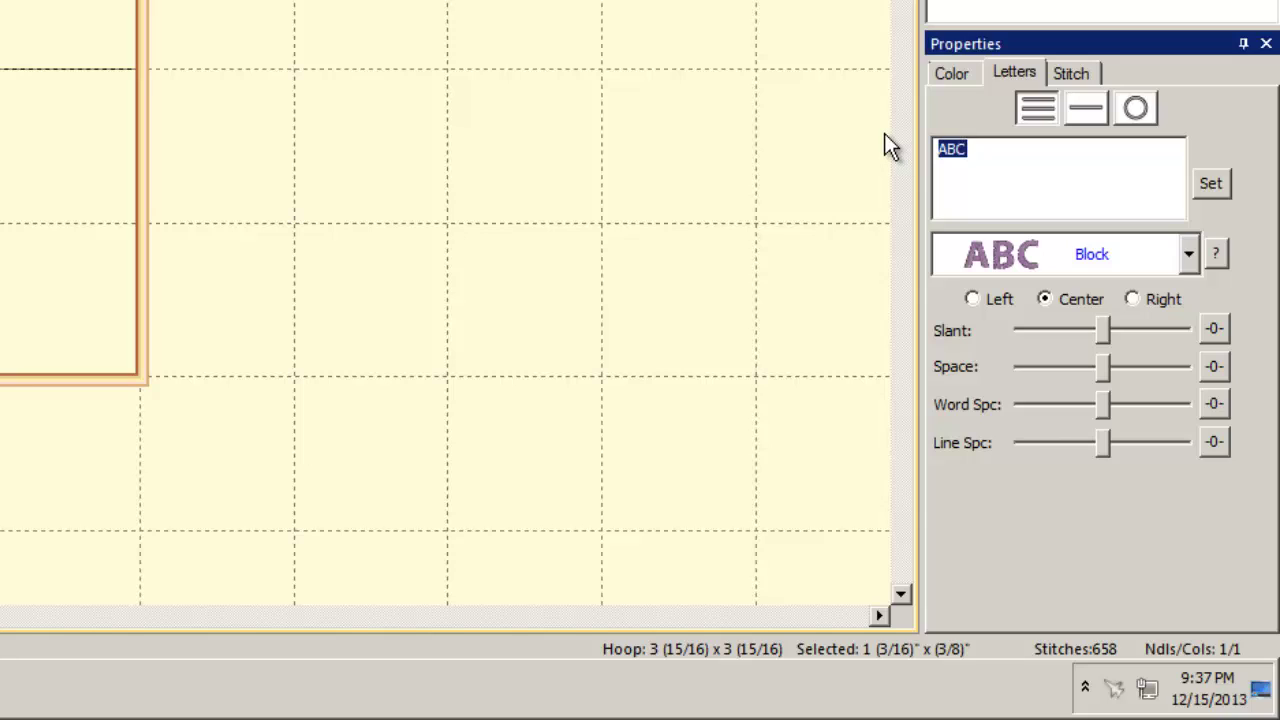
{"action": "type", "text": "embroiderywor"}
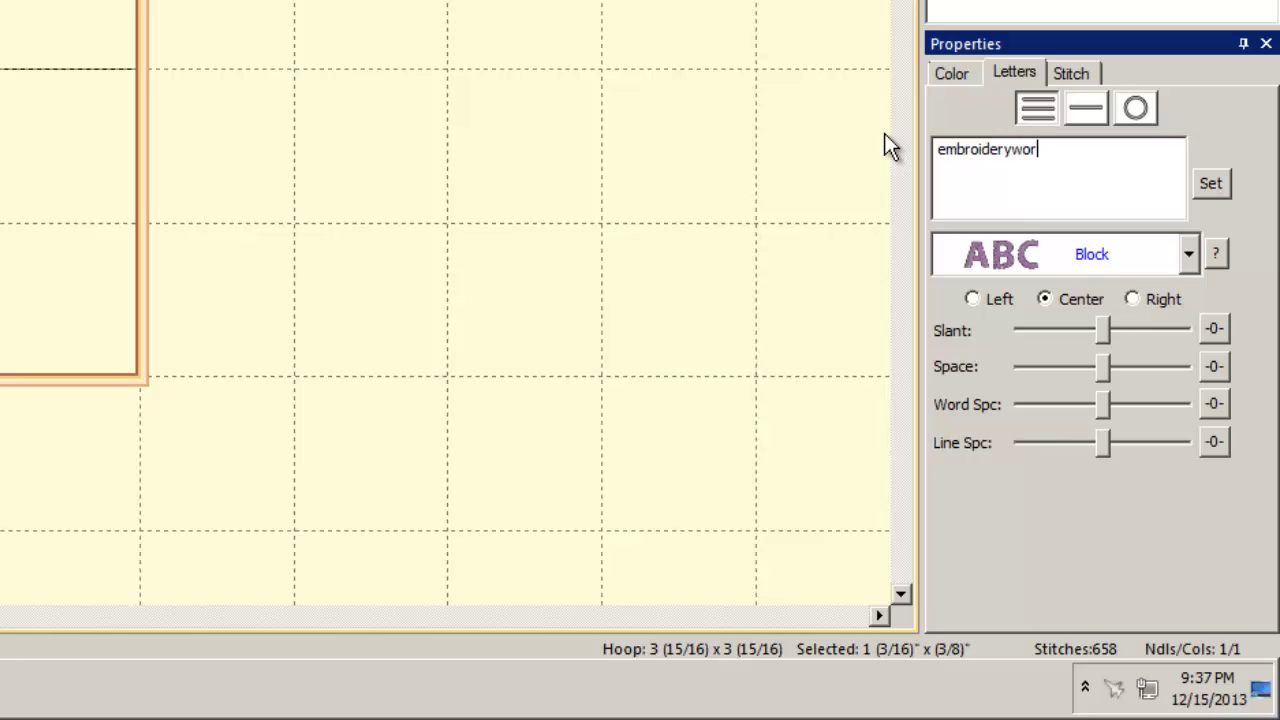
{"action": "type", "text": "ks"}
{"action": "key", "text": "Return"}
{"action": "type", "text": "is easy"}
{"action": "left_click", "coordinate": [1211, 184]}
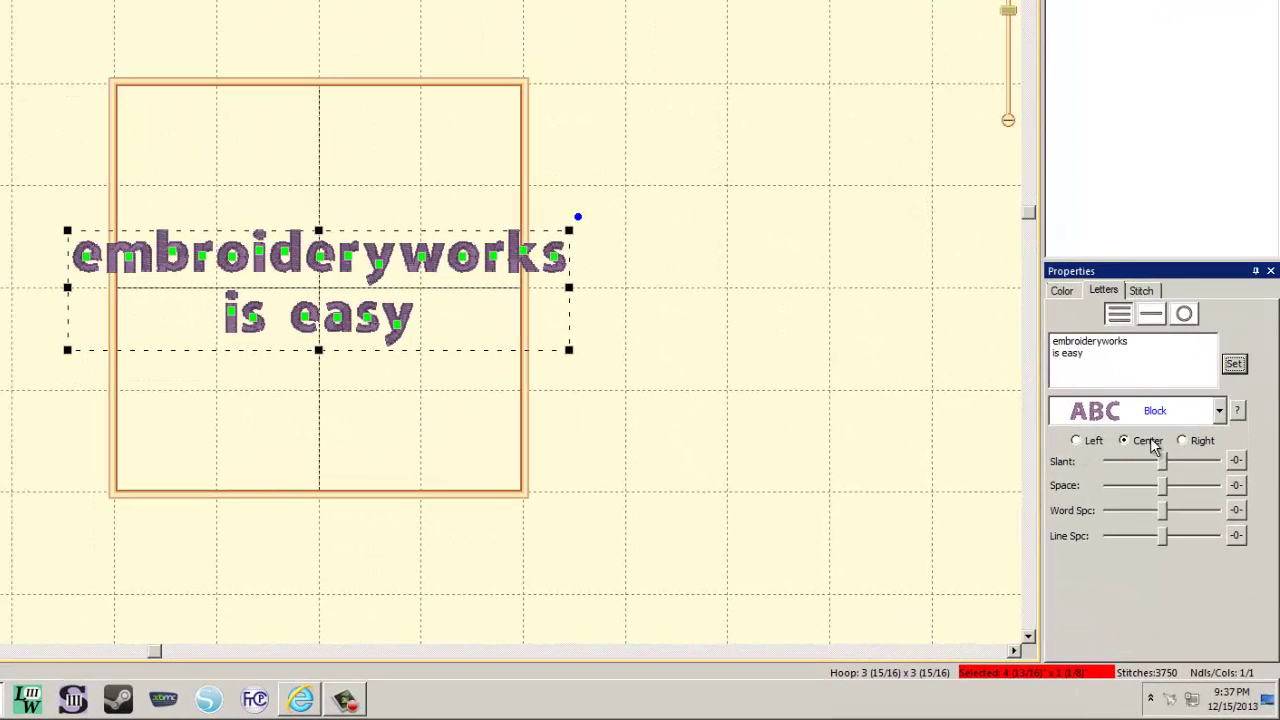
- Try left and right alignment on the two-line lettering, and return it to center alignment
{"action": "left_click", "coordinate": [1090, 441]}
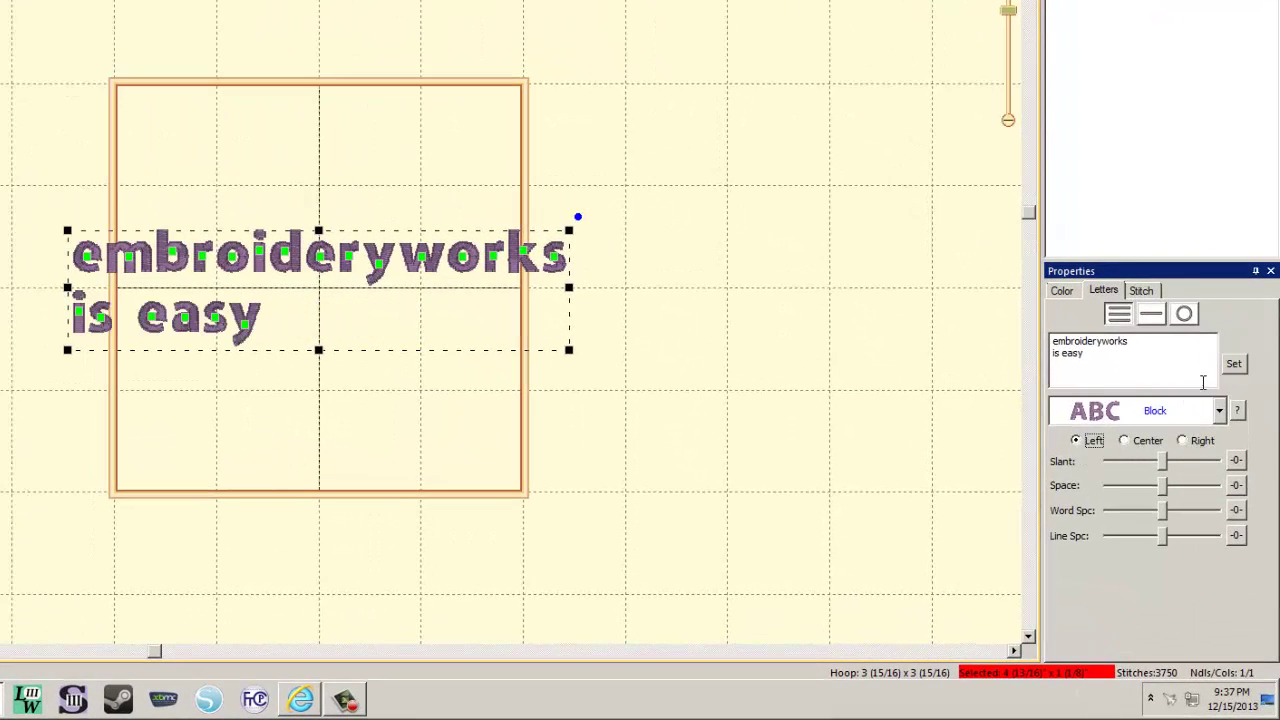
{"action": "left_click", "coordinate": [1145, 443]}
{"action": "left_click", "coordinate": [1205, 445]}
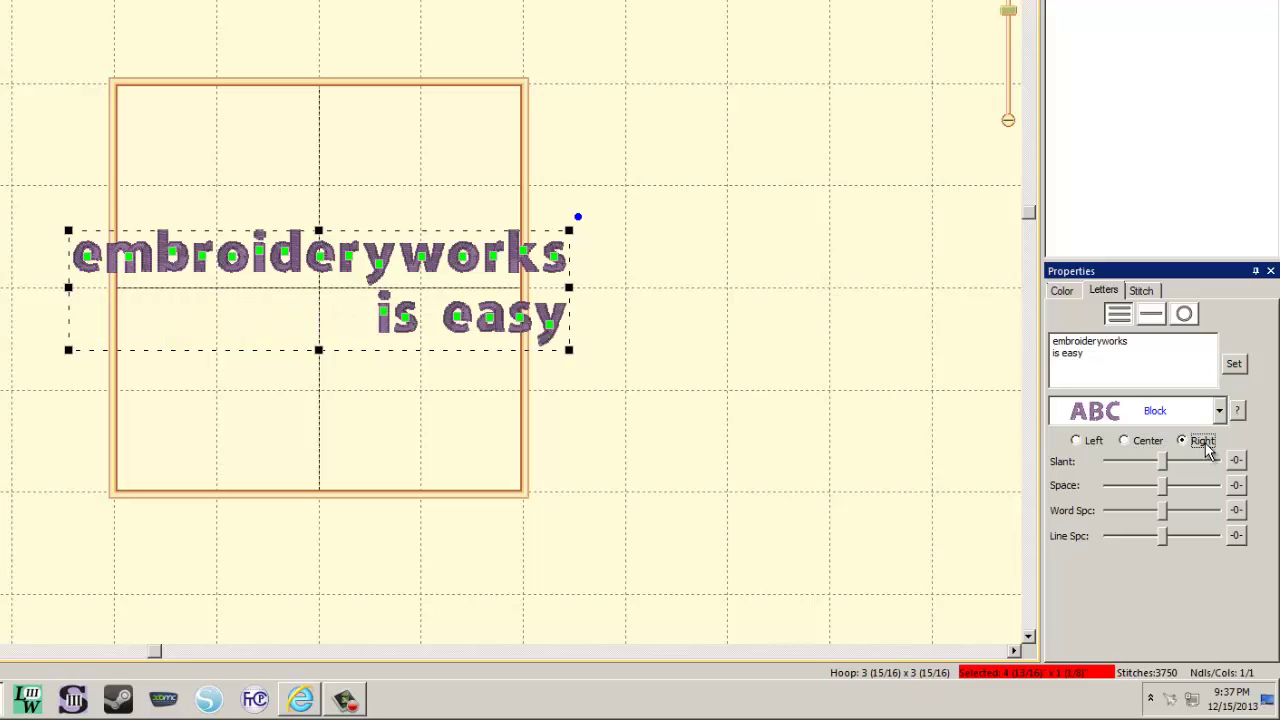
{"action": "left_click", "coordinate": [1081, 442]}
{"action": "left_click", "coordinate": [1126, 446]}
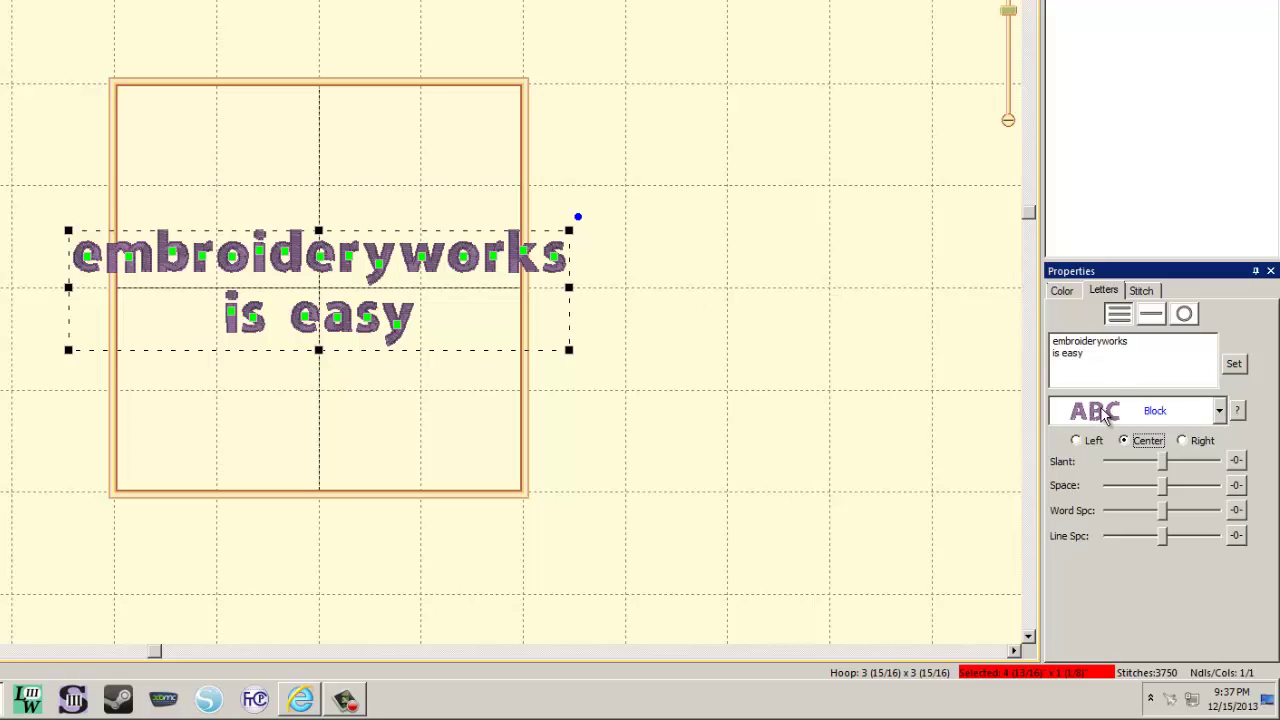
- Try the Bold Cursive and Brand Iron fonts on the lettering, and return it to the Block font
{"action": "left_click", "coordinate": [1220, 412]}
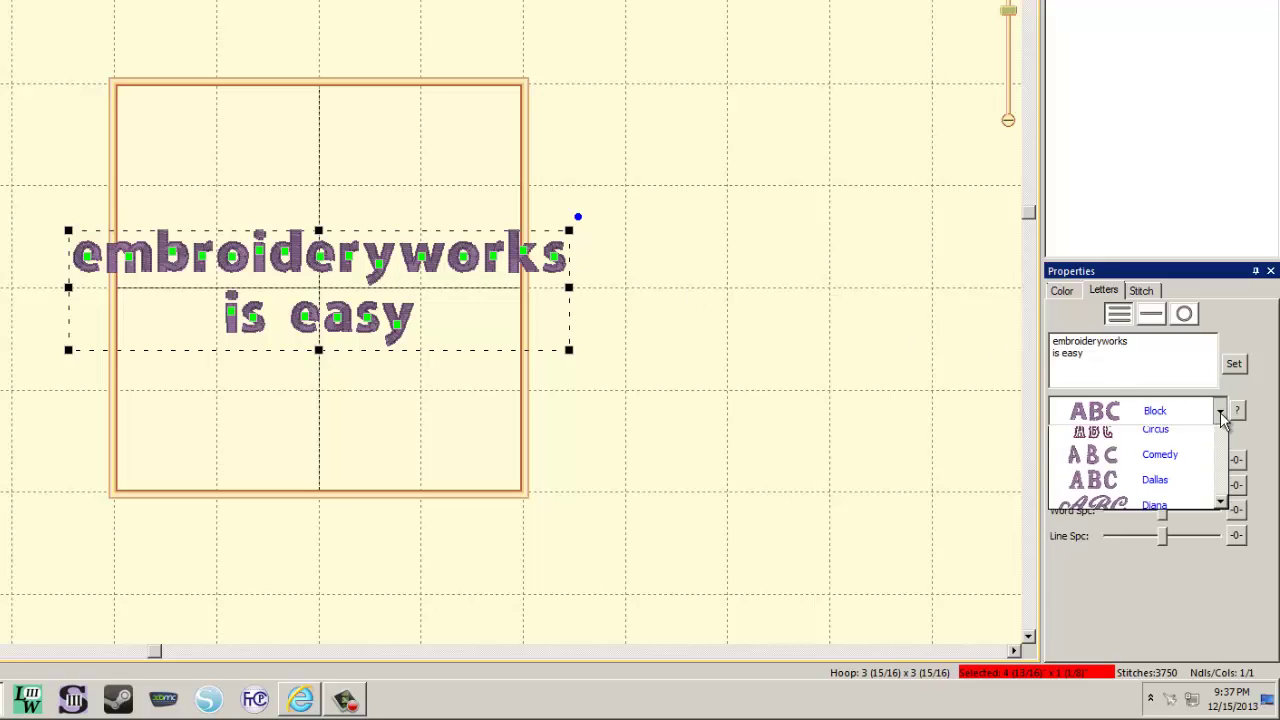
{"action": "scroll", "coordinate": [1222, 458], "scroll_direction": "up", "scroll_amount": 2}
{"action": "mouse_move", "coordinate": [1220, 461]}
{"action": "left_mouse_down"}
{"action": "mouse_move", "coordinate": [1217, 599]}
{"action": "mouse_move", "coordinate": [1233, 459]}
{"action": "left_mouse_up"}
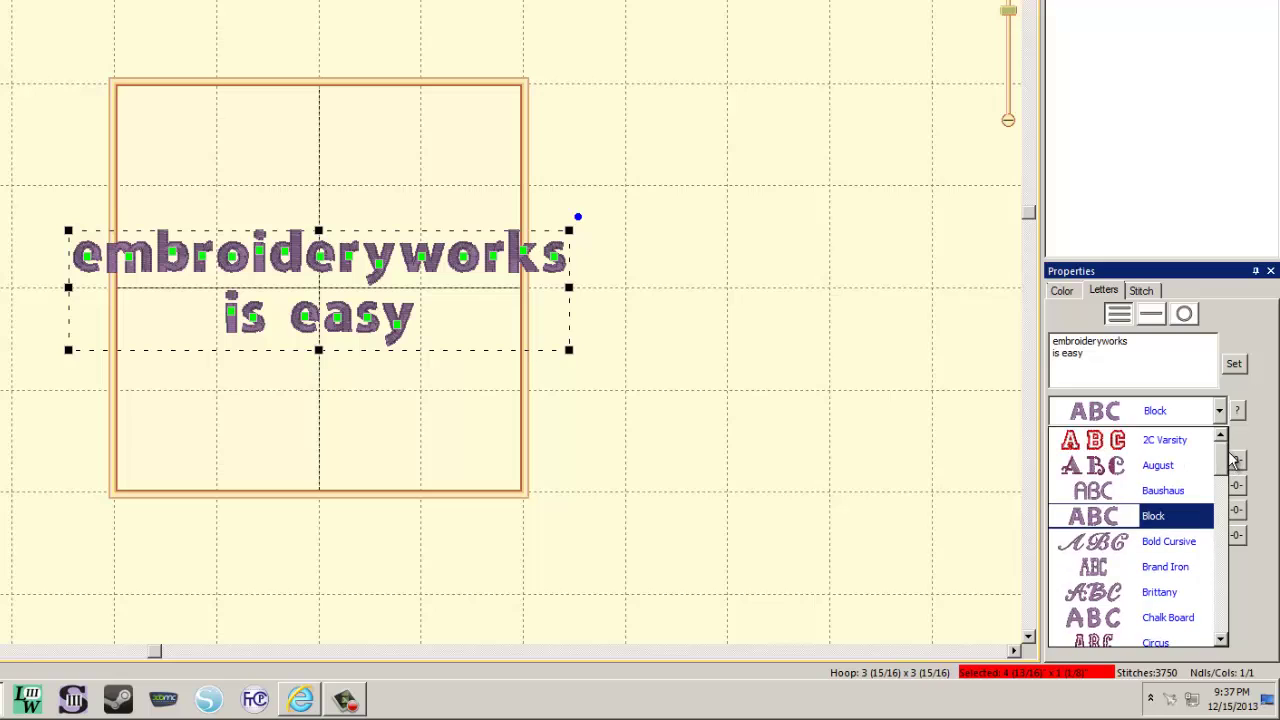
{"action": "left_click", "coordinate": [1168, 542]}
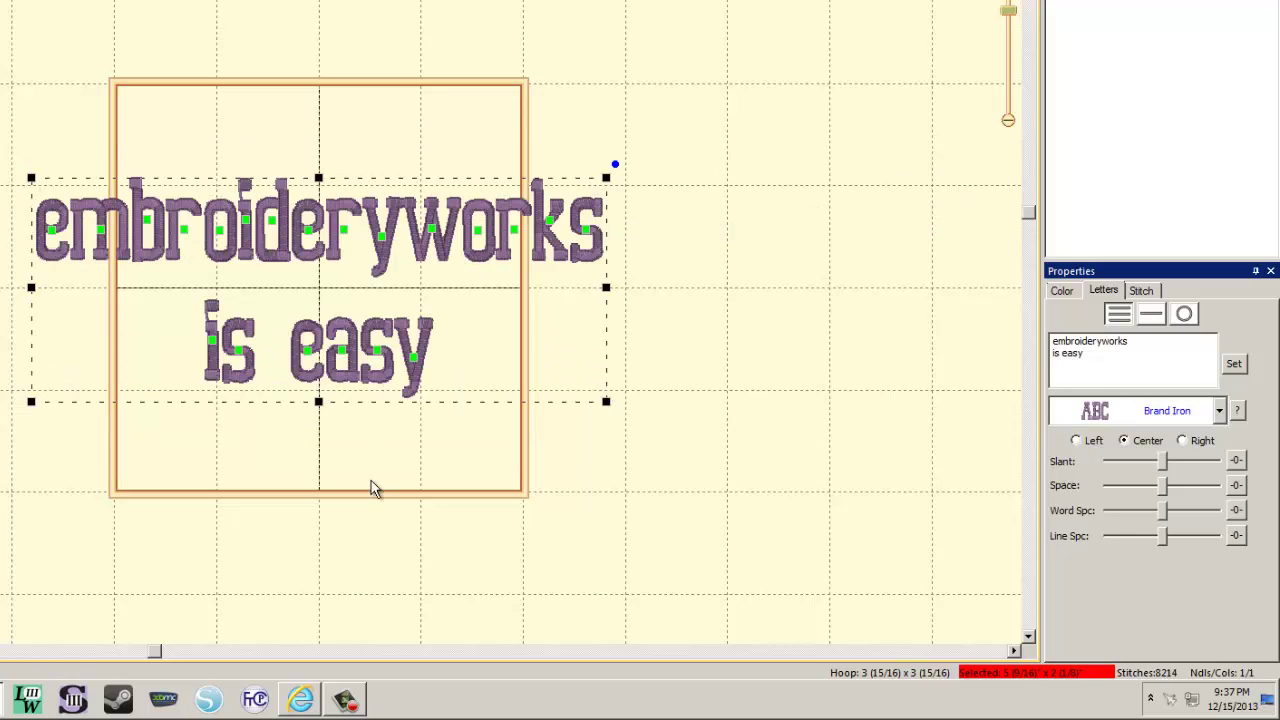
{"action": "key", "text": "Down"}
{"action": "key", "text": "Up"}
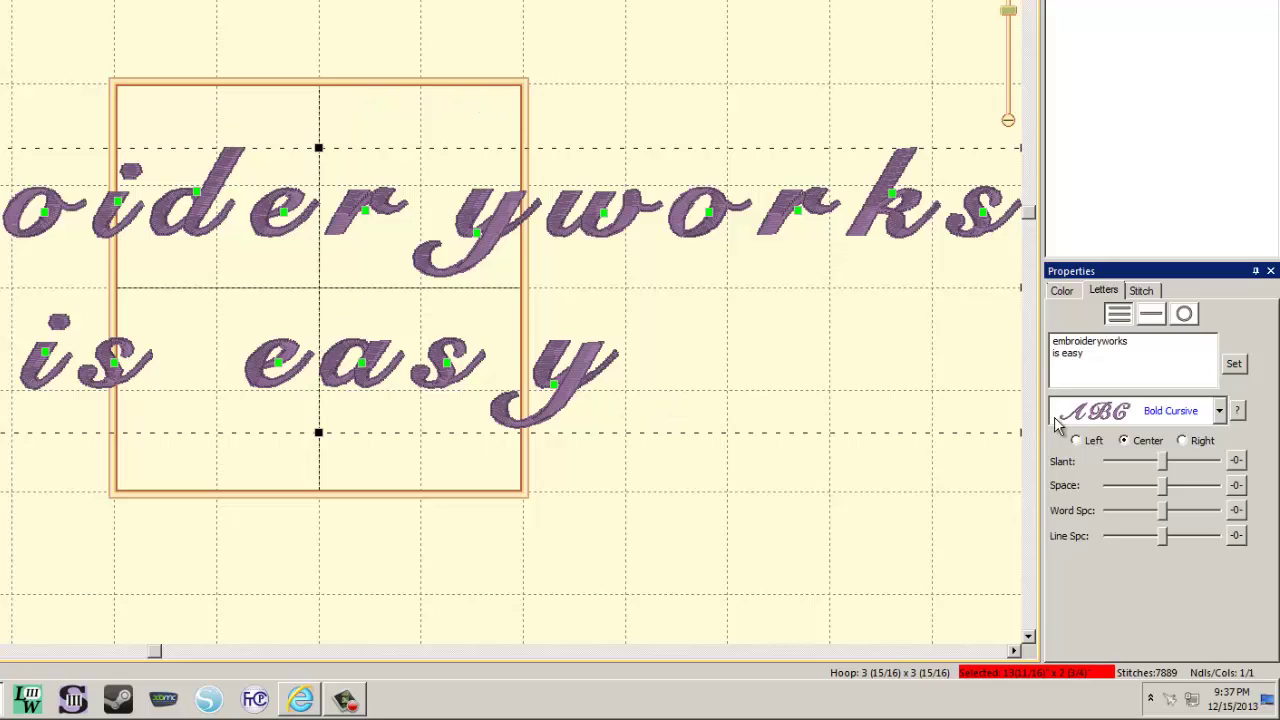
{"action": "left_click", "coordinate": [1219, 411]}
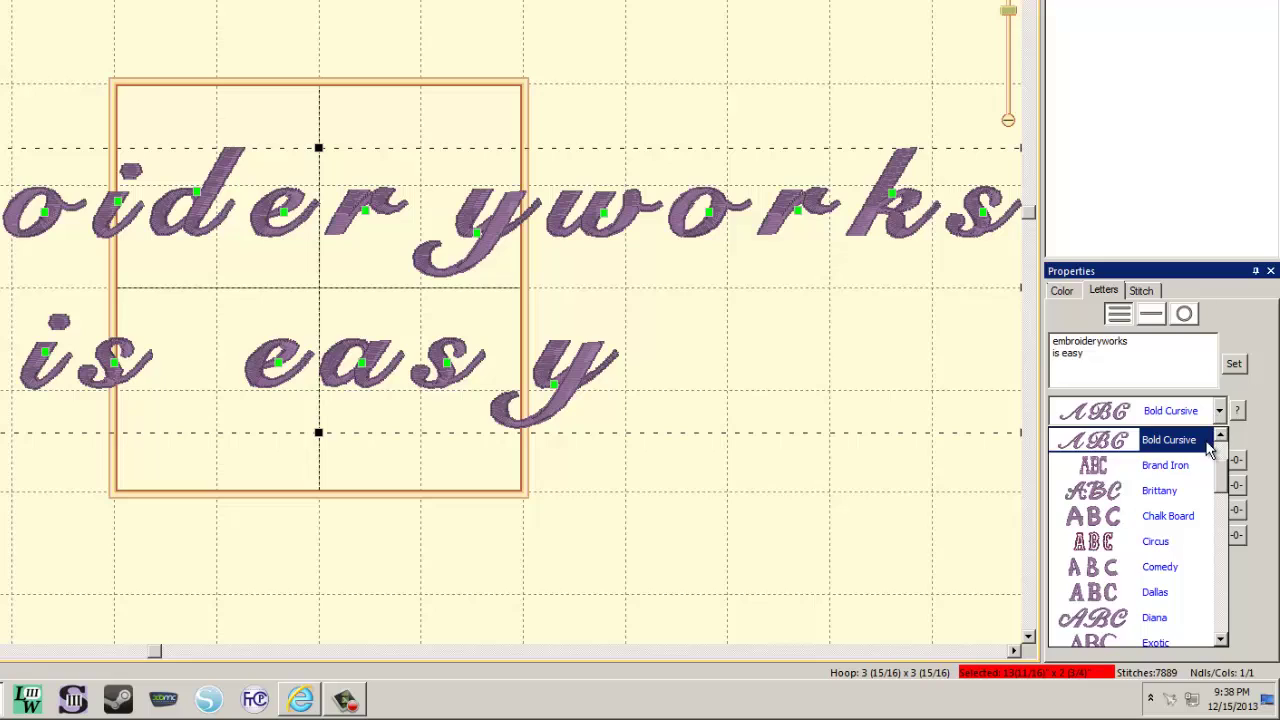
{"action": "scroll", "coordinate": [1180, 478], "scroll_direction": "up", "scroll_amount": 1}
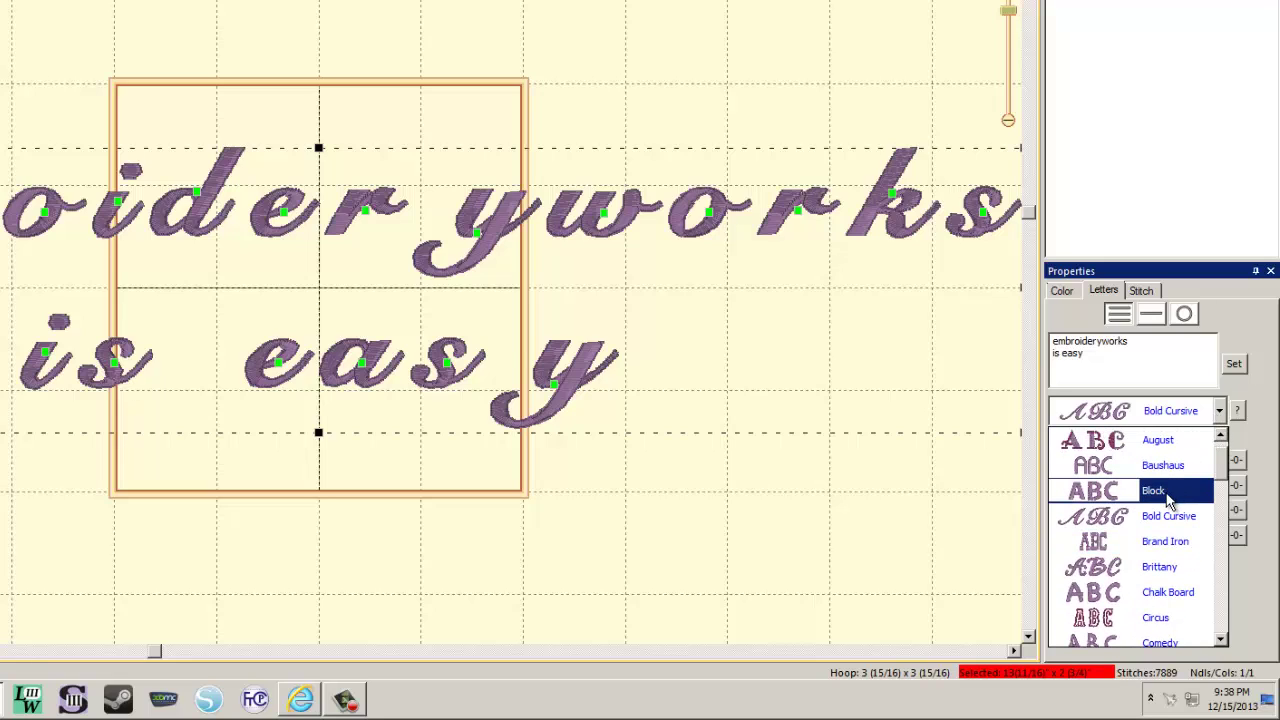
{"action": "left_click", "coordinate": [1168, 500]}
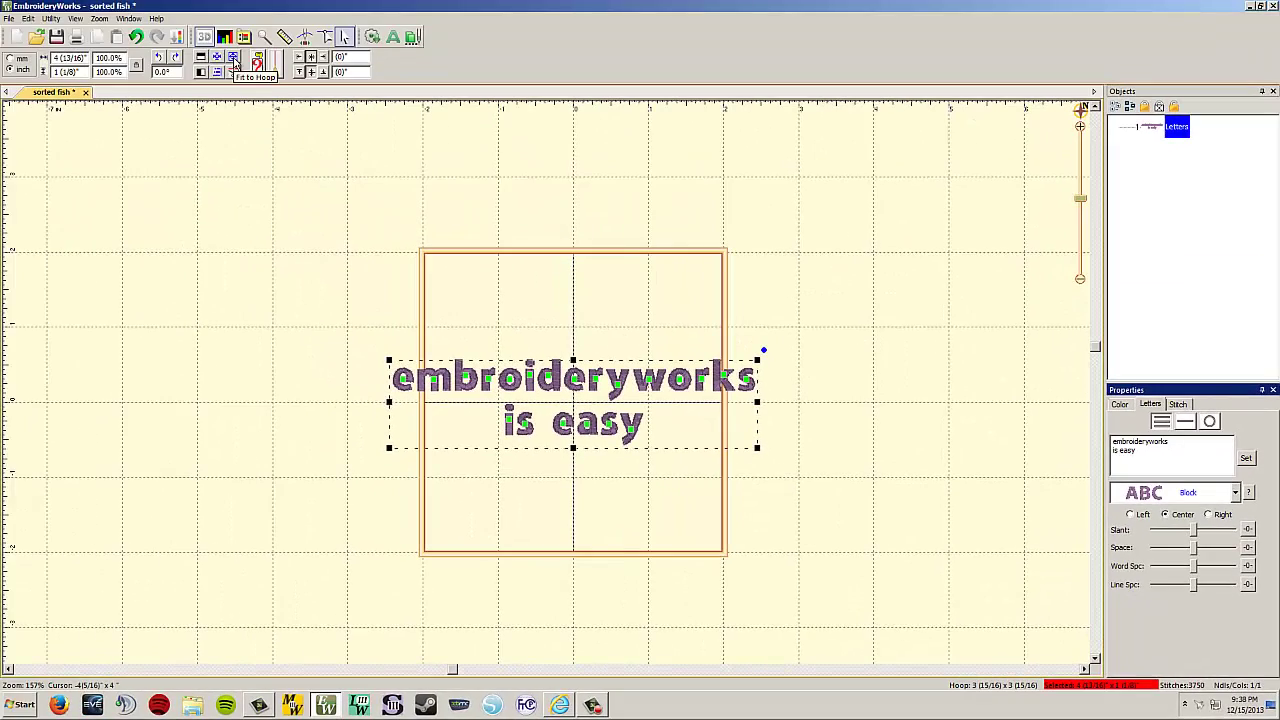
- Fit the lettering to the hoop, and review the Block font's available characters and size limits
{"action": "left_click", "coordinate": [234, 60]}
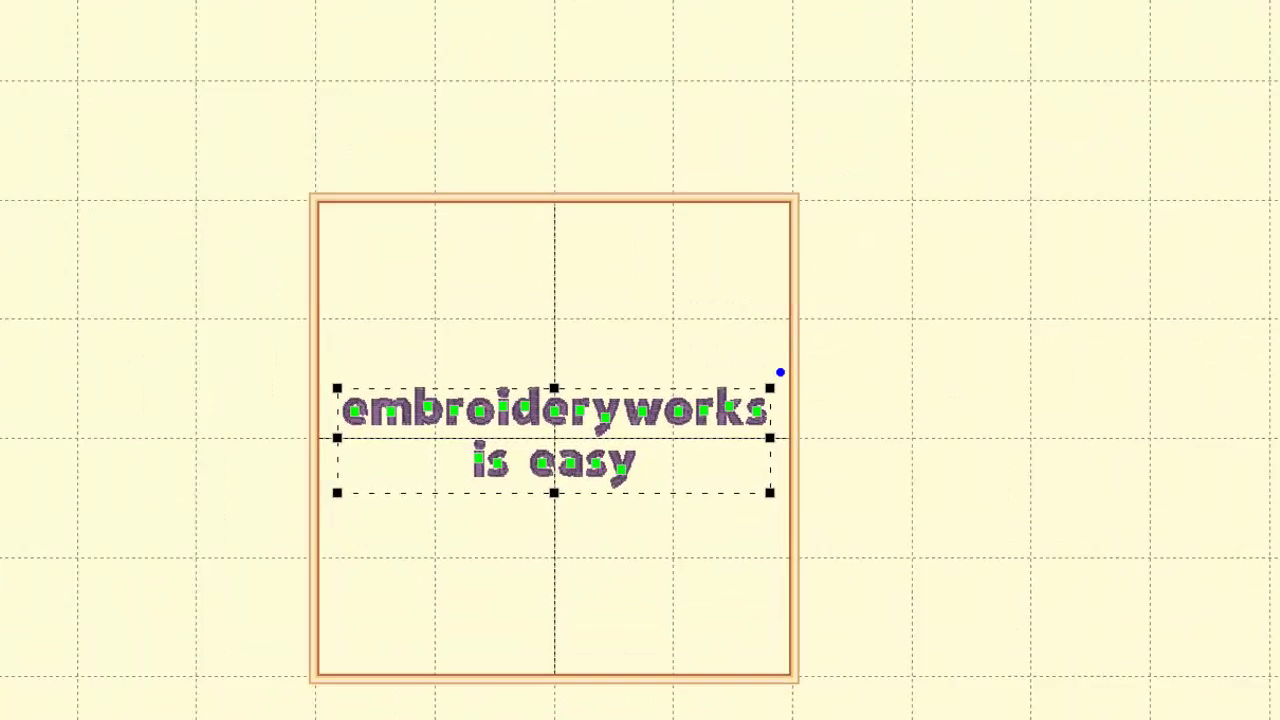
{"action": "left_click", "coordinate": [1249, 493]}
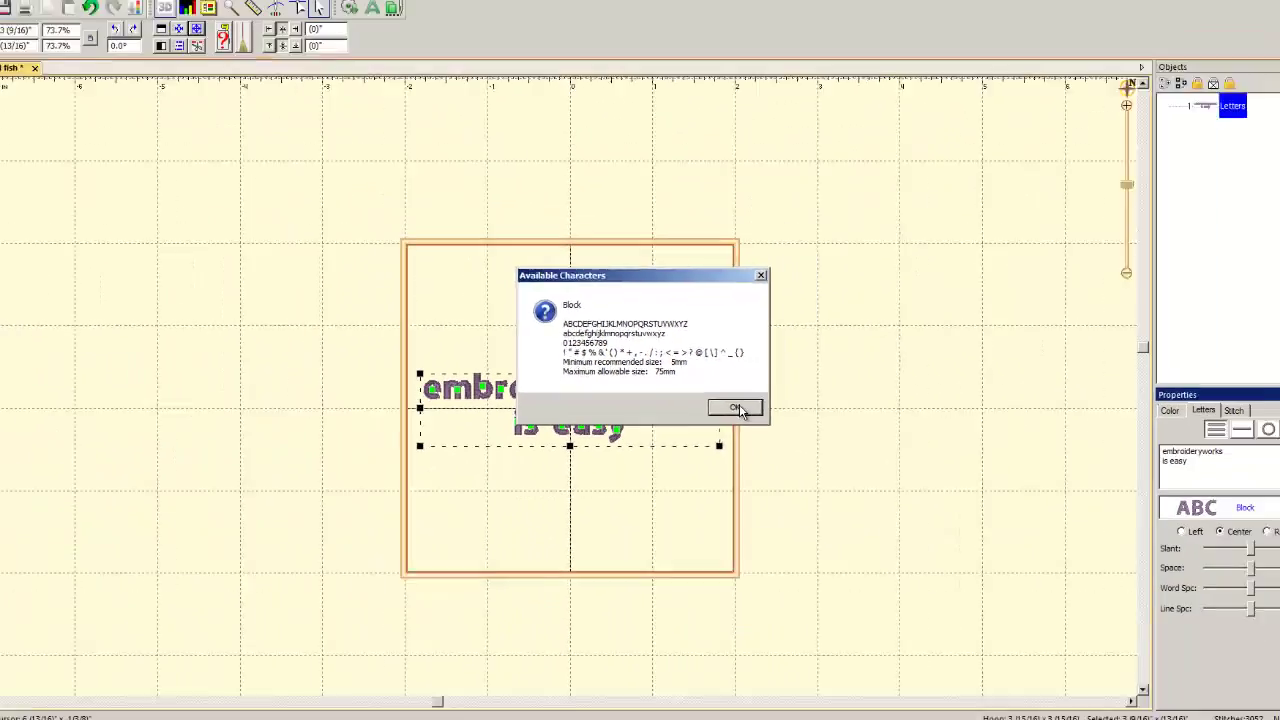
{"action": "left_click", "coordinate": [1069, 580]}
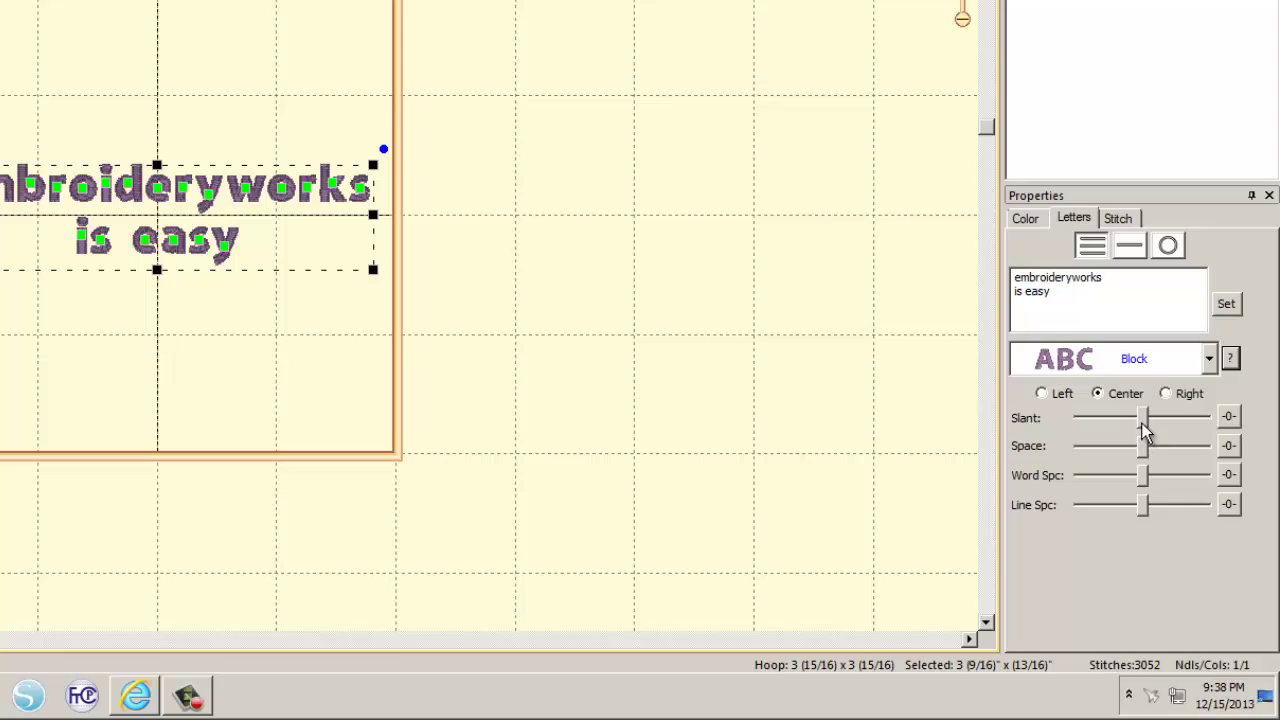
- Try slanting the lettering backward and widening its letter spacing, resetting each adjustment to zero
{"action": "left_click_drag", "start_coordinate": [1144, 420], "coordinate": [1078, 418]}
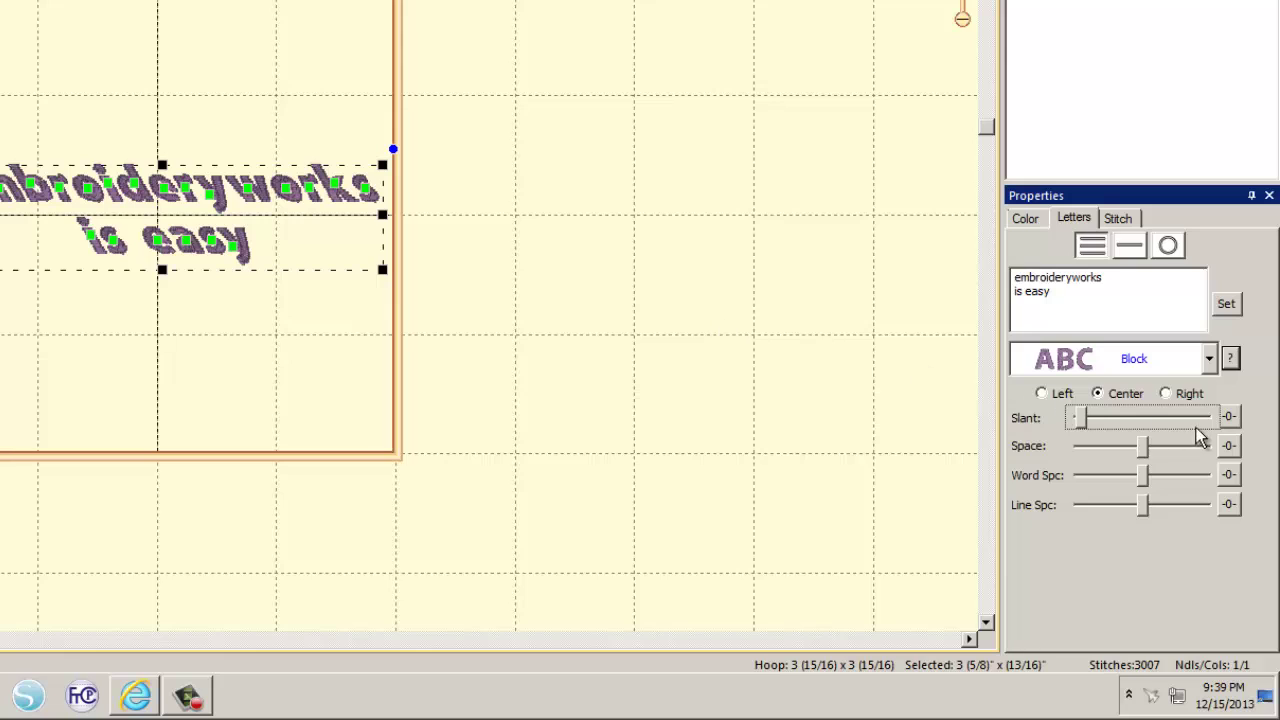
{"action": "left_click", "coordinate": [1230, 418]}
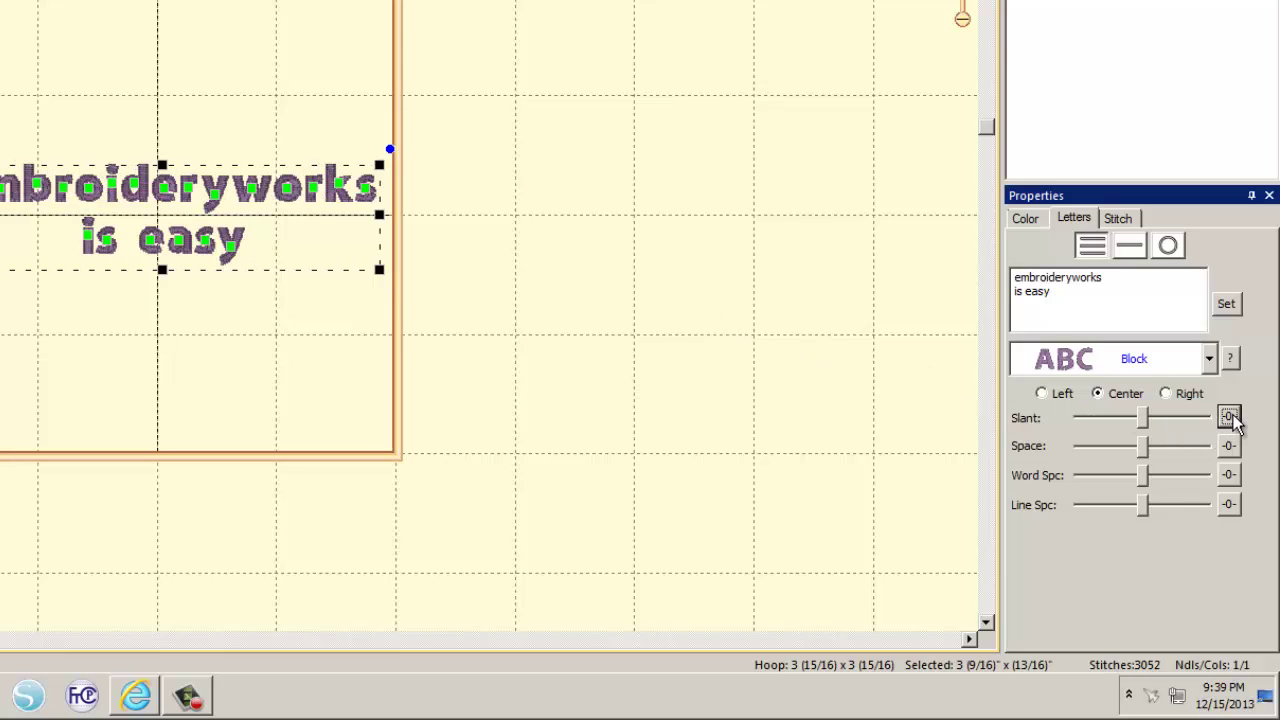
{"action": "mouse_move", "coordinate": [1146, 448]}
{"action": "left_mouse_down"}
{"action": "mouse_move", "coordinate": [1207, 447]}
{"action": "mouse_move", "coordinate": [1077, 449]}
{"action": "mouse_move", "coordinate": [1155, 447]}
{"action": "left_mouse_up"}
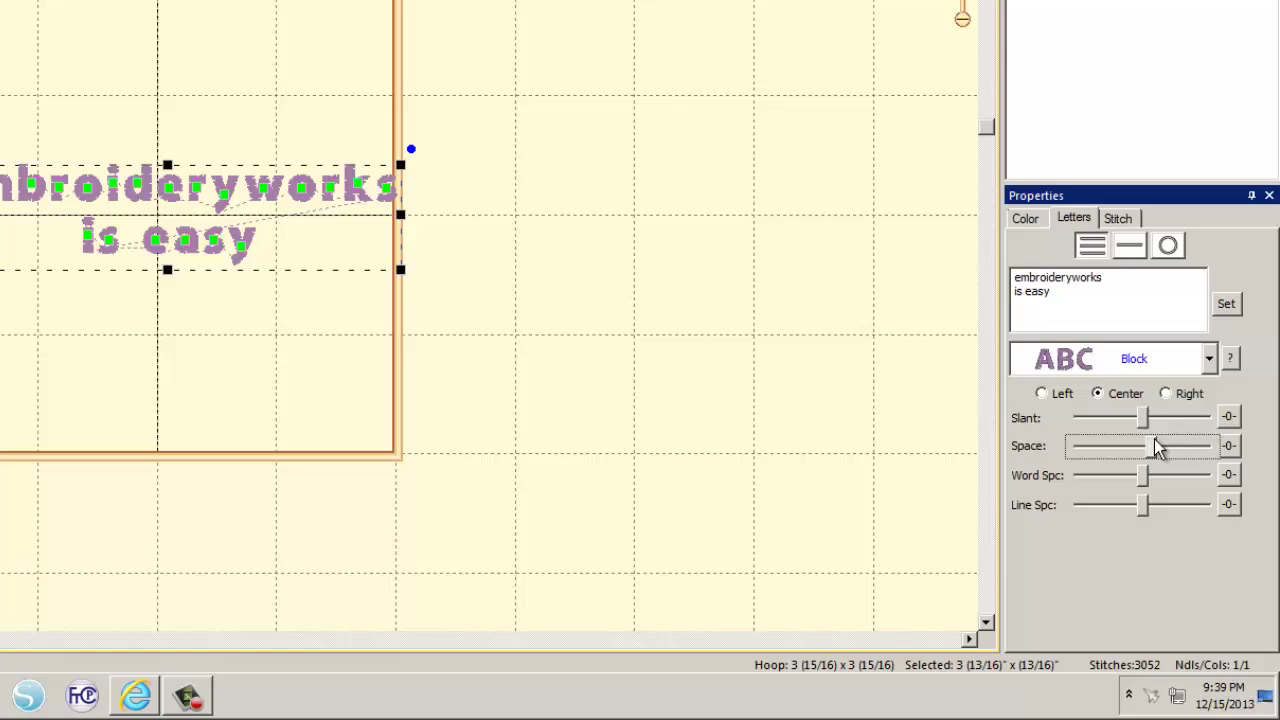
{"action": "left_click", "coordinate": [1228, 446]}
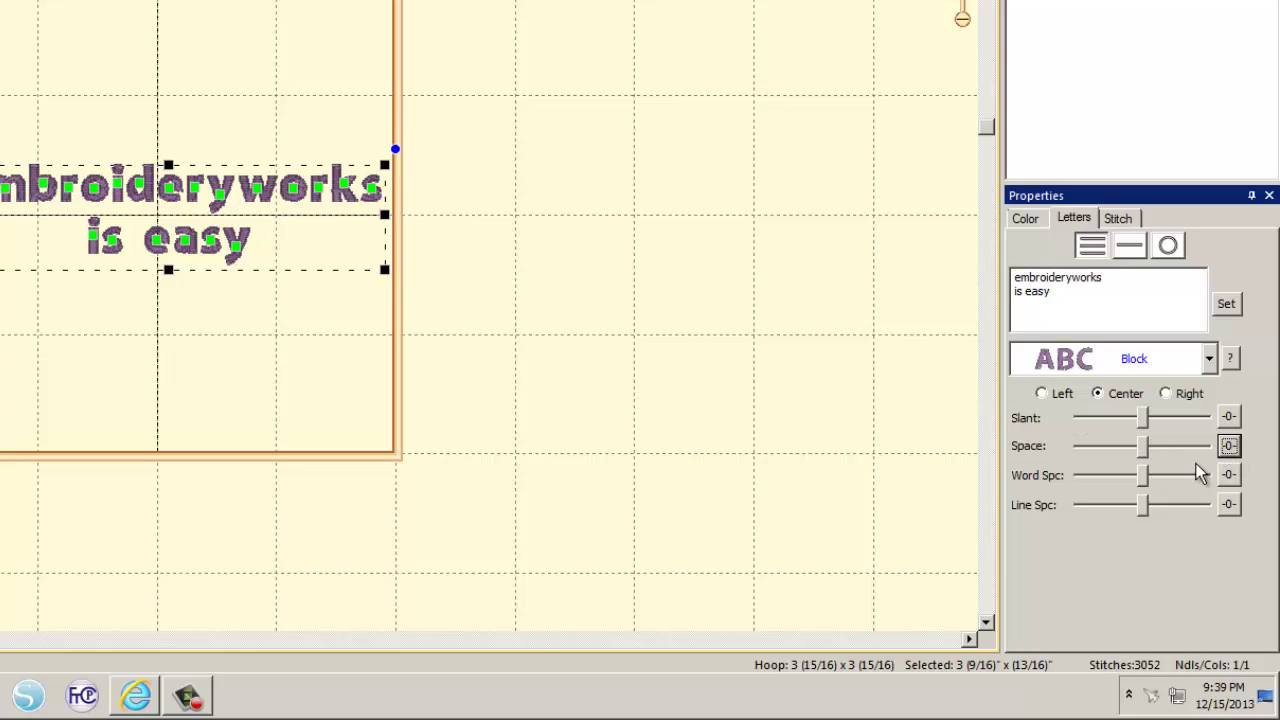
- Try wider word spacing and line spacing on the lettering, and reset both to zero
{"action": "left_click_drag", "start_coordinate": [1148, 474], "coordinate": [1157, 506]}
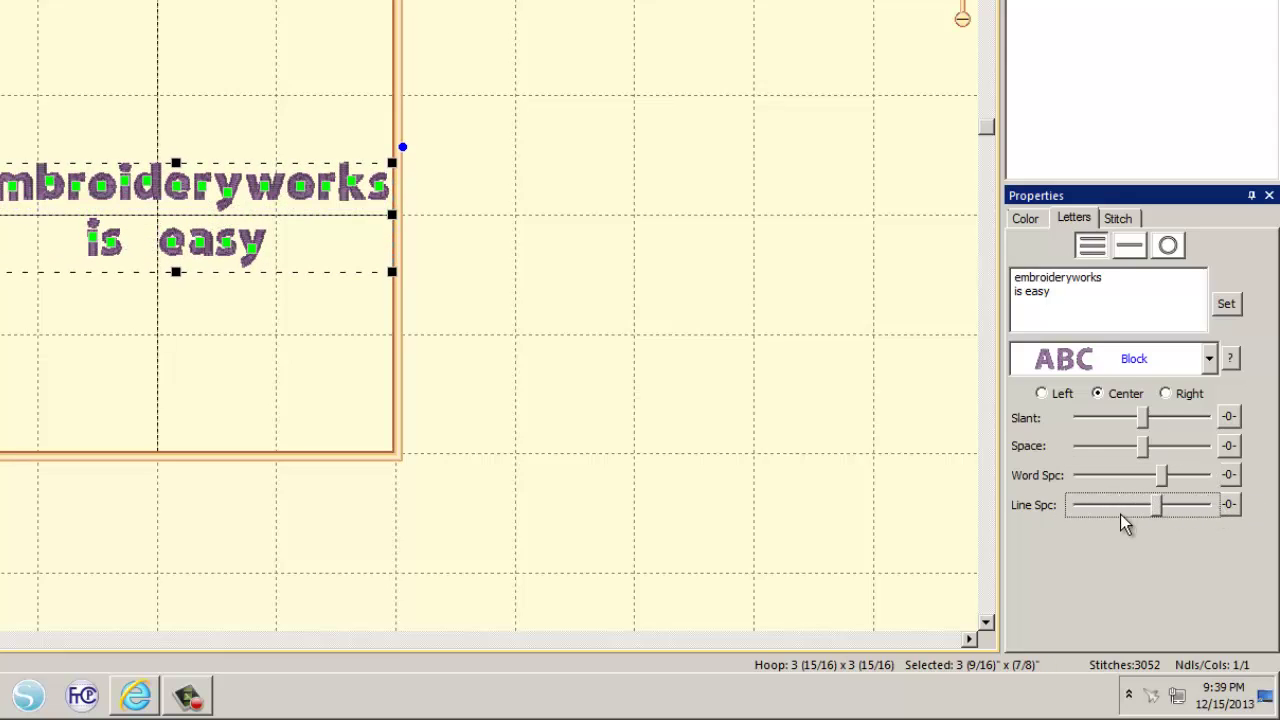
{"action": "left_click", "coordinate": [1229, 504]}
{"action": "left_click", "coordinate": [1229, 475]}
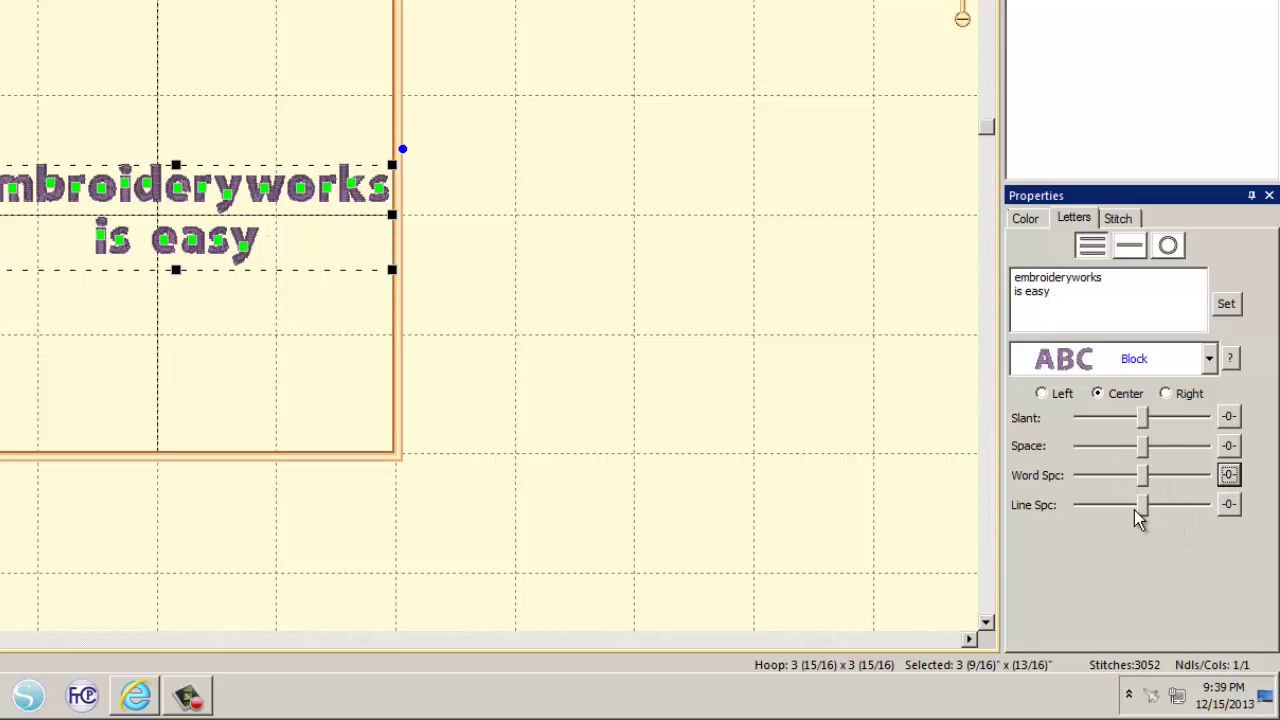
- Move the lettering back toward the hoop's center line, and convert it to single-line text reading "embroideryworks"
{"action": "left_click_drag", "start_coordinate": [180, 209], "coordinate": [165, 195]}
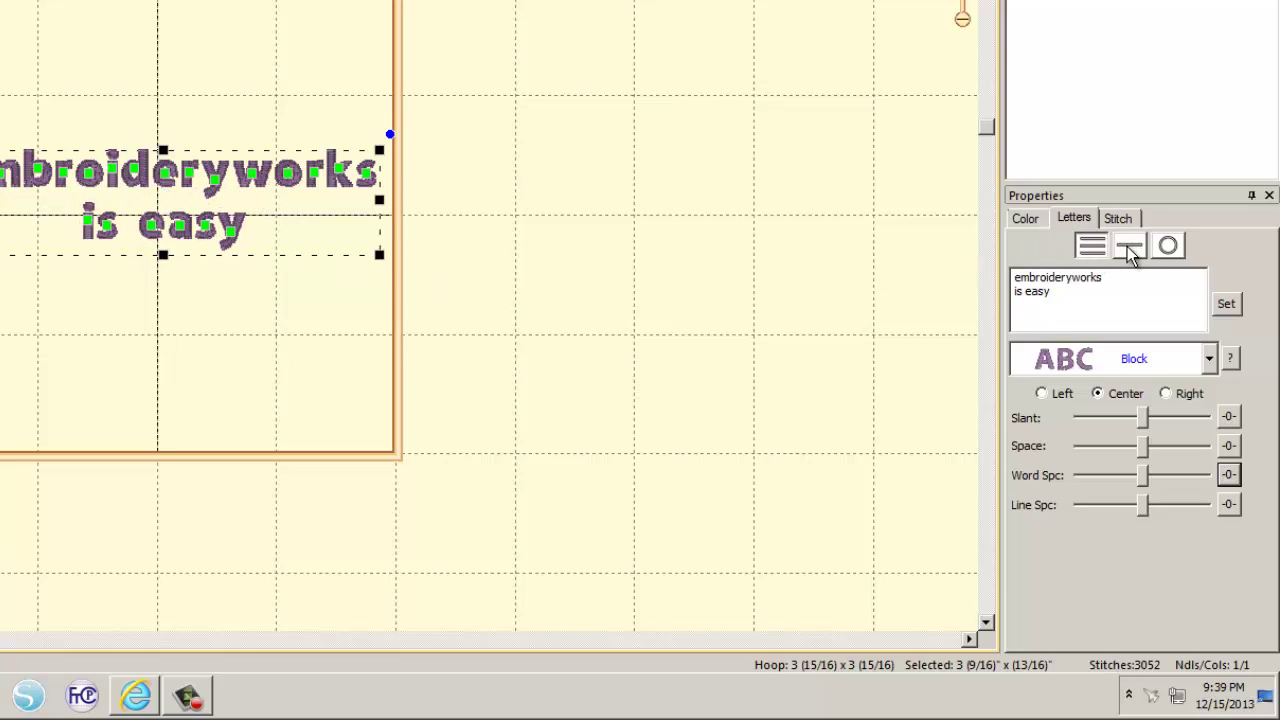
{"action": "left_click_drag", "start_coordinate": [1071, 290], "coordinate": [1018, 291]}
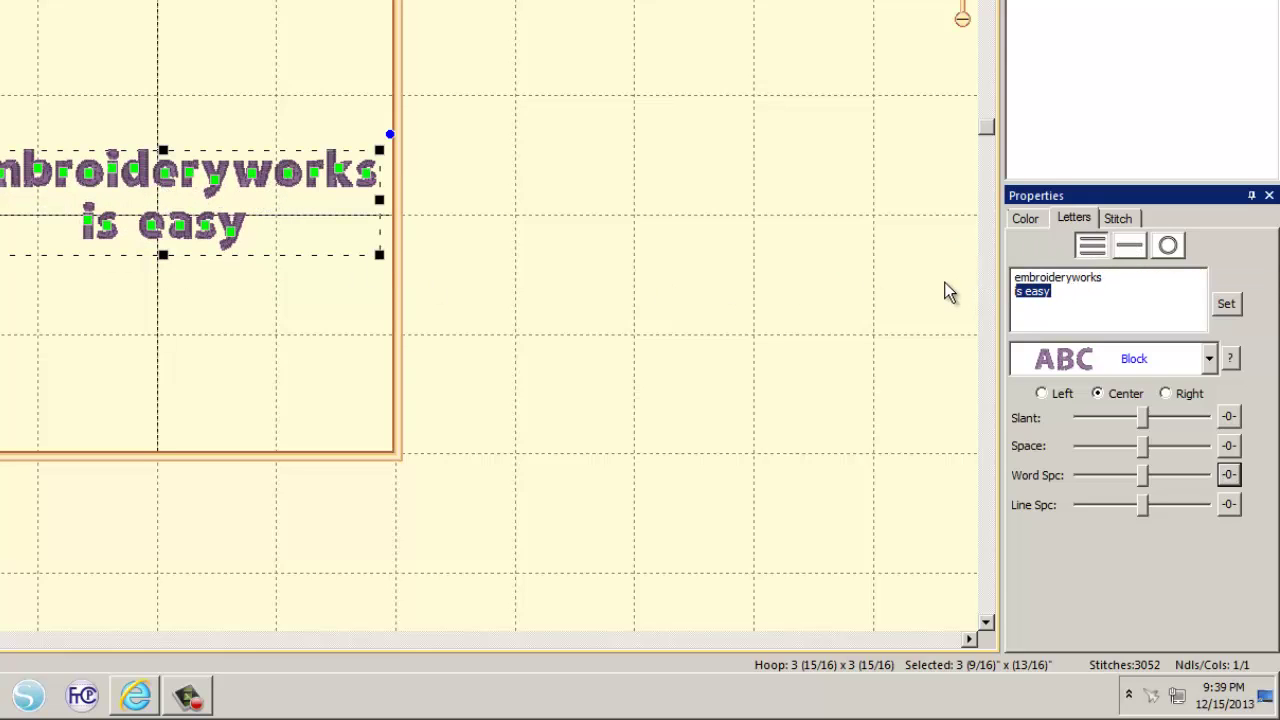
{"action": "key", "text": "BackSpace"}
{"action": "left_click", "coordinate": [1146, 258]}
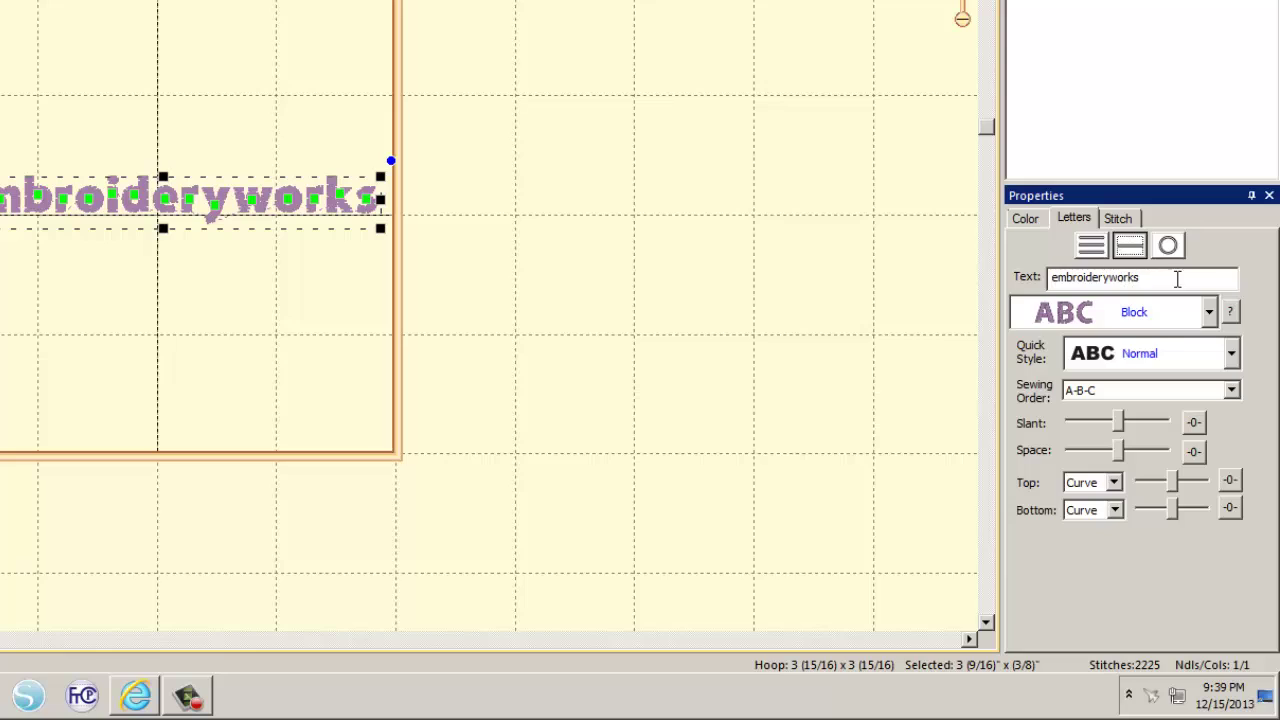
- Replace the single-line text with BAM and set its font to MGM Diamond
{"action": "left_click", "coordinate": [1128, 251]}
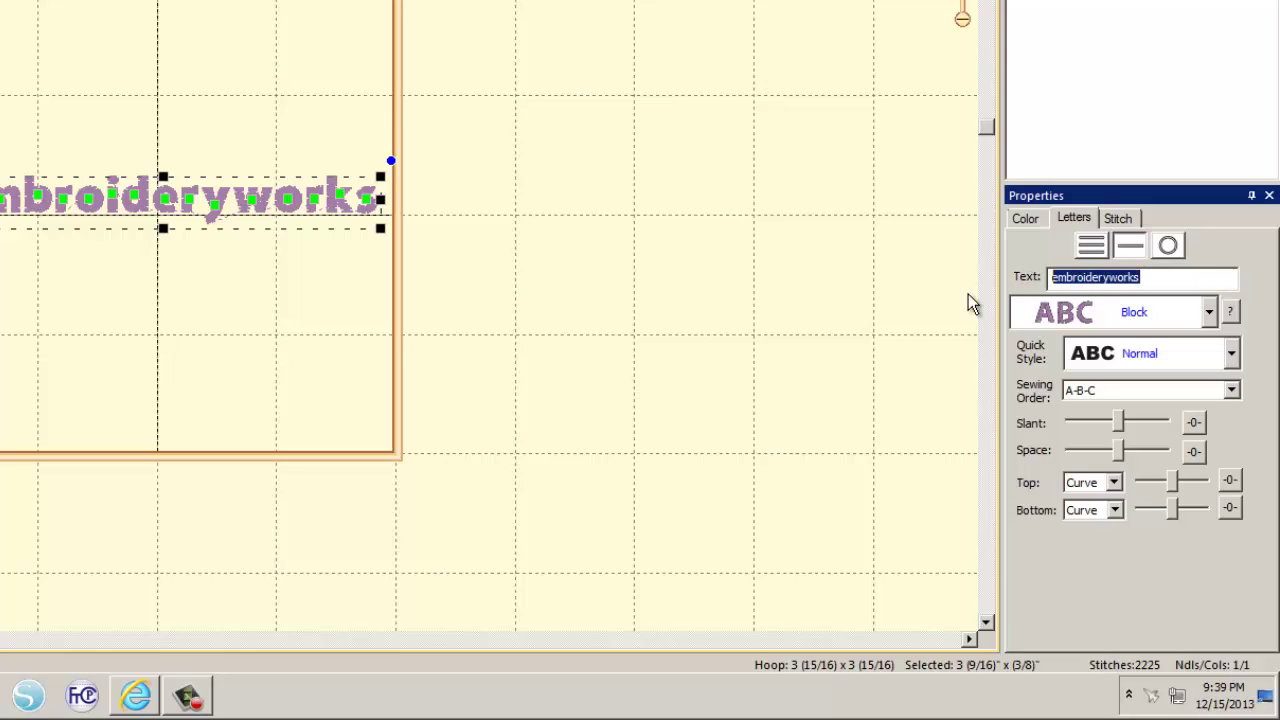
{"action": "type", "text": "BA"}
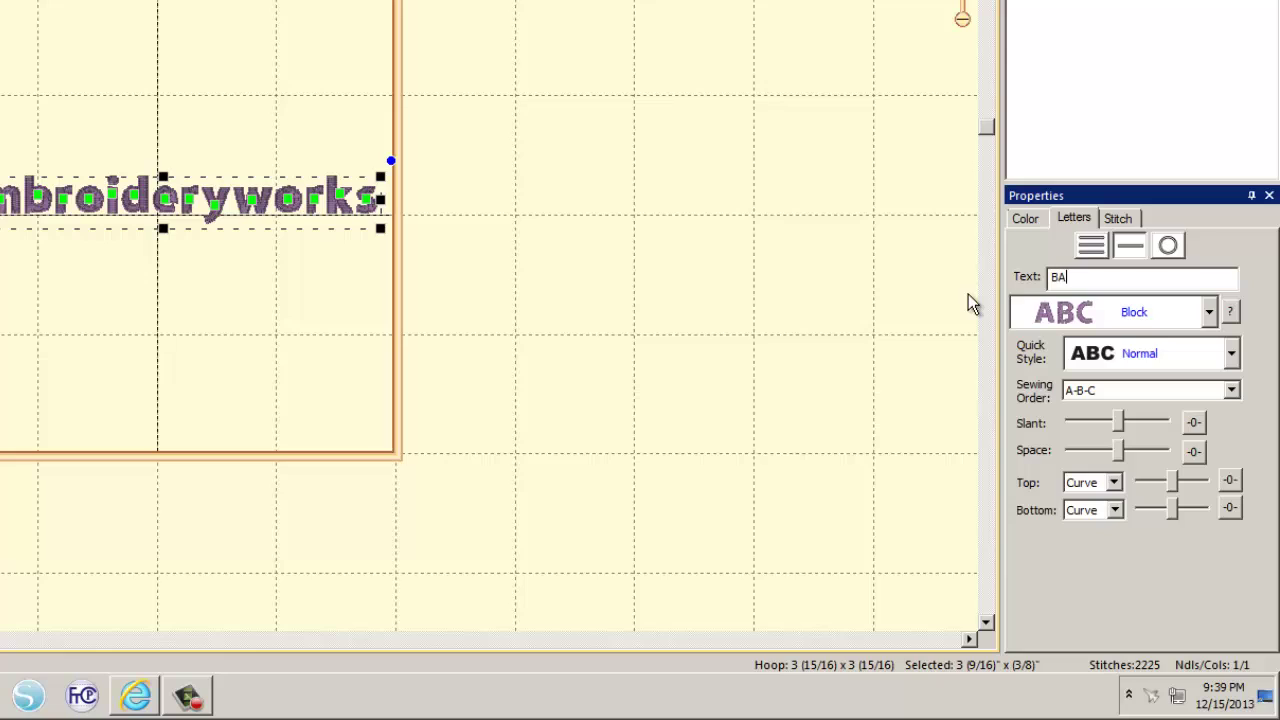
{"action": "type", "text": "M"}
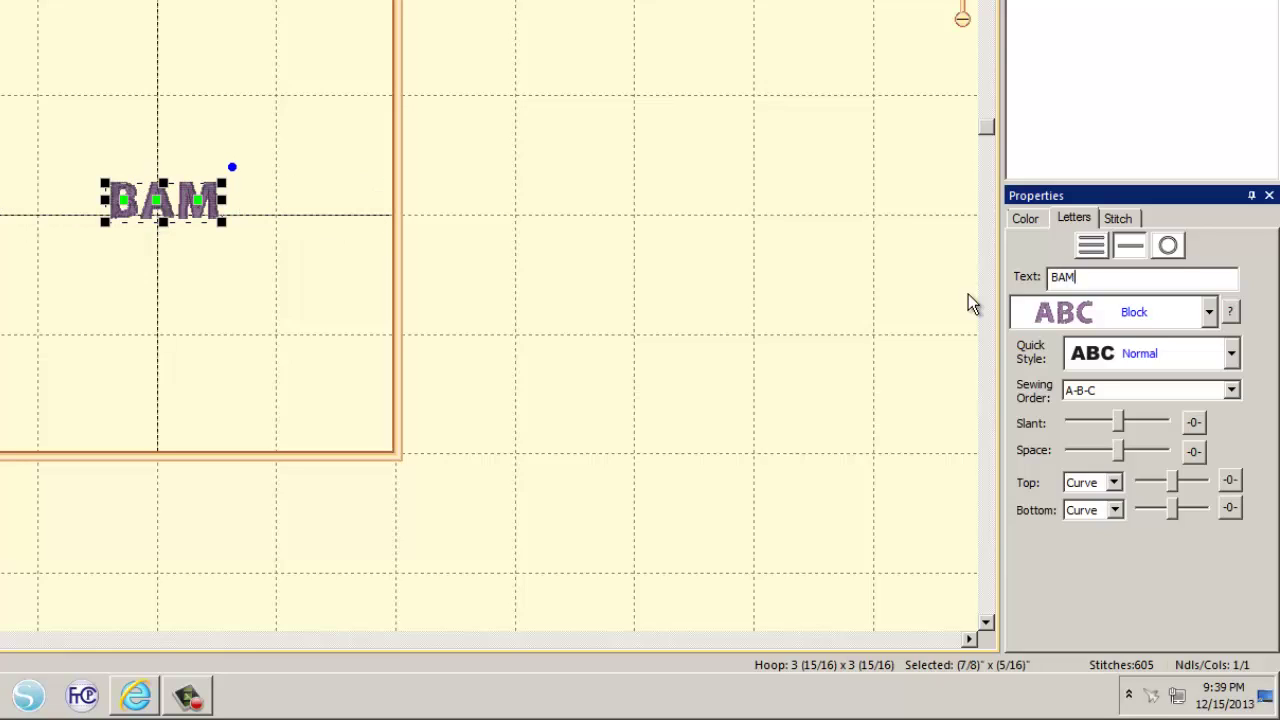
{"action": "left_click", "coordinate": [1209, 312]}
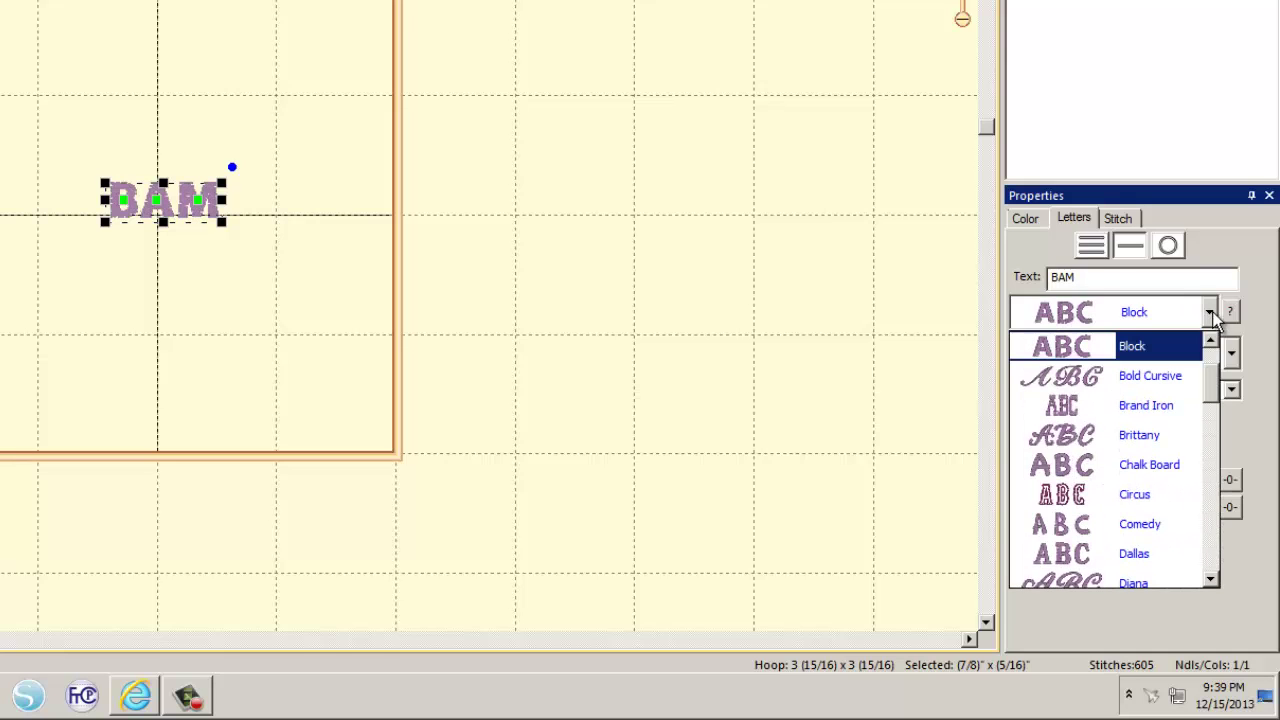
{"action": "left_click_drag", "start_coordinate": [1214, 390], "coordinate": [1210, 482]}
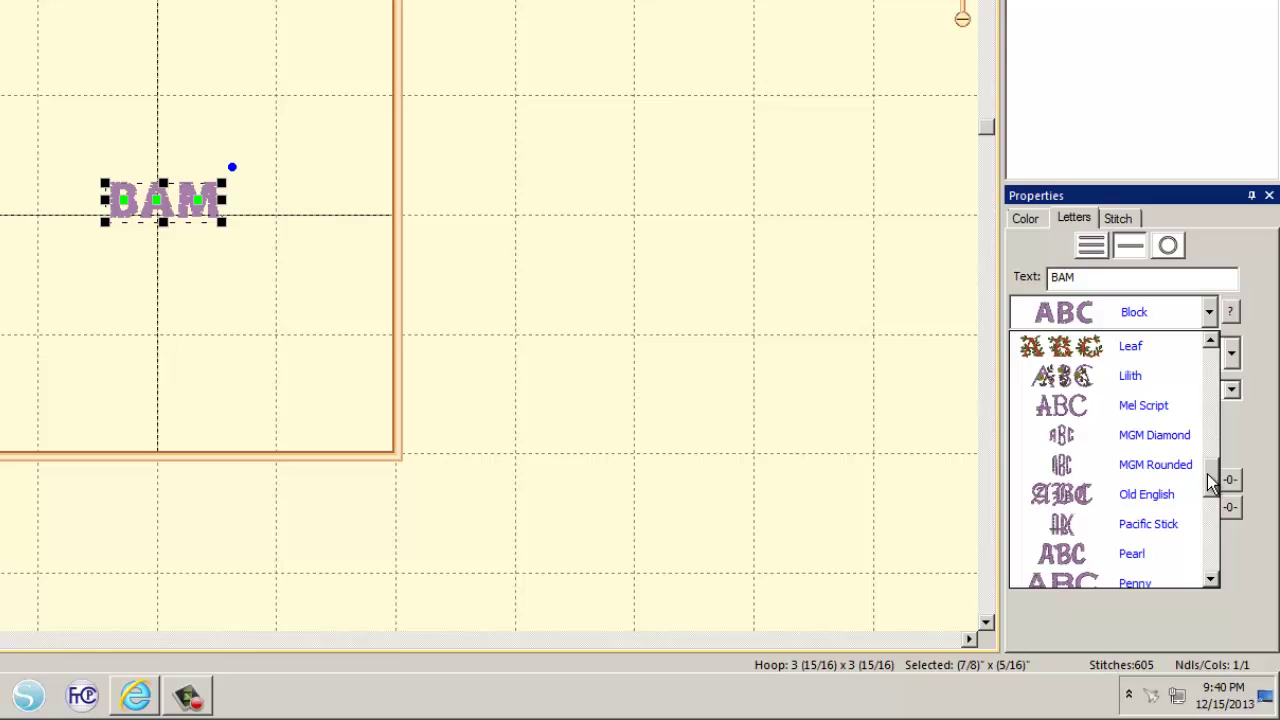
{"action": "left_click", "coordinate": [1138, 440]}
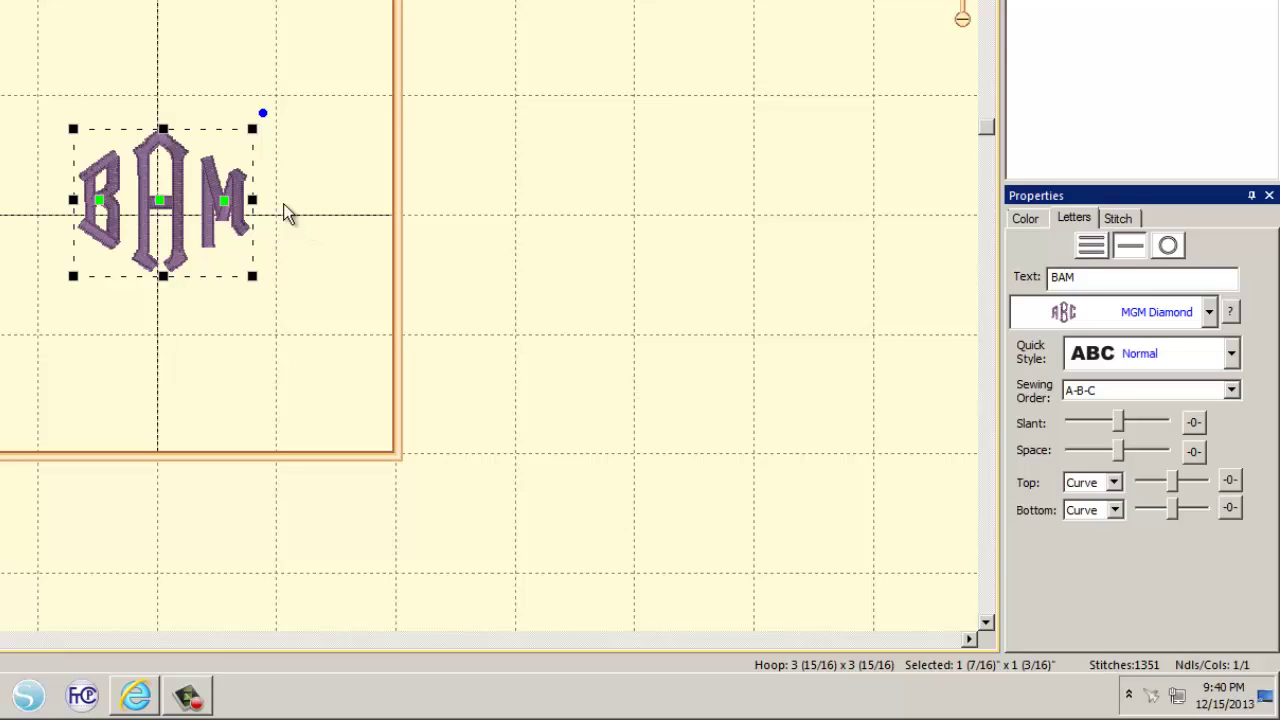
- Try the Square Left quick style on the BAM monogram, and return it to Normal
{"action": "left_click", "coordinate": [1233, 358]}
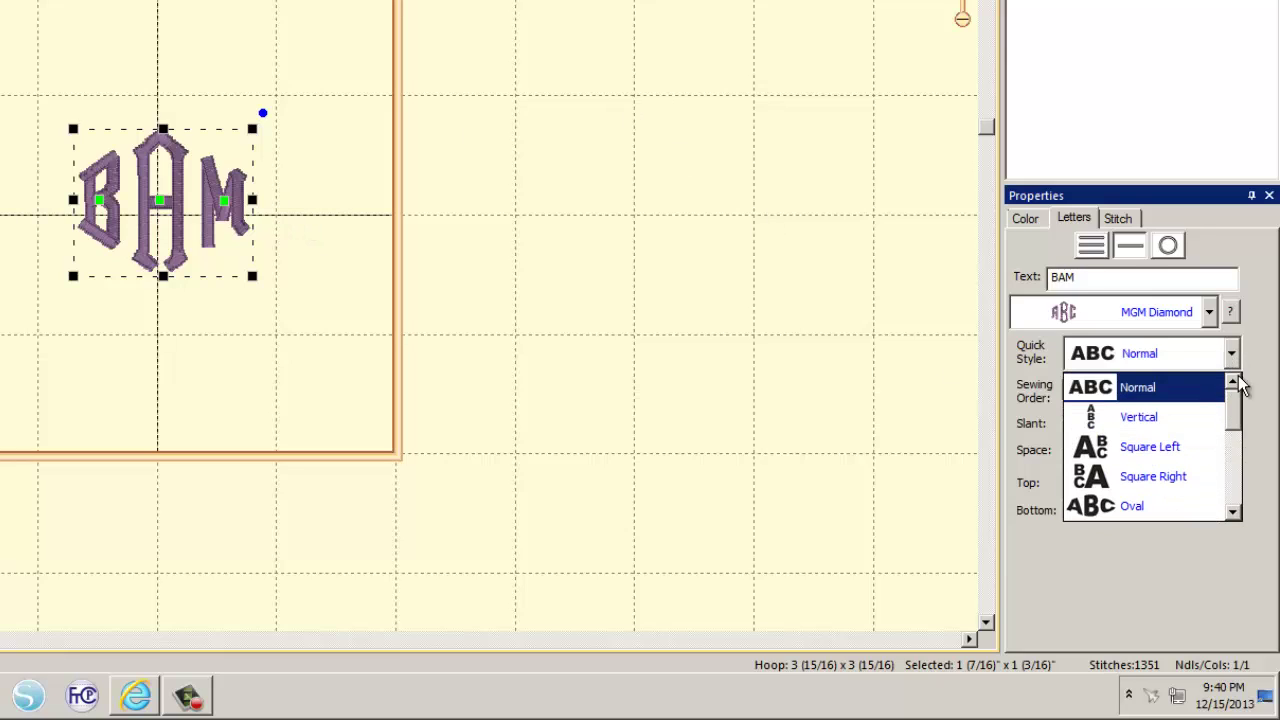
{"action": "left_click", "coordinate": [1203, 453]}
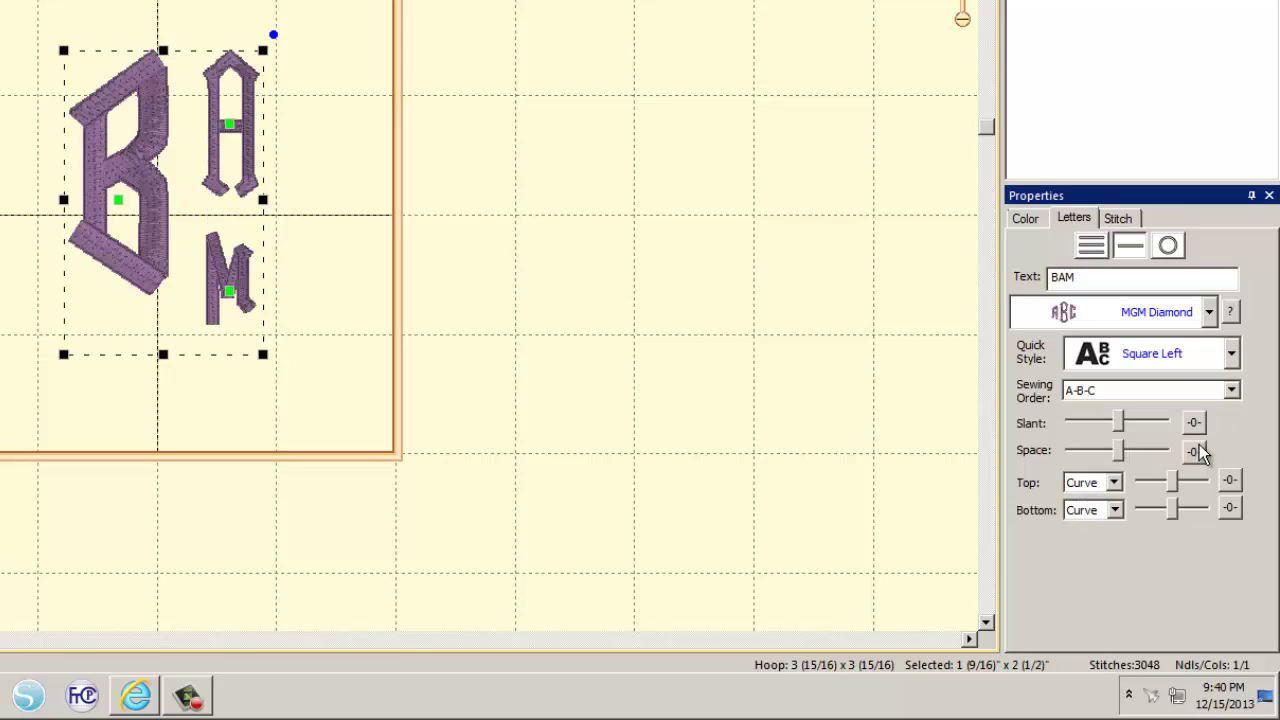
{"action": "left_click", "coordinate": [1232, 355]}
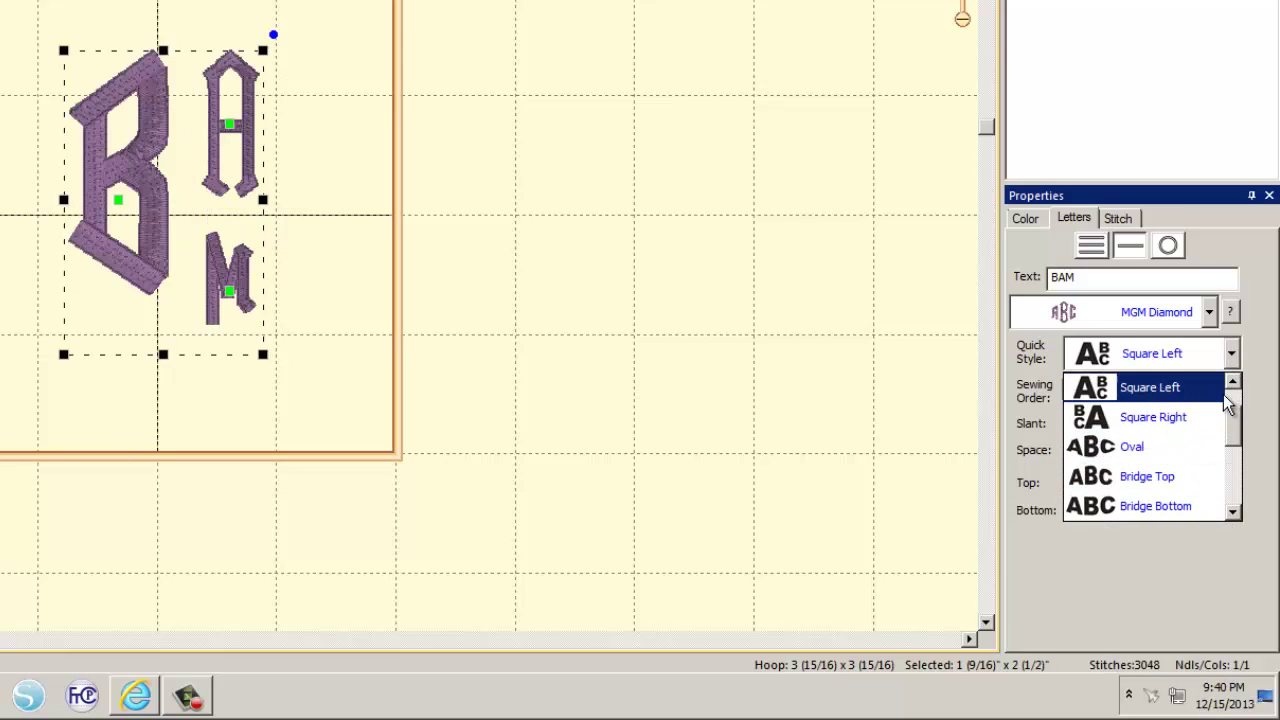
{"action": "left_click", "coordinate": [1264, 360]}
{"action": "left_click", "coordinate": [1238, 361]}
{"action": "left_click_drag", "start_coordinate": [1240, 434], "coordinate": [1240, 420]}
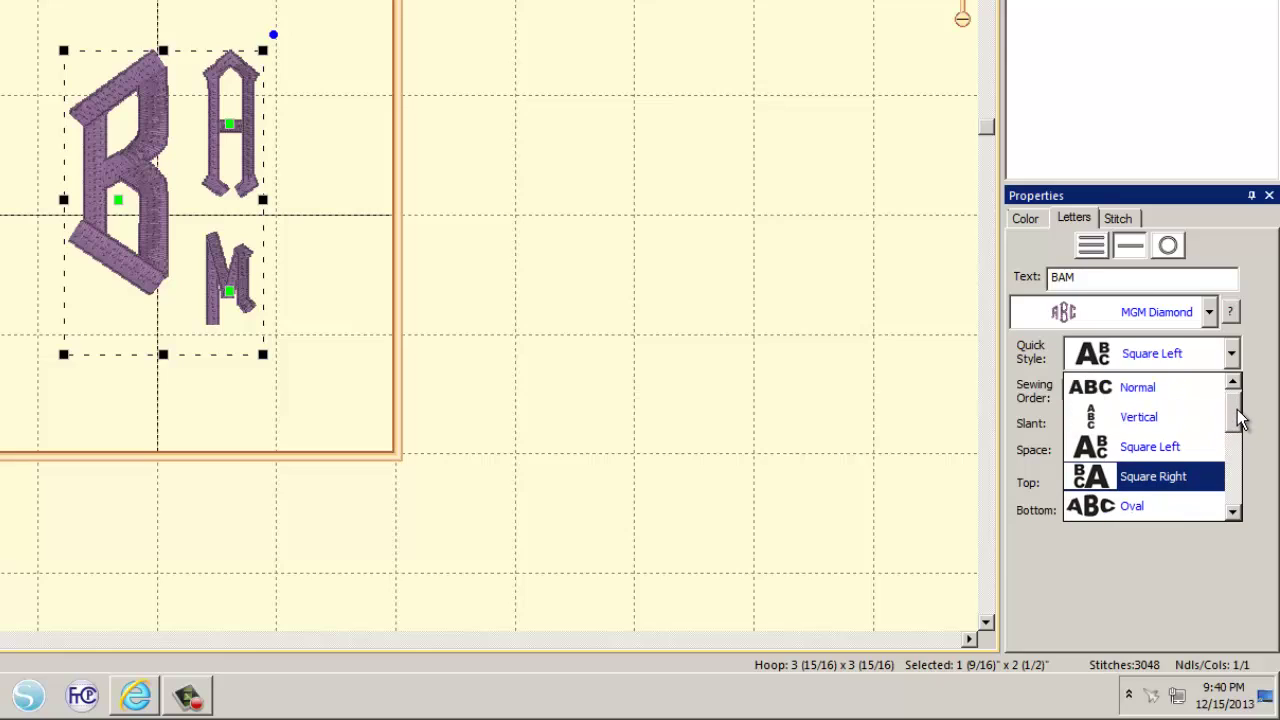
{"action": "left_click", "coordinate": [1185, 392]}
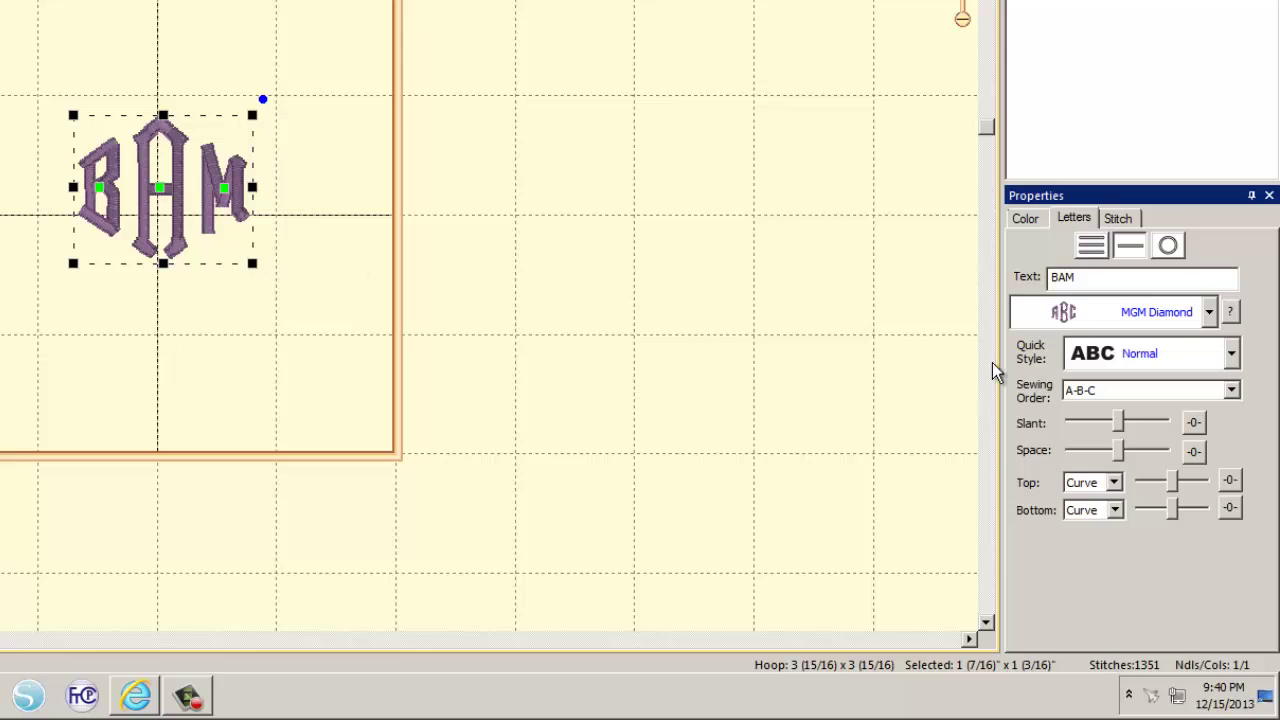
- Set the BAM monogram's font to Pearl and its quick style to Square Left
{"action": "left_click", "coordinate": [1208, 312]}
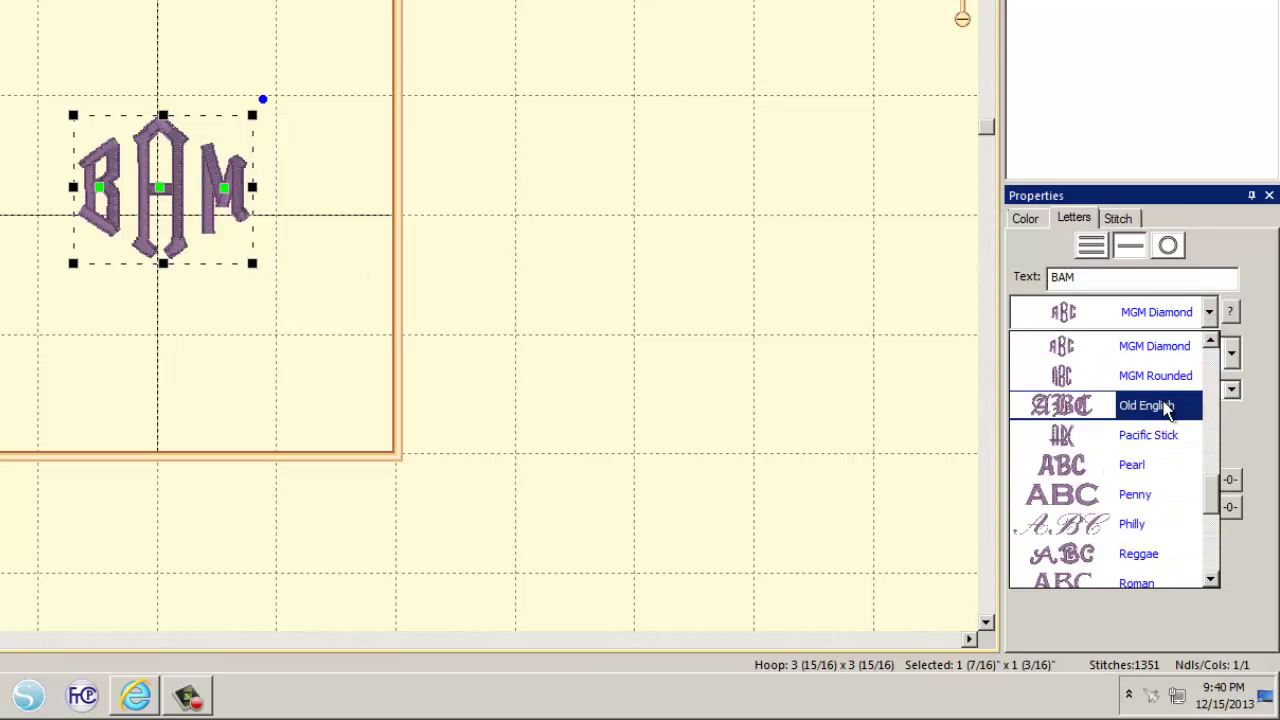
{"action": "left_click", "coordinate": [1145, 464]}
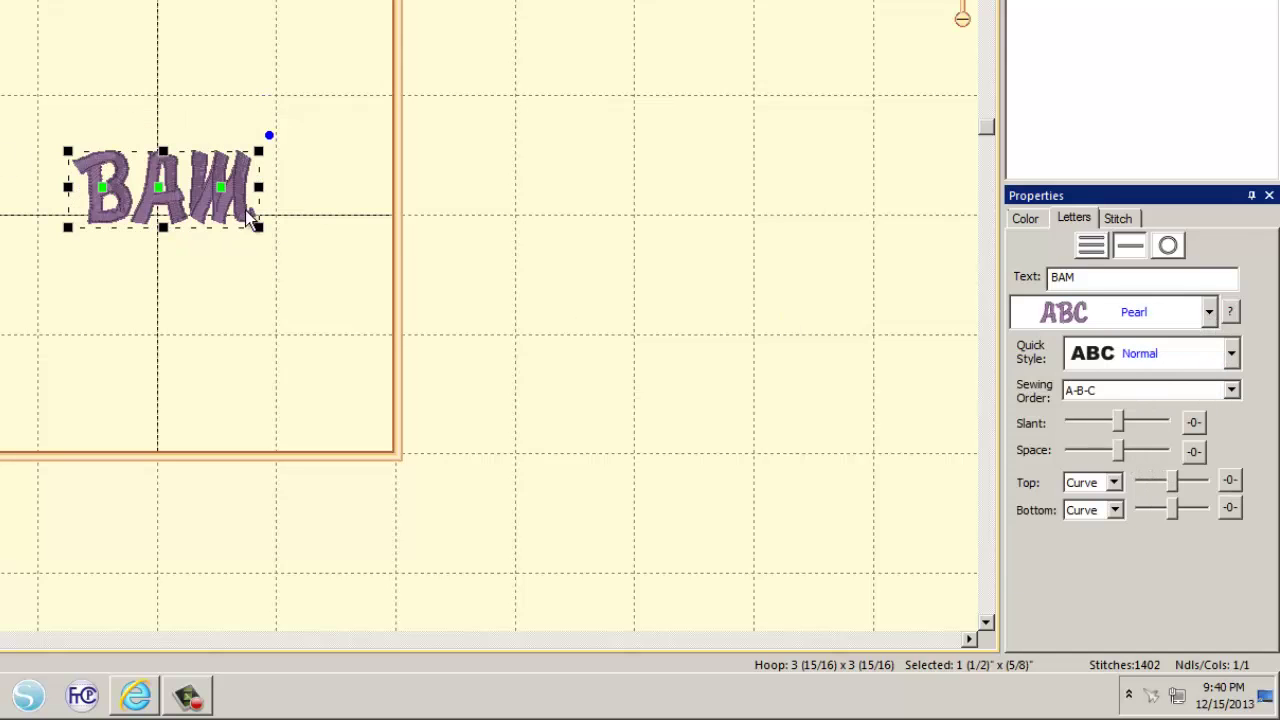
{"action": "left_click", "coordinate": [1231, 357]}
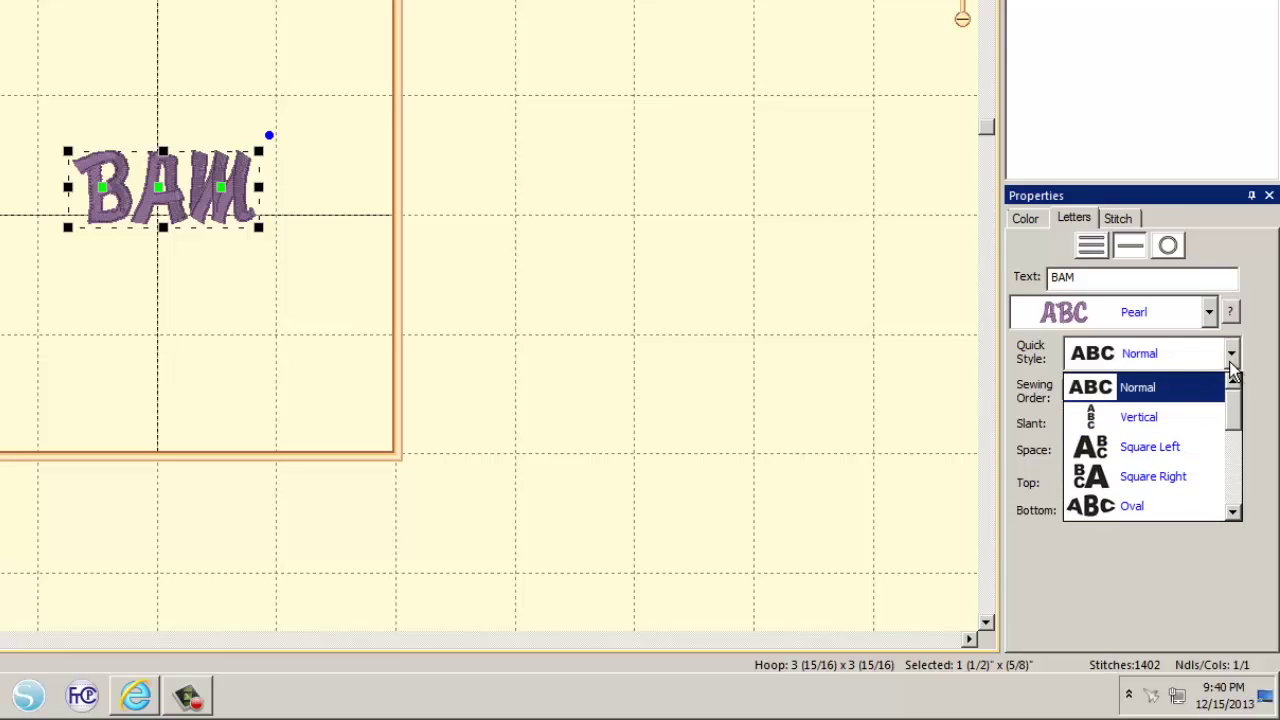
{"action": "left_click", "coordinate": [1183, 447]}
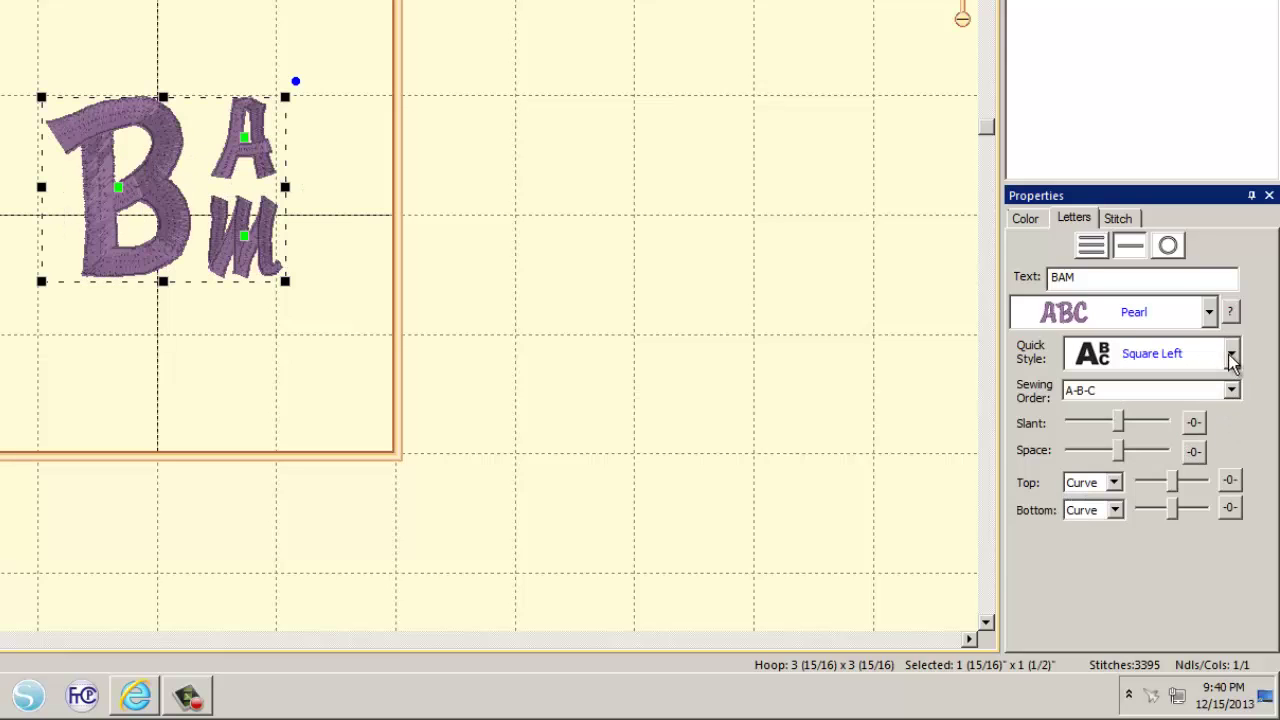
- Try the Oval and Bridge Down quick styles on the monogram, and set it back to Square Left
{"action": "left_click", "coordinate": [1231, 353]}
{"action": "left_click", "coordinate": [1185, 446]}
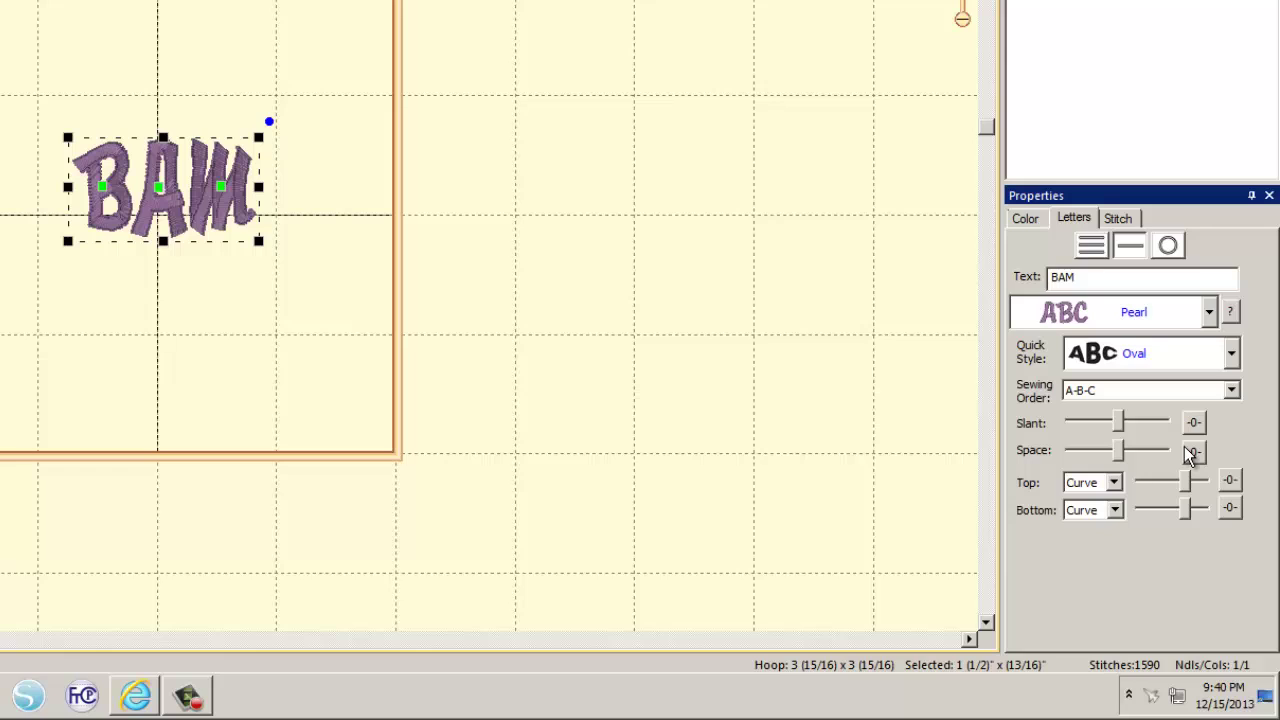
{"action": "left_click", "coordinate": [1229, 360]}
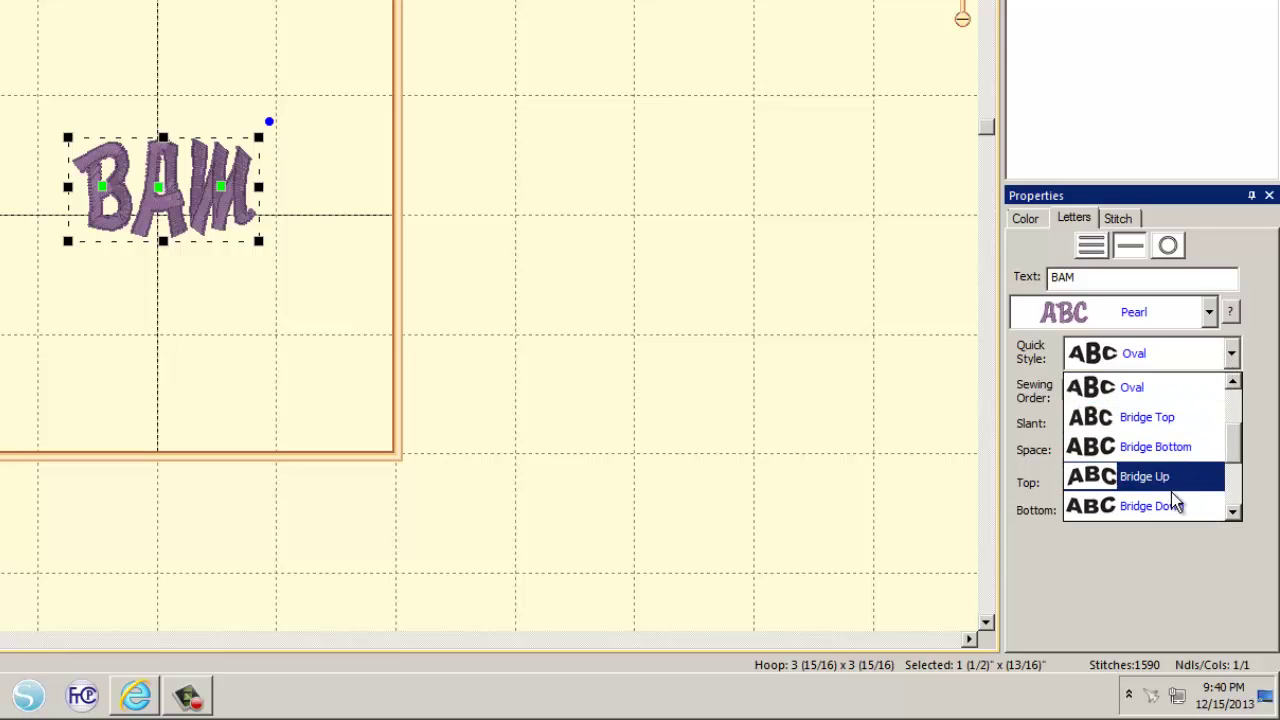
{"action": "left_click", "coordinate": [1160, 506]}
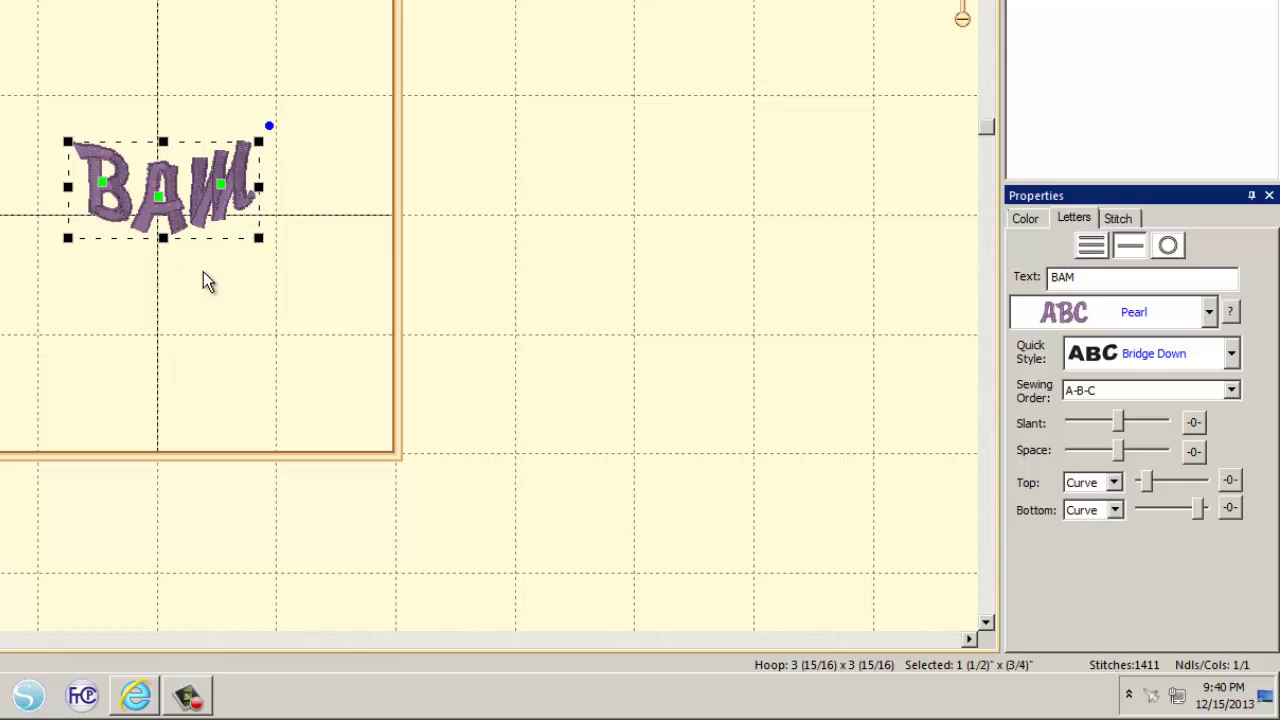
{"action": "left_click", "coordinate": [1231, 354]}
{"action": "left_click_drag", "start_coordinate": [1230, 473], "coordinate": [1249, 420]}
{"action": "left_click", "coordinate": [1163, 427]}
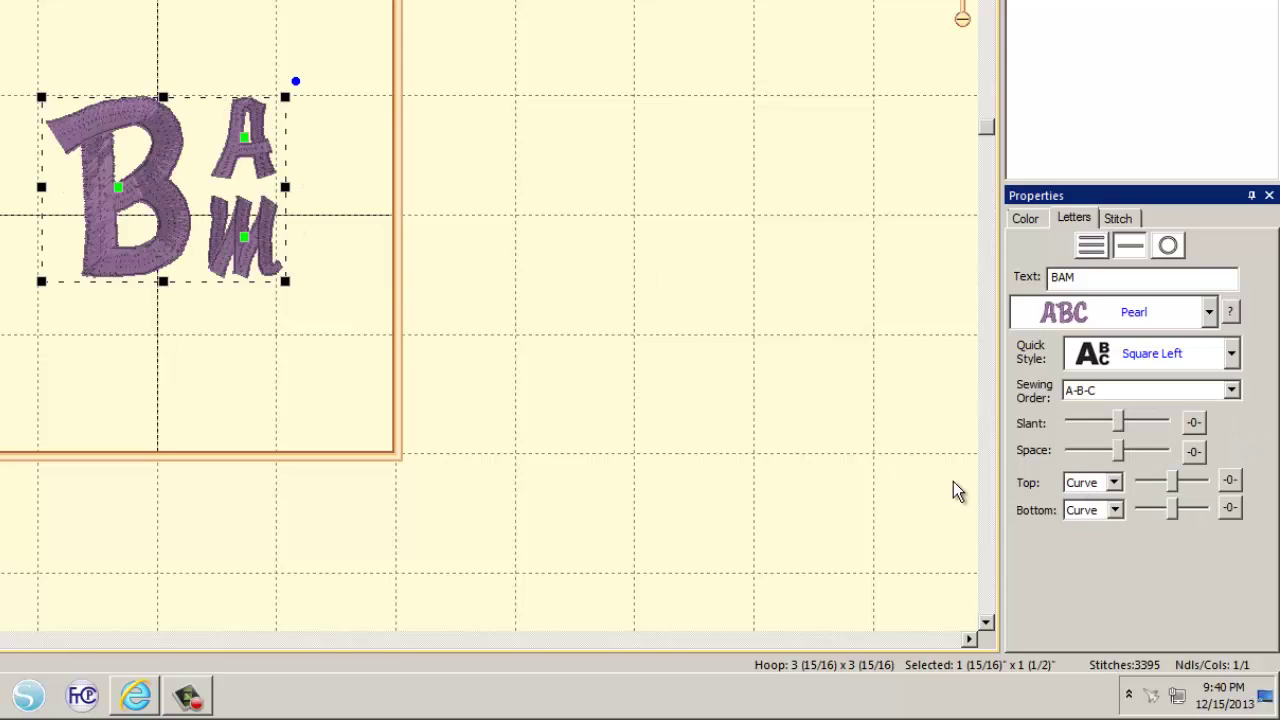
- Try a slight slant on the monogram, move the lettering back into the hoop, and reset the slant to zero
{"action": "mouse_move", "coordinate": [1120, 424]}
{"action": "left_mouse_down"}
{"action": "mouse_move", "coordinate": [1145, 432]}
{"action": "mouse_move", "coordinate": [1100, 436]}
{"action": "mouse_move", "coordinate": [1111, 446]}
{"action": "mouse_move", "coordinate": [1127, 445]}
{"action": "mouse_move", "coordinate": [1101, 433]}
{"action": "mouse_move", "coordinate": [1149, 430]}
{"action": "mouse_move", "coordinate": [1100, 430]}
{"action": "mouse_move", "coordinate": [1139, 424]}
{"action": "mouse_move", "coordinate": [1121, 424]}
{"action": "left_mouse_up"}
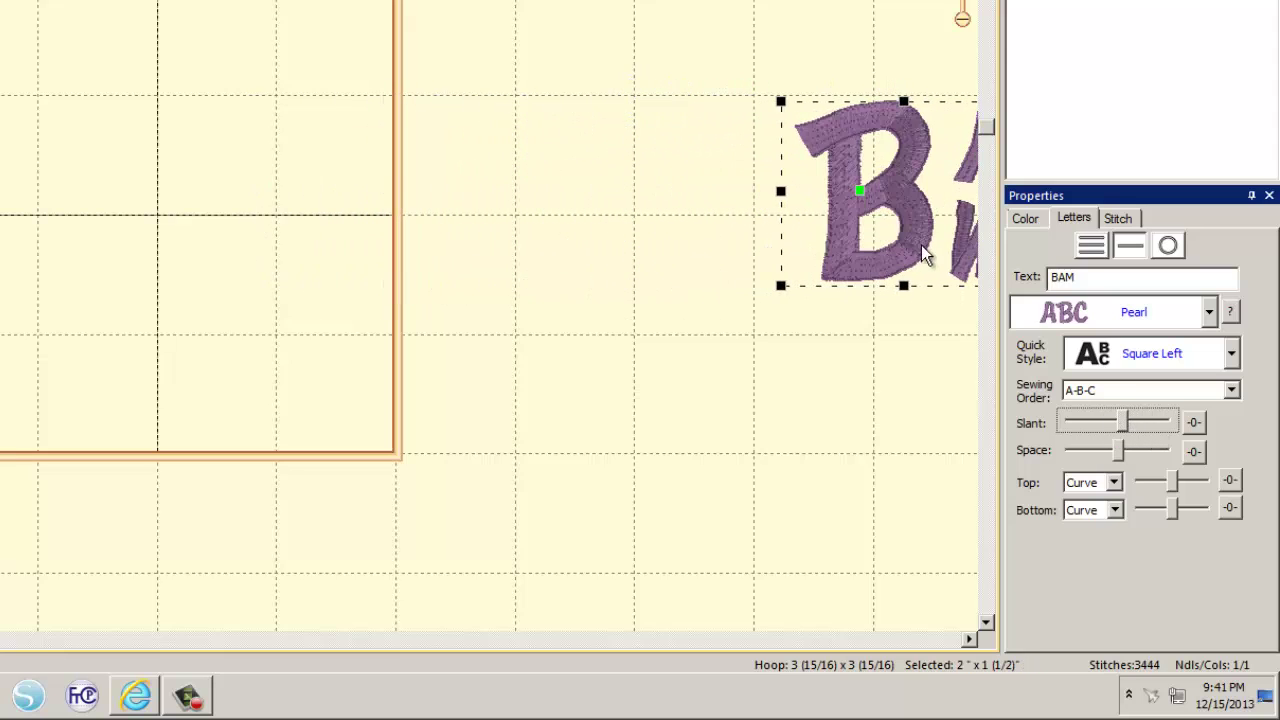
{"action": "left_click_drag", "start_coordinate": [858, 192], "coordinate": [85, 184]}
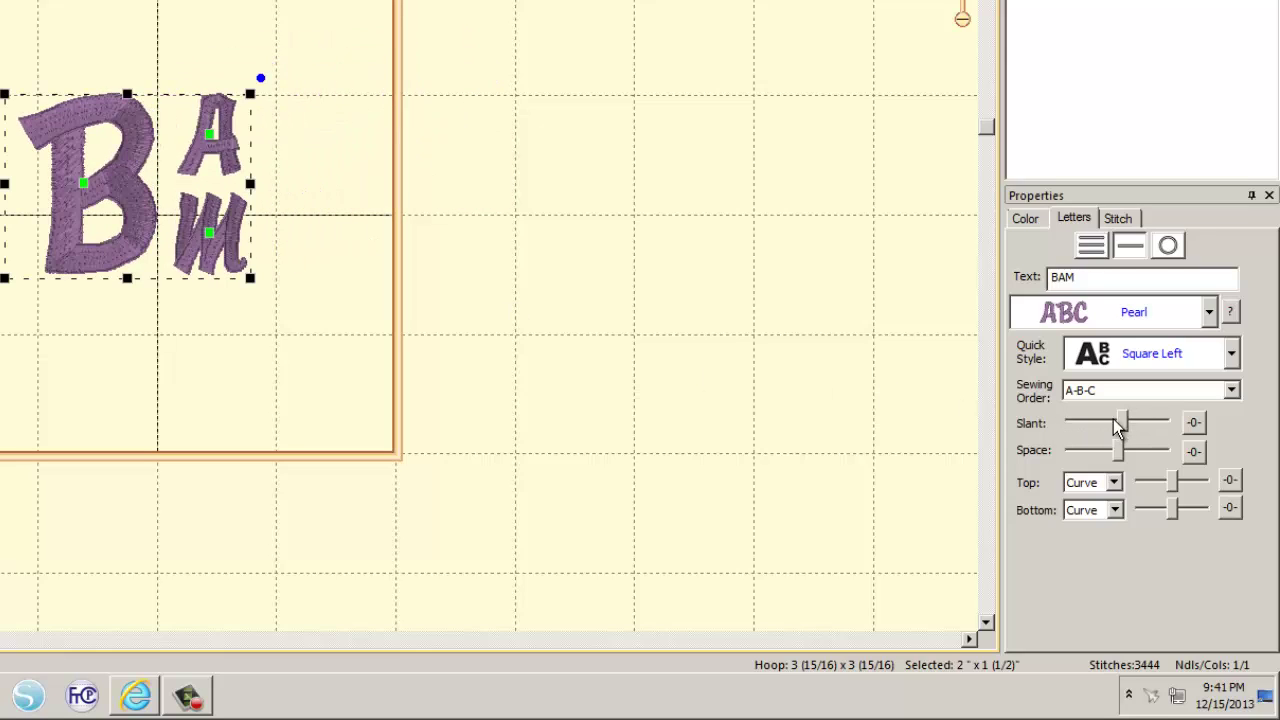
{"action": "left_click", "coordinate": [1193, 424]}
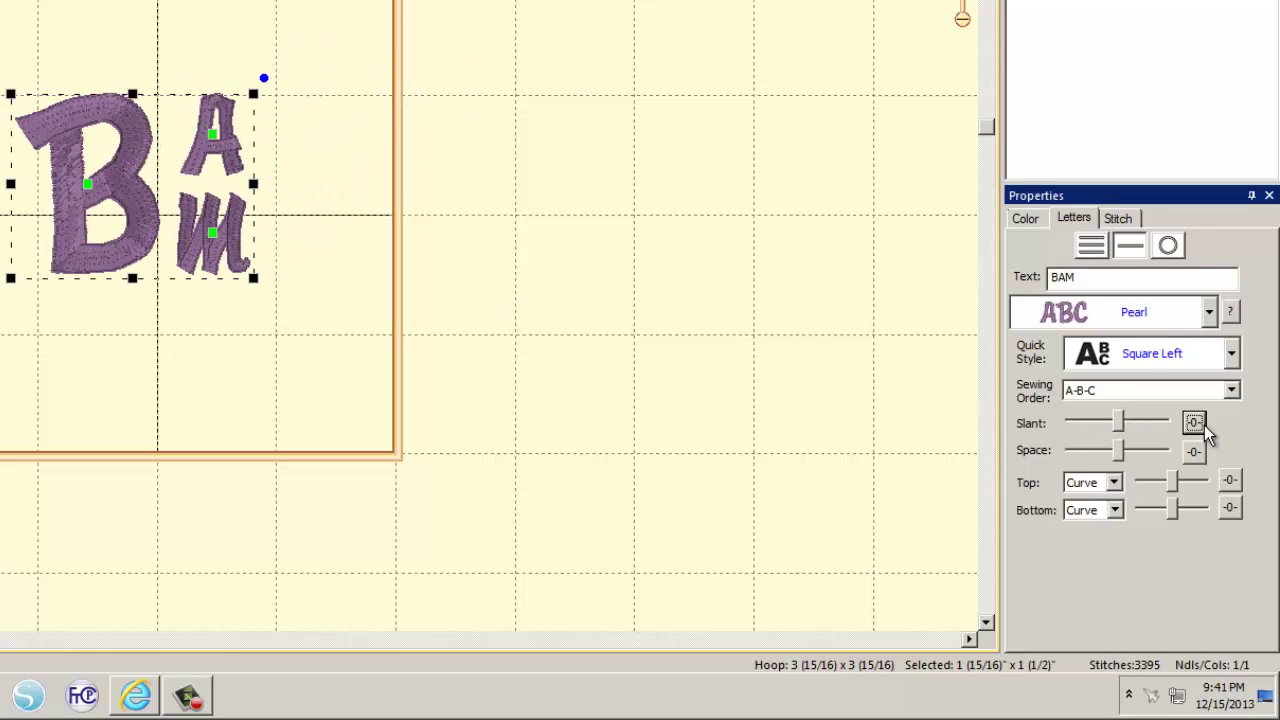
- Widen the monogram's letter spacing slightly and set its quick style to Normal
{"action": "mouse_move", "coordinate": [1120, 452]}
{"action": "left_mouse_down"}
{"action": "mouse_move", "coordinate": [1188, 453]}
{"action": "mouse_move", "coordinate": [1075, 458]}
{"action": "mouse_move", "coordinate": [1151, 450]}
{"action": "mouse_move", "coordinate": [1128, 457]}
{"action": "left_mouse_up"}
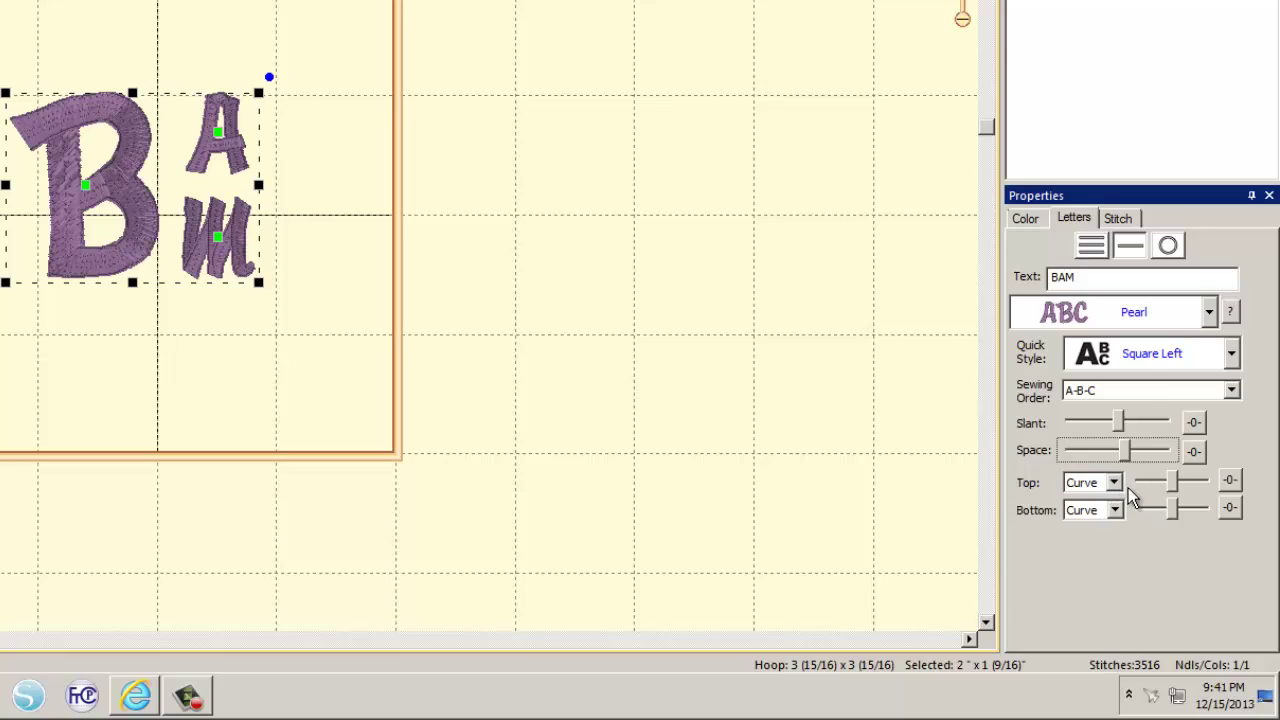
{"action": "mouse_move", "coordinate": [1173, 481]}
{"action": "left_mouse_down"}
{"action": "mouse_move", "coordinate": [1209, 481]}
{"action": "mouse_move", "coordinate": [1163, 479]}
{"action": "left_mouse_up"}
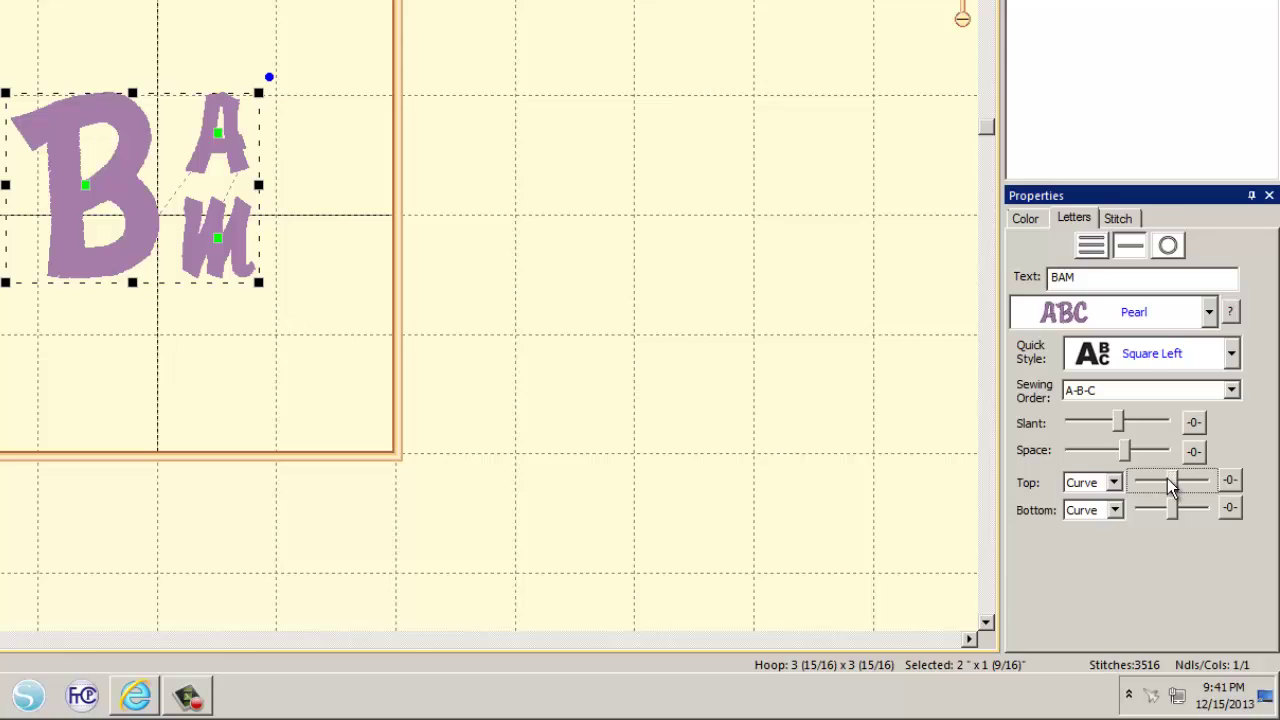
{"action": "left_click", "coordinate": [1209, 313]}
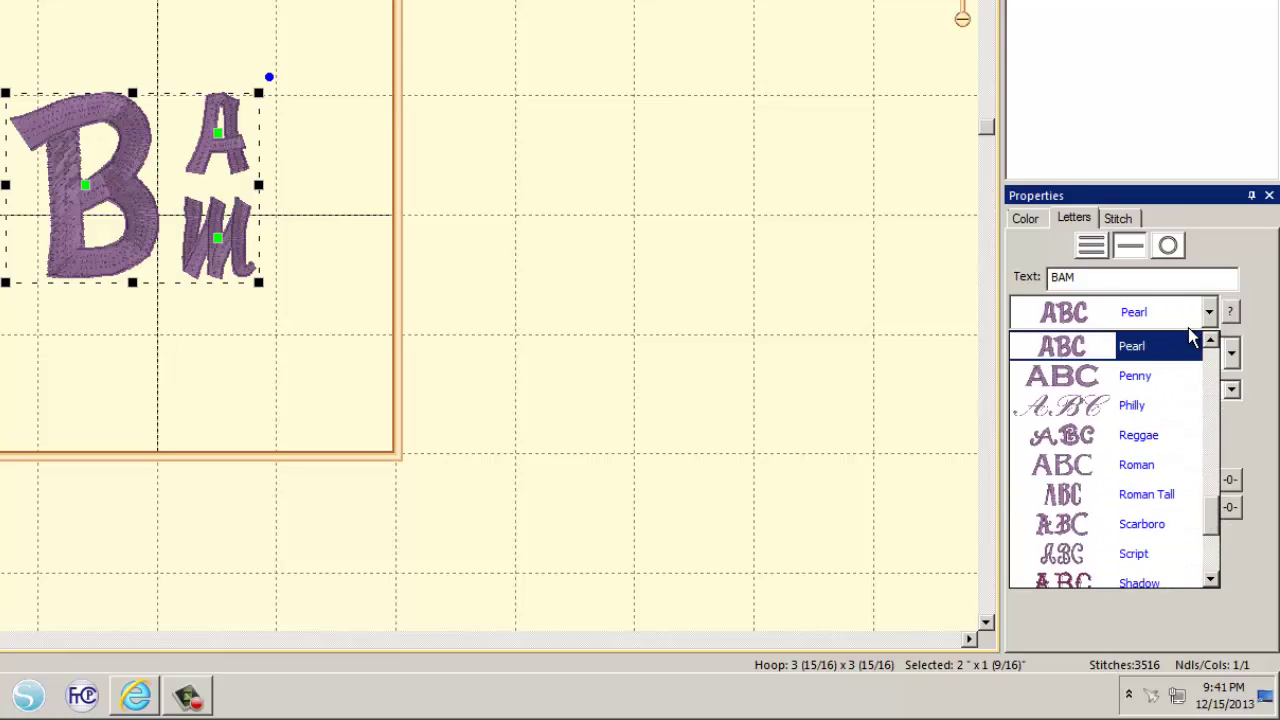
{"action": "left_click", "coordinate": [1226, 353]}
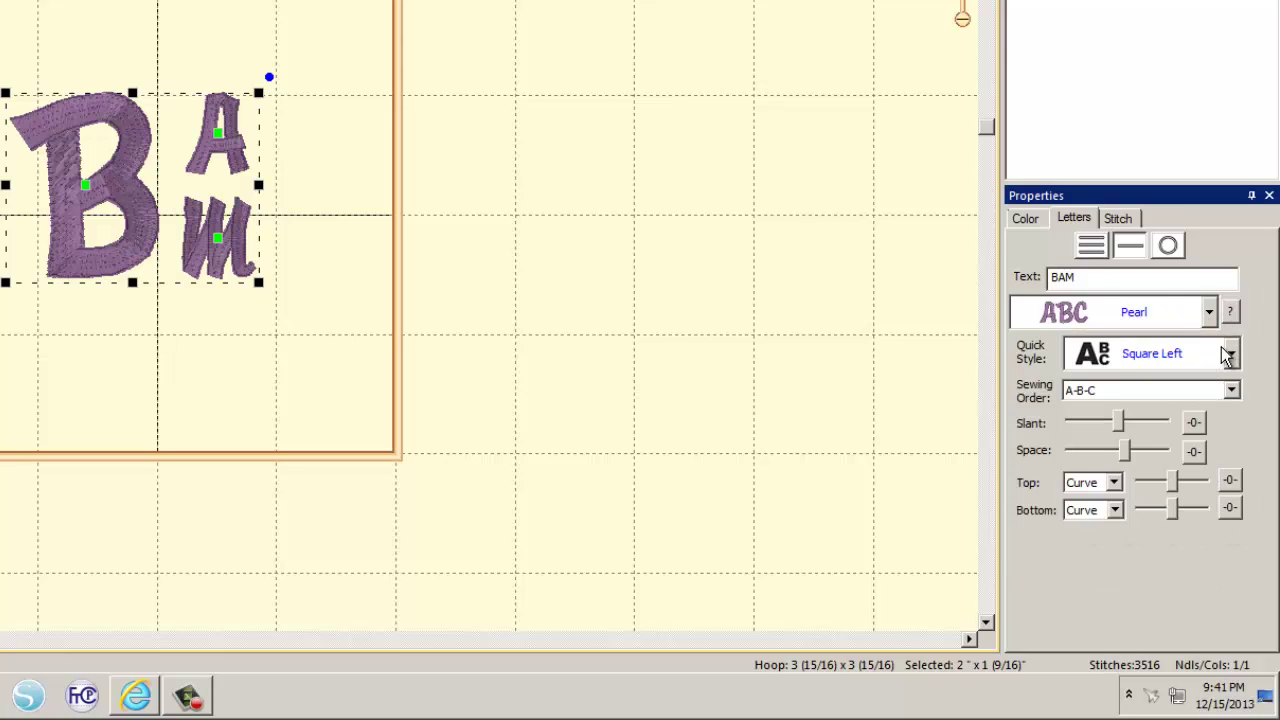
{"action": "left_click", "coordinate": [1228, 355]}
{"action": "scroll", "coordinate": [1195, 412], "scroll_direction": "up", "scroll_amount": 1}
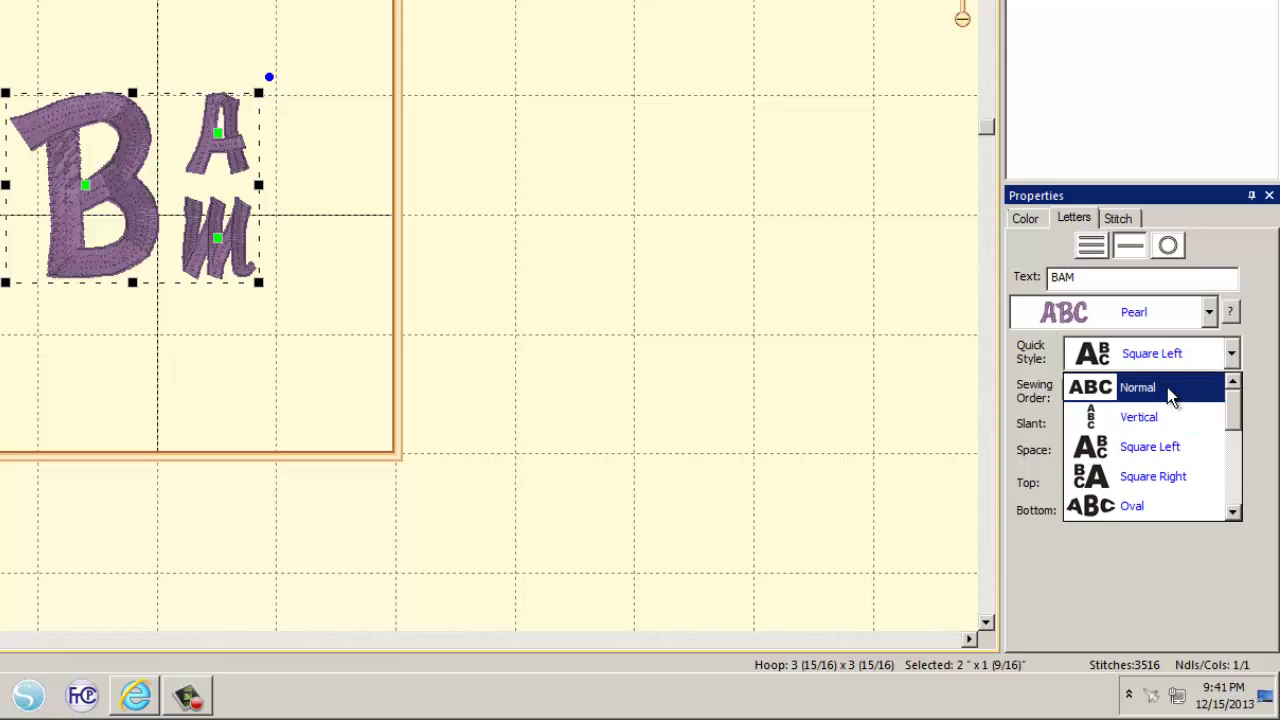
{"action": "left_click", "coordinate": [1167, 387]}
- Try curving the top and bottom edges of the monogram, and reset both curves to zero
{"action": "left_click_drag", "start_coordinate": [1167, 485], "coordinate": [1203, 508]}
{"action": "left_click", "coordinate": [1229, 480]}
{"action": "left_click", "coordinate": [1229, 507]}
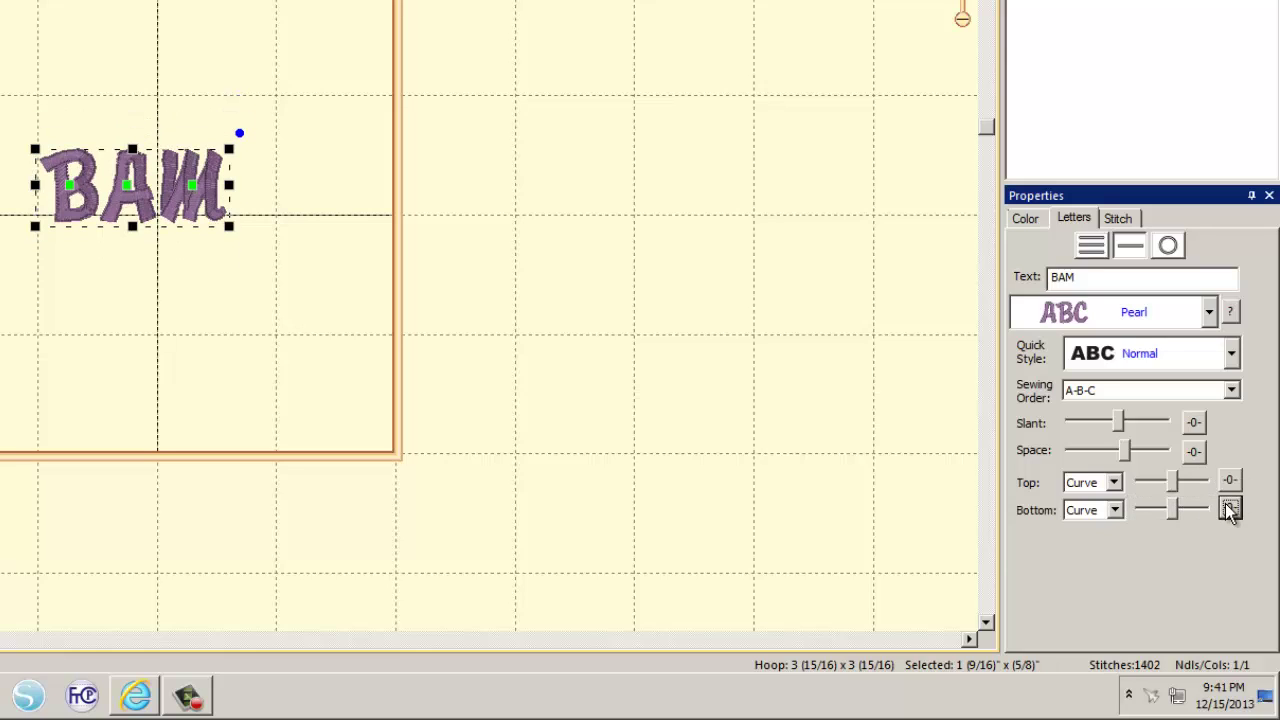
- Change the monogram's top edge shape to Peak and adjust it so the middle letter dips
{"action": "left_click", "coordinate": [1114, 483]}
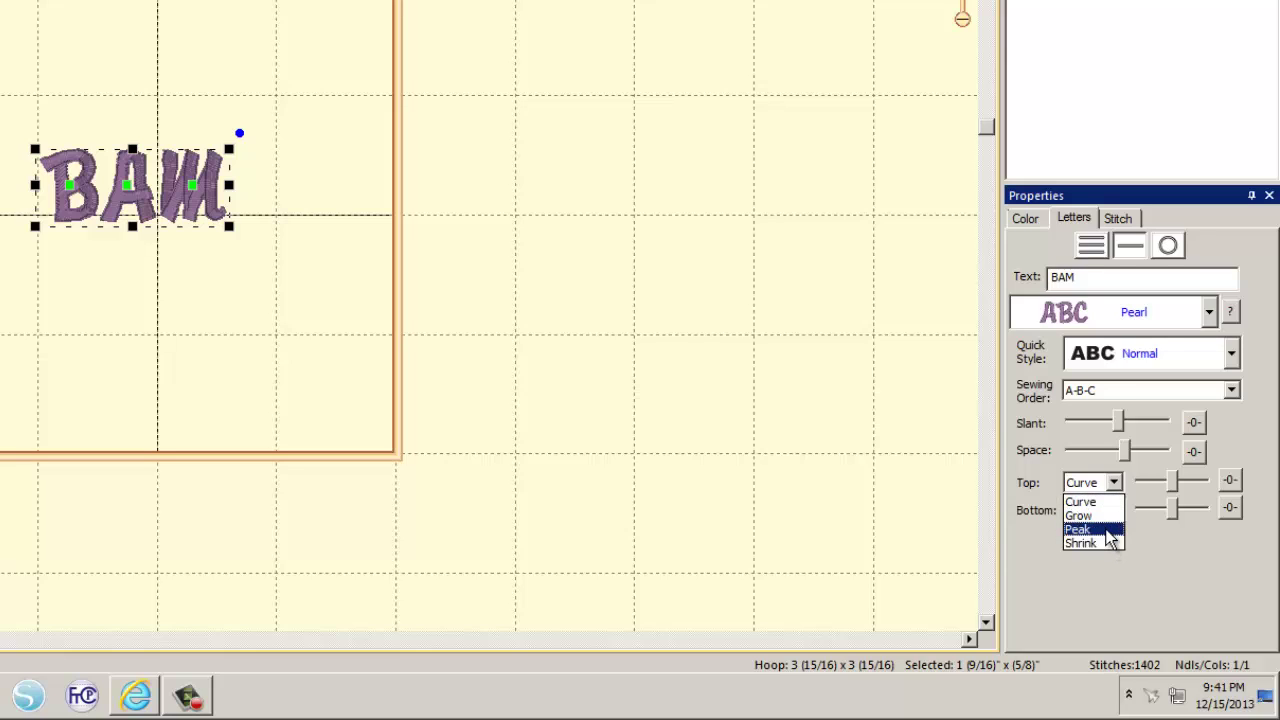
{"action": "left_click", "coordinate": [1108, 530]}
{"action": "left_click_drag", "start_coordinate": [1169, 482], "coordinate": [1128, 483]}
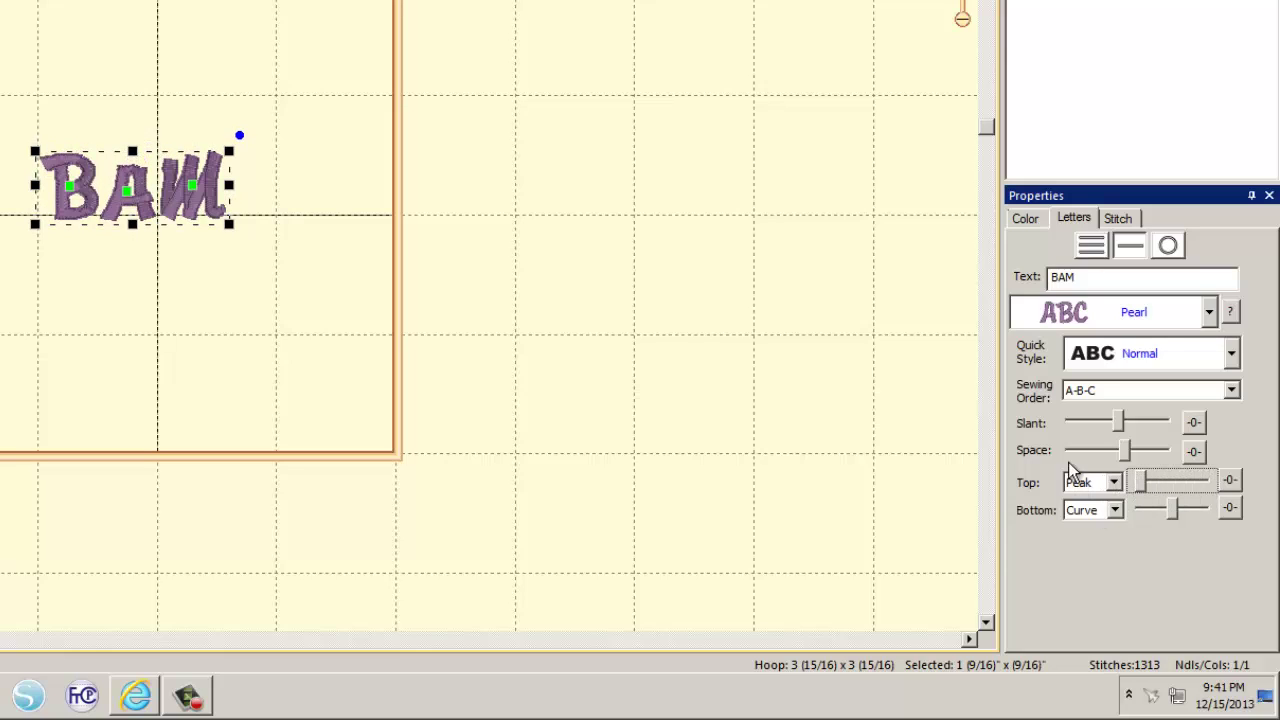
- Convert the monogram to circular text reading "Embroideryworks"
{"action": "left_click", "coordinate": [1169, 246]}
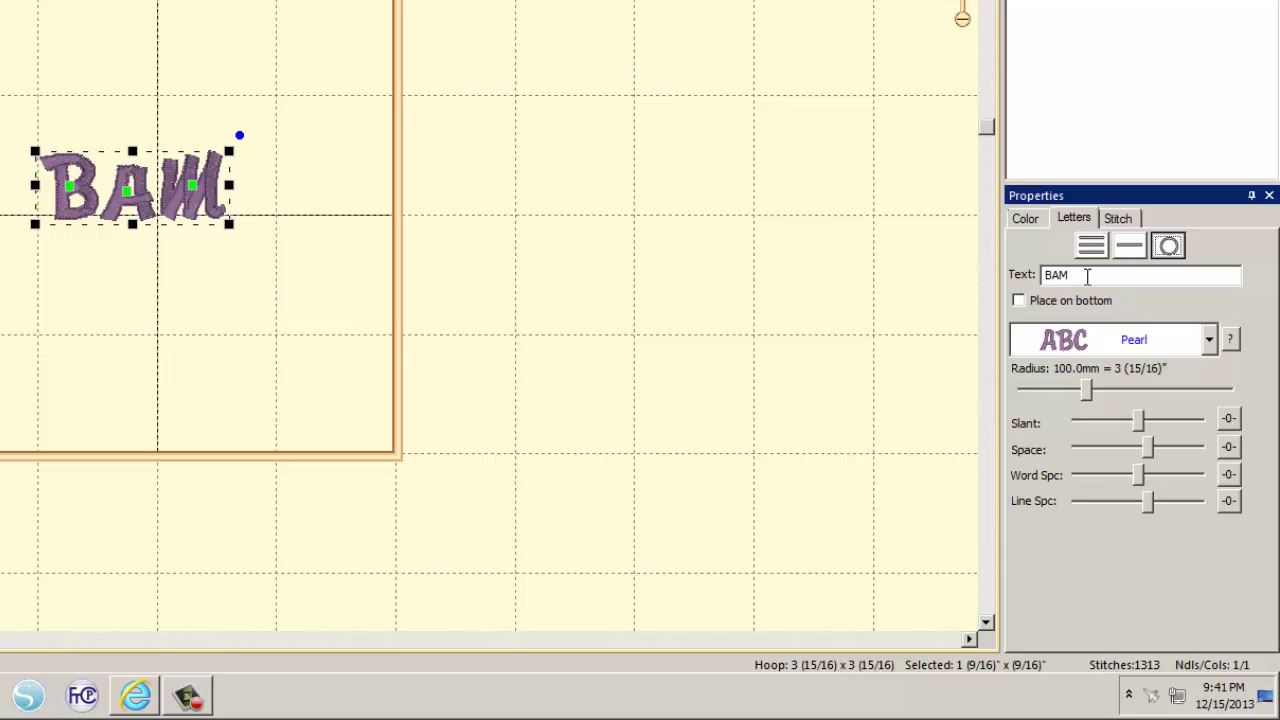
{"action": "left_click_drag", "start_coordinate": [1090, 276], "coordinate": [1012, 276]}
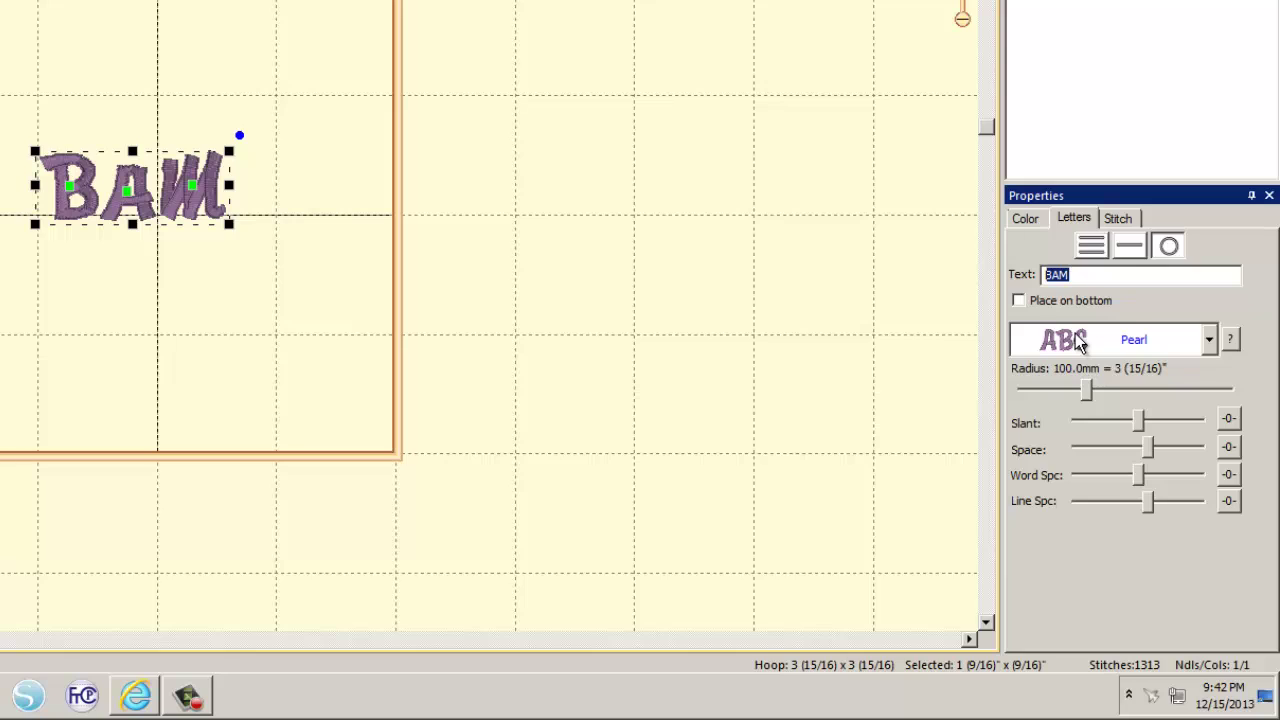
{"action": "type", "text": "Embroideryworks"}
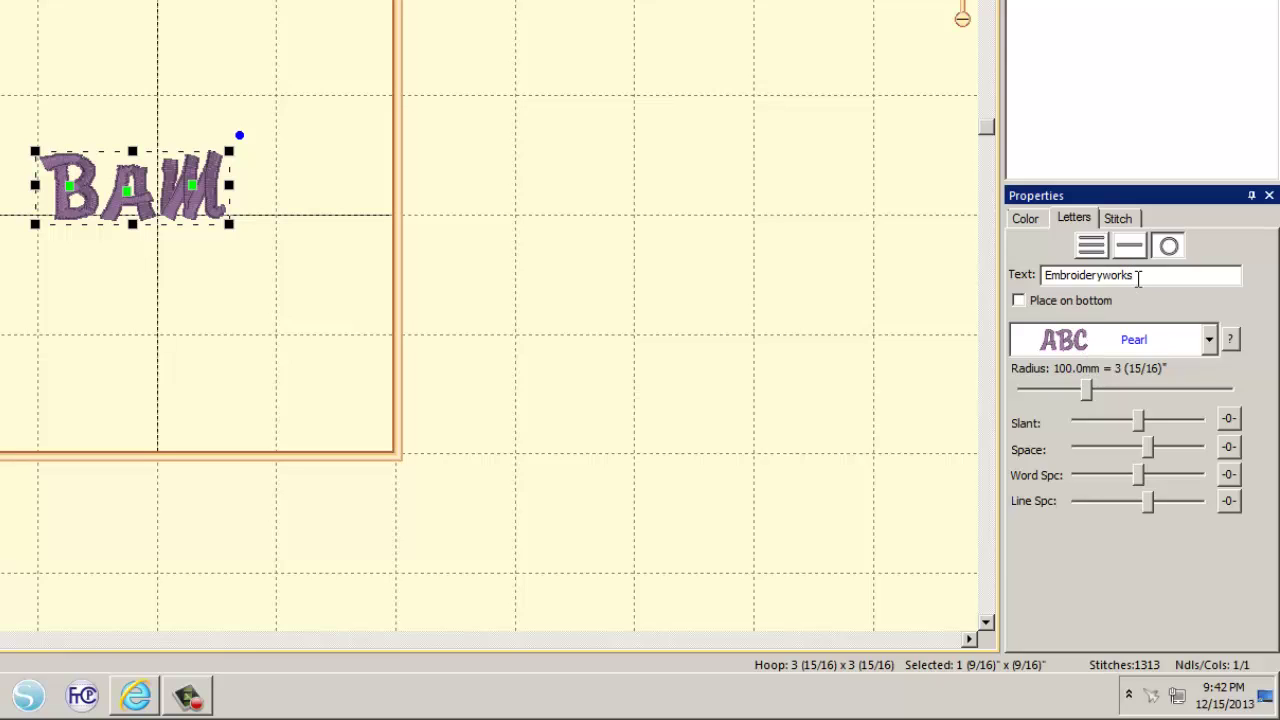
{"action": "key", "text": "Return"}
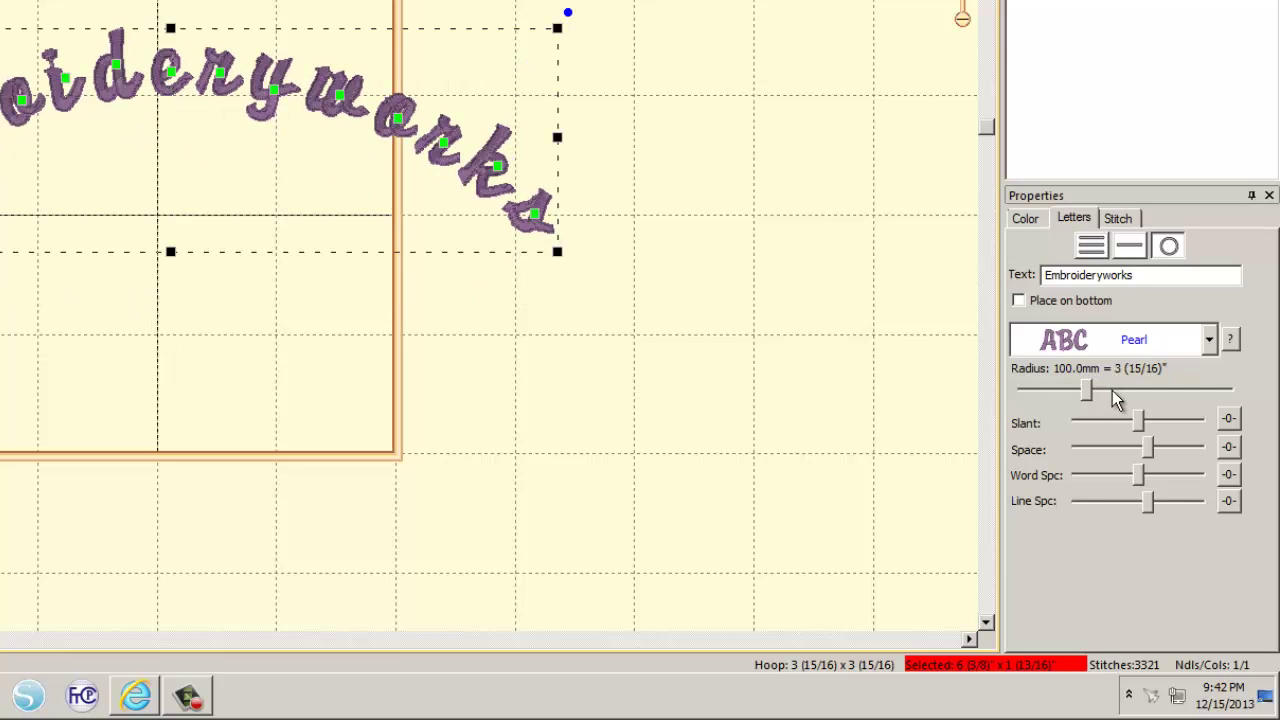
- Reduce the circular text's radius to 10.0 mm and extend its text to "Embroideryworks is easy, really i swear it"
{"action": "left_click_drag", "start_coordinate": [1091, 393], "coordinate": [1019, 390]}
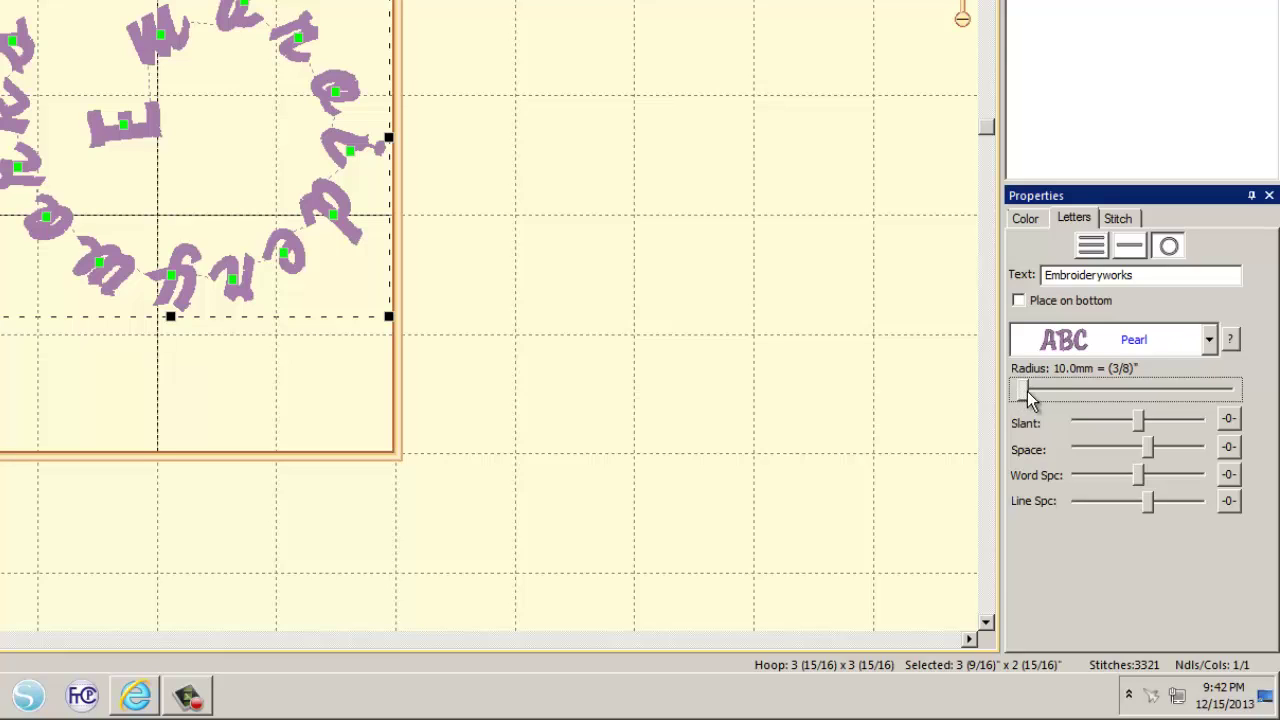
{"action": "left_click_drag", "start_coordinate": [1027, 391], "coordinate": [1013, 391]}
{"action": "left_click", "coordinate": [1177, 275]}
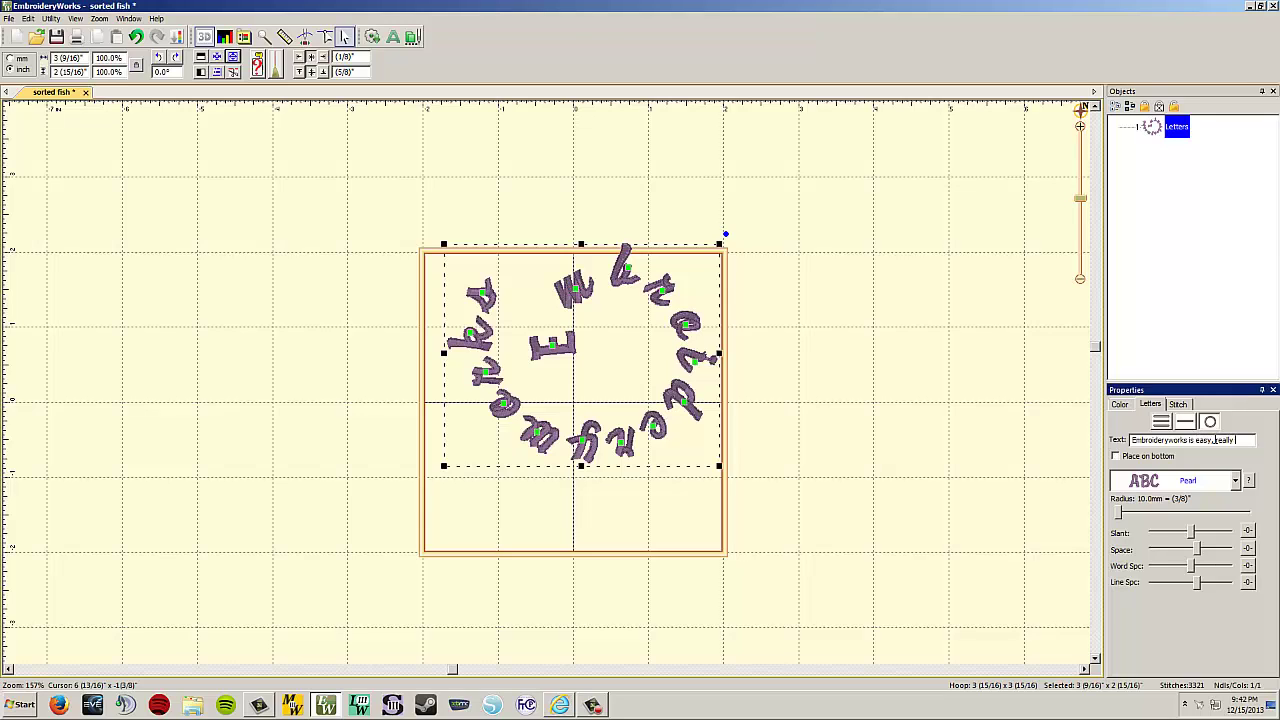
{"action": "type", "text": "ear it"}
{"action": "key", "text": "Return"}
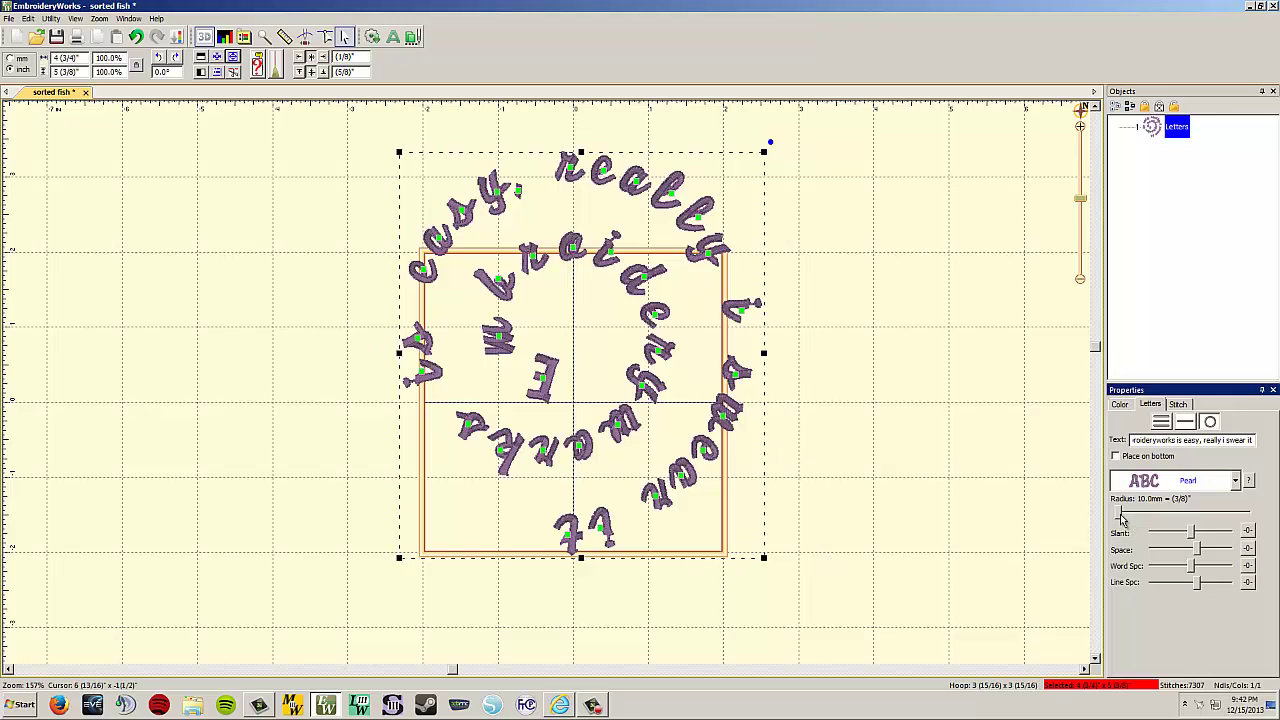
- Enlarge the circular text's radius to 151.0 mm, and increase its slant, letter spacing and word spacing
{"action": "left_click_drag", "start_coordinate": [1121, 517], "coordinate": [1185, 512]}
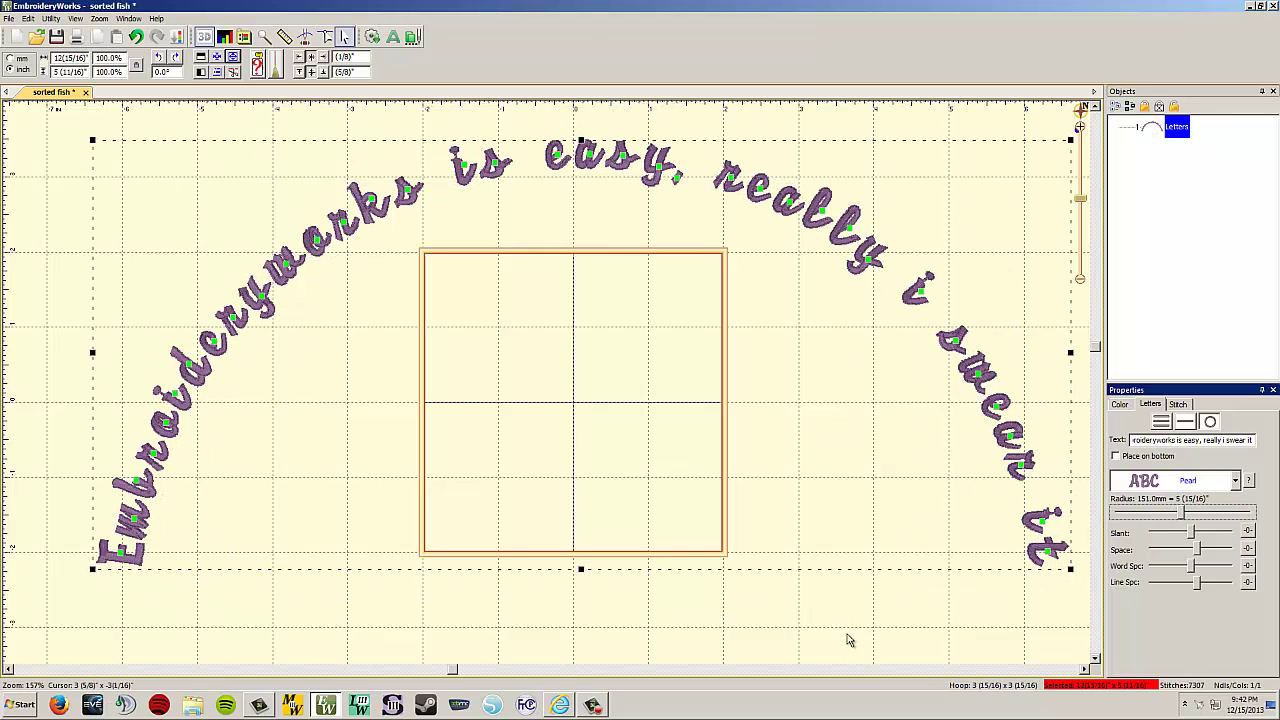
{"action": "left_click", "coordinate": [846, 637]}
{"action": "left_click", "coordinate": [726, 190]}
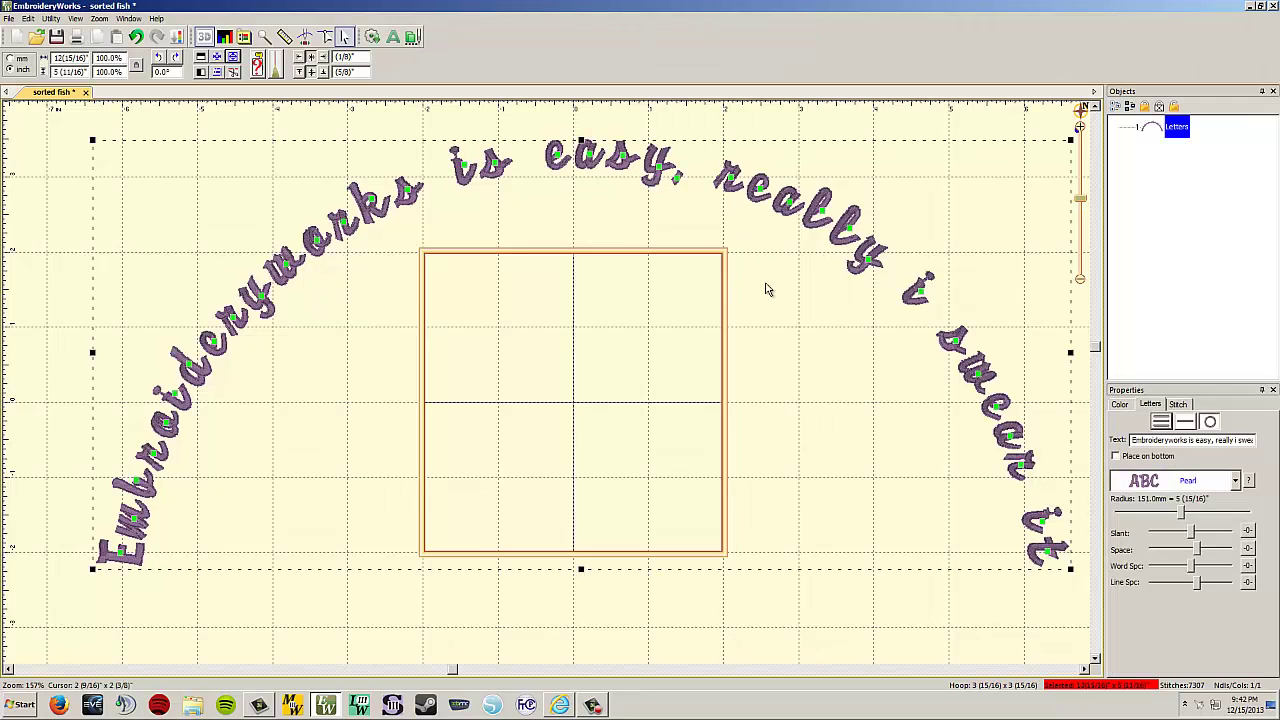
{"action": "left_click_drag", "start_coordinate": [1193, 538], "coordinate": [1211, 557]}
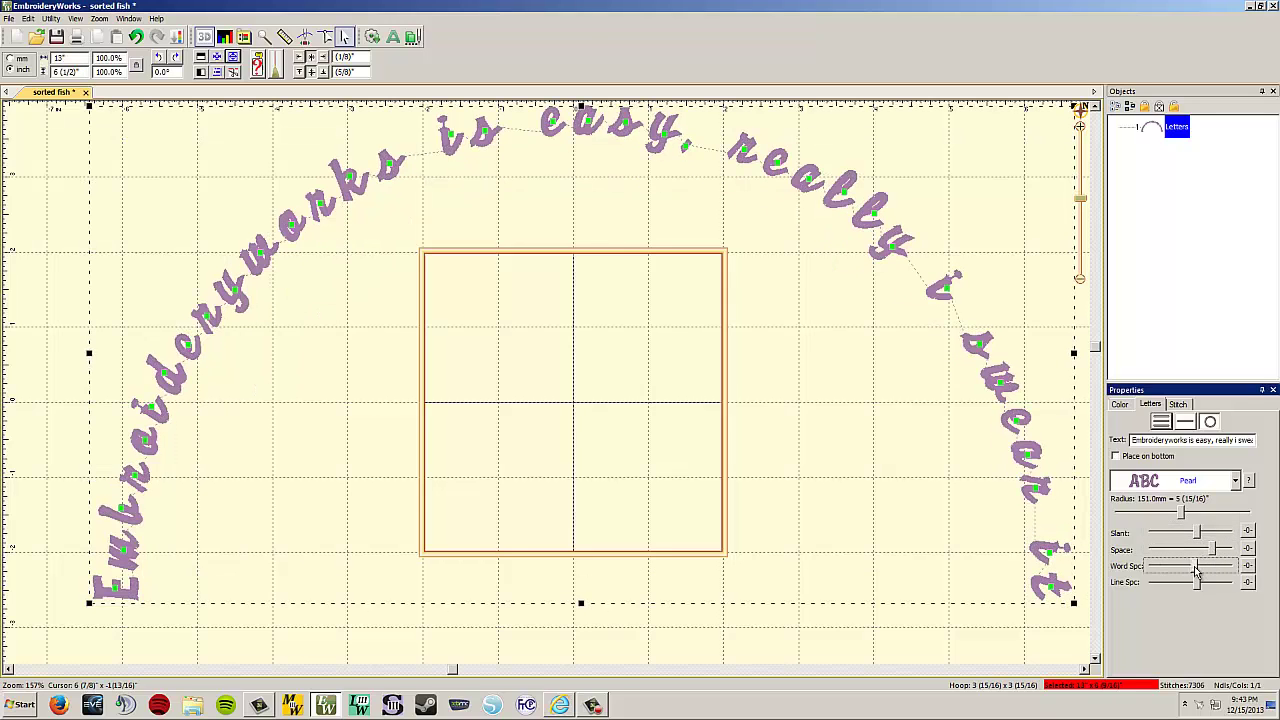
{"action": "left_click", "coordinate": [709, 646]}
- Delete the circular lettering from the design
{"action": "left_click", "coordinate": [242, 267]}
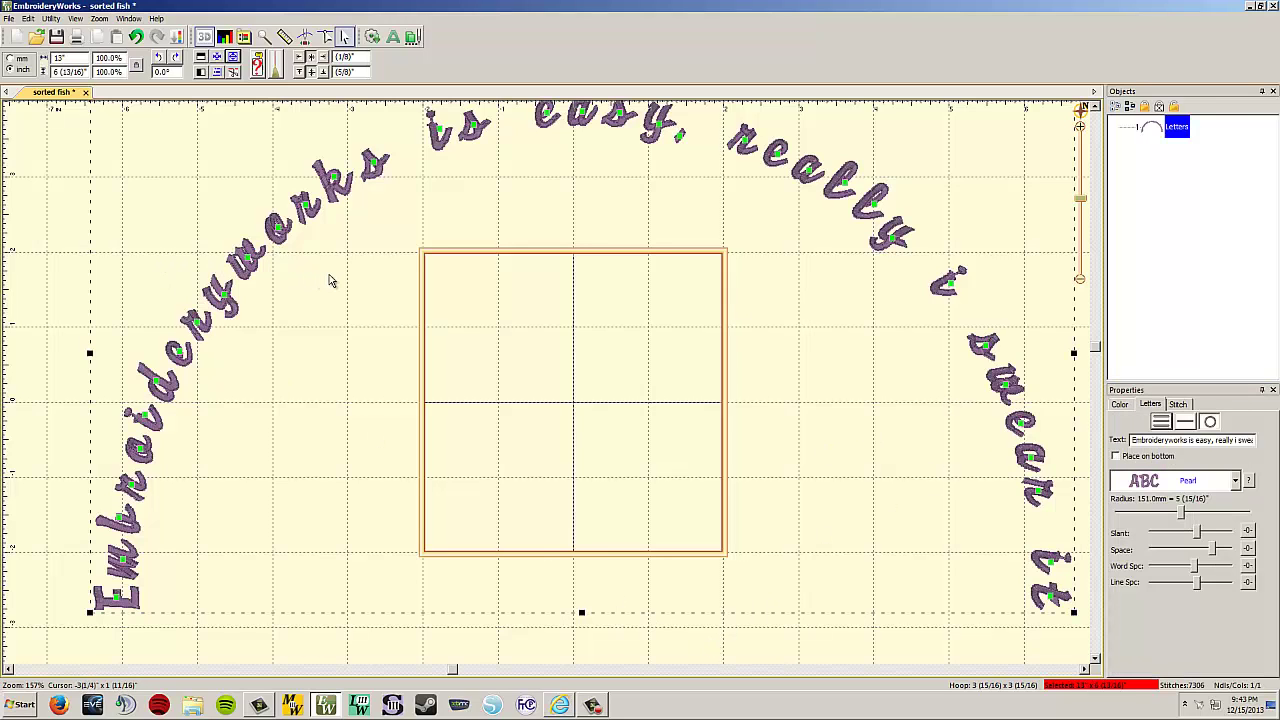
{"action": "key", "text": "Delete"}
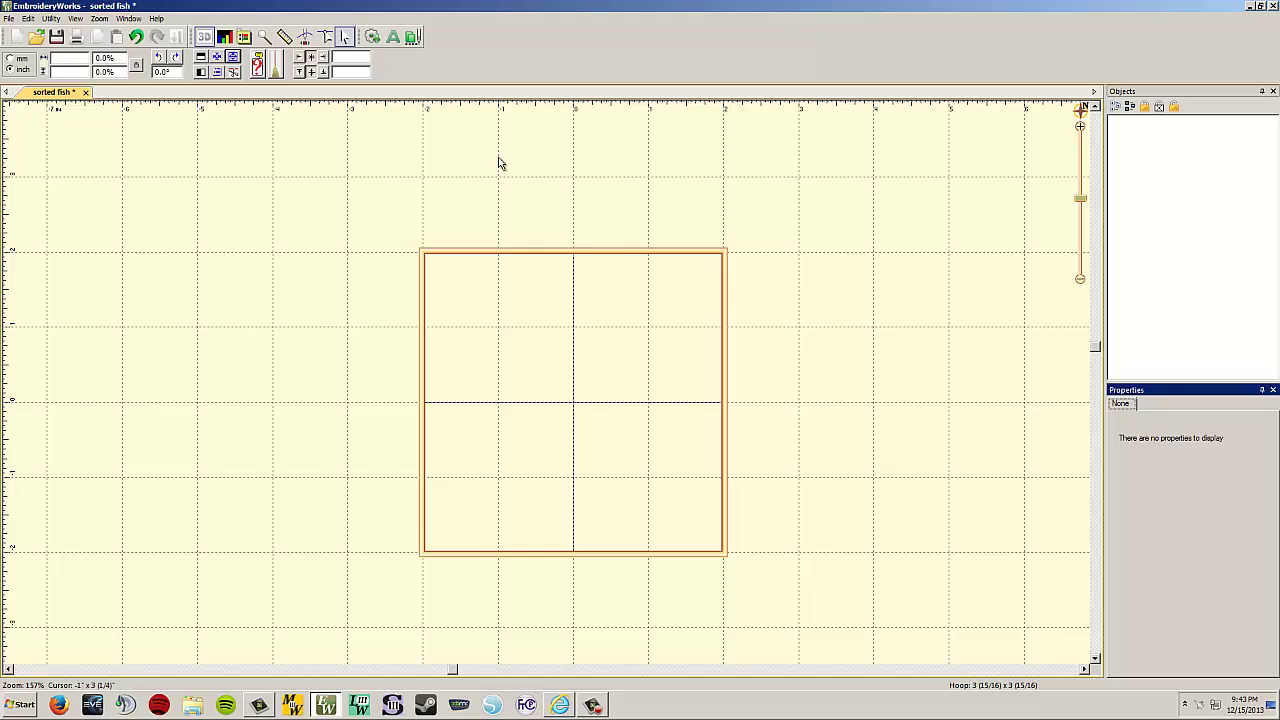